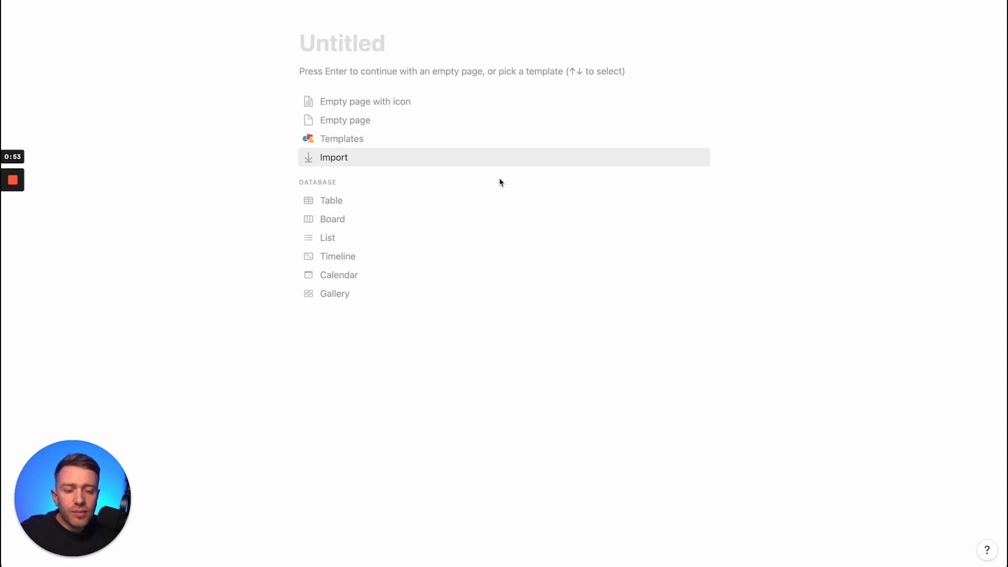
Step: Create a new page in the Private section and start it as an empty page
{"action": "left_click", "coordinate": [341, 43]}
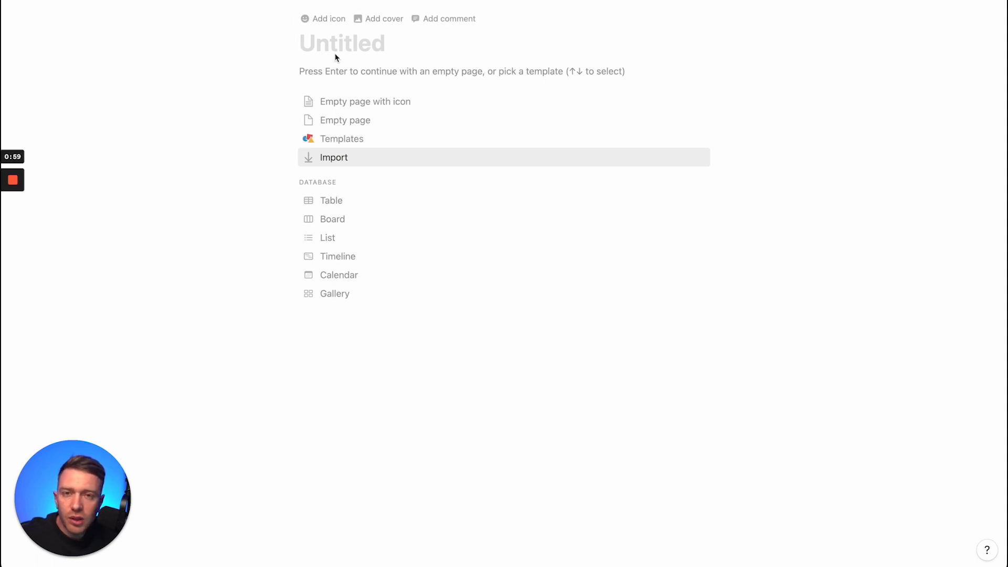
{"action": "left_click", "coordinate": [16, 1]}
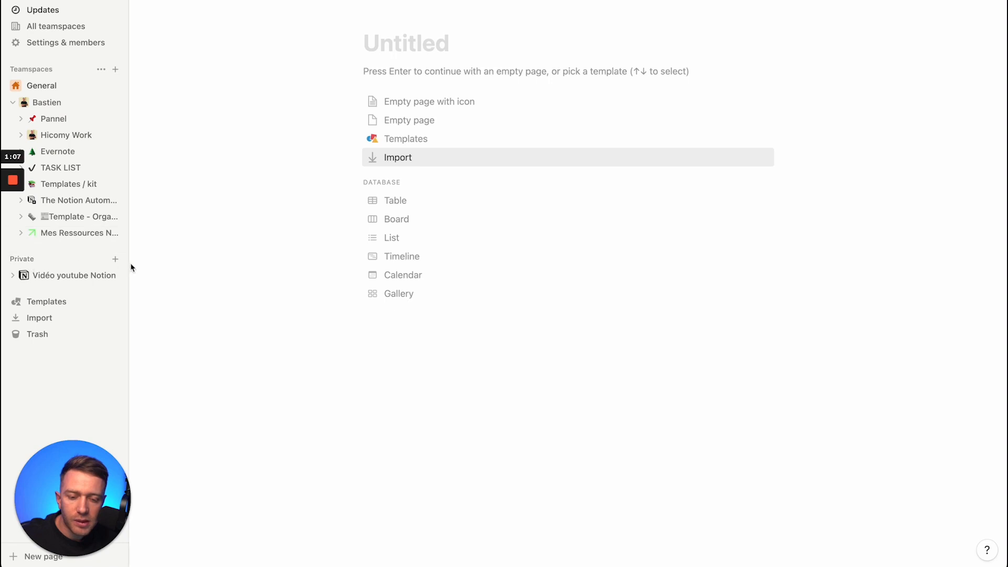
{"action": "left_click", "coordinate": [115, 261]}
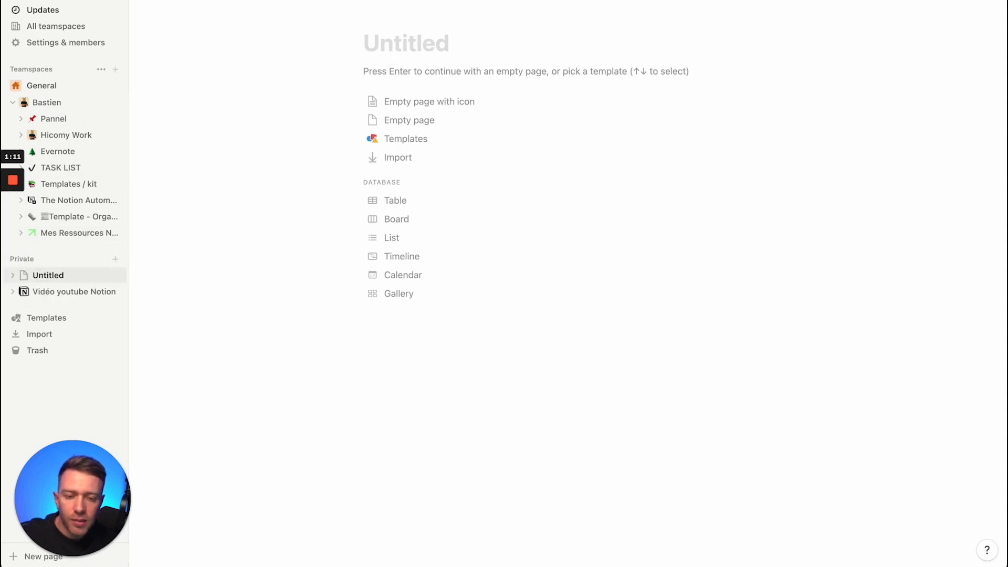
{"action": "left_click", "coordinate": [118, 1]}
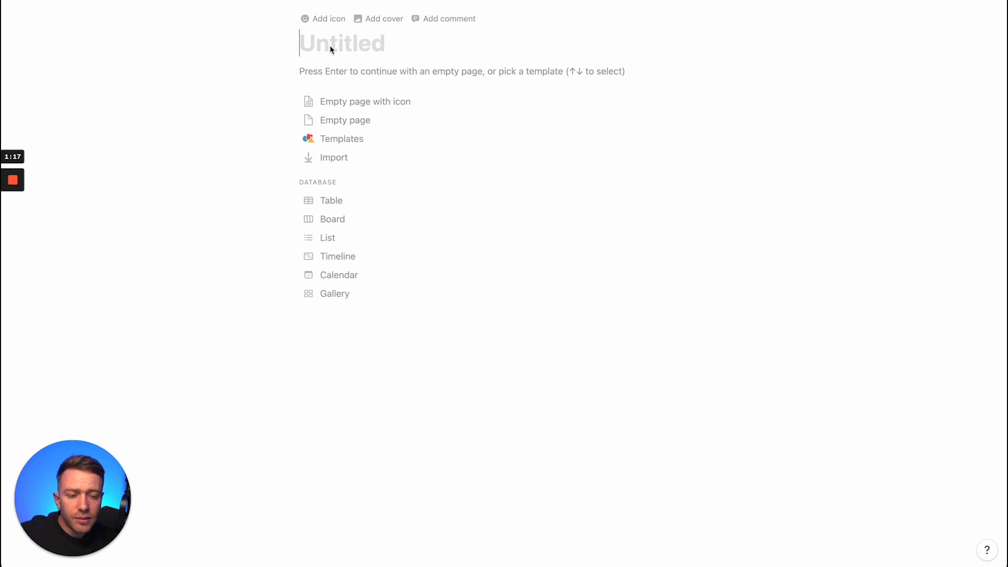
{"action": "left_click", "coordinate": [328, 76]}
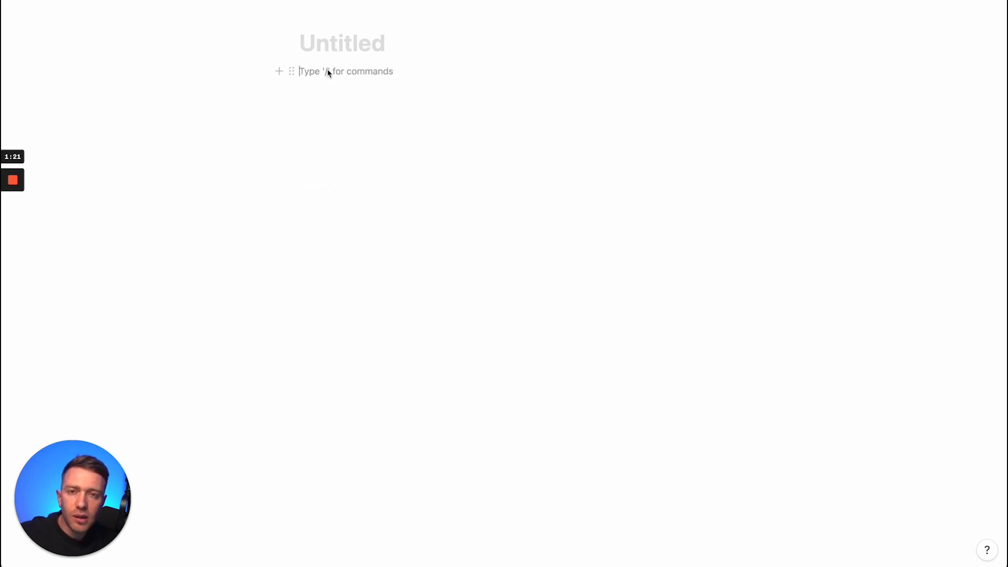
Step: Title the new page "Formation Youtube" and check its entry in the Private section
{"action": "left_click", "coordinate": [327, 52]}
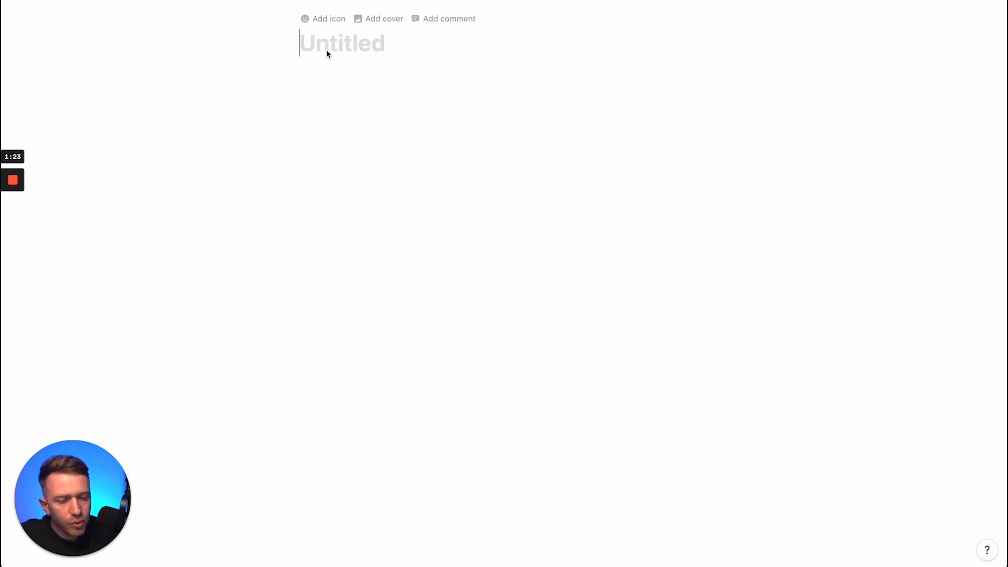
{"action": "type", "text": "For"}
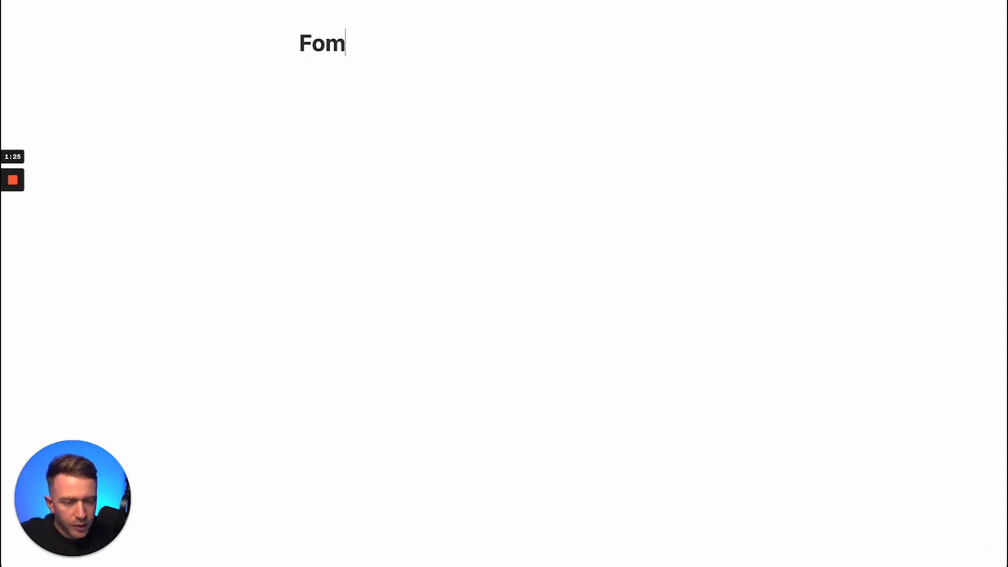
{"action": "type", "text": "mation "}
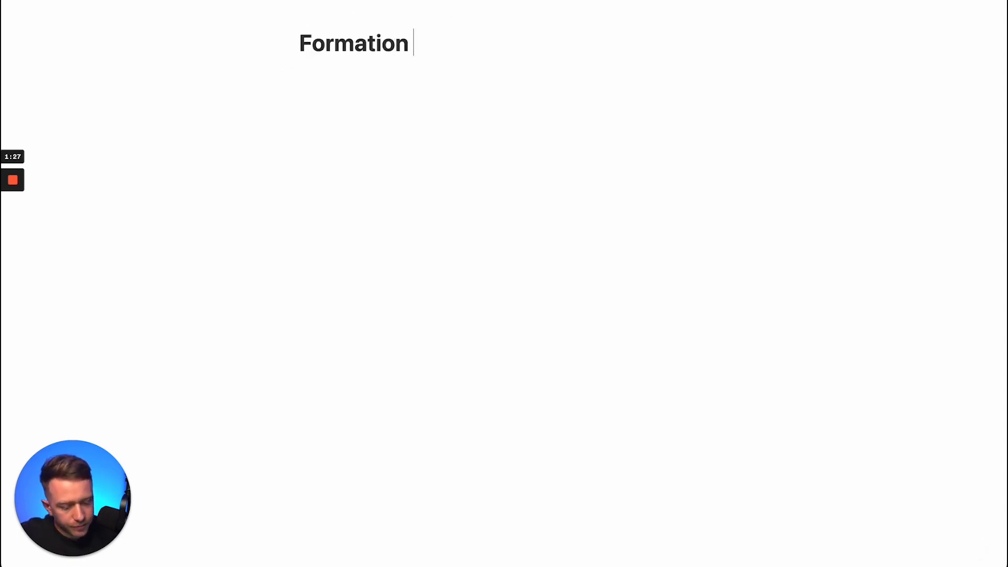
{"action": "type", "text": "Youtube"}
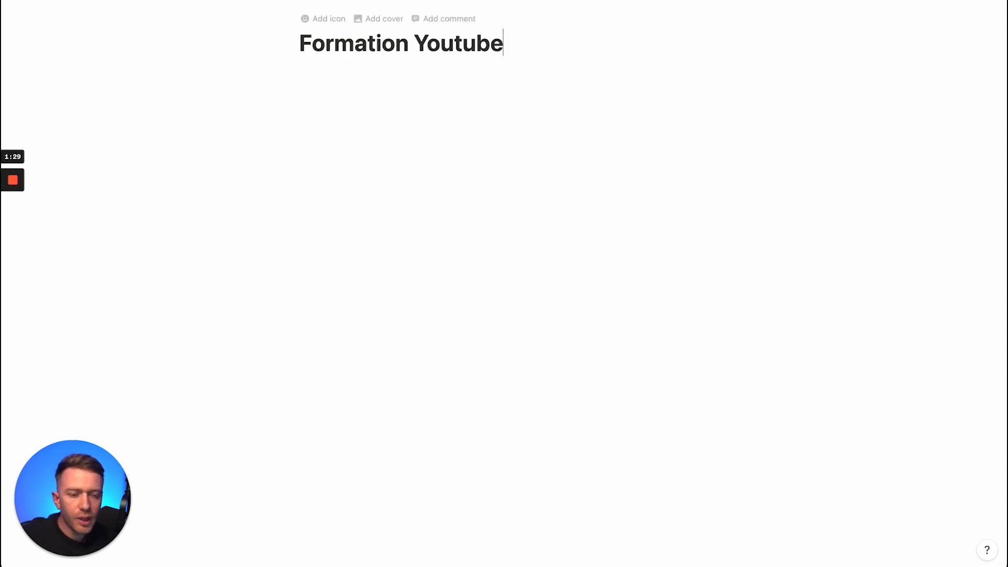
{"action": "mouse_move", "coordinate": [2, 283]}
{"action": "left_click", "coordinate": [13, 1]}
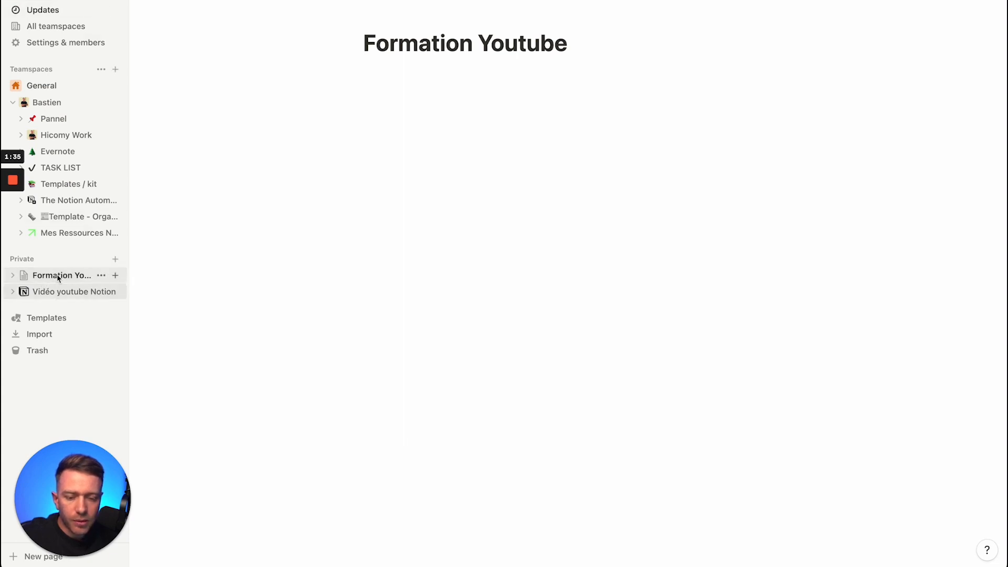
{"action": "left_click", "coordinate": [118, 1]}
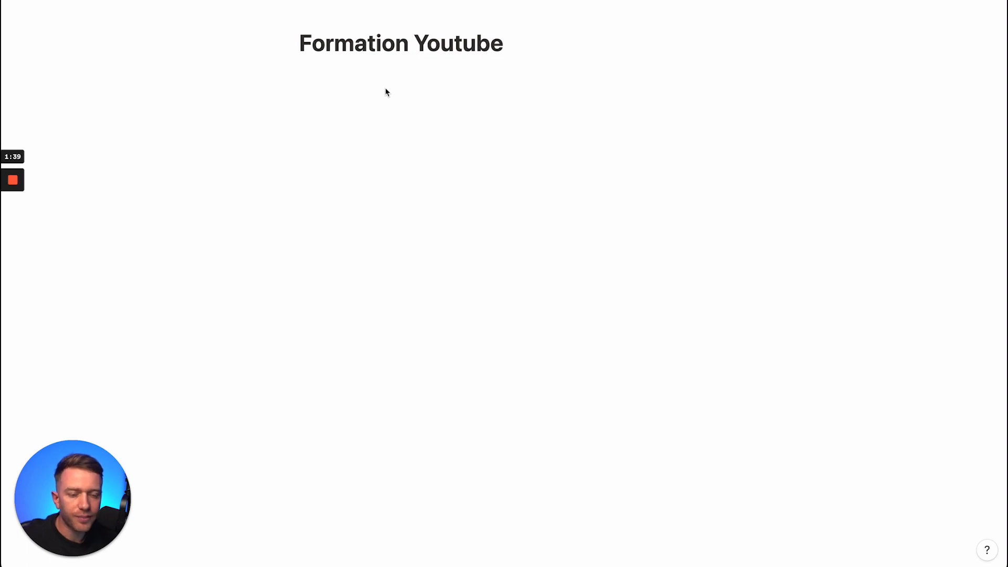
Step: Add a megaphone emoji as the page icon, then replace it with the red pushpin emoji
{"action": "left_click", "coordinate": [323, 18]}
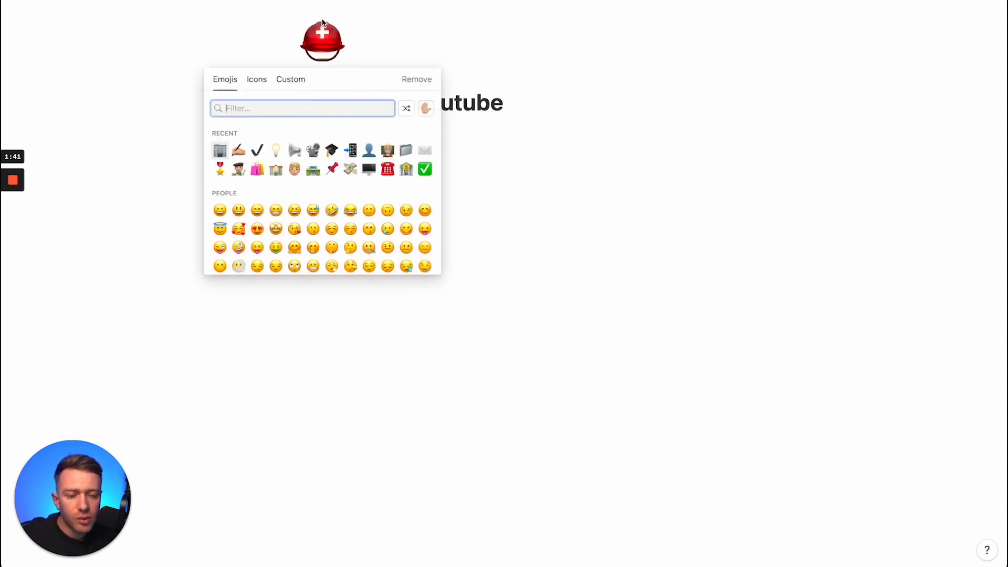
{"action": "left_click", "coordinate": [294, 151]}
{"action": "left_click", "coordinate": [329, 47]}
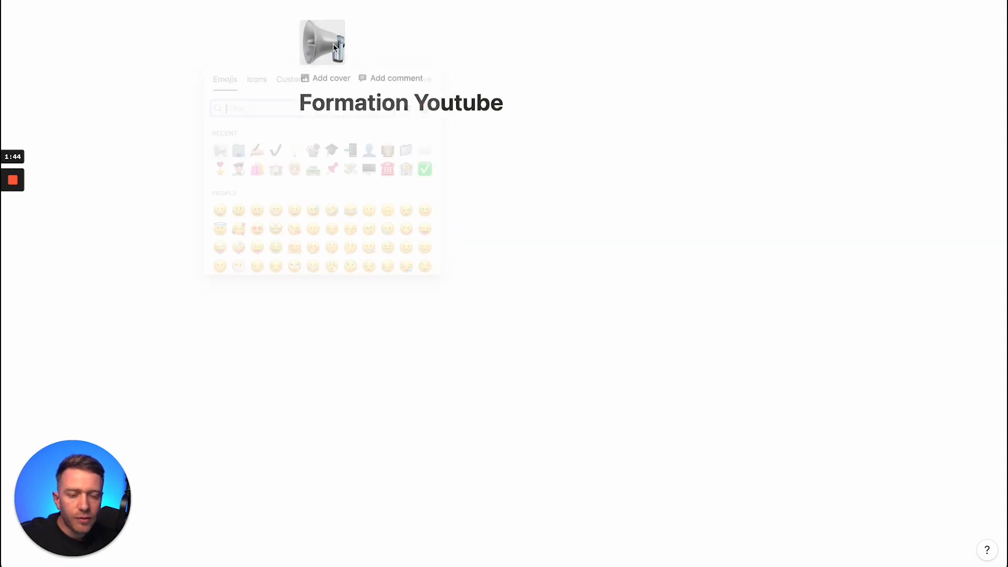
{"action": "left_click", "coordinate": [332, 169]}
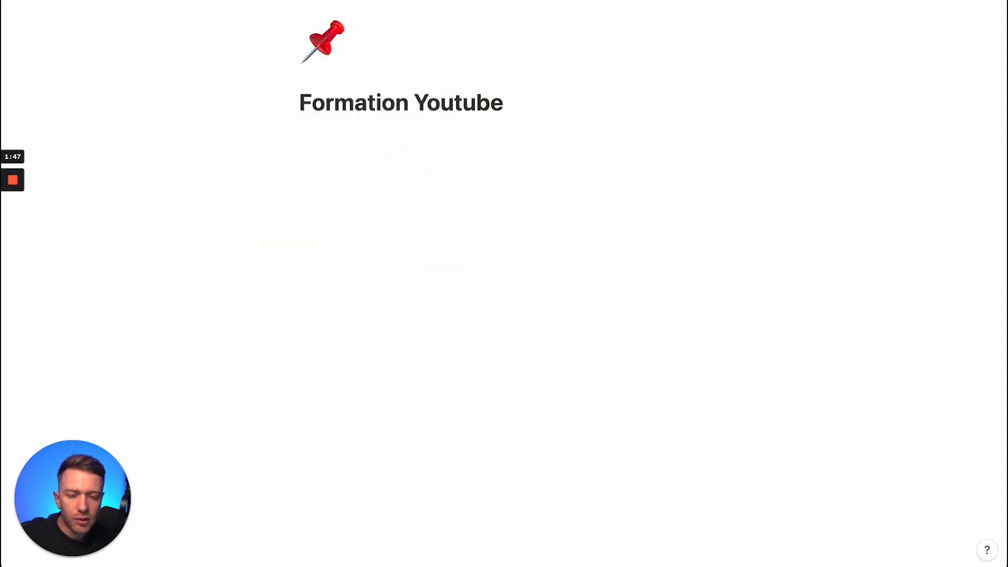
{"action": "left_click", "coordinate": [12, 1]}
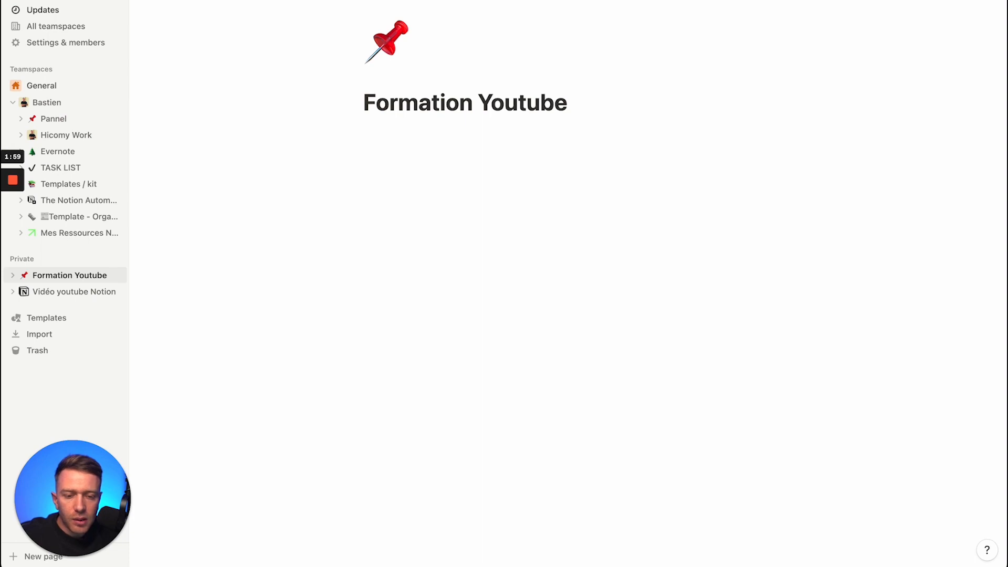
{"action": "key", "text": "ctrl+backslash"}
Step: Replace the page icon with the custom image notion_logo_icon_145025.png uploaded from the No code folder
{"action": "left_click", "coordinate": [325, 40]}
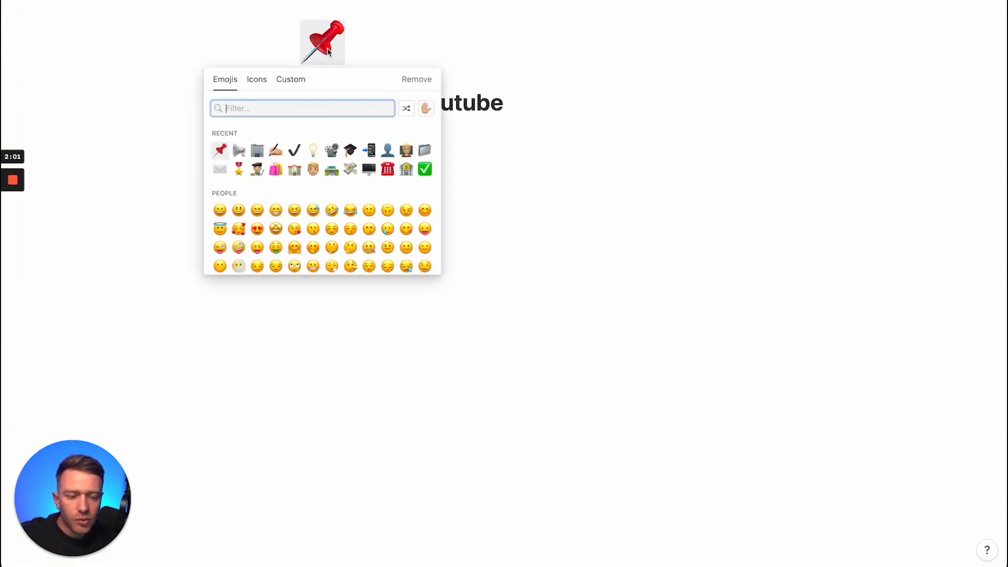
{"action": "left_click", "coordinate": [296, 80]}
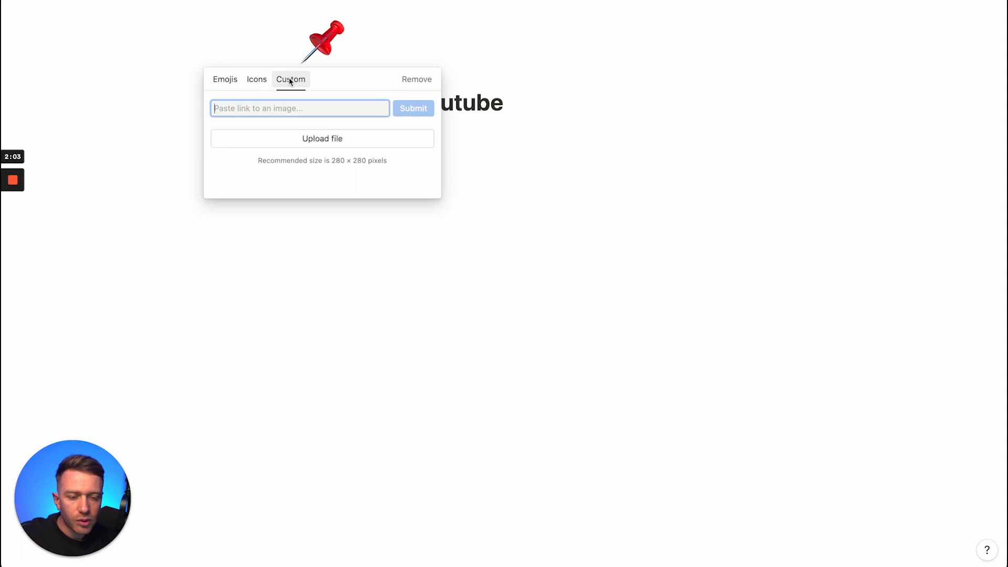
{"action": "left_click", "coordinate": [305, 139]}
{"action": "scroll", "coordinate": [447, 349], "scroll_direction": "down", "scroll_amount": 5}
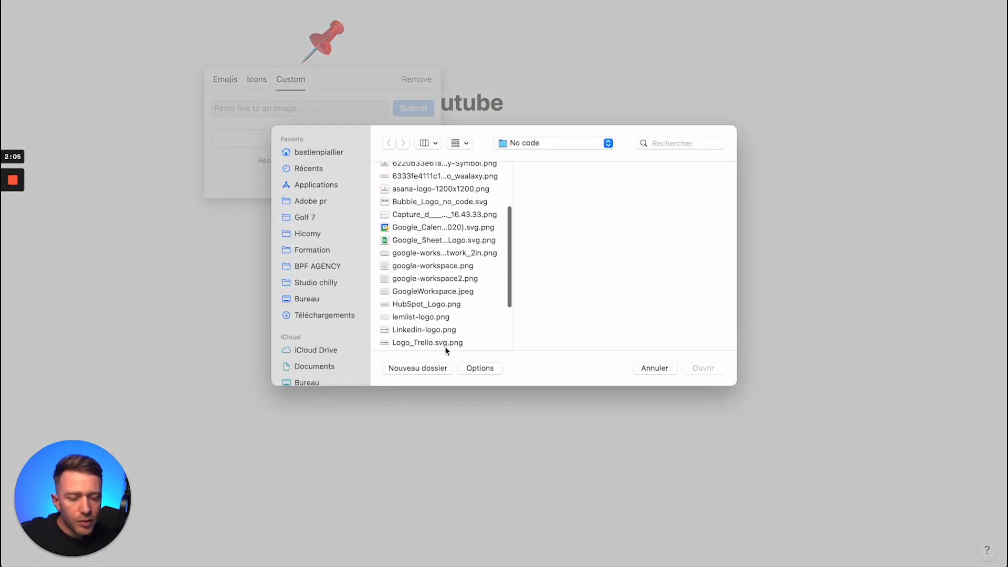
{"action": "left_click", "coordinate": [433, 288]}
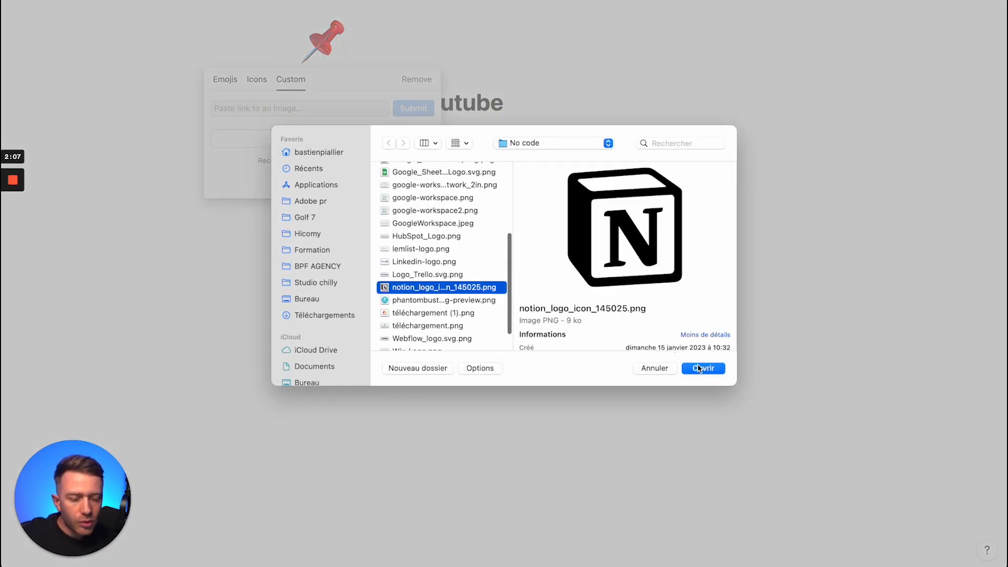
{"action": "left_click", "coordinate": [702, 369]}
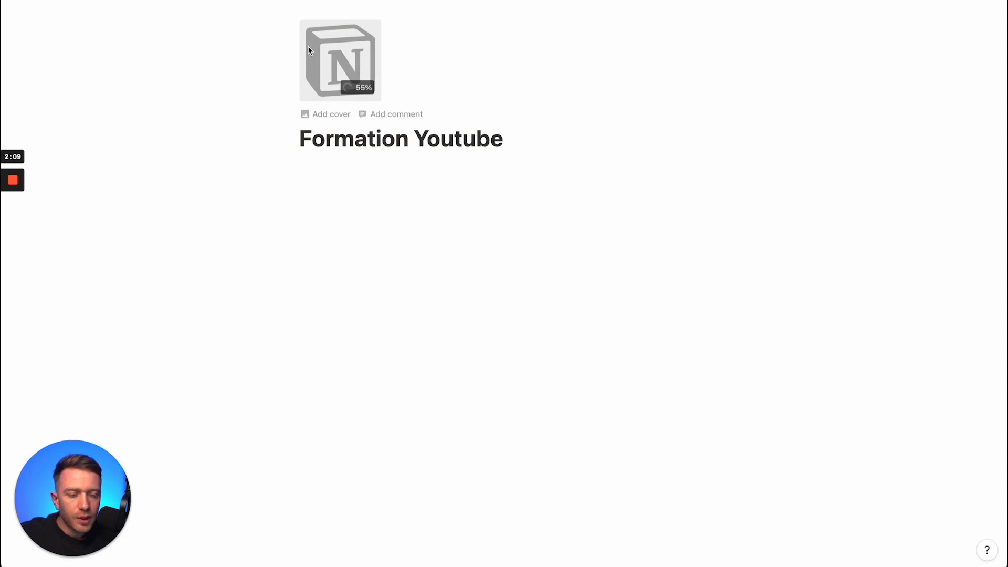
Step: Add a cover image to the page and reposition it so the fish's head shows
{"action": "left_click", "coordinate": [324, 114]}
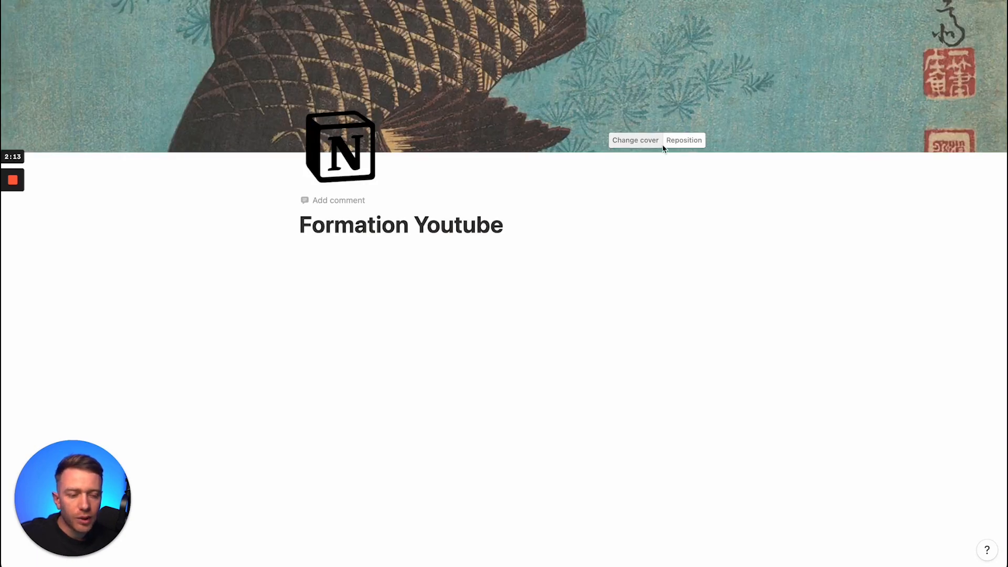
{"action": "left_click", "coordinate": [670, 141]}
{"action": "left_click_drag", "start_coordinate": [505, 86], "coordinate": [500, 1]}
{"action": "left_click_drag", "start_coordinate": [522, 96], "coordinate": [520, 54]}
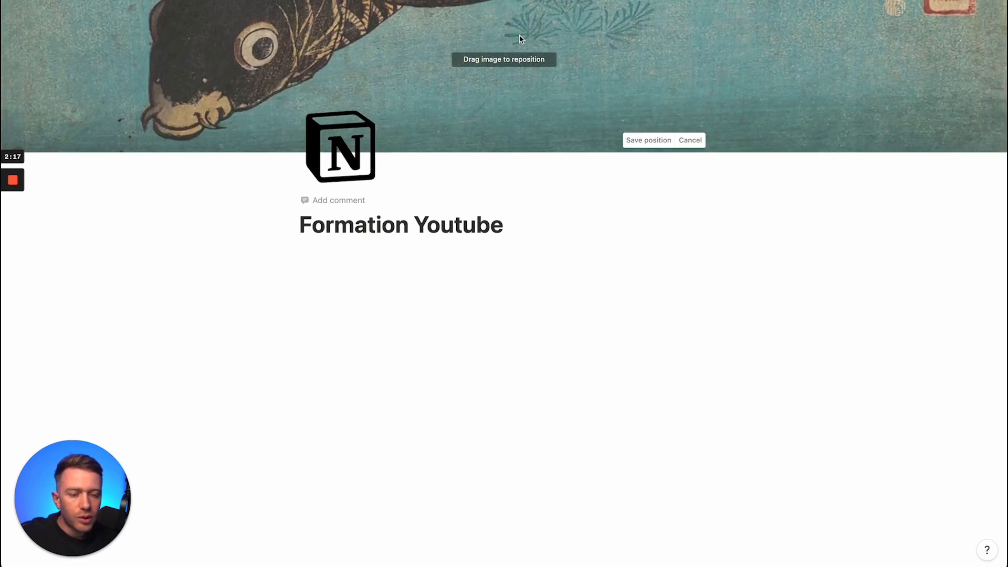
{"action": "left_click", "coordinate": [567, 206]}
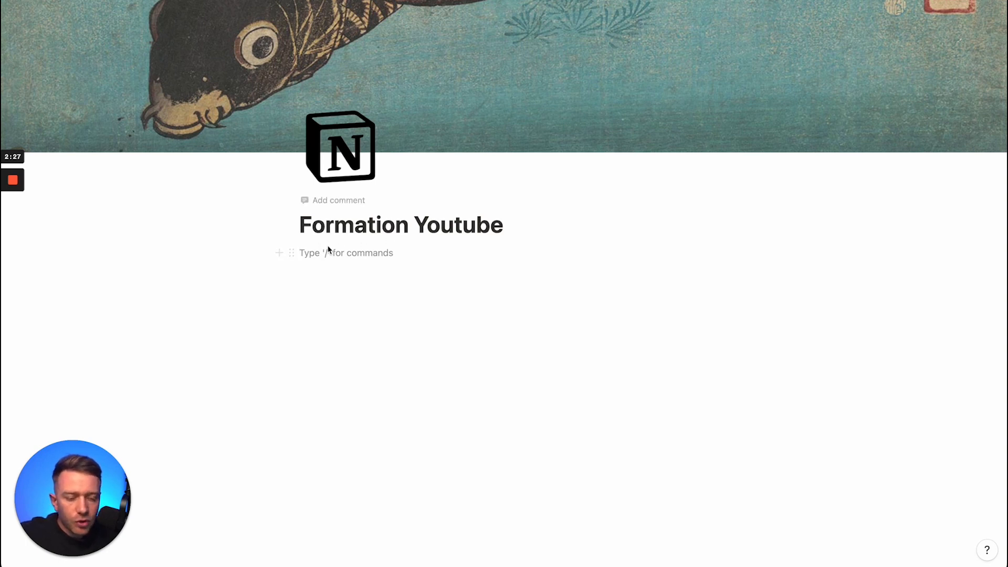
Step: Examine the block types available for the empty line below the title, from basic blocks through inline, database, media and embeds to advanced blocks
{"action": "left_click", "coordinate": [280, 255]}
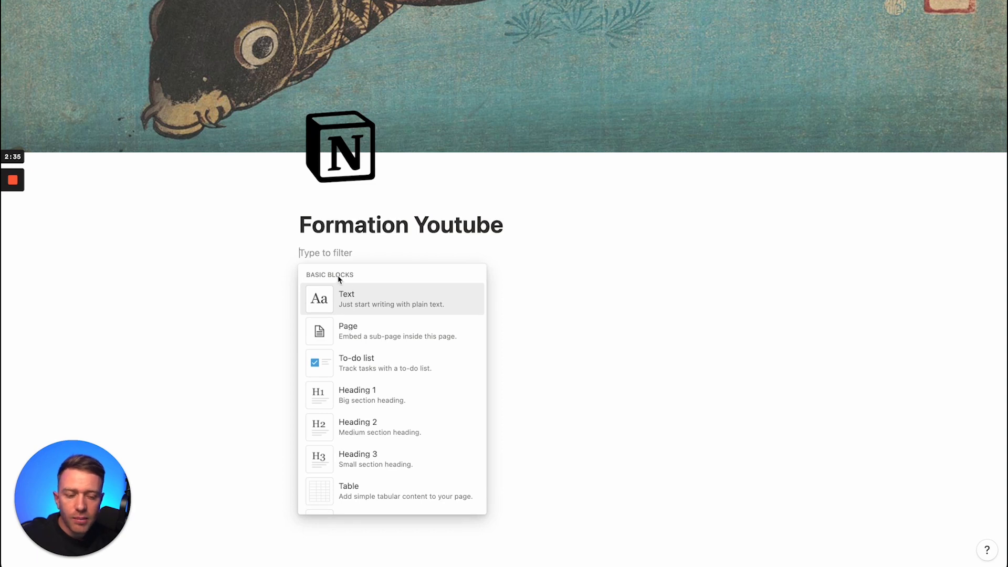
{"action": "scroll", "coordinate": [399, 349], "scroll_direction": "down", "scroll_amount": 10}
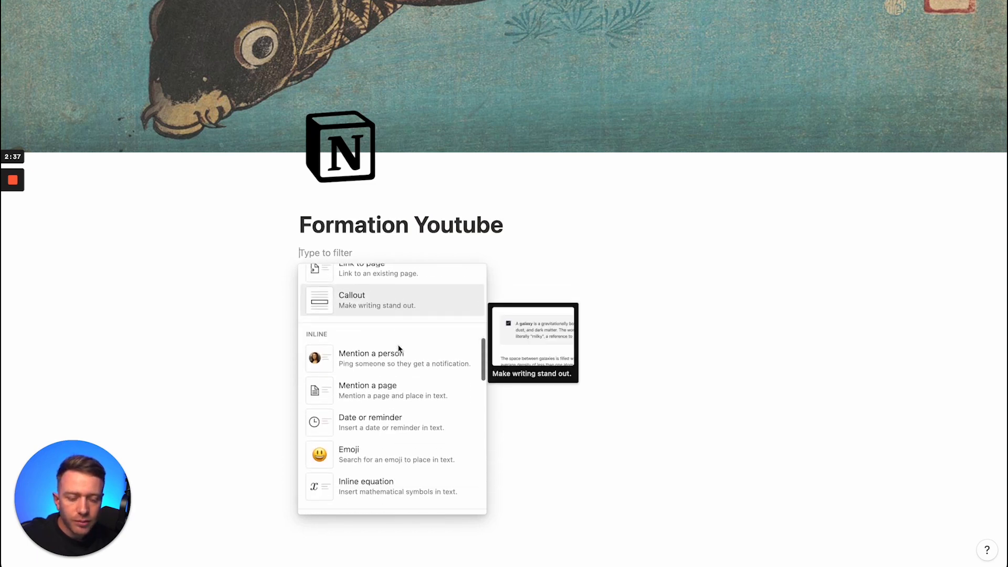
{"action": "scroll", "coordinate": [350, 370], "scroll_direction": "down", "scroll_amount": 5}
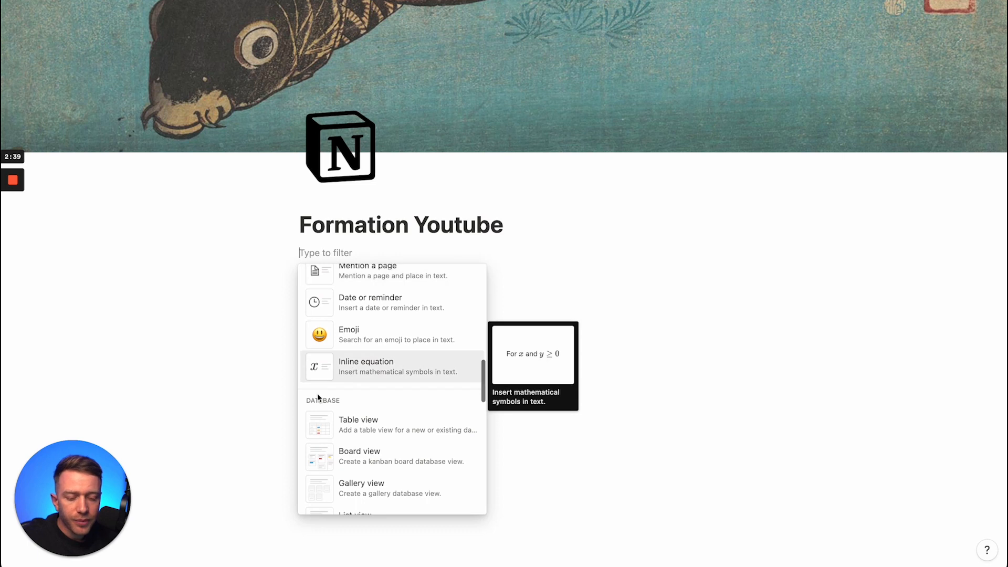
{"action": "scroll", "coordinate": [332, 404], "scroll_direction": "down", "scroll_amount": 8}
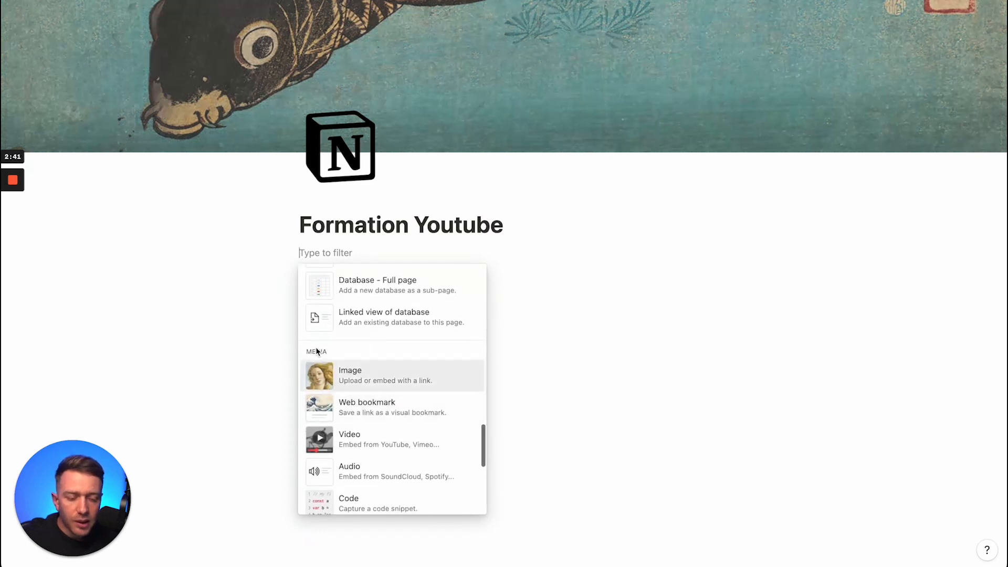
{"action": "scroll", "coordinate": [316, 351], "scroll_direction": "down", "scroll_amount": 10}
{"action": "scroll", "coordinate": [316, 348], "scroll_direction": "up", "scroll_amount": 4}
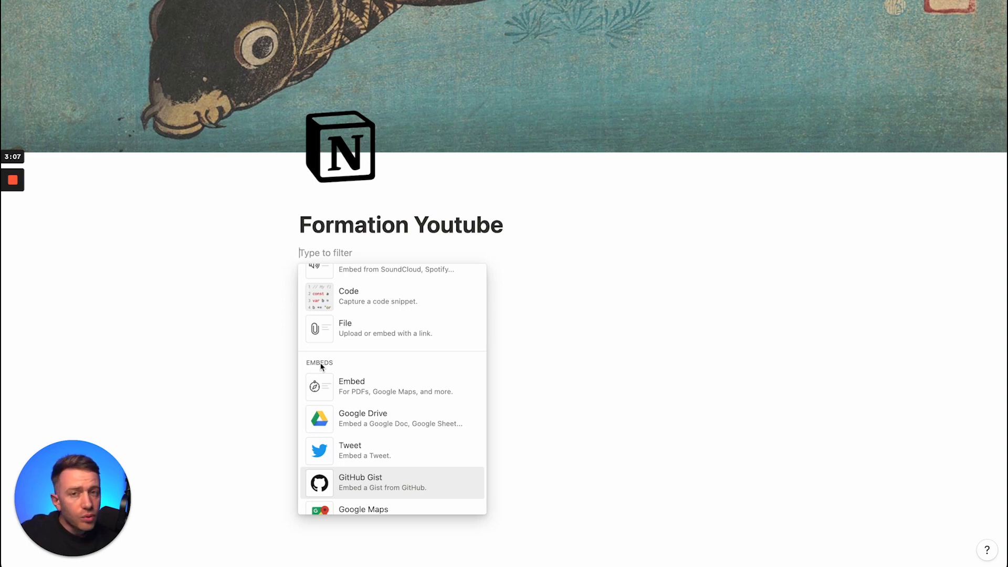
{"action": "scroll", "coordinate": [379, 462], "scroll_direction": "down", "scroll_amount": 15}
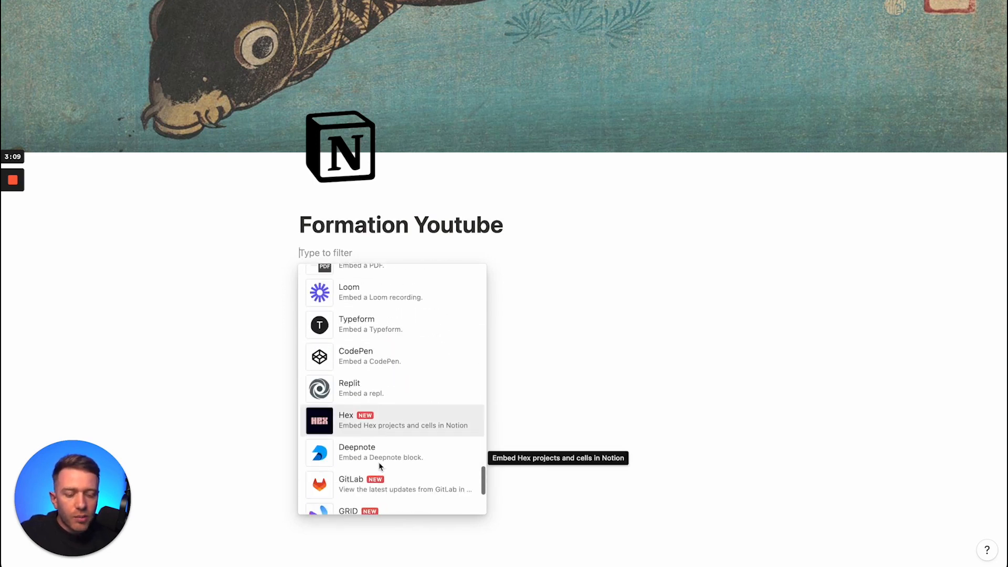
{"action": "scroll", "coordinate": [380, 465], "scroll_direction": "down", "scroll_amount": 4}
{"action": "scroll", "coordinate": [379, 468], "scroll_direction": "up", "scroll_amount": 6}
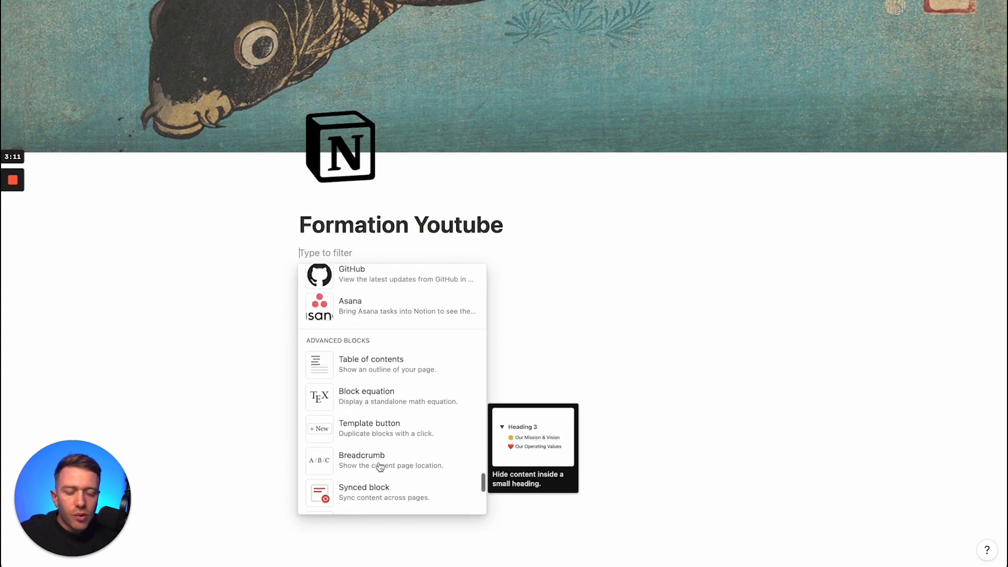
{"action": "mouse_move", "coordinate": [325, 353]}
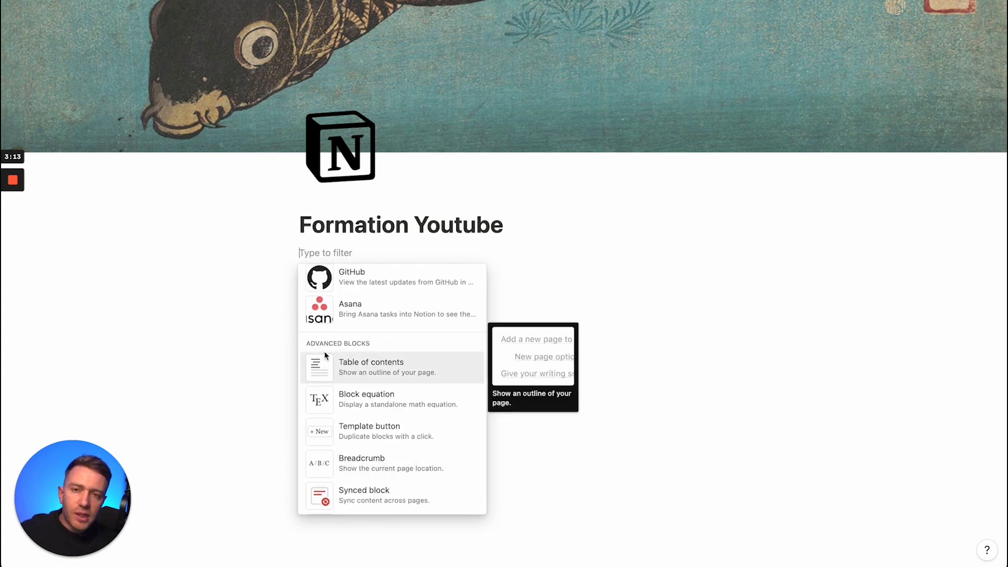
{"action": "scroll", "coordinate": [336, 378], "scroll_direction": "down", "scroll_amount": 9}
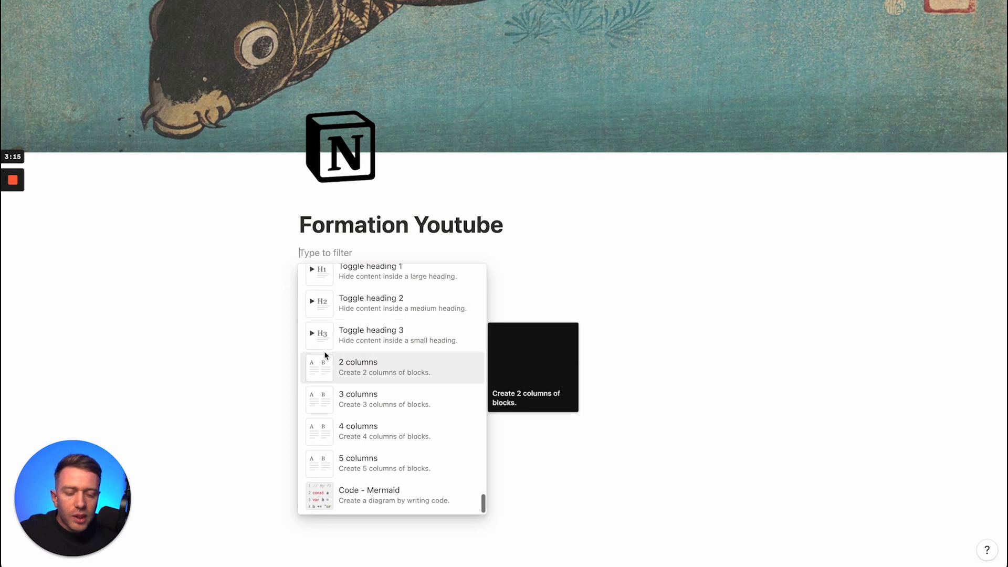
{"action": "mouse_move", "coordinate": [352, 418]}
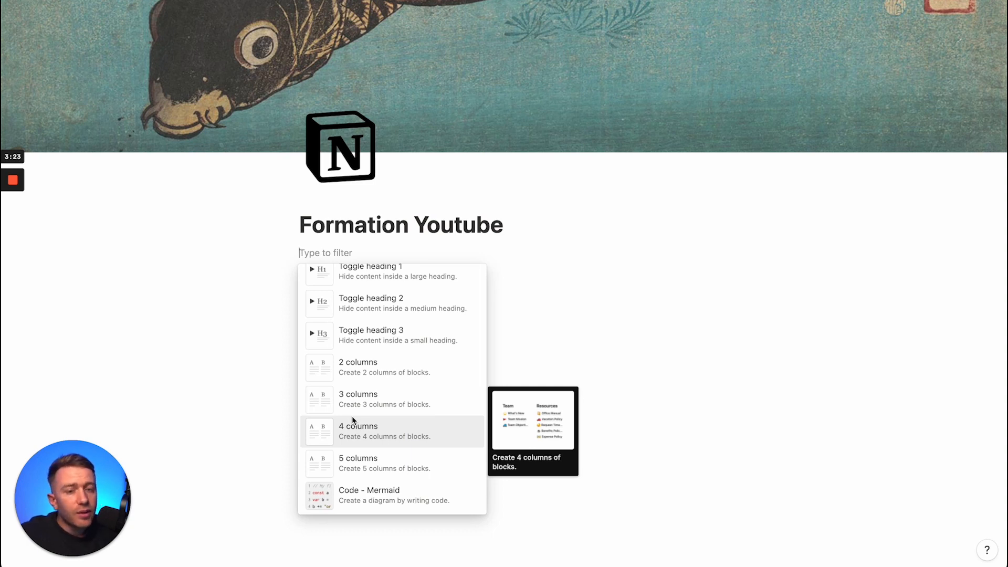
Step: Insert a plain Text block below the page title
{"action": "scroll", "coordinate": [352, 416], "scroll_direction": "up", "scroll_amount": 20}
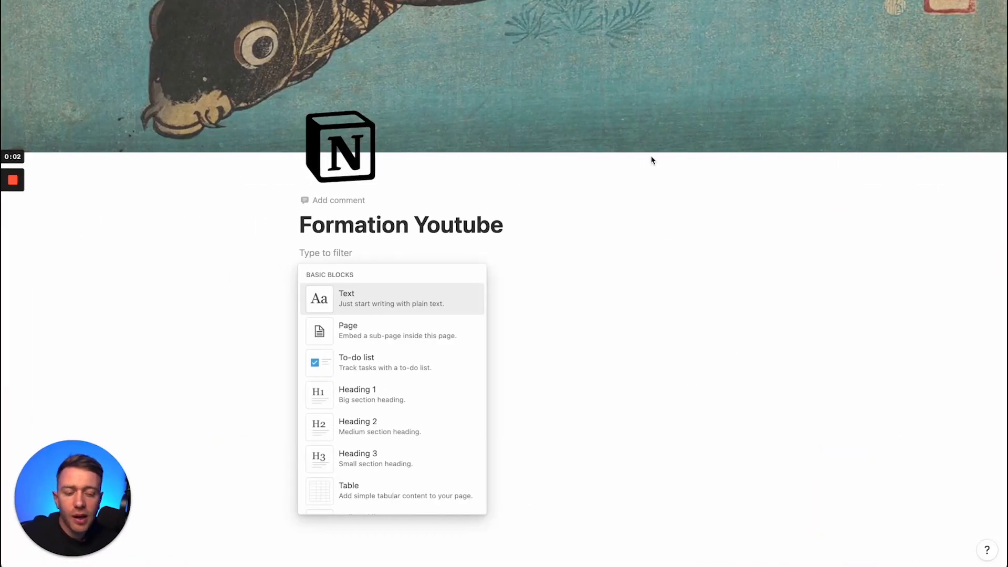
{"action": "left_click", "coordinate": [350, 301]}
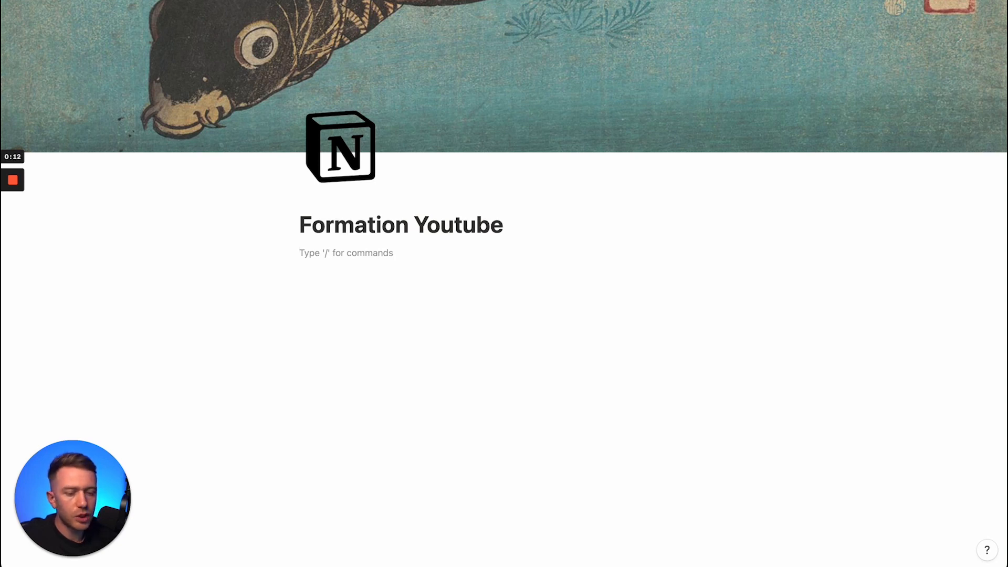
Step: Fill the text block below the title with the Notion beginner's guide introduction, from "Bienvenue dans notre guide" to "allons-y !", and add empty lines after it
{"action": "left_click", "coordinate": [353, 261]}
{"action": "type", "text": "Bienvenue dans notre guide pour les débutants de Notion ! Notion est un outil incroyablement puissant pour organiser votre vie personnelle et professionnelle, mais il peut être un peu intimidant pour les nouveaux utilisateurs. C'est pourquoi nous avons créé cette vidéo pour vous aider à comprendre les fonctionnalités de base de Notion et à commencer à utiliser cet outil de manière efficace. Nous allons vous montrer comment créer des pages, utiliser les différents éléments de formatage, utiliser les modèles prédéfinis, organiser vos projets et tâches, et bien plus encore. Alors, si vous êtes prêt à apprendre à utiliser Notion de manière efficace, allons-y !"}
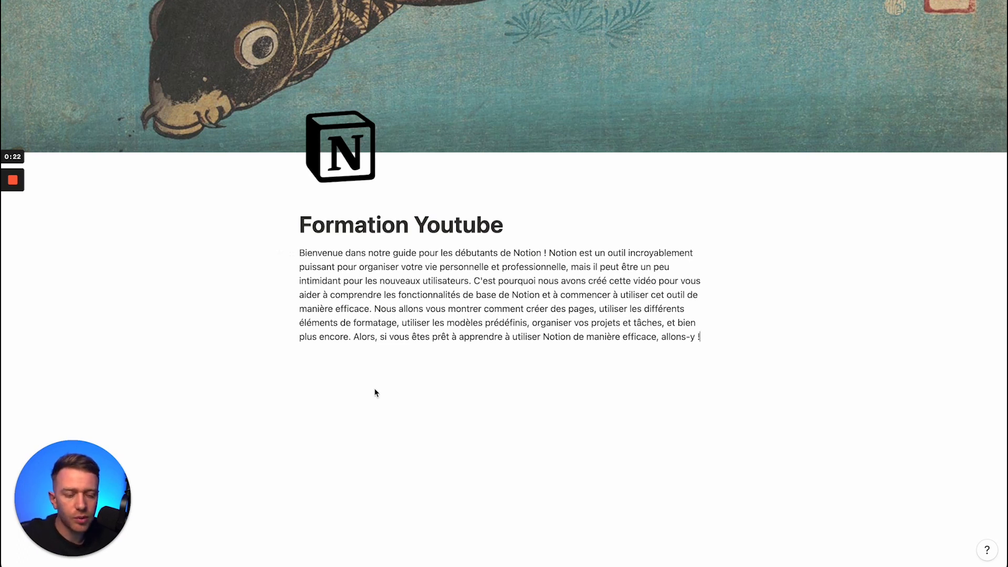
{"action": "key", "text": "Return"}
{"action": "key", "text": "Return"}
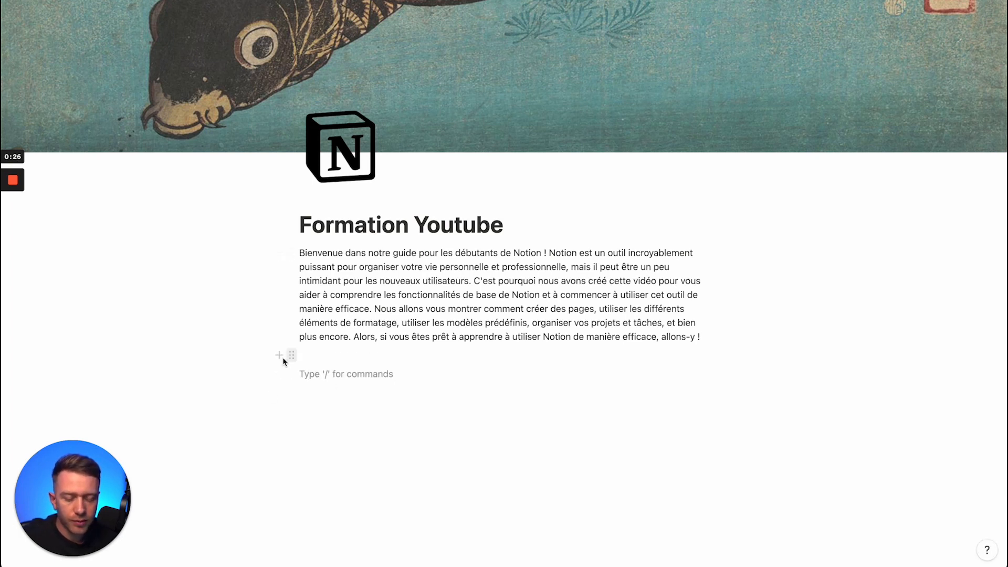
Step: Add a to-do list below the introduction with the items "Créer l'introduction", "Filmer la formation", "Éditer" and "Poster"
{"action": "left_click", "coordinate": [281, 357]}
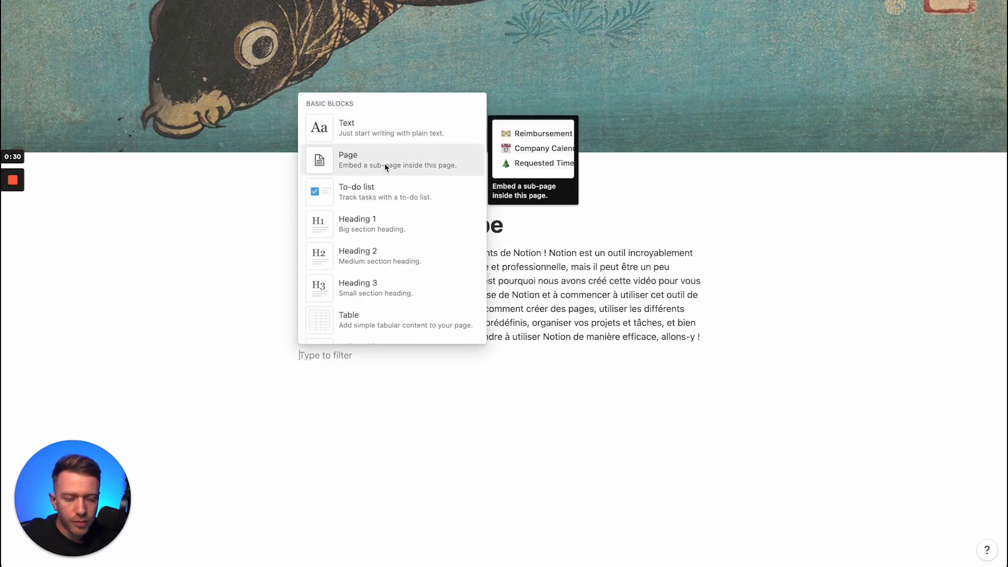
{"action": "left_click", "coordinate": [364, 187]}
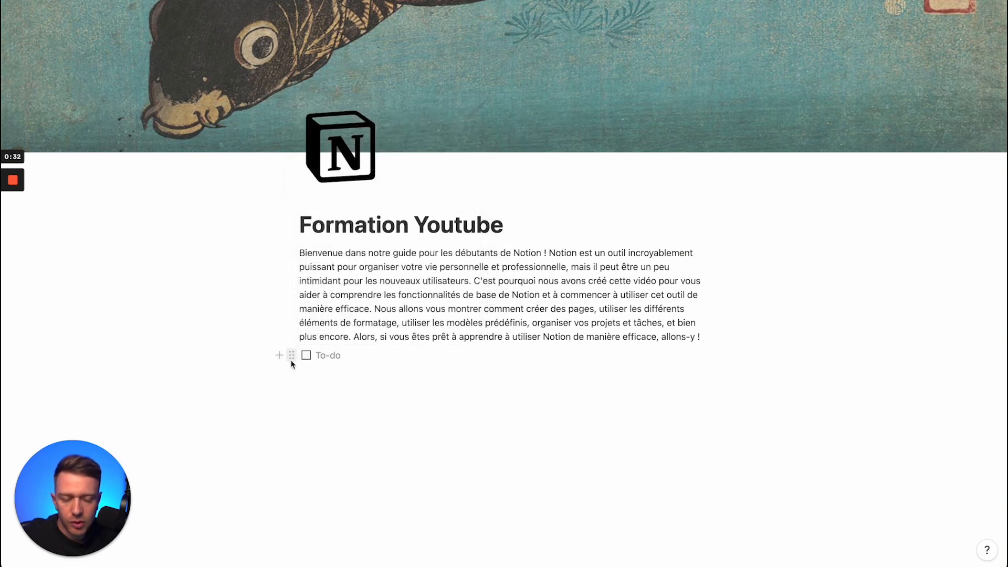
{"action": "type", "text": "Créer l’introdu"}
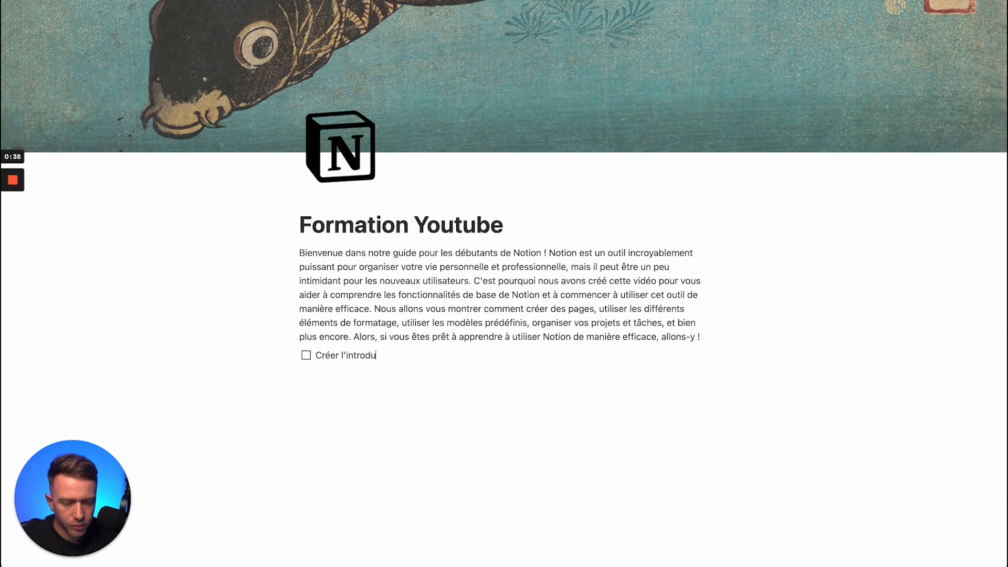
{"action": "type", "text": "ction"}
{"action": "key", "text": "Return"}
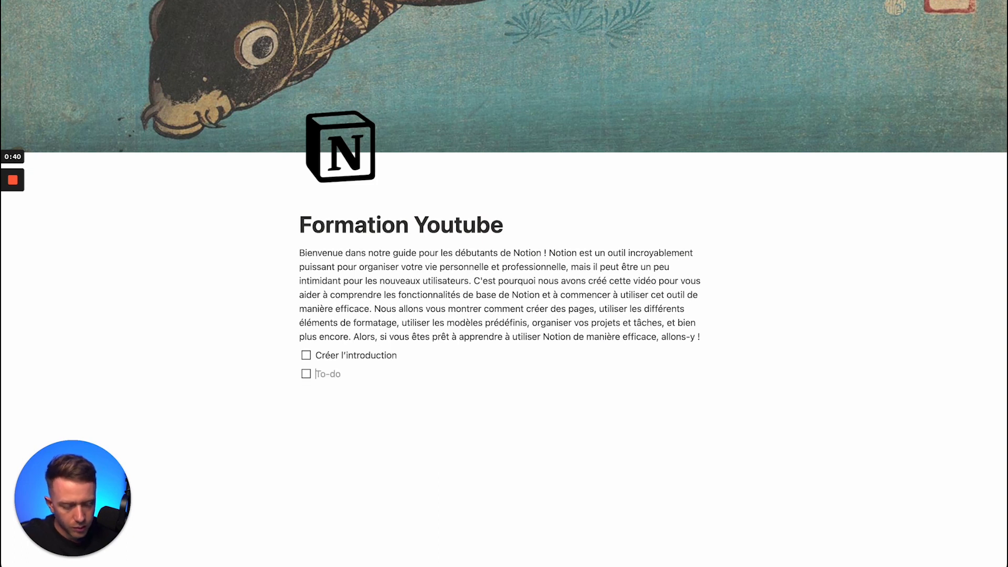
{"action": "type", "text": "Filmer la formation"}
{"action": "key", "text": "Return"}
{"action": "type", "text": "Éditer"}
{"action": "key", "text": "Return"}
{"action": "type", "text": "Poster"}
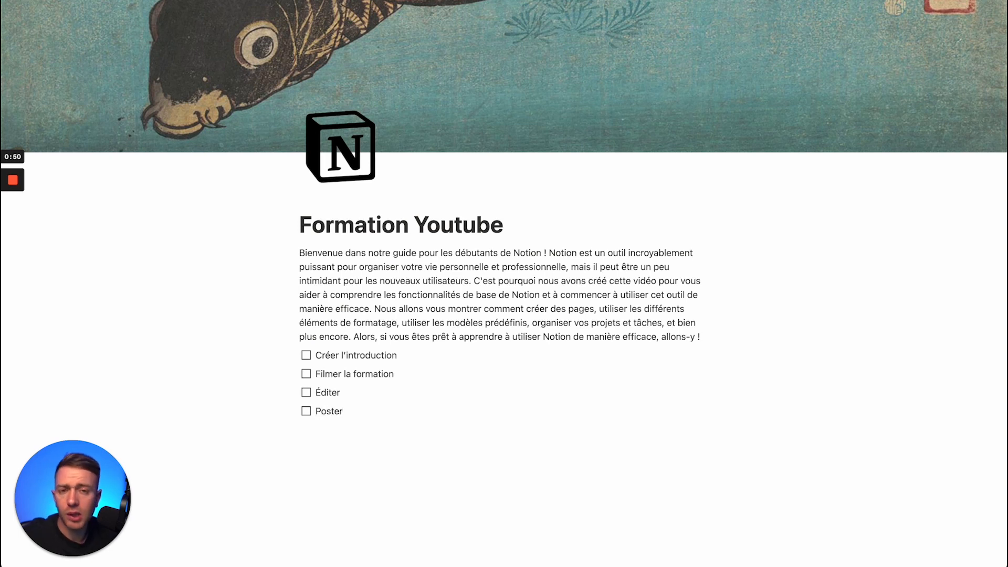
Step: Tick the to-do items "Créer l'introduction" and "Filmer la formation" as done and untick them again
{"action": "left_click", "coordinate": [307, 357]}
{"action": "left_click", "coordinate": [306, 374]}
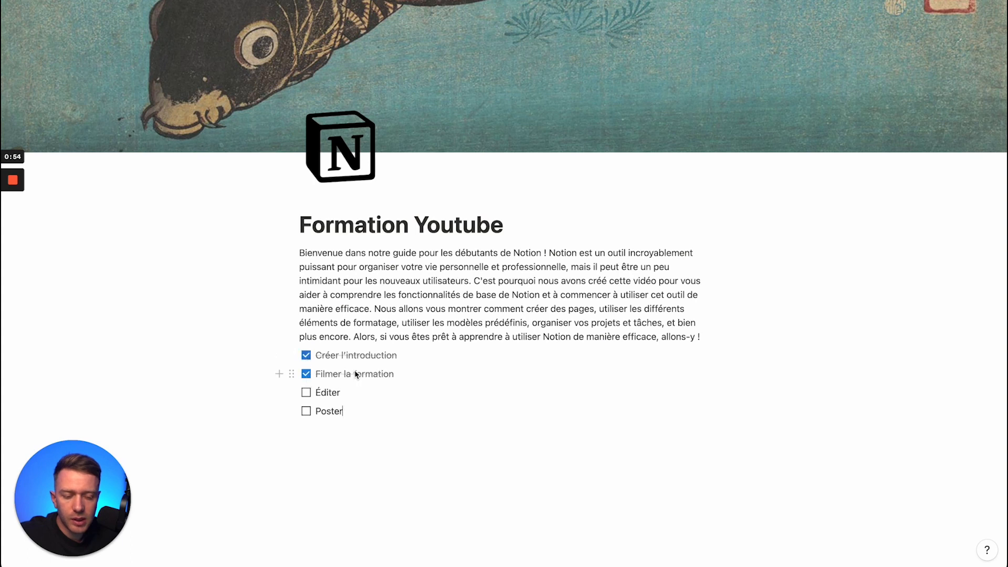
{"action": "left_click", "coordinate": [306, 374]}
{"action": "left_click", "coordinate": [306, 356]}
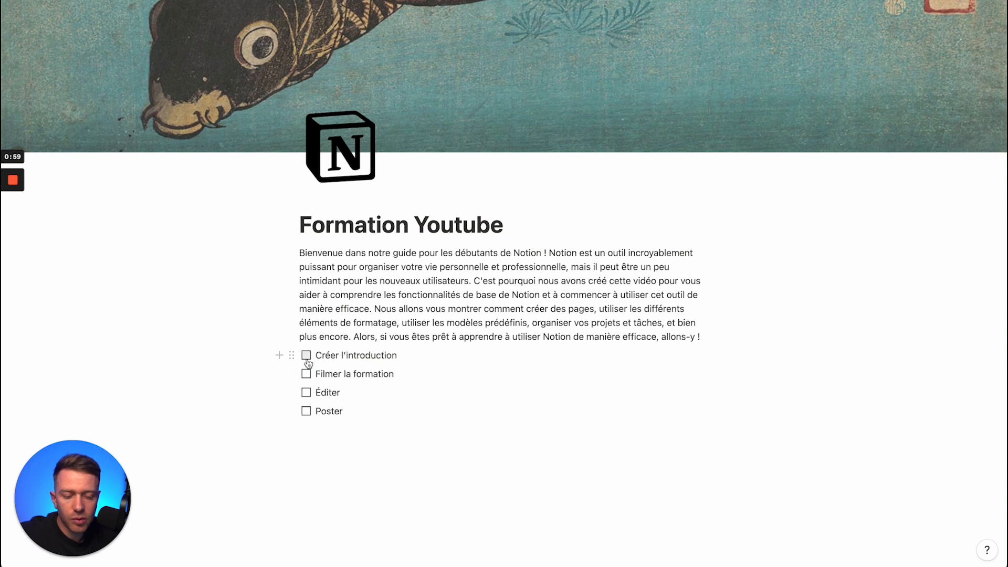
Step: Insert a divider between the introduction paragraph and the to-do list, and remove the leftover empty line among the to-do items
{"action": "left_click", "coordinate": [279, 355]}
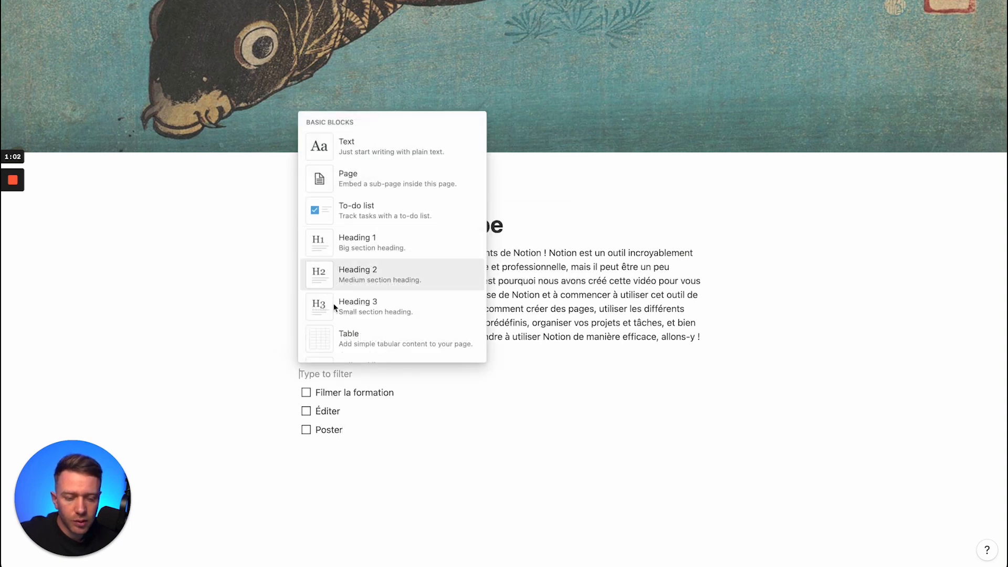
{"action": "scroll", "coordinate": [326, 308], "scroll_direction": "down", "scroll_amount": 3}
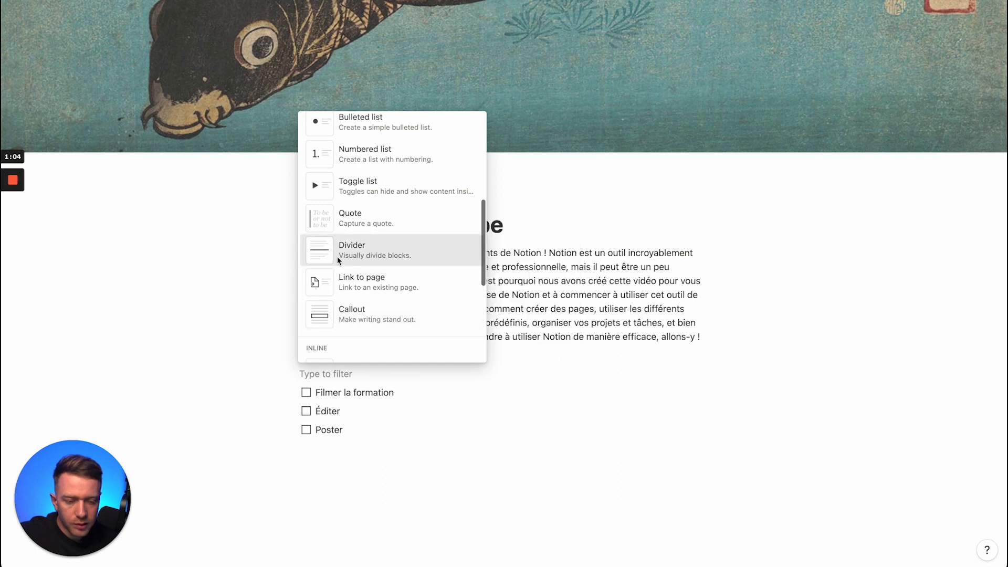
{"action": "left_click", "coordinate": [321, 251]}
{"action": "left_click_drag", "start_coordinate": [292, 368], "coordinate": [291, 350]}
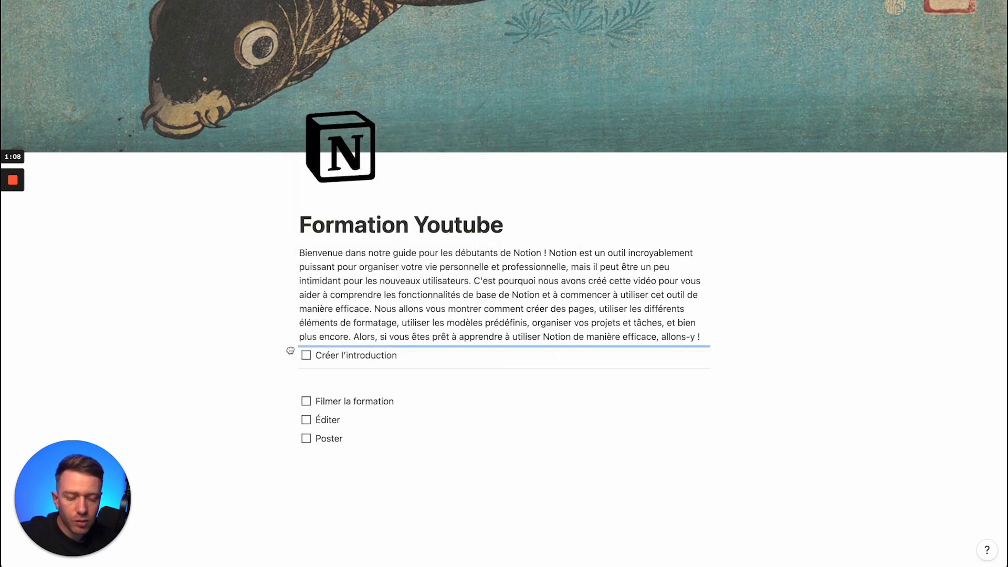
{"action": "left_click_drag", "start_coordinate": [291, 351], "coordinate": [289, 349]}
{"action": "left_click", "coordinate": [315, 386]}
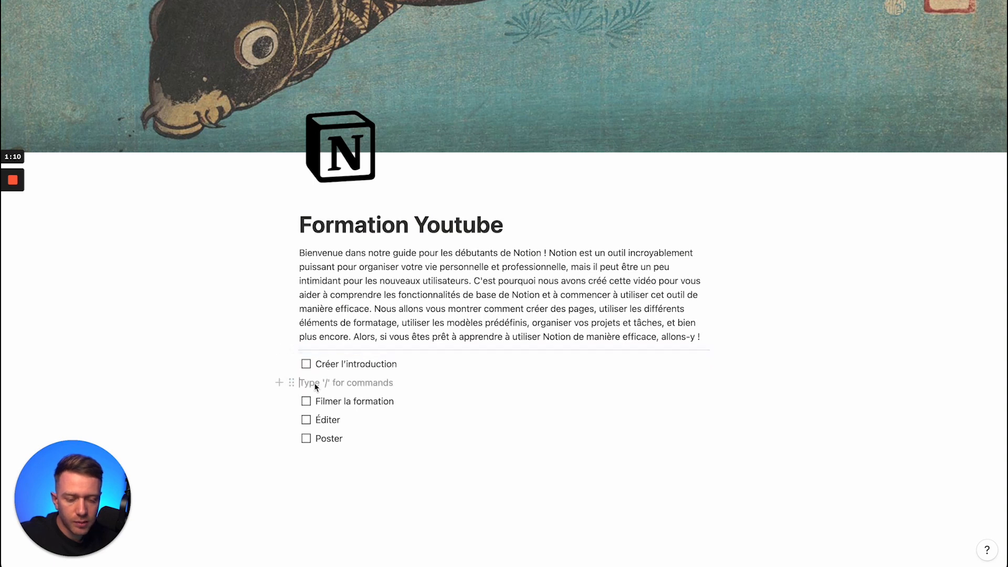
{"action": "key", "text": "BackSpace"}
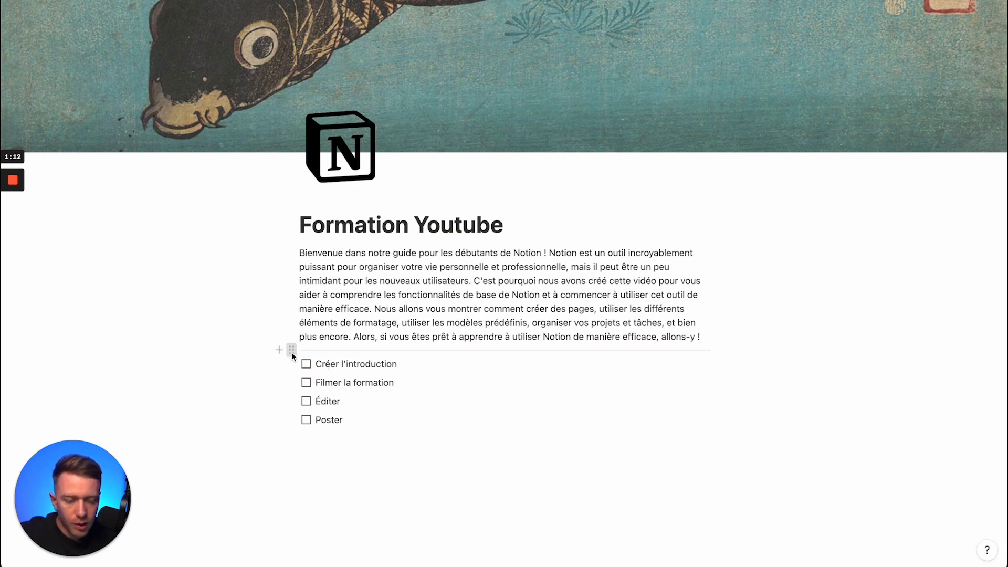
Step: Duplicate the divider and move the copy below the last to-do item
{"action": "left_click", "coordinate": [292, 350]}
{"action": "left_click", "coordinate": [252, 338]}
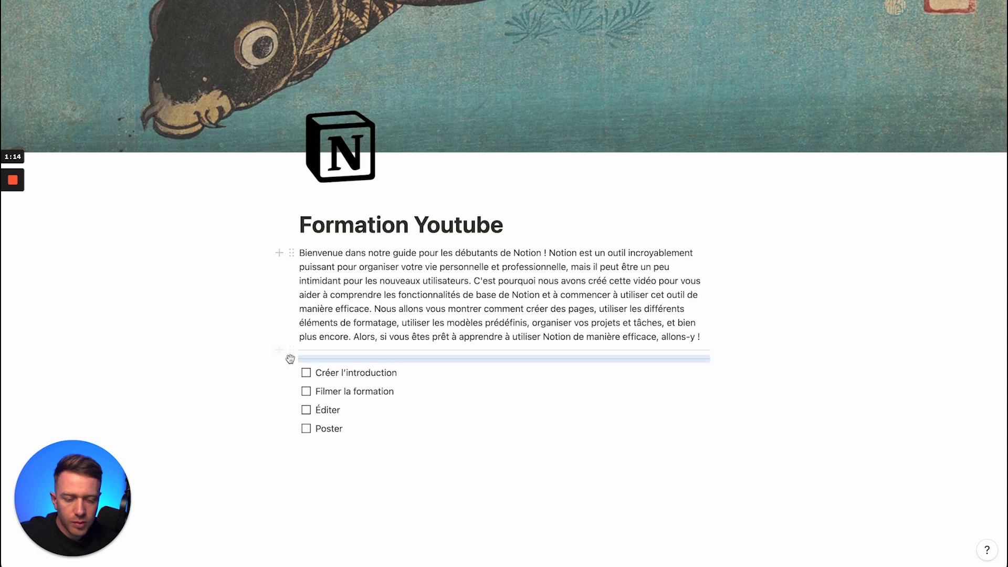
{"action": "left_click_drag", "start_coordinate": [292, 359], "coordinate": [293, 438]}
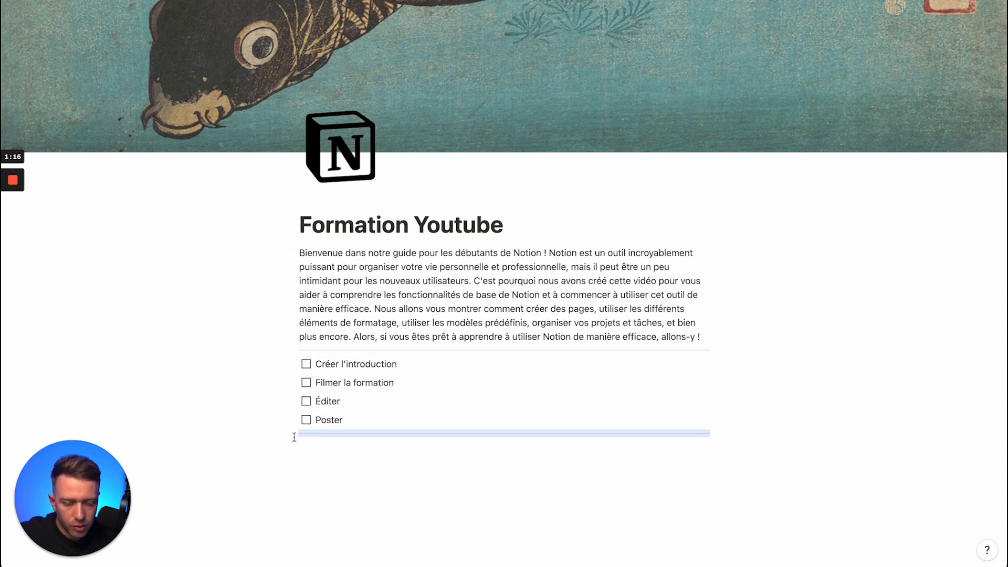
Step: Add a Heading 2 block reading "Comment comprendre notion ?" below the second divider, followed by an empty line
{"action": "left_click", "coordinate": [345, 464]}
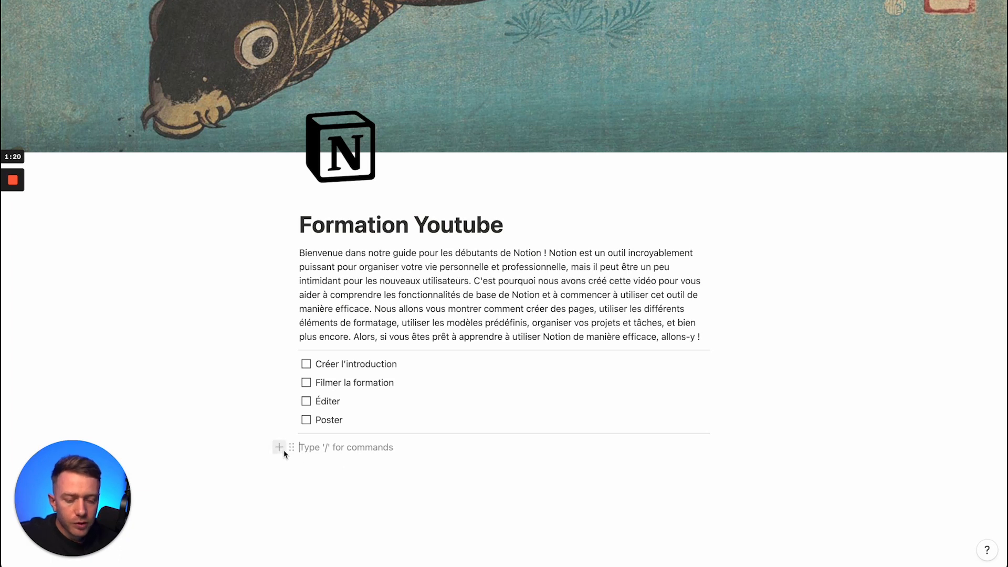
{"action": "left_click", "coordinate": [283, 448]}
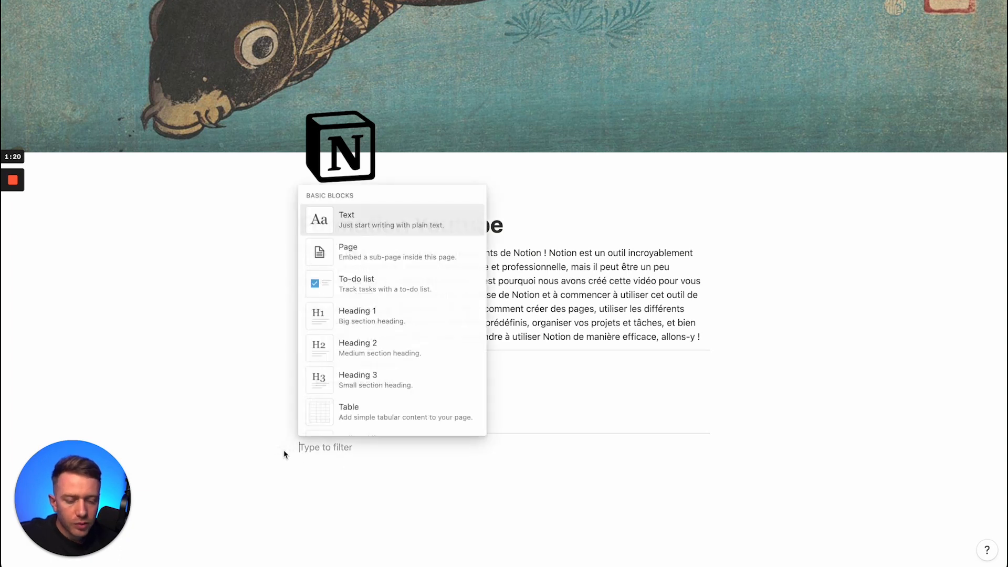
{"action": "left_click", "coordinate": [377, 344]}
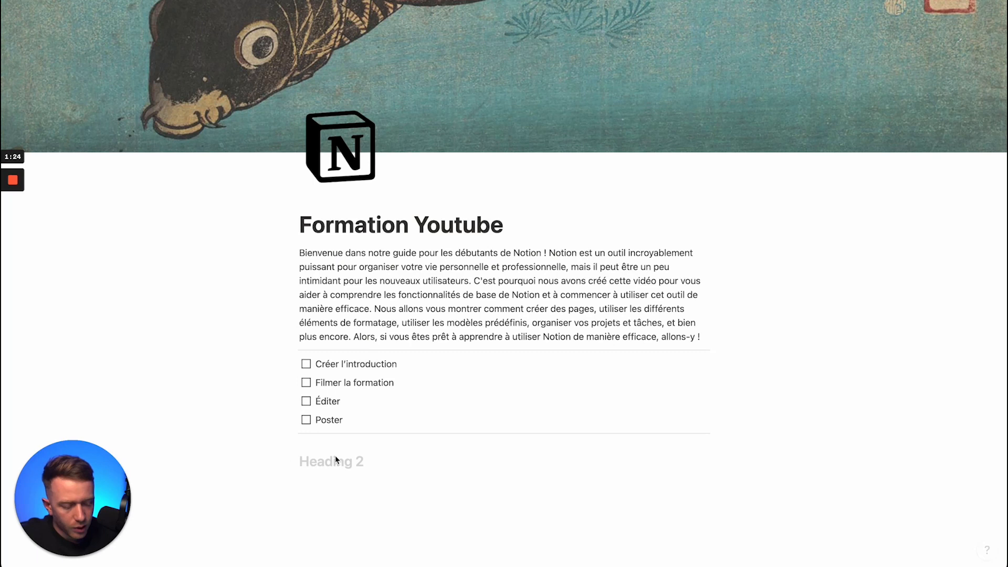
{"action": "type", "text": "S"}
{"action": "key", "text": "BackSpace"}
{"action": "type", "text": "Comment"}
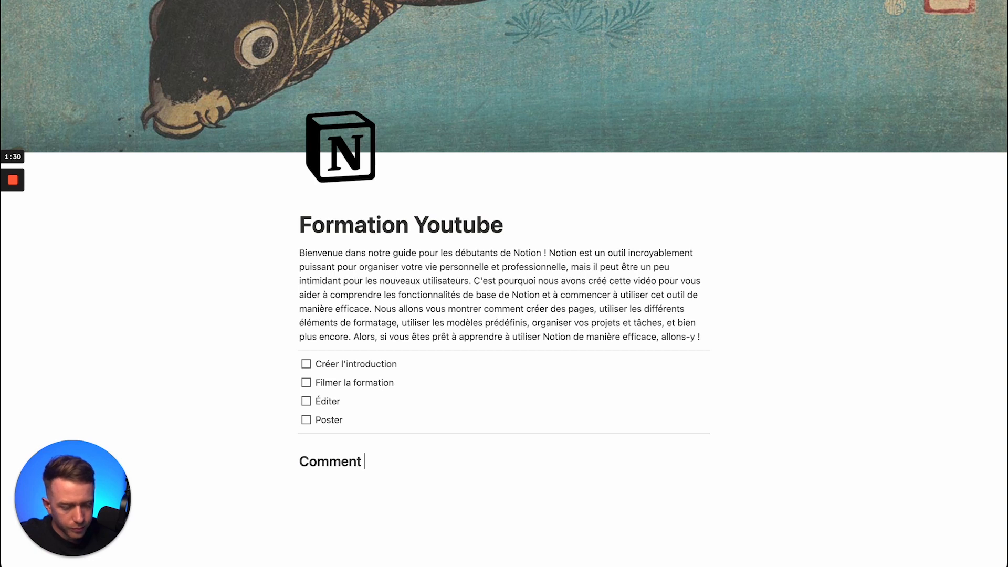
{"action": "type", "text": " compre"}
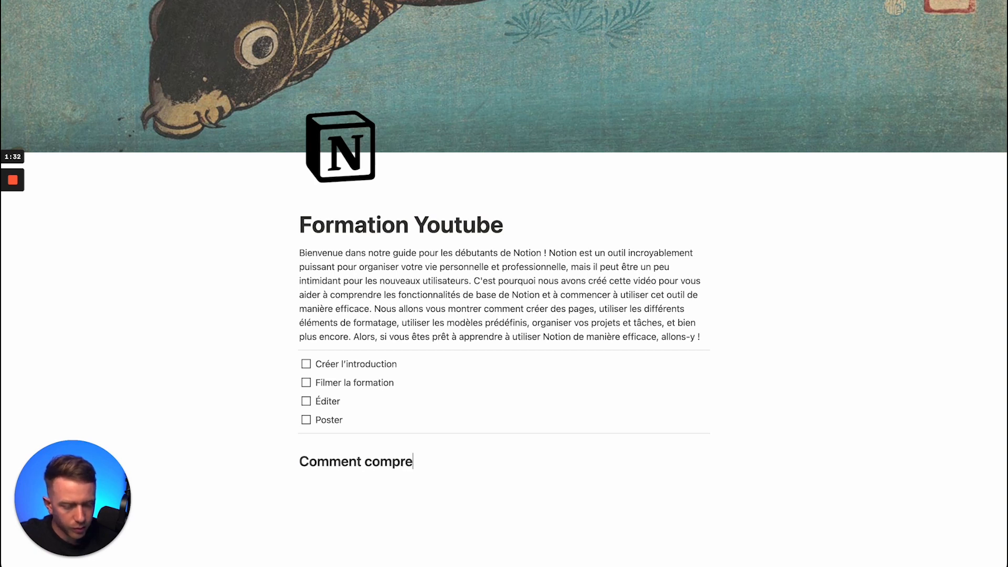
{"action": "type", "text": "ndre notion ?"}
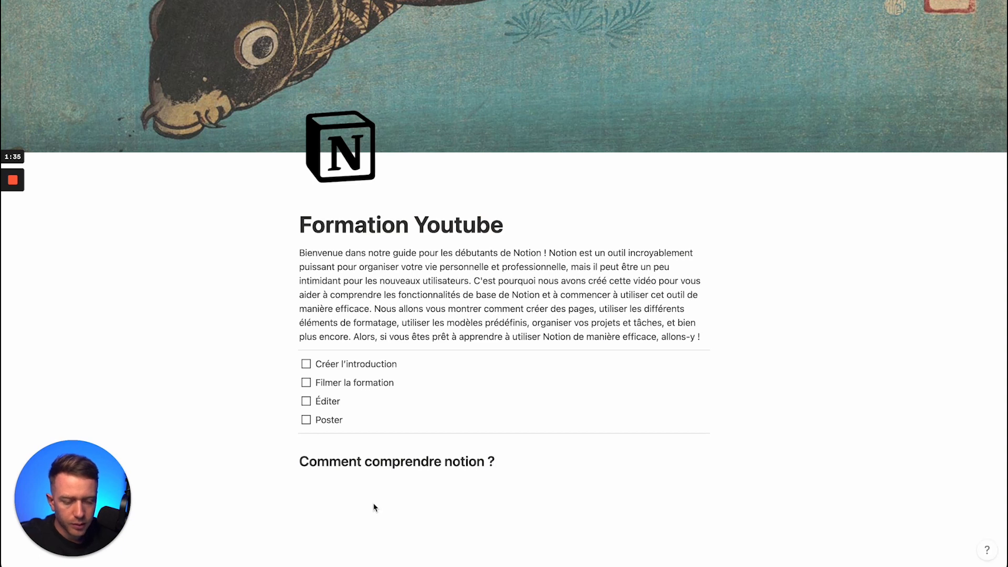
{"action": "key", "text": "Return"}
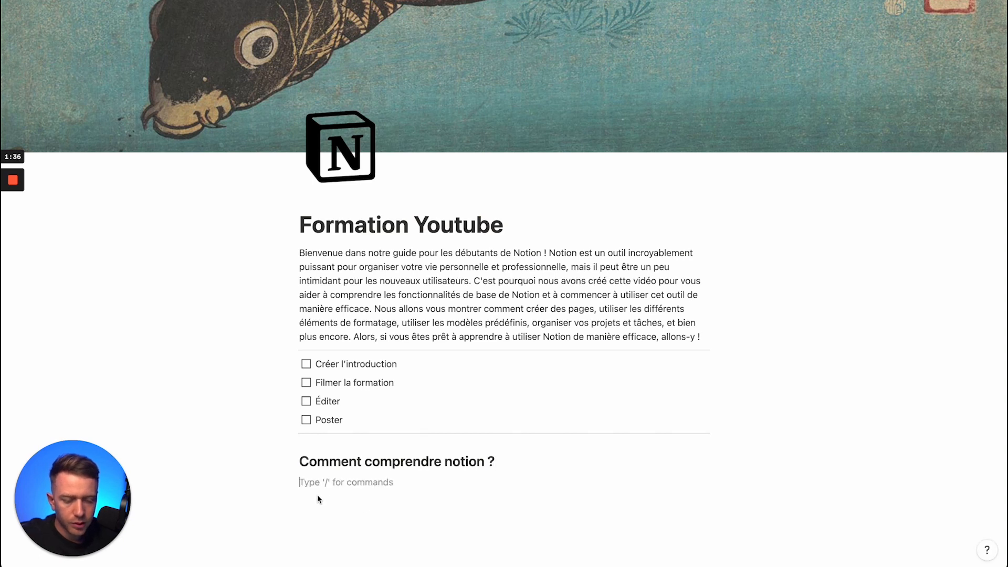
Step: Replace the word "comprendre" with "utiliser" in the heading below the to-do list
{"action": "double_click", "coordinate": [405, 465]}
{"action": "type", "text": "utilis"}
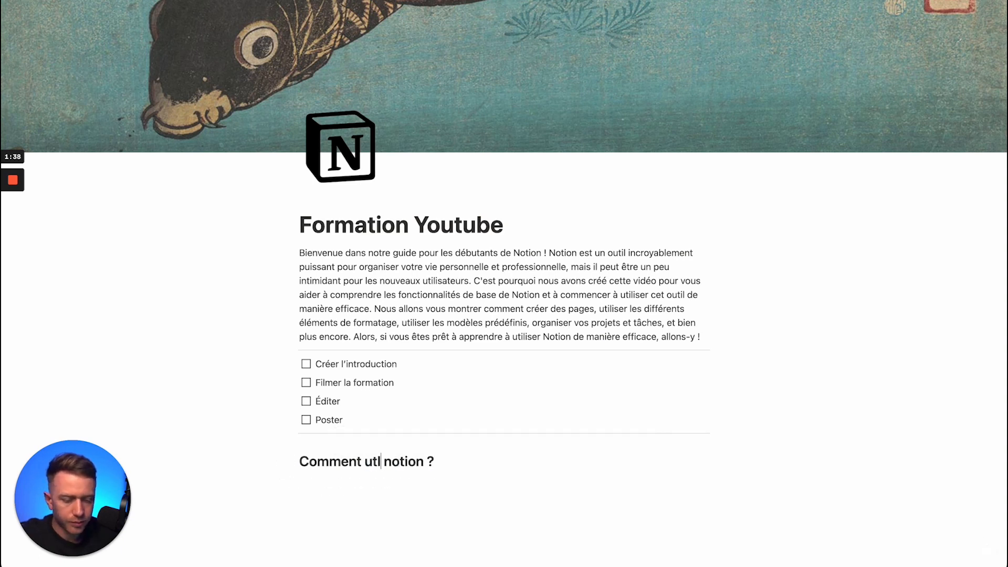
{"action": "type", "text": "er"}
{"action": "left_click", "coordinate": [397, 505]}
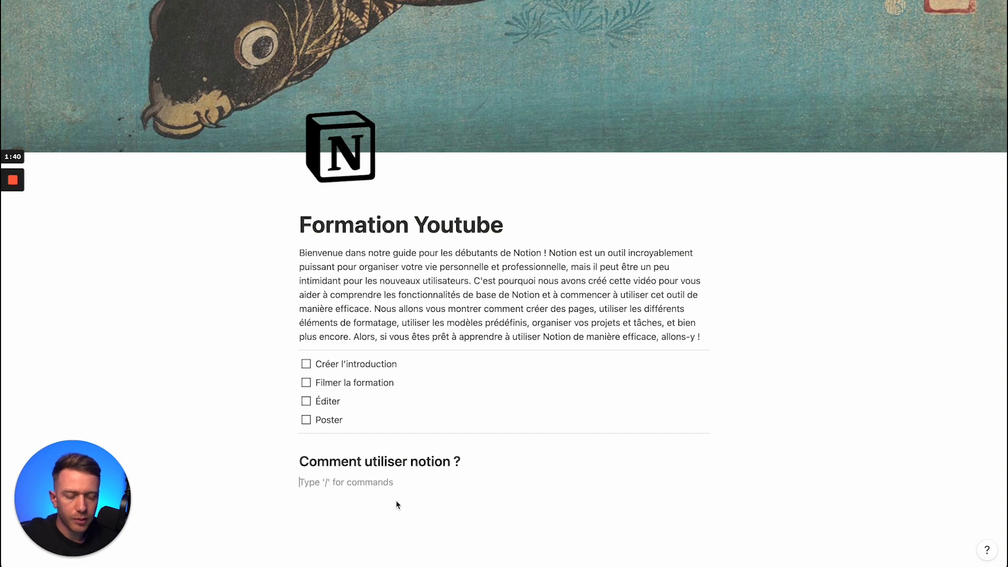
Step: Add a bulleted list under the "Comment utiliser notion ?" heading with the items "Créer des pages" and "Créer des databases"
{"action": "left_click", "coordinate": [280, 485]}
{"action": "scroll", "coordinate": [357, 408], "scroll_direction": "down", "scroll_amount": 3}
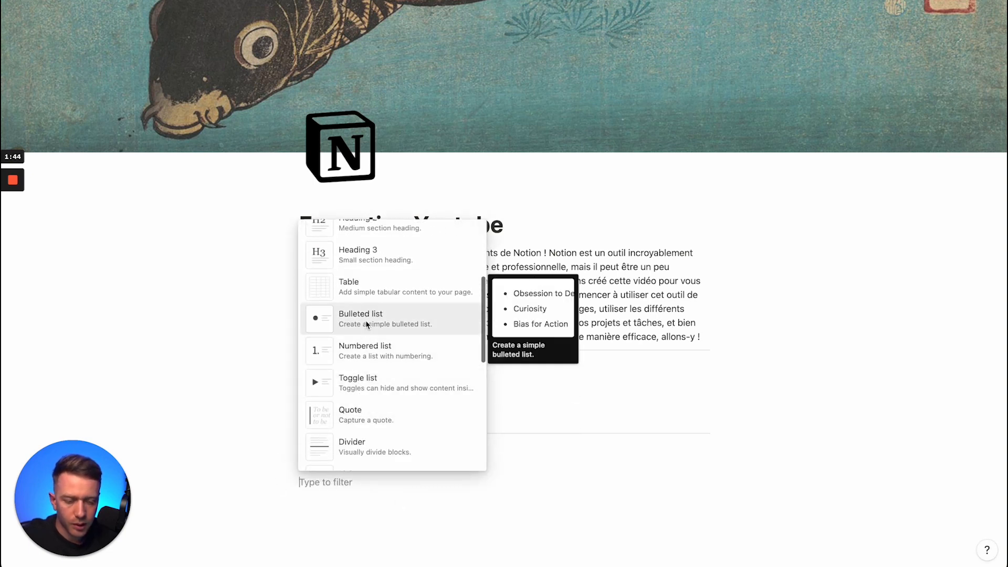
{"action": "left_click", "coordinate": [365, 321]}
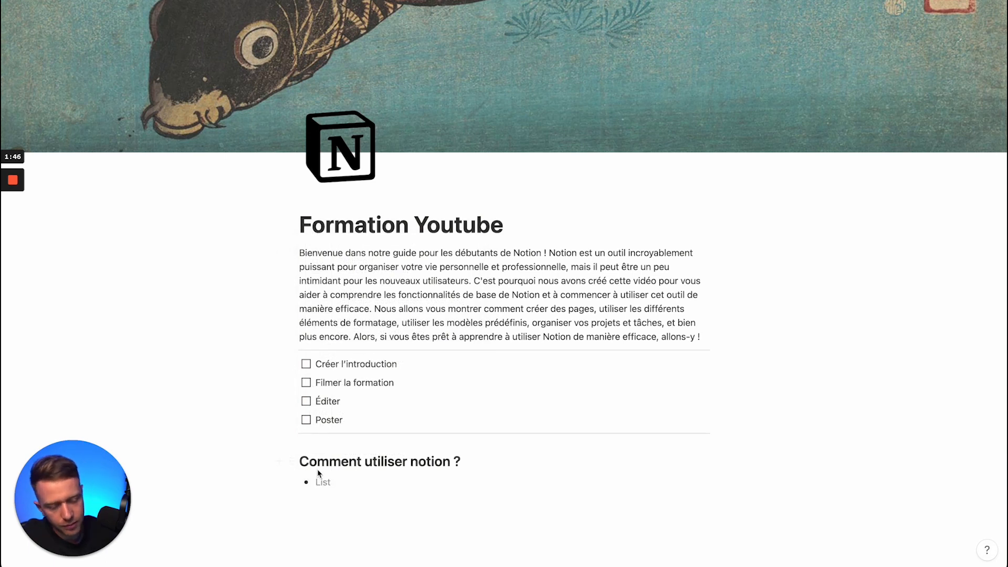
{"action": "type", "text": "Créer des "}
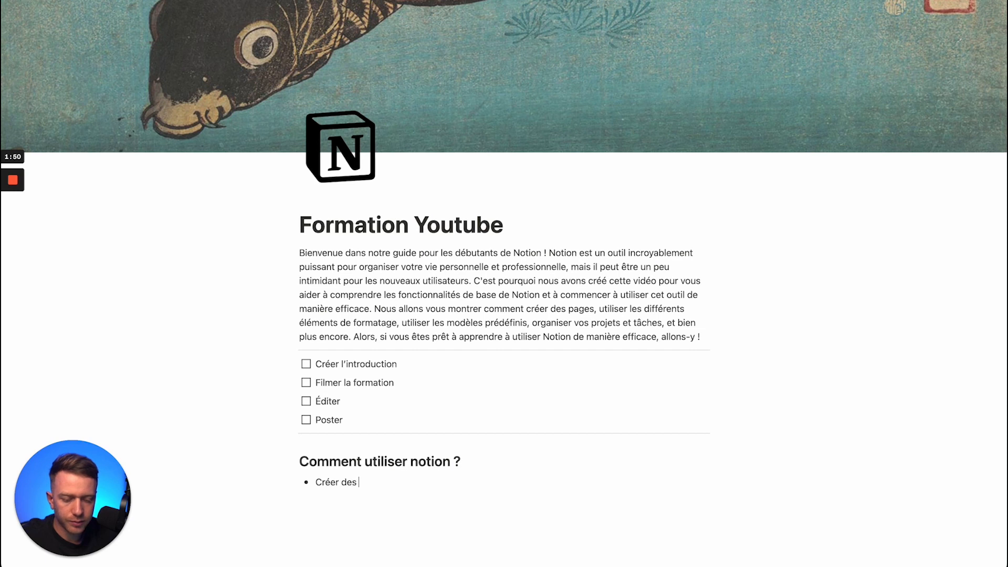
{"action": "type", "text": "pages"}
{"action": "key", "text": "Return"}
{"action": "type", "text": "C"}
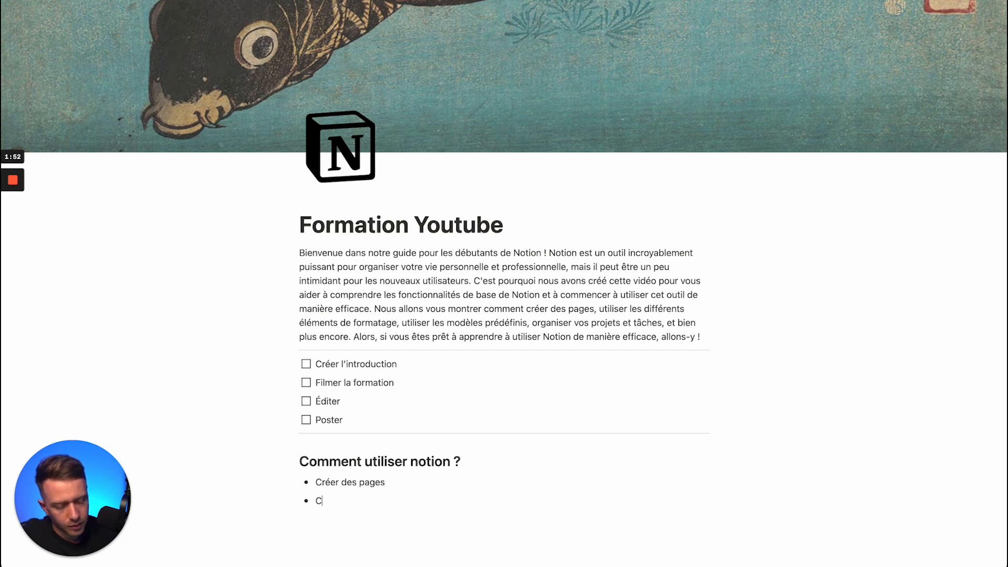
{"action": "type", "text": "réer des databases"}
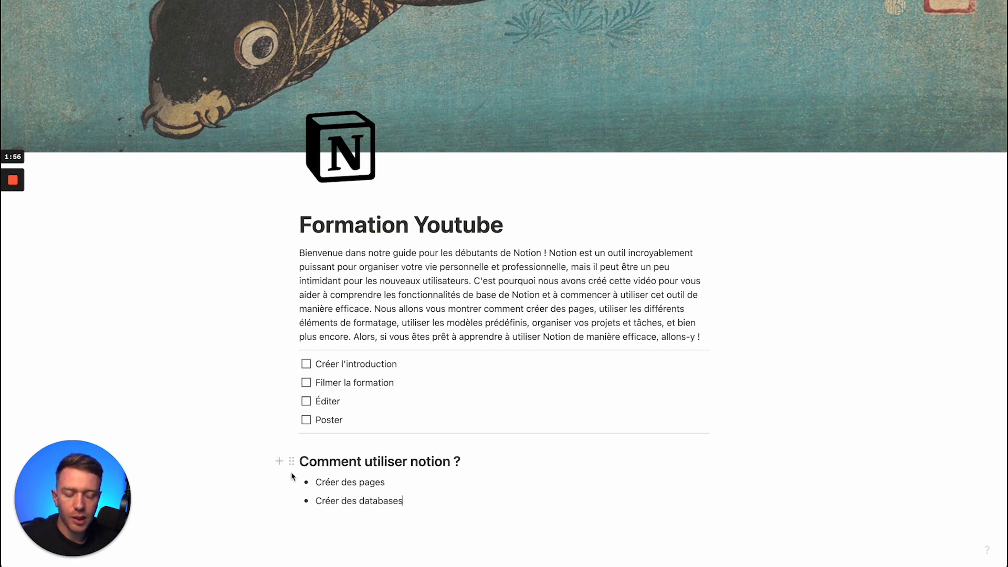
{"action": "scroll", "coordinate": [305, 489], "scroll_direction": "down", "scroll_amount": 3}
{"action": "left_click", "coordinate": [292, 408]}
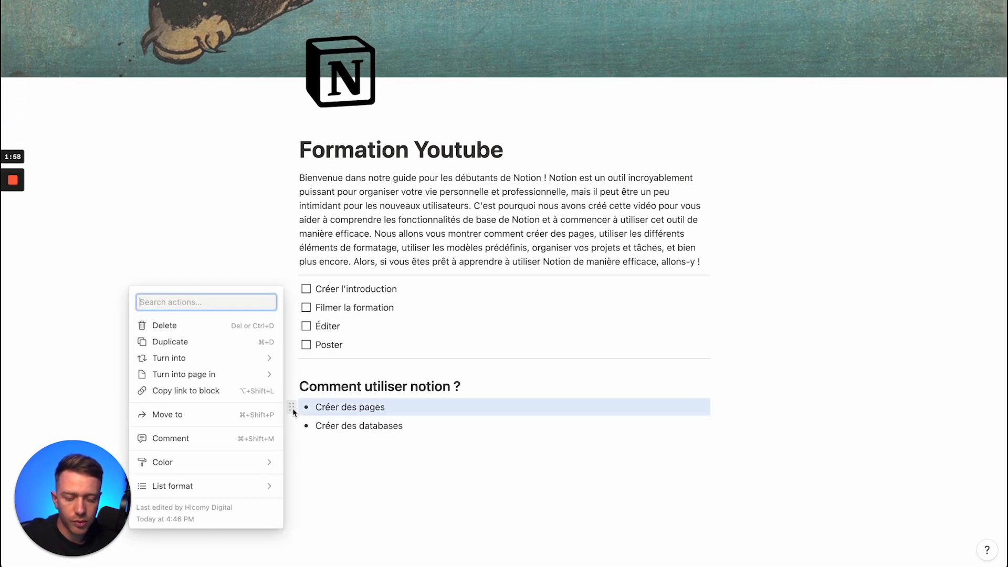
{"action": "left_click", "coordinate": [413, 519]}
{"action": "left_click", "coordinate": [583, 431]}
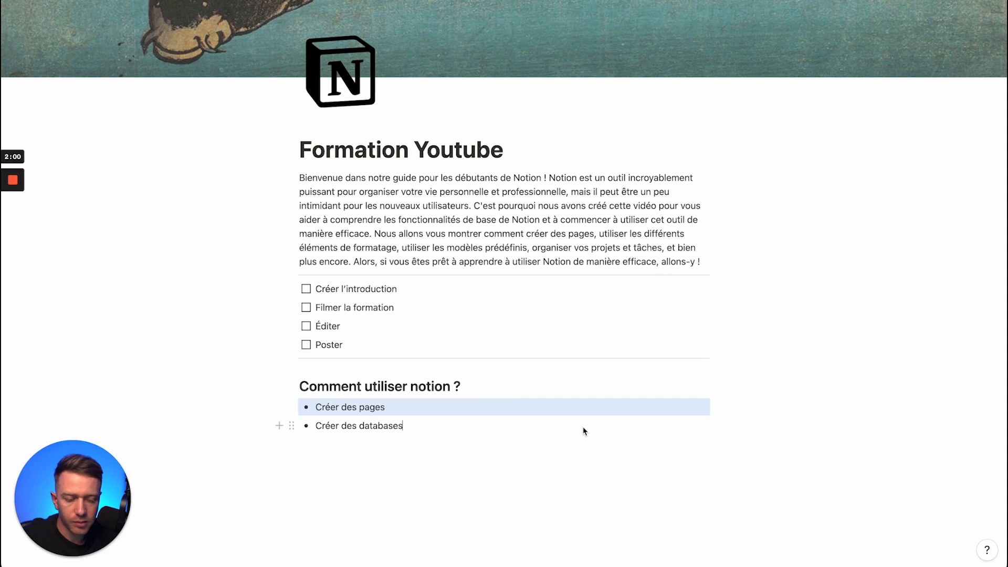
Step: Turn the bulleted items "Créer des pages" and "Créer des databases" into a numbered list
{"action": "left_click", "coordinate": [292, 408]}
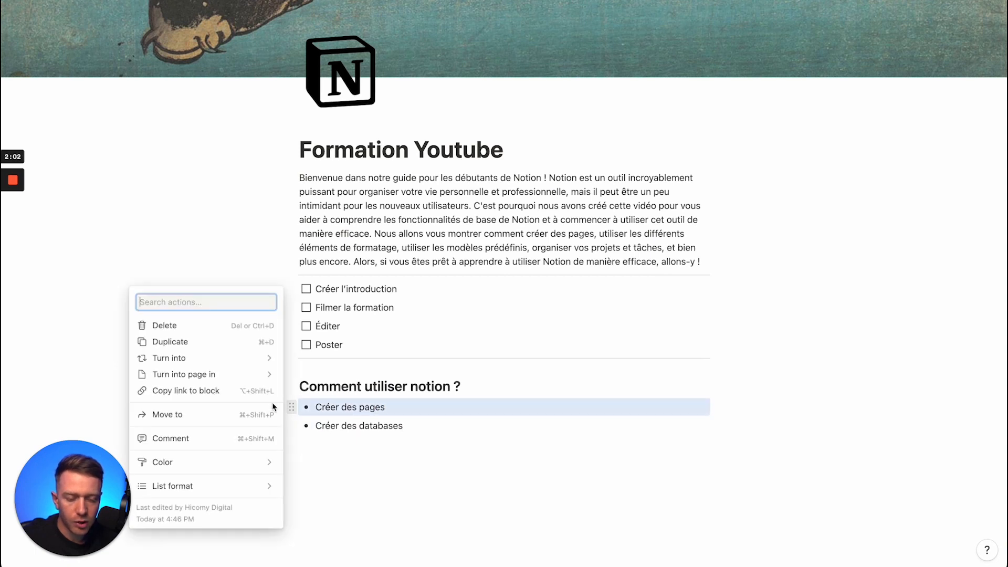
{"action": "mouse_move", "coordinate": [169, 362]}
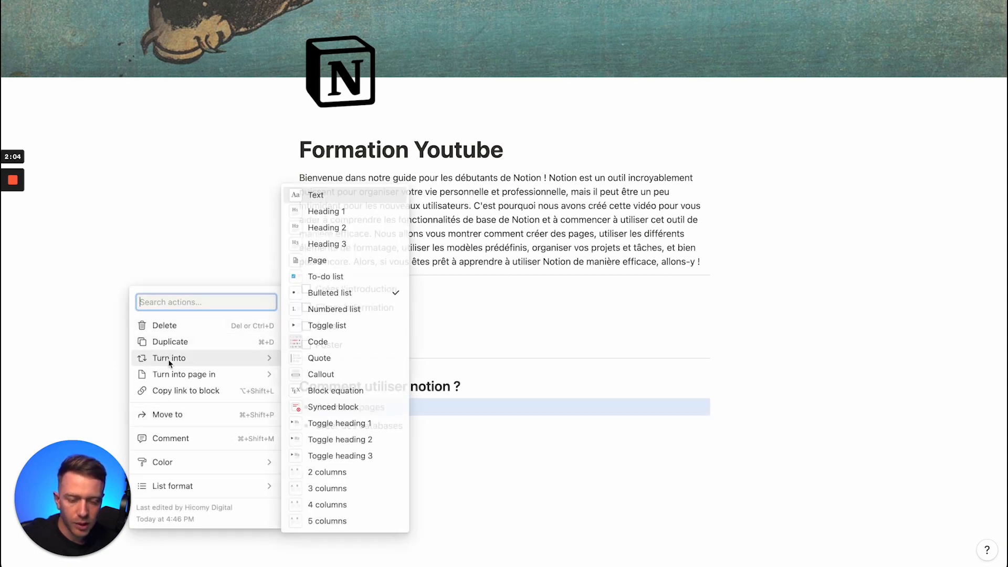
{"action": "left_click", "coordinate": [335, 310]}
{"action": "left_click", "coordinate": [292, 425]}
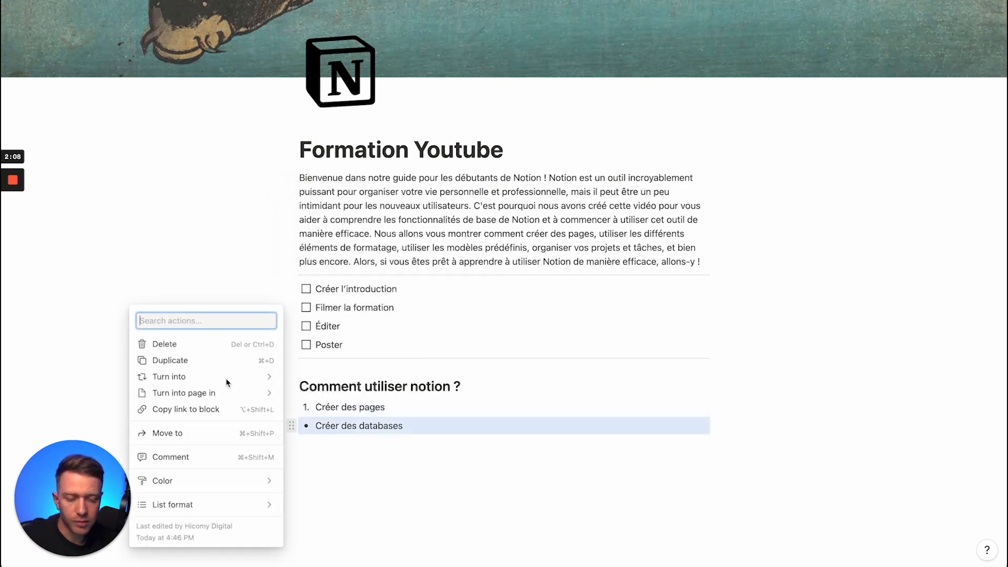
{"action": "mouse_move", "coordinate": [227, 380]}
{"action": "left_click", "coordinate": [339, 326]}
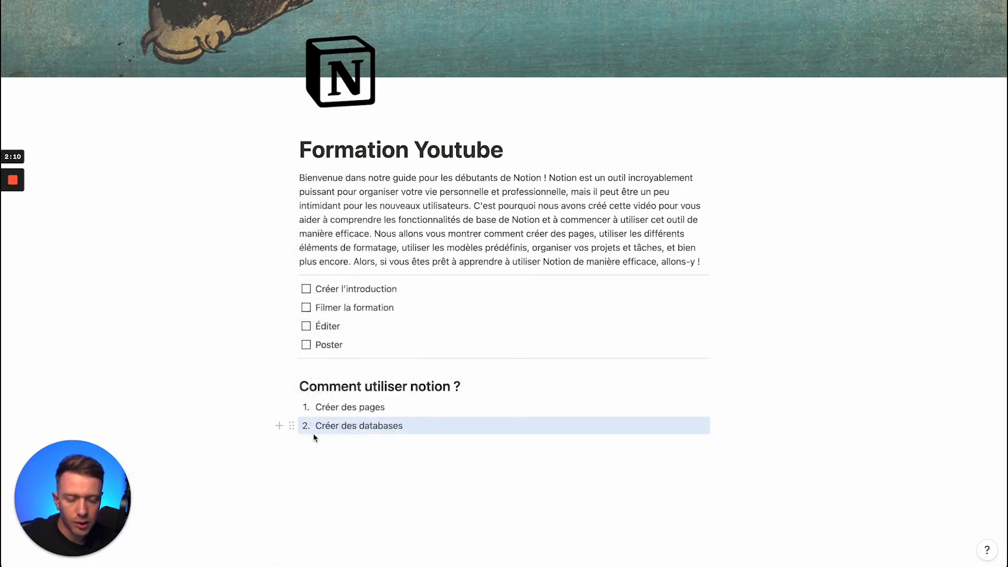
Step: Turn the "Créer des databases" item into a toggle list containing the lines "Calendrier", "Table" and "Timeline"
{"action": "left_click", "coordinate": [292, 426]}
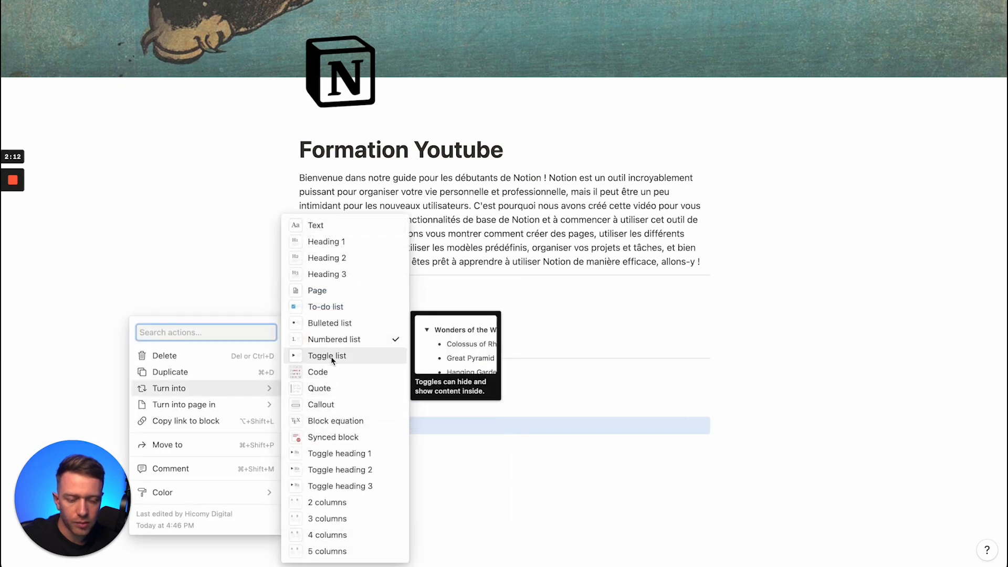
{"action": "left_click", "coordinate": [332, 361]}
{"action": "left_click", "coordinate": [342, 446]}
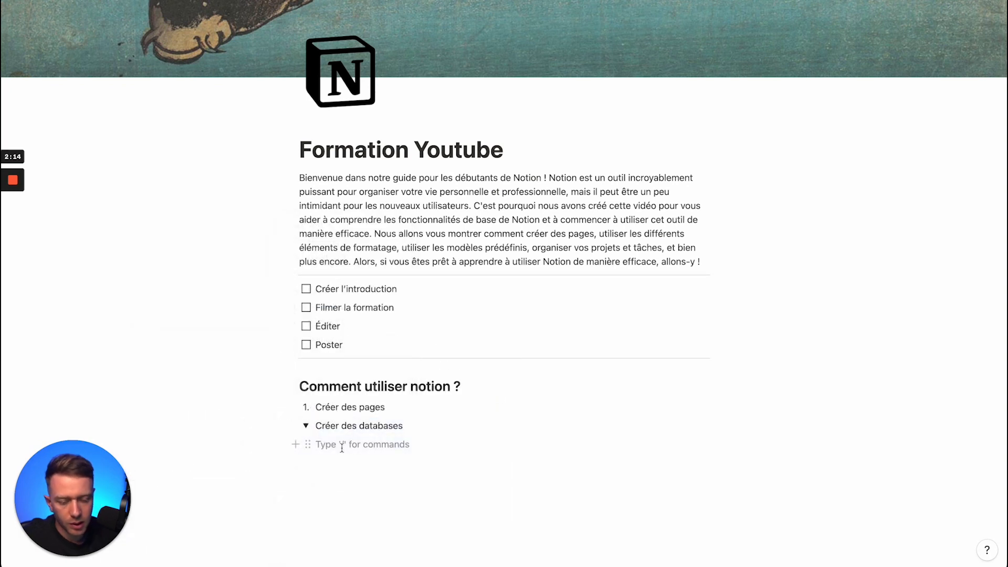
{"action": "type", "text": "Calendrie"}
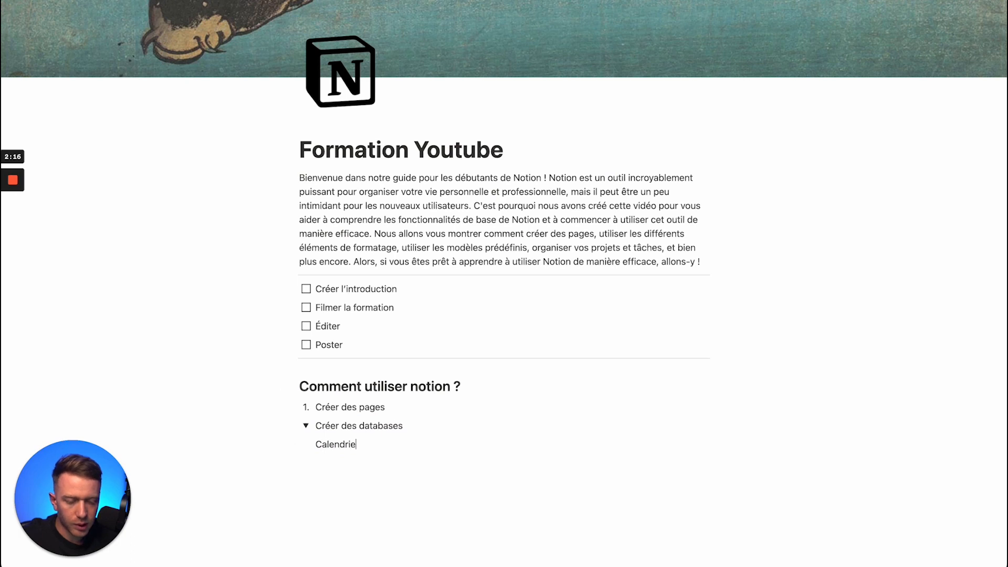
{"action": "key", "text": "Return"}
{"action": "type", "text": "Table"}
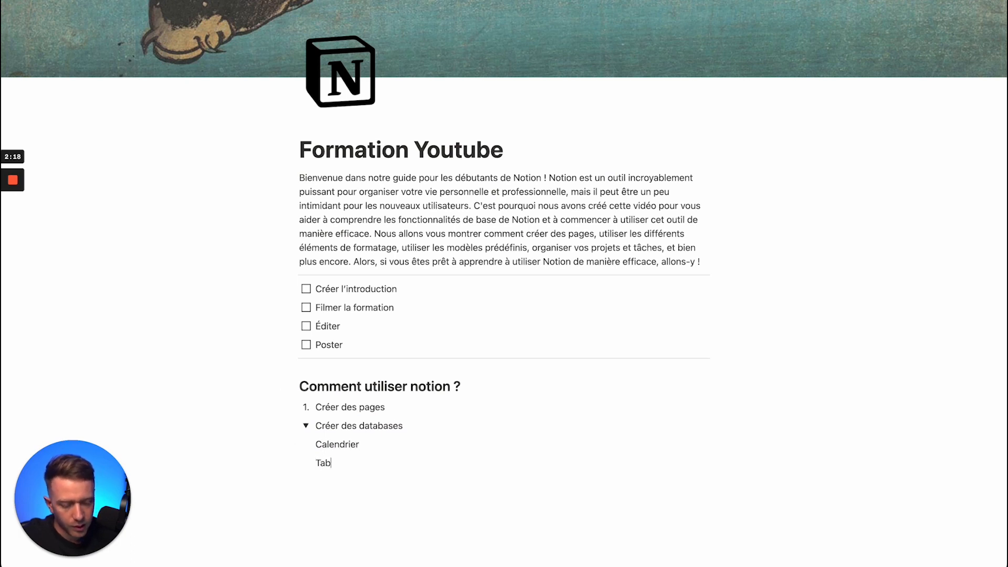
{"action": "key", "text": "Return"}
{"action": "type", "text": "T"}
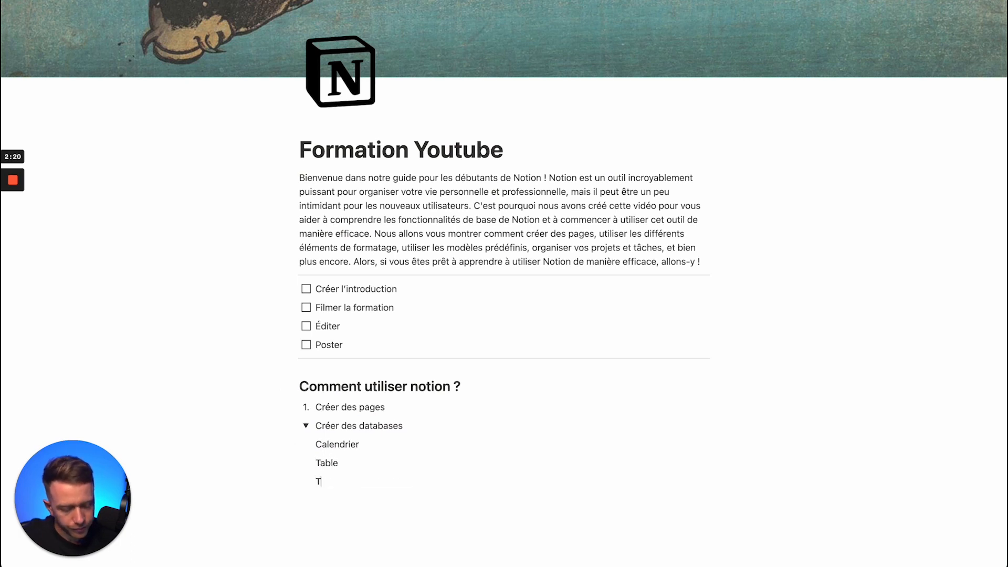
{"action": "type", "text": "imeline"}
Step: Try expanding and collapsing the "Créer des databases" toggle, leaving its contents hidden
{"action": "left_click", "coordinate": [307, 426]}
{"action": "left_click", "coordinate": [305, 426]}
{"action": "left_click", "coordinate": [306, 427]}
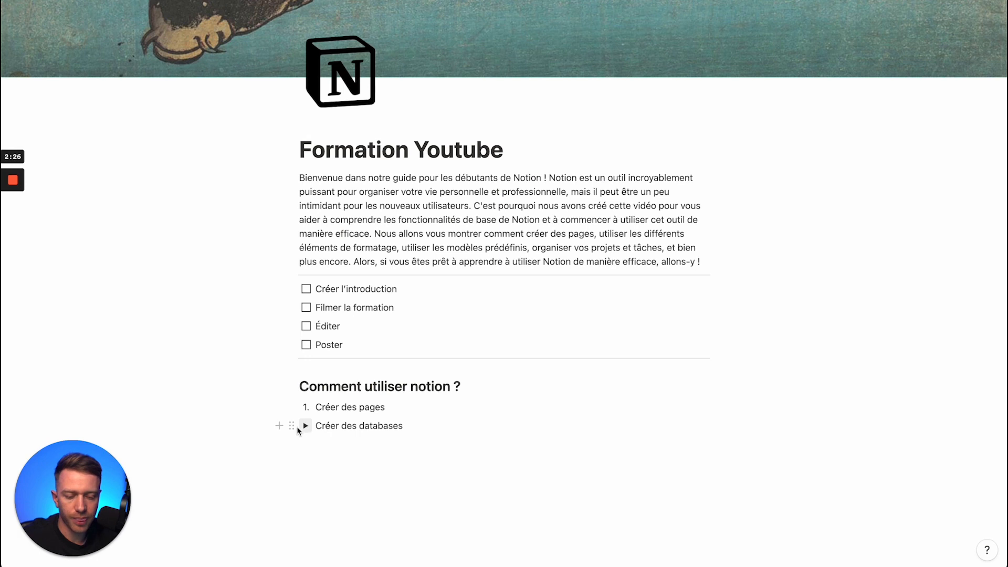
{"action": "left_click", "coordinate": [291, 425]}
{"action": "left_click", "coordinate": [323, 467]}
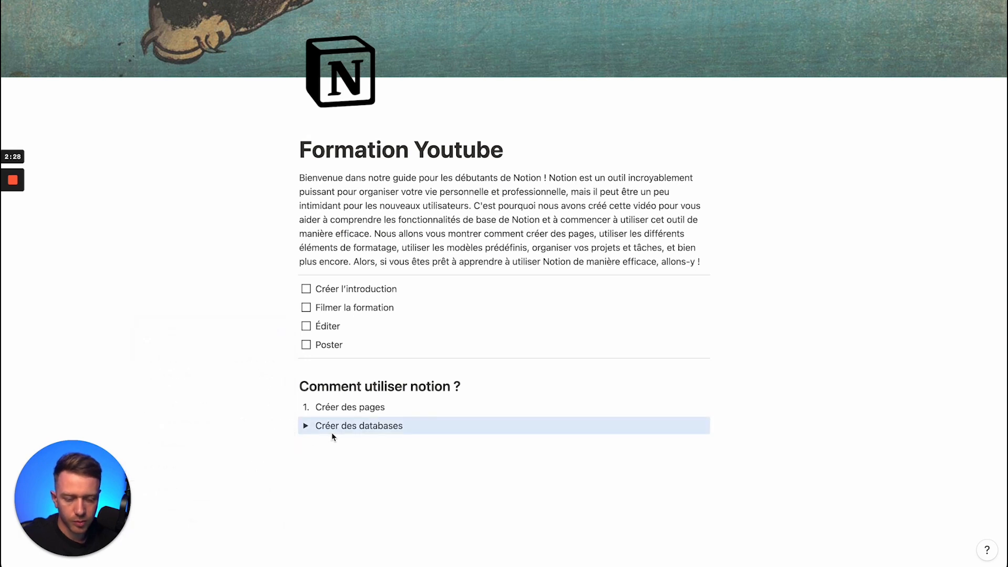
Step: Turn the "Créer des pages" item under the "Comment utiliser notion ?" heading into a page
{"action": "left_click", "coordinate": [292, 408]}
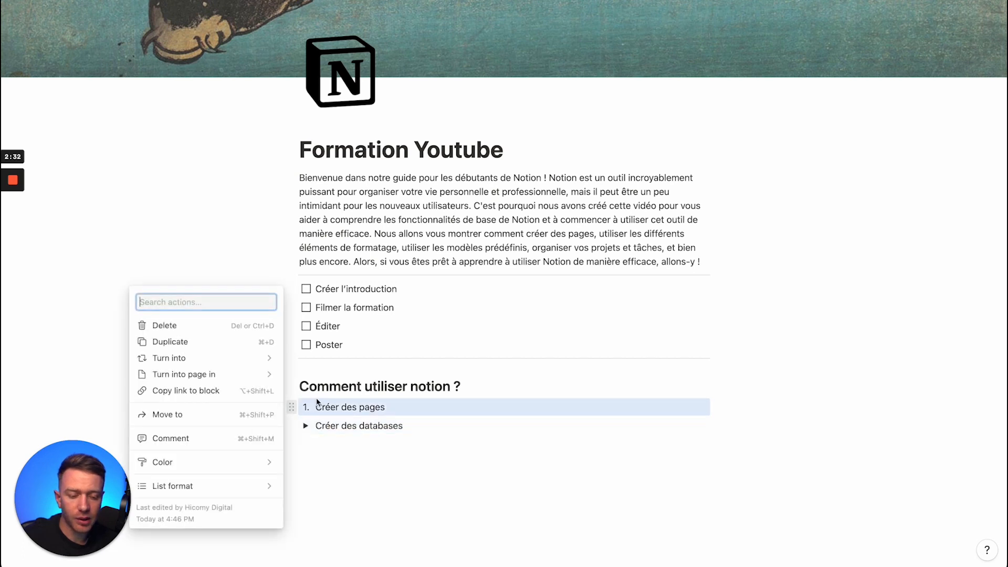
{"action": "mouse_move", "coordinate": [200, 376]}
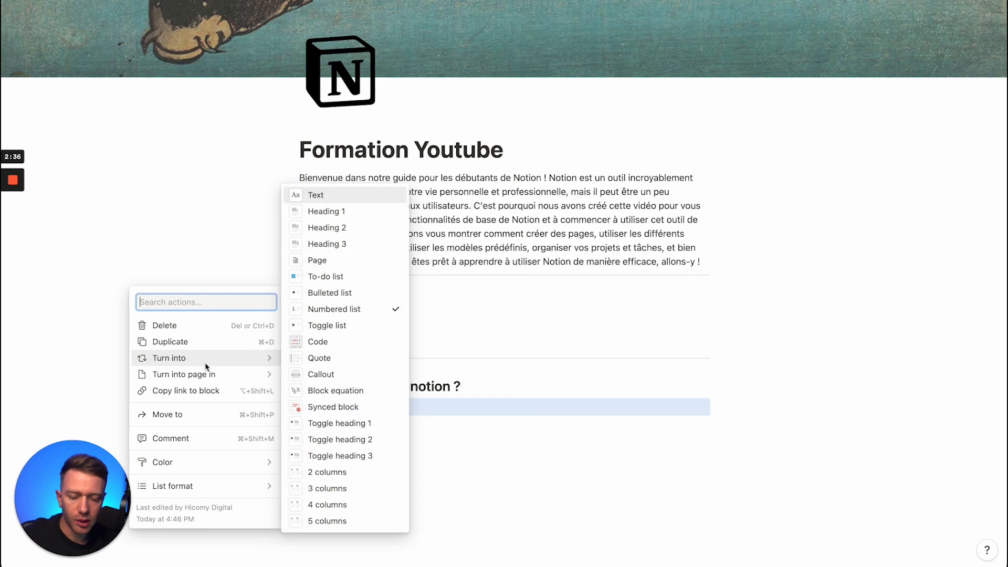
{"action": "left_click", "coordinate": [328, 263]}
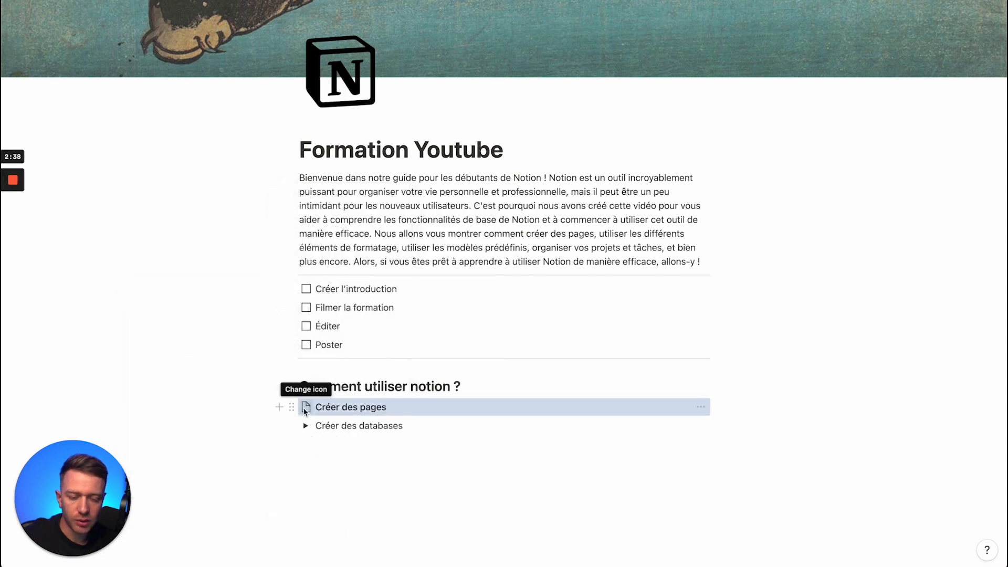
Step: View the new "Créer des pages" subpage and go back to the "Formation Youtube" page
{"action": "left_click", "coordinate": [344, 408]}
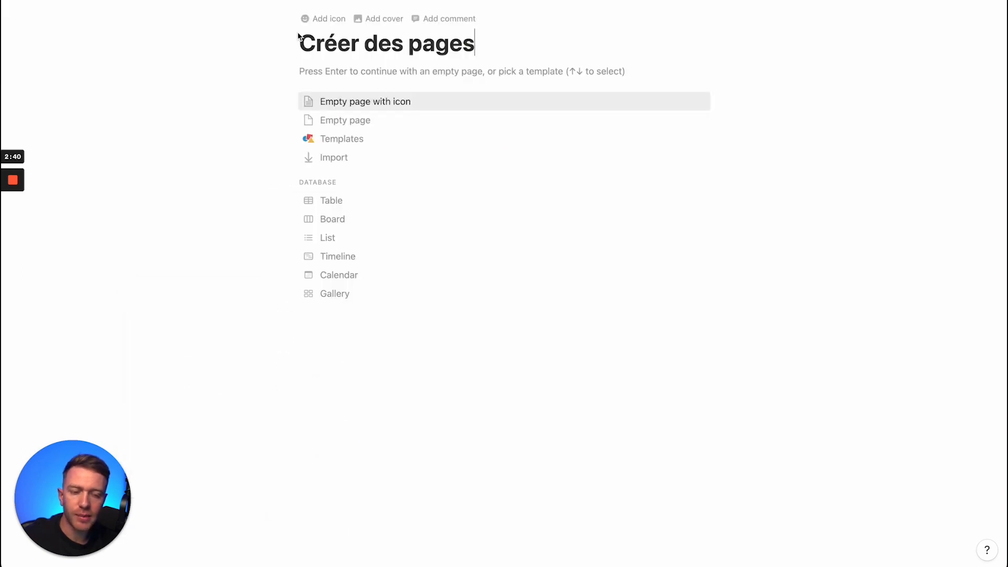
{"action": "key", "text": "super+bracketleft"}
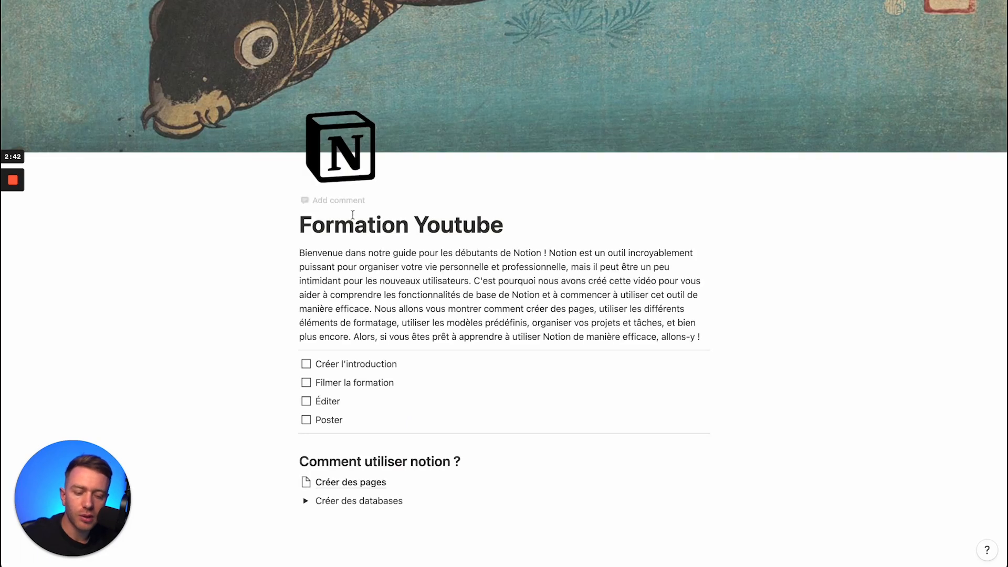
{"action": "scroll", "coordinate": [357, 512], "scroll_direction": "down", "scroll_amount": 2}
{"action": "scroll", "coordinate": [357, 512], "scroll_direction": "up", "scroll_amount": 2}
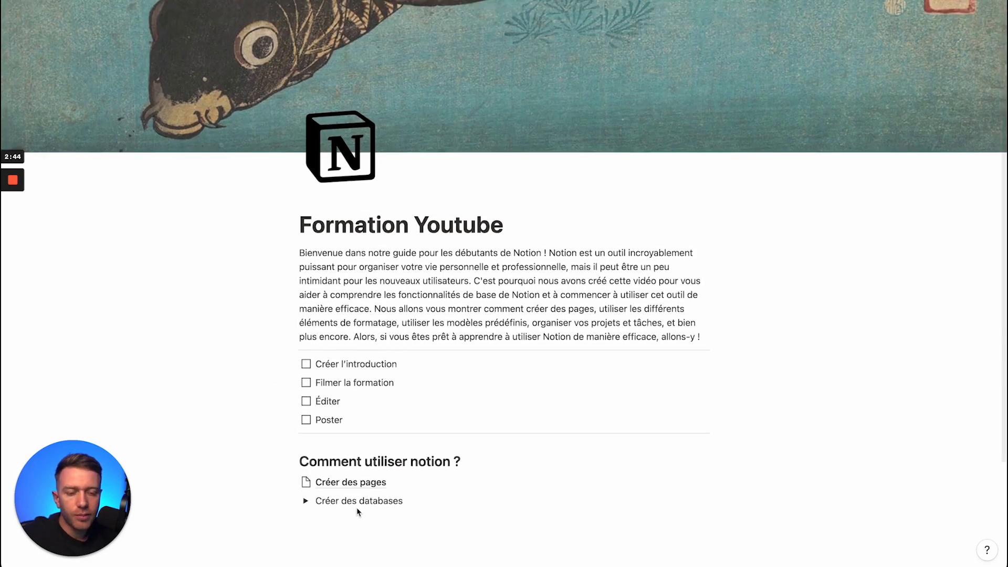
Step: Insert a callout block as the first content of the "Créer des pages" subpage
{"action": "left_click", "coordinate": [326, 479]}
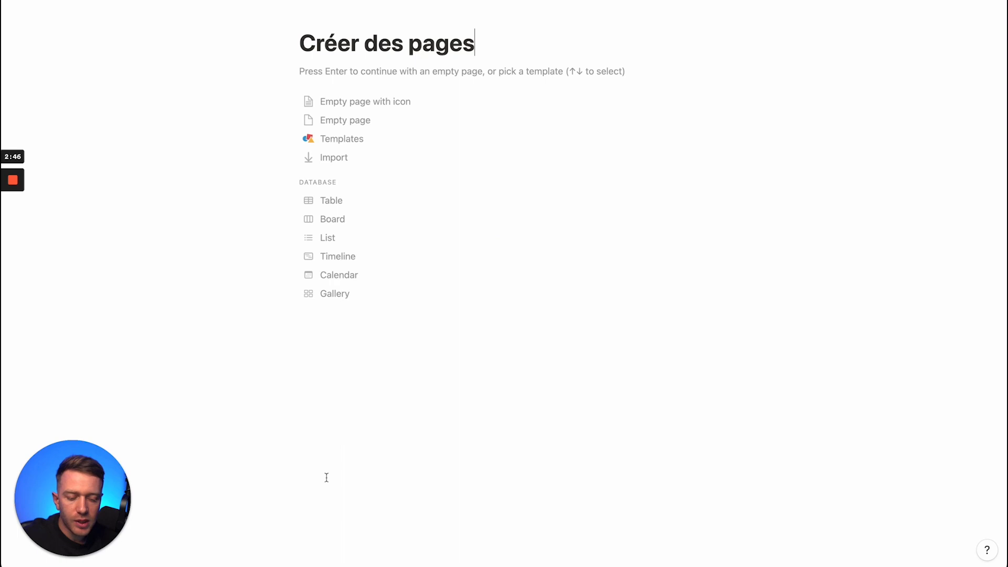
{"action": "left_click", "coordinate": [310, 70]}
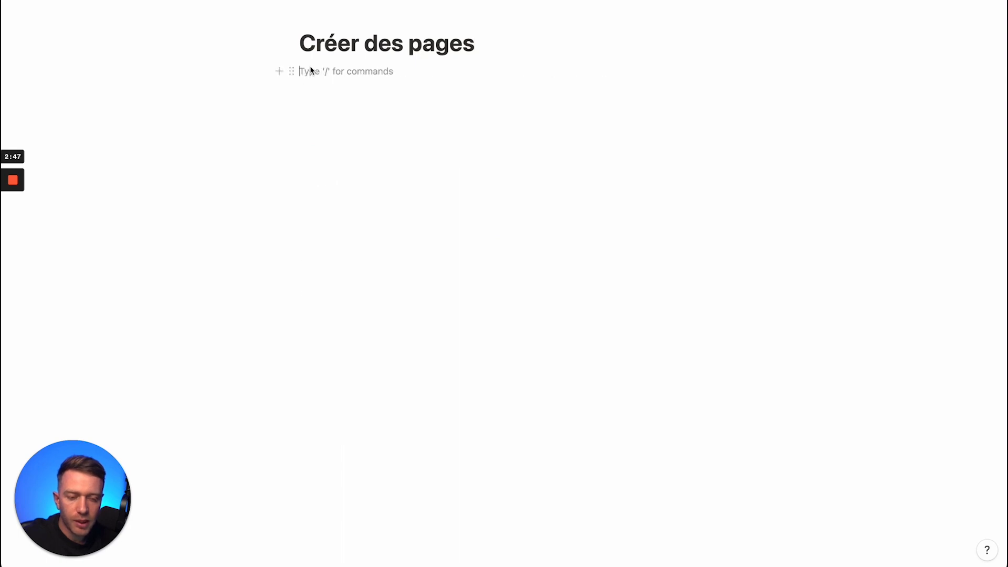
{"action": "left_click", "coordinate": [277, 71]}
{"action": "scroll", "coordinate": [405, 233], "scroll_direction": "down", "scroll_amount": 5}
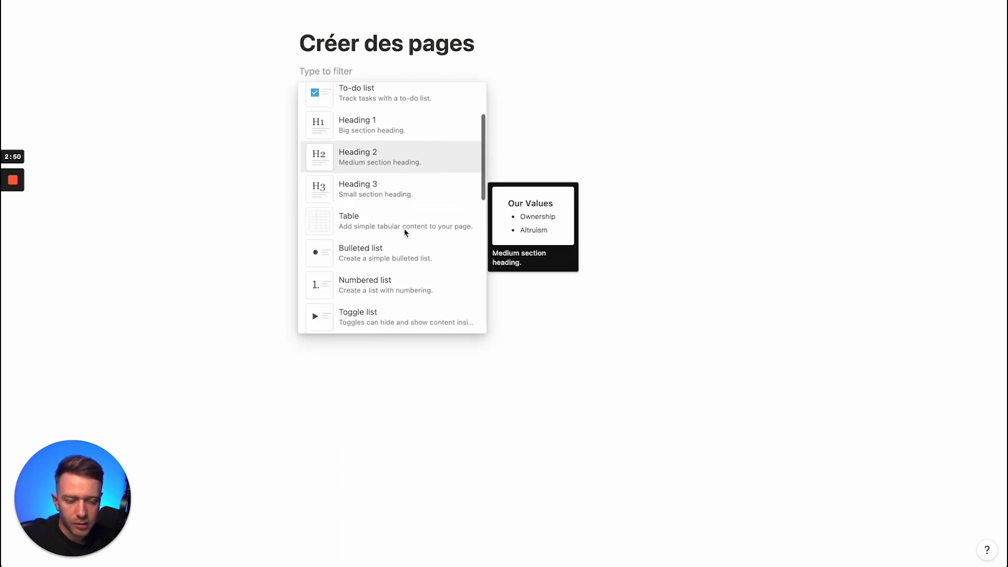
{"action": "scroll", "coordinate": [375, 251], "scroll_direction": "down", "scroll_amount": 2}
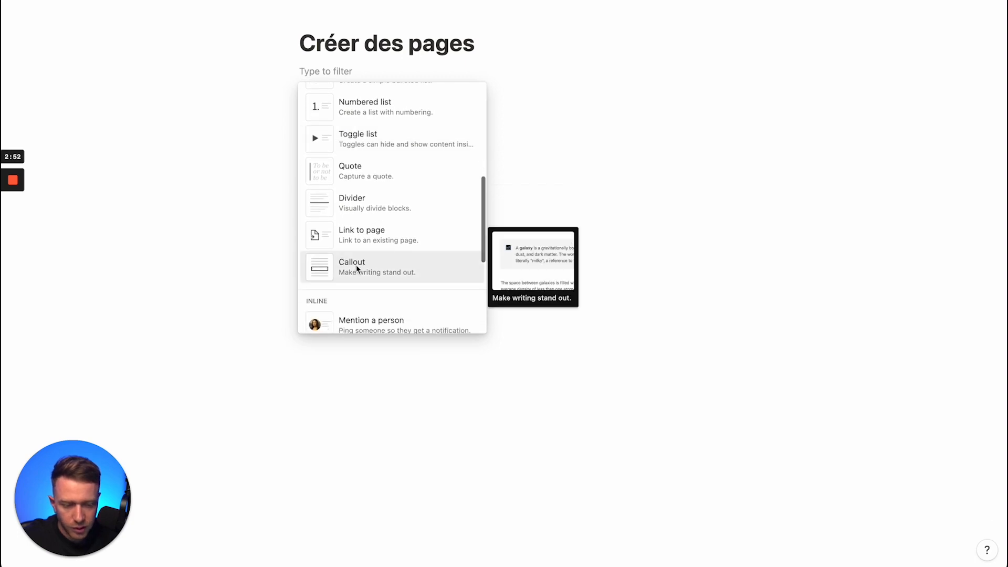
{"action": "left_click", "coordinate": [356, 265]}
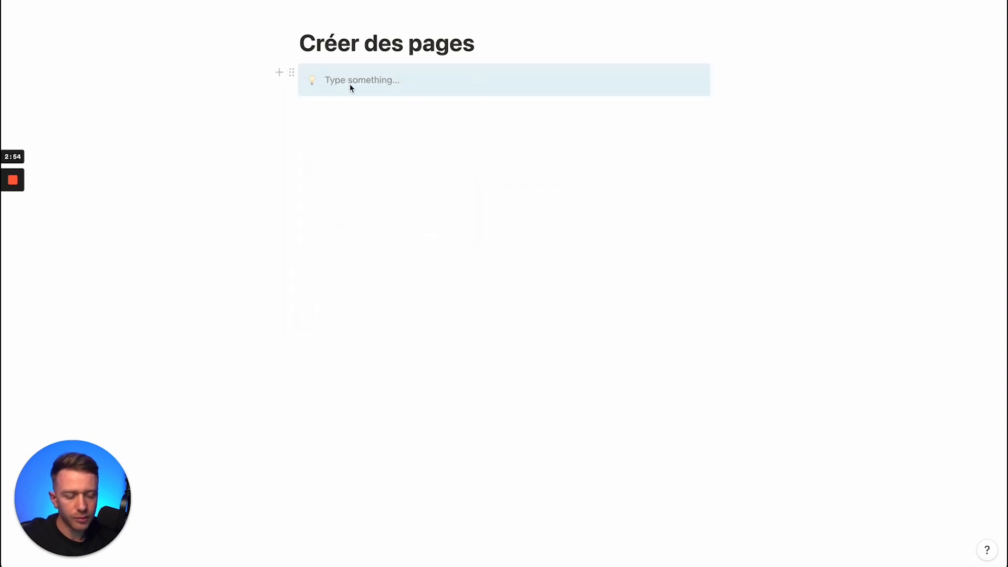
Step: Write "Attention la création de page est l'un des éléments les plus importants à comprendre" in the callout
{"action": "type", "text": "Attention"}
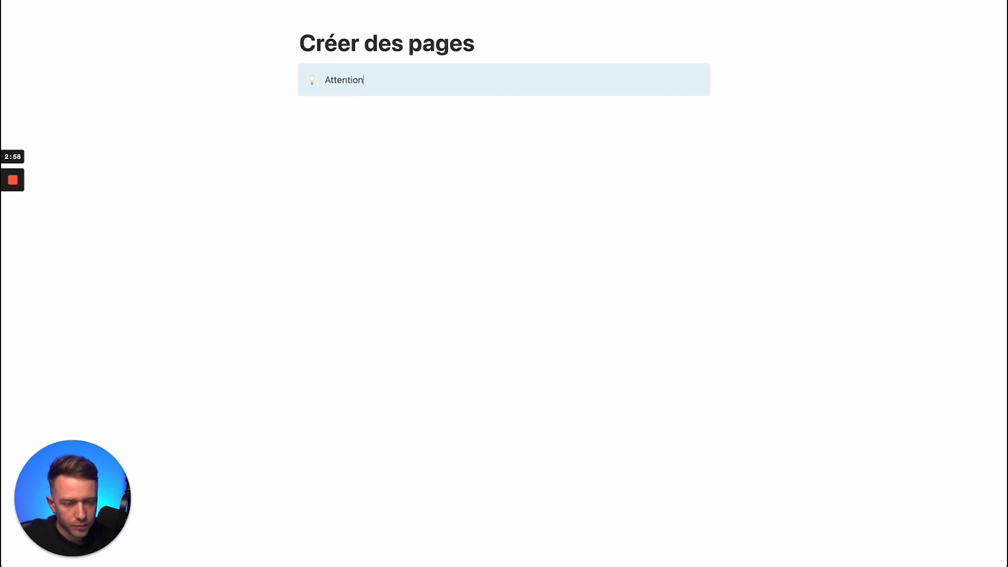
{"action": "type", "text": " la création de page est "}
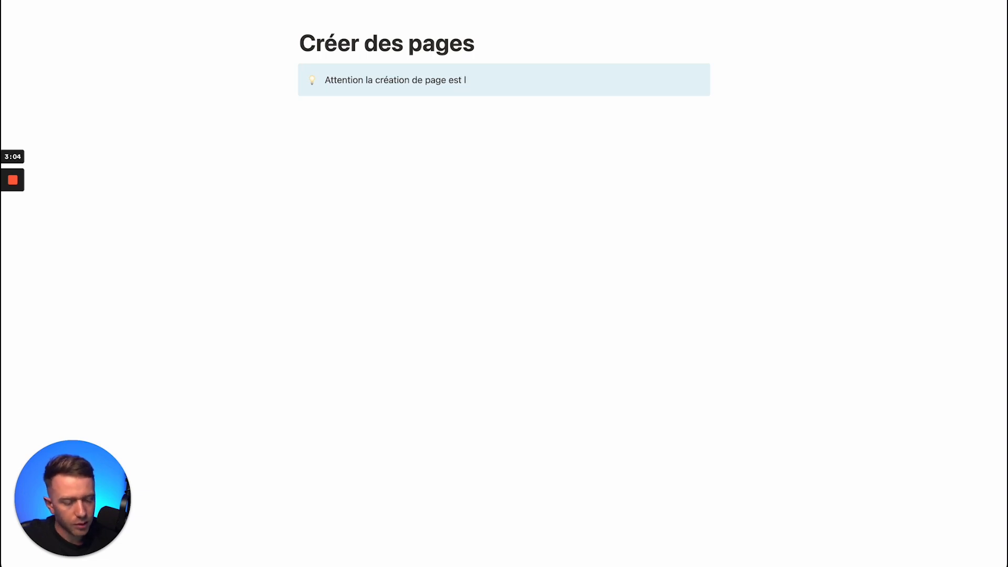
{"action": "type", "text": "l'un des élément"}
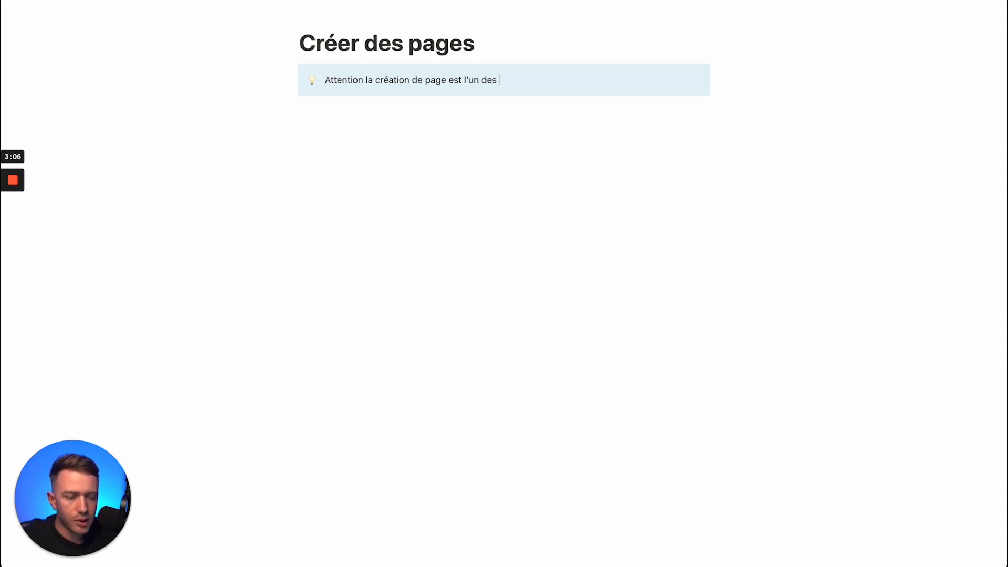
{"action": "type", "text": "s les plus "}
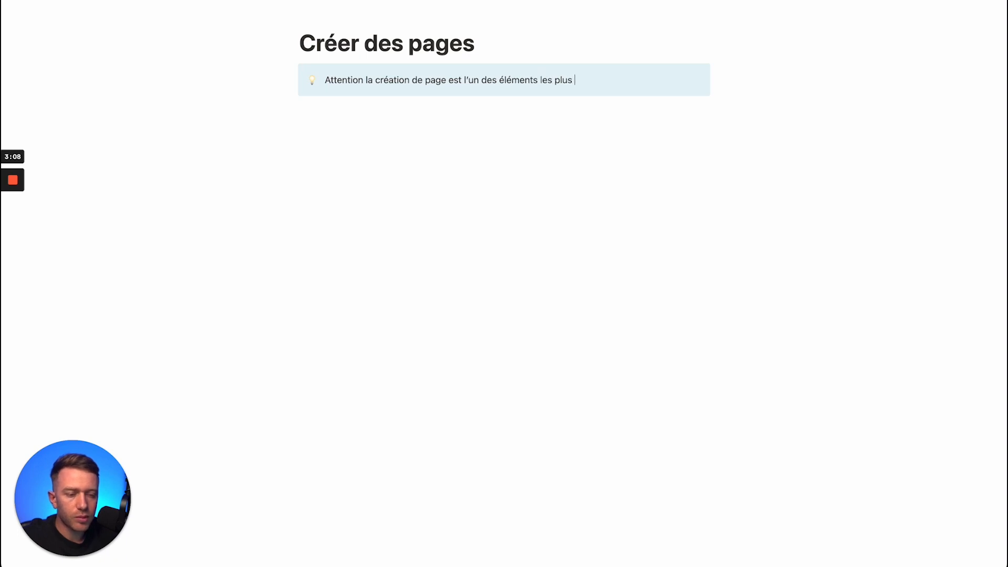
{"action": "type", "text": "importants à comprendre"}
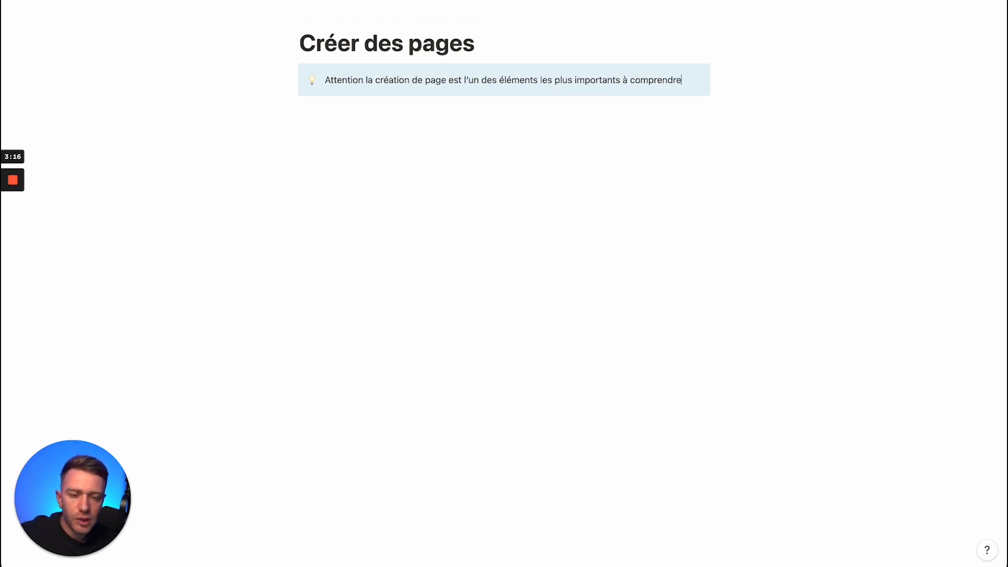
Step: Return to the "Formation Youtube" page and briefly expand and collapse the "Créer des databases" toggle
{"action": "left_click", "coordinate": [211, 1]}
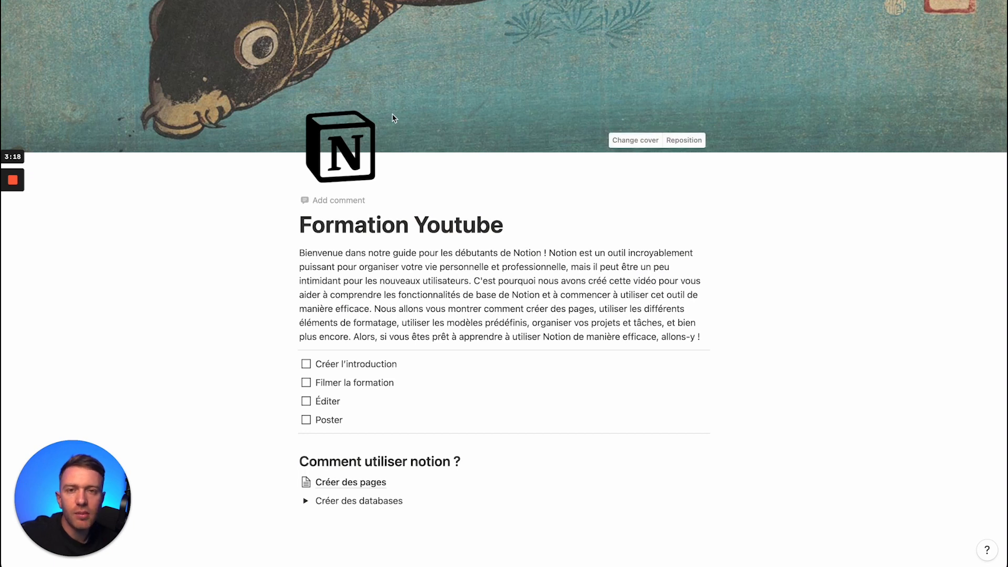
{"action": "scroll", "coordinate": [315, 254], "scroll_direction": "down", "scroll_amount": 3}
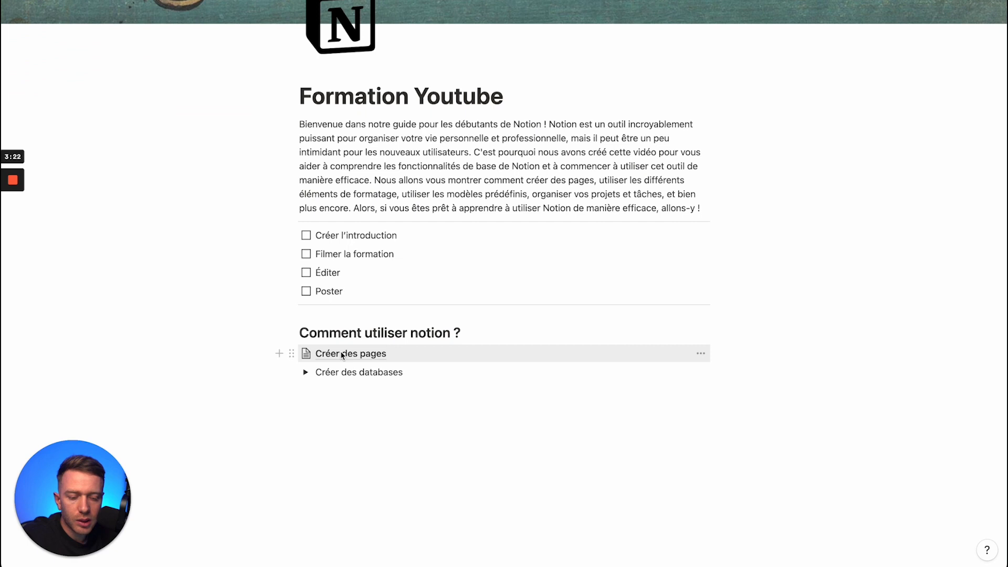
{"action": "left_click", "coordinate": [305, 372]}
{"action": "left_click", "coordinate": [305, 372]}
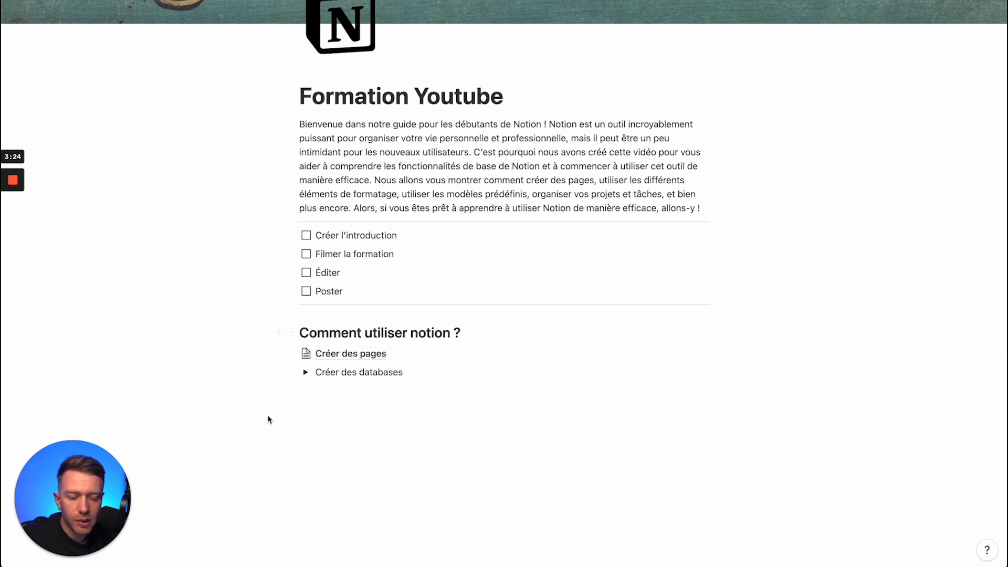
{"action": "scroll", "coordinate": [929, 144], "scroll_direction": "up", "scroll_amount": 3}
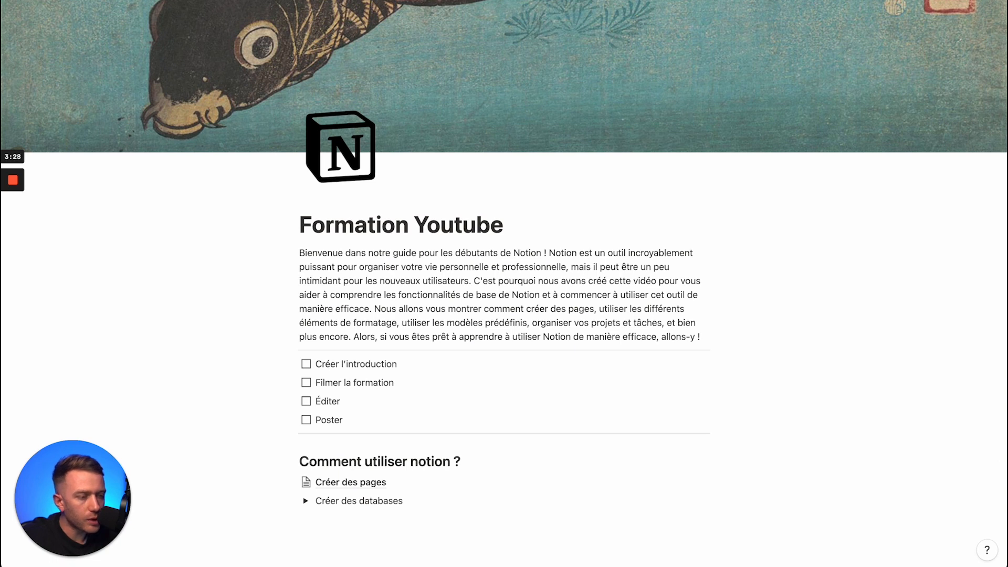
Step: Set the "Formation Youtube" page to full width
{"action": "left_click", "coordinate": [982, 52]}
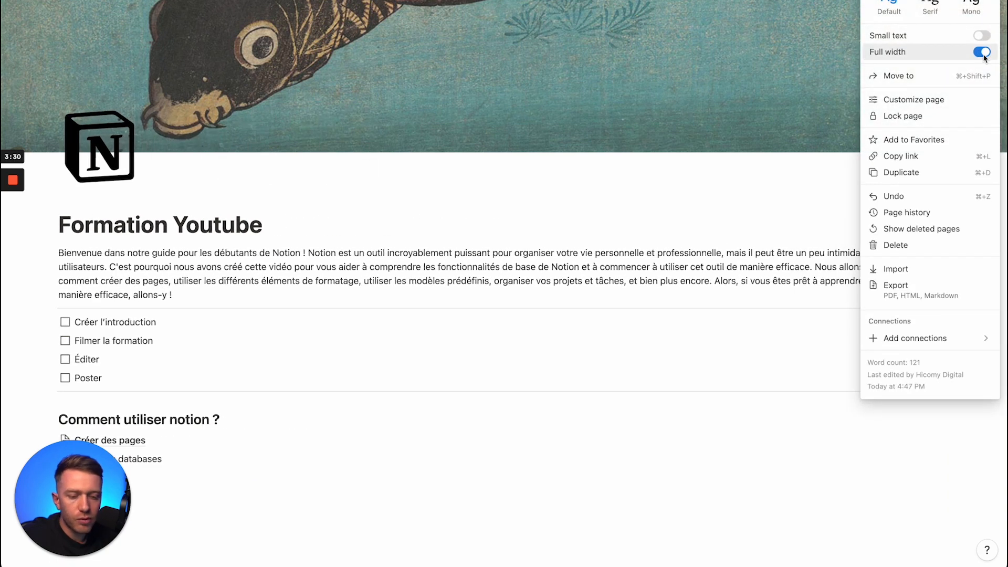
{"action": "left_click", "coordinate": [490, 284]}
Step: Insert a simple table below the "Créer des databases" toggle and widen its second column
{"action": "scroll", "coordinate": [490, 284], "scroll_direction": "down", "scroll_amount": 2}
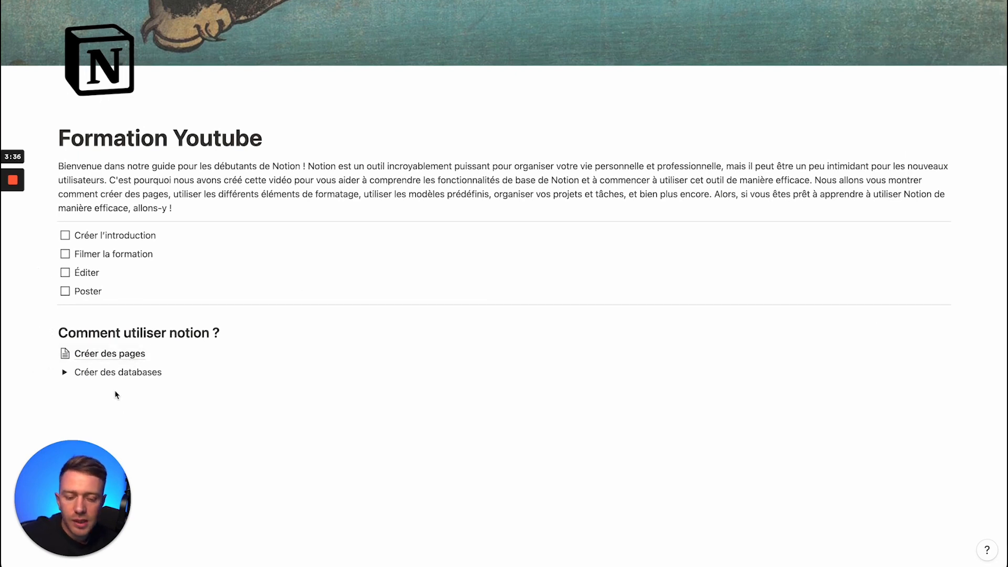
{"action": "left_click", "coordinate": [63, 395]}
{"action": "left_click", "coordinate": [35, 391]}
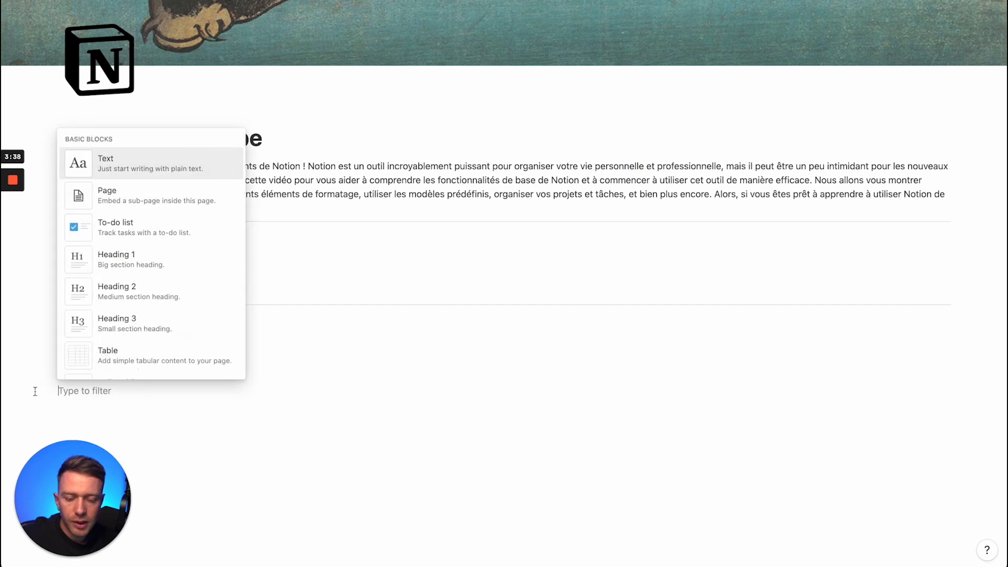
{"action": "scroll", "coordinate": [139, 315], "scroll_direction": "down", "scroll_amount": 3}
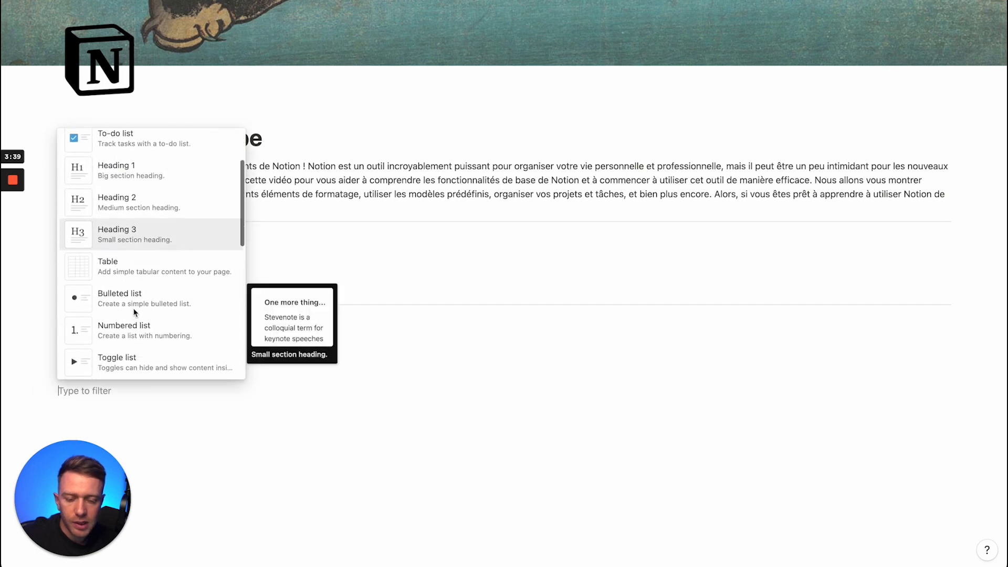
{"action": "left_click", "coordinate": [123, 268]}
{"action": "left_click_drag", "start_coordinate": [198, 402], "coordinate": [387, 405]}
{"action": "left_click", "coordinate": [209, 405]}
Step: Delete the simple table below the "Créer des databases" toggle, leaving an empty line for the next block
{"action": "left_click", "coordinate": [46, 398]}
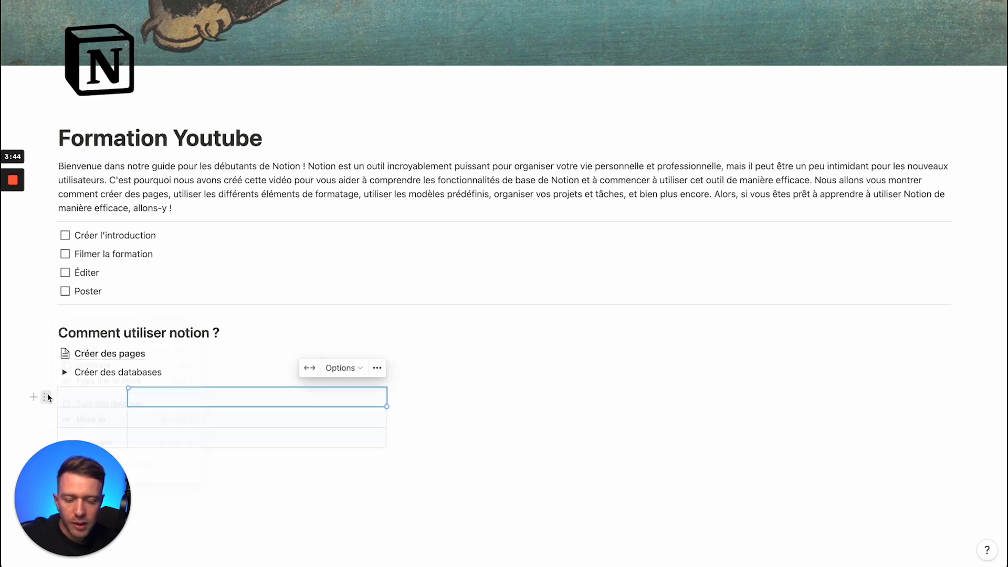
{"action": "left_click", "coordinate": [105, 348]}
{"action": "left_click", "coordinate": [92, 395]}
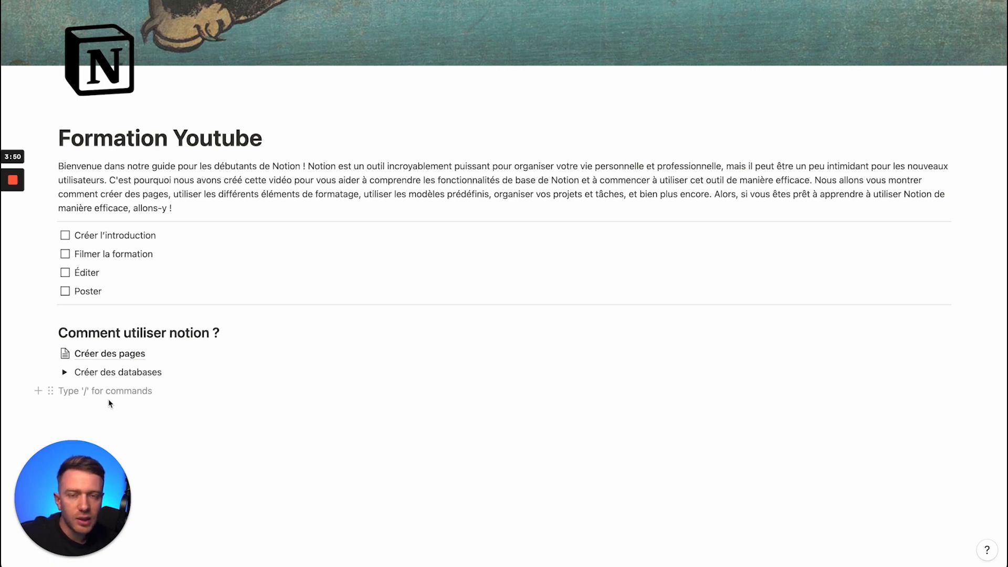
Step: Insert a link to the existing page "Vidéo youtube Notion" below the "Créer des databases" toggle
{"action": "left_click", "coordinate": [39, 391]}
{"action": "scroll", "coordinate": [98, 238], "scroll_direction": "down", "scroll_amount": 3}
{"action": "scroll", "coordinate": [99, 238], "scroll_direction": "down", "scroll_amount": 3}
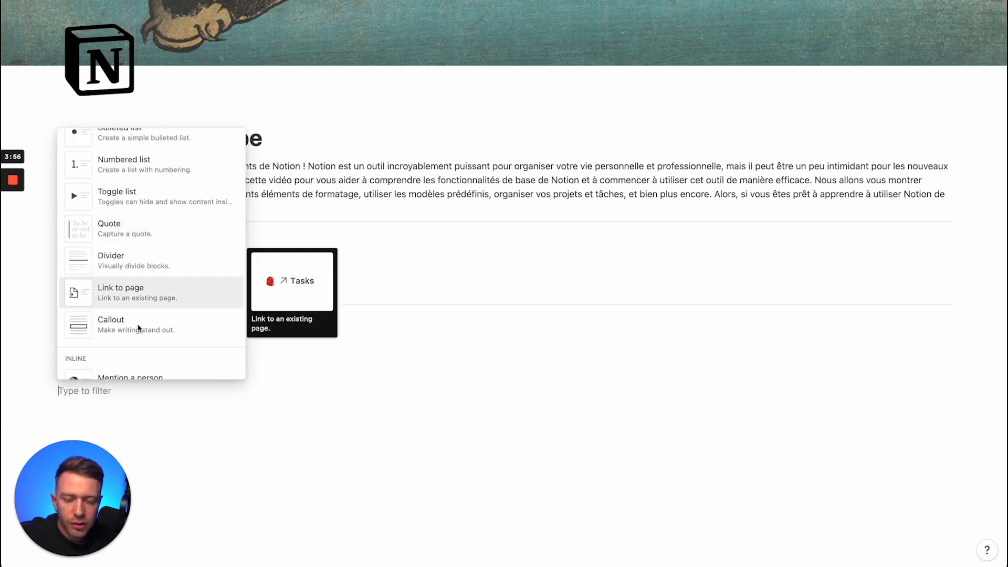
{"action": "scroll", "coordinate": [138, 329], "scroll_direction": "down", "scroll_amount": 1}
{"action": "scroll", "coordinate": [138, 328], "scroll_direction": "up", "scroll_amount": 4}
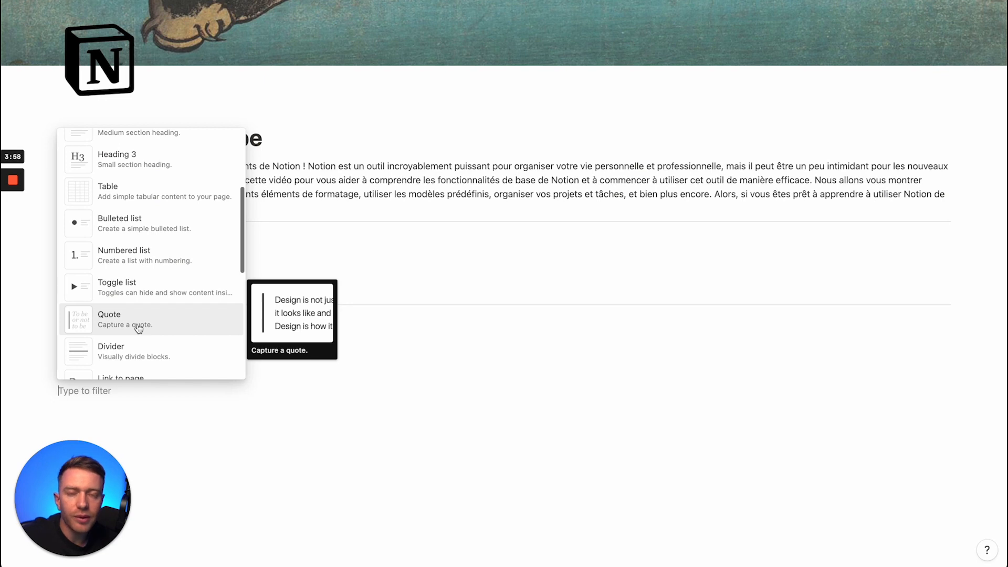
{"action": "scroll", "coordinate": [138, 328], "scroll_direction": "down", "scroll_amount": 3}
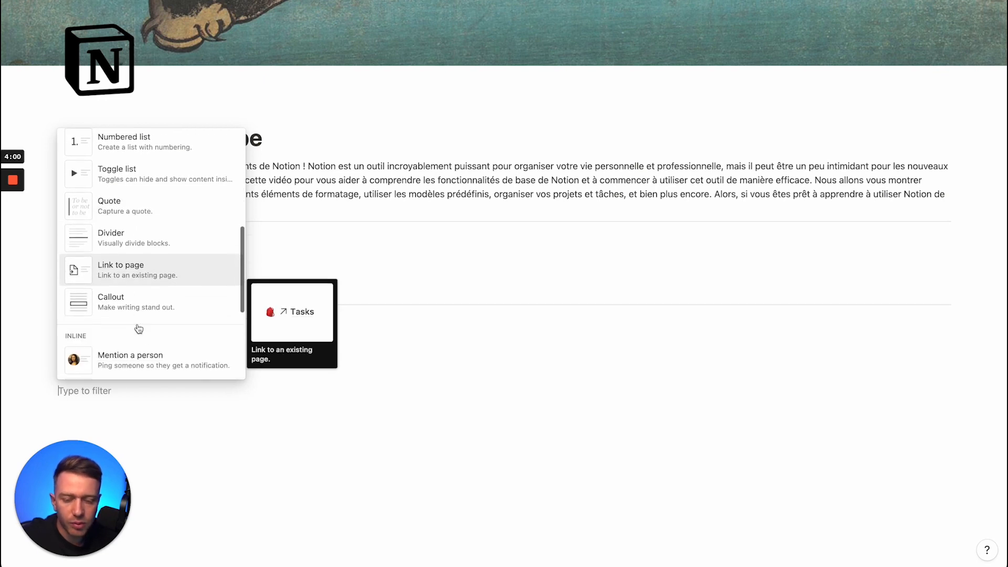
{"action": "left_click", "coordinate": [103, 271]}
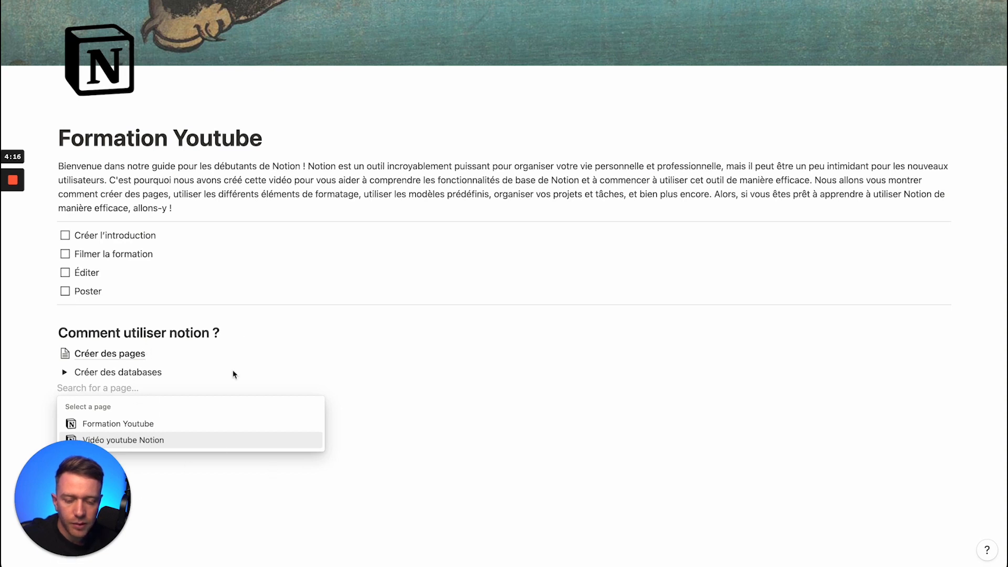
{"action": "left_click", "coordinate": [144, 443]}
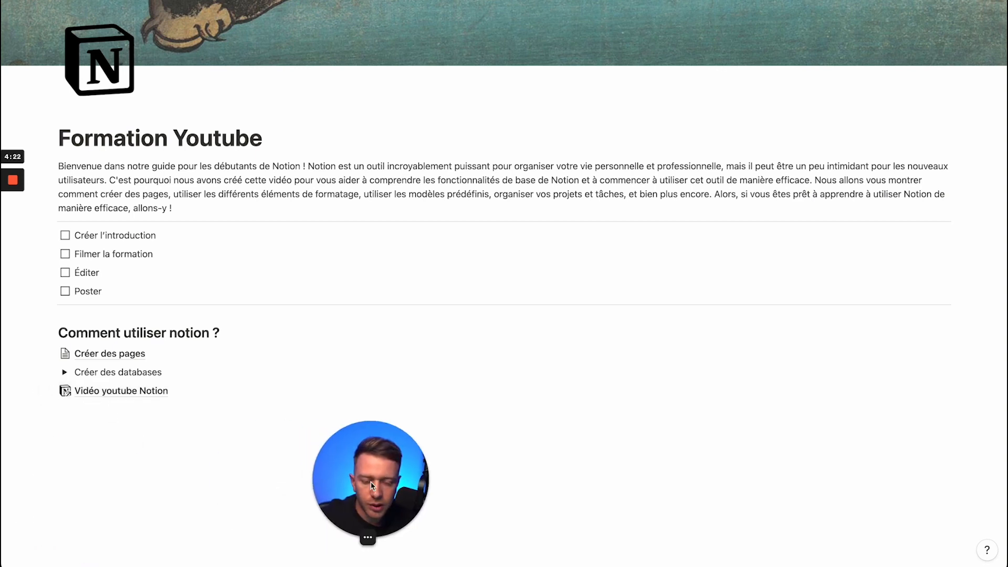
Step: Open the linked "Vidéo youtube Notion" page, look through its content and return to "Formation Youtube"
{"action": "left_click", "coordinate": [143, 391]}
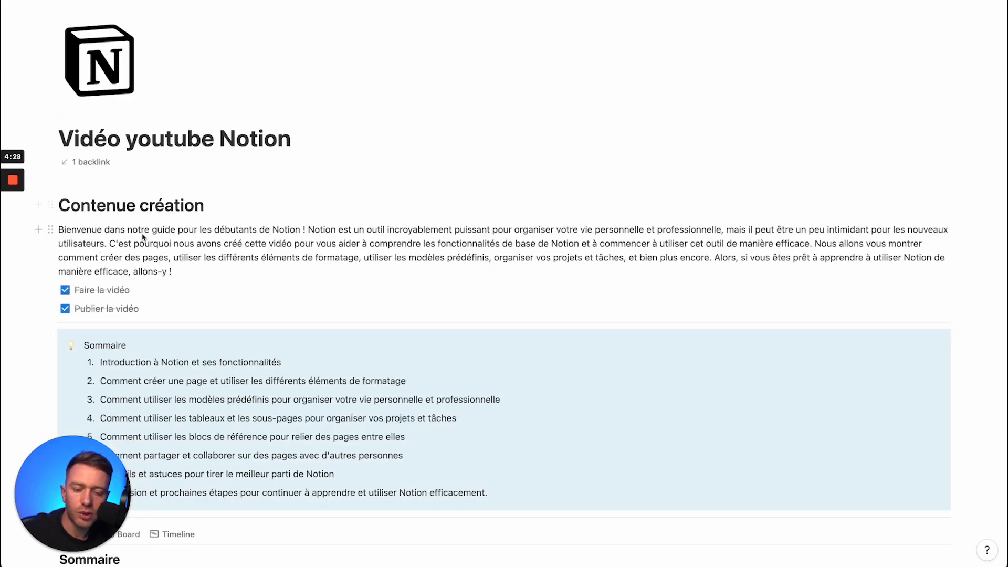
{"action": "scroll", "coordinate": [181, 282], "scroll_direction": "down", "scroll_amount": 3}
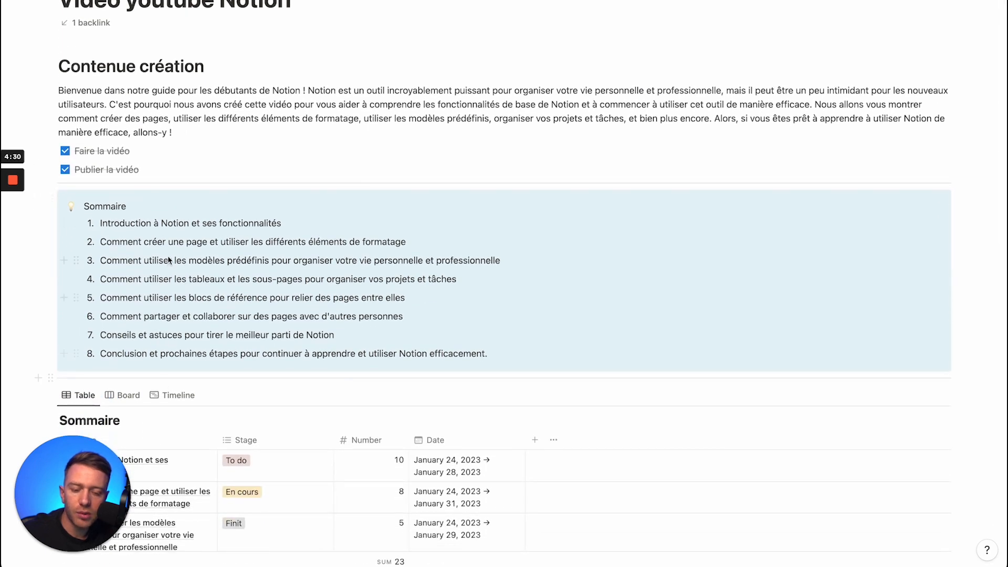
{"action": "scroll", "coordinate": [169, 261], "scroll_direction": "down", "scroll_amount": 3}
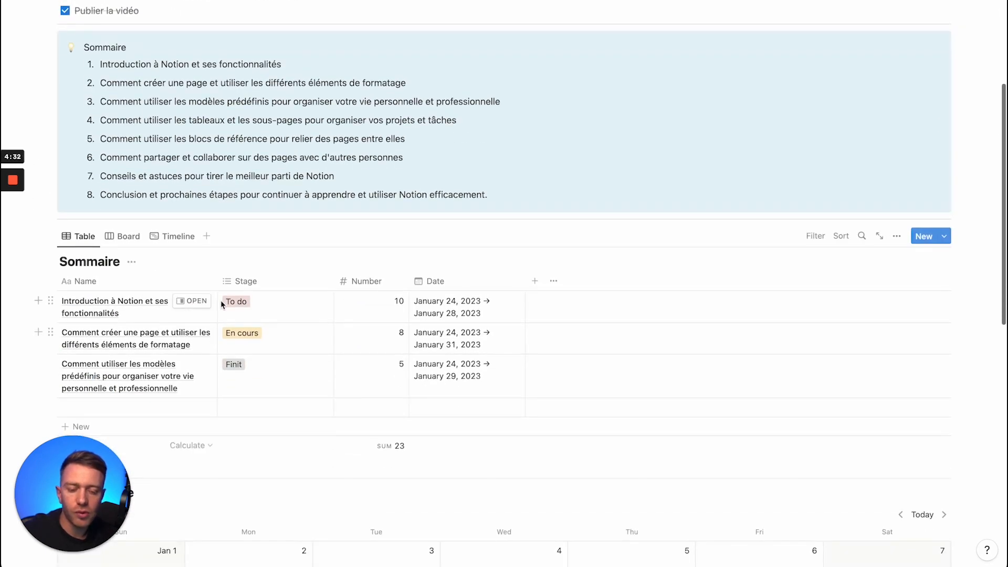
{"action": "scroll", "coordinate": [214, 321], "scroll_direction": "up", "scroll_amount": 6}
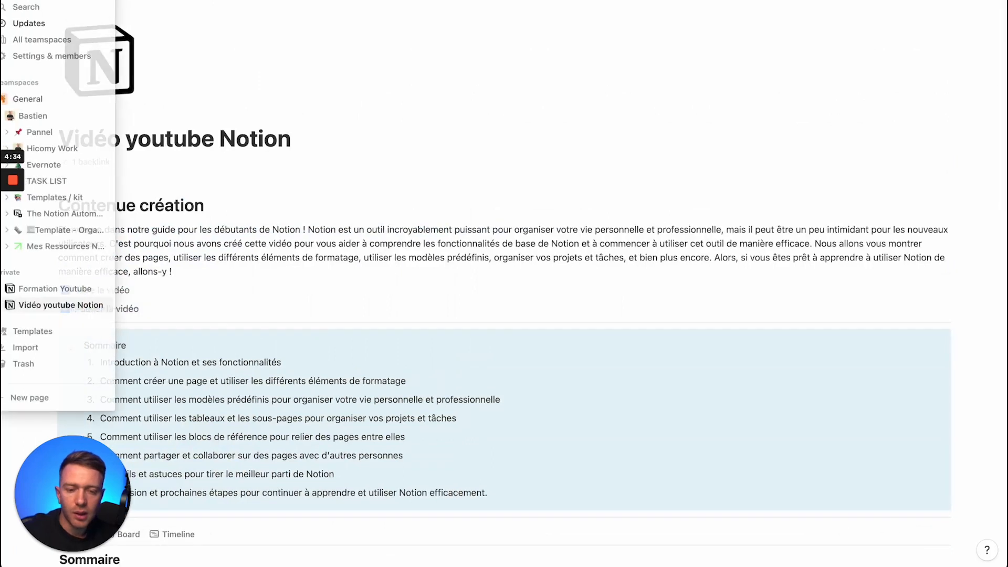
{"action": "key", "text": "super+["}
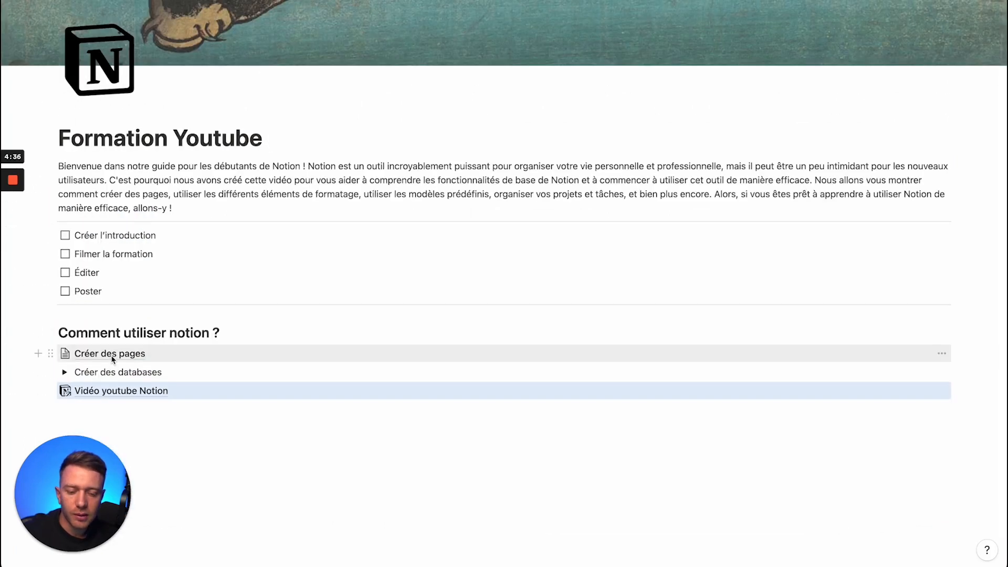
Step: Insert a Heading 3 block below the "Vidéo youtube Notion" page link
{"action": "left_click", "coordinate": [52, 415]}
{"action": "type", "text": "/"}
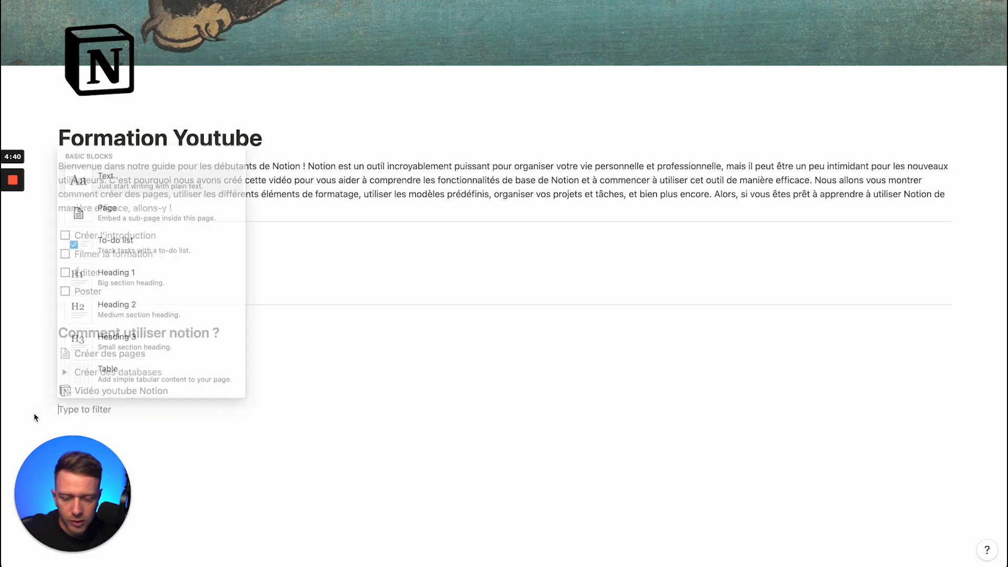
{"action": "scroll", "coordinate": [134, 338], "scroll_direction": "down", "scroll_amount": 2}
{"action": "scroll", "coordinate": [132, 343], "scroll_direction": "down", "scroll_amount": 5}
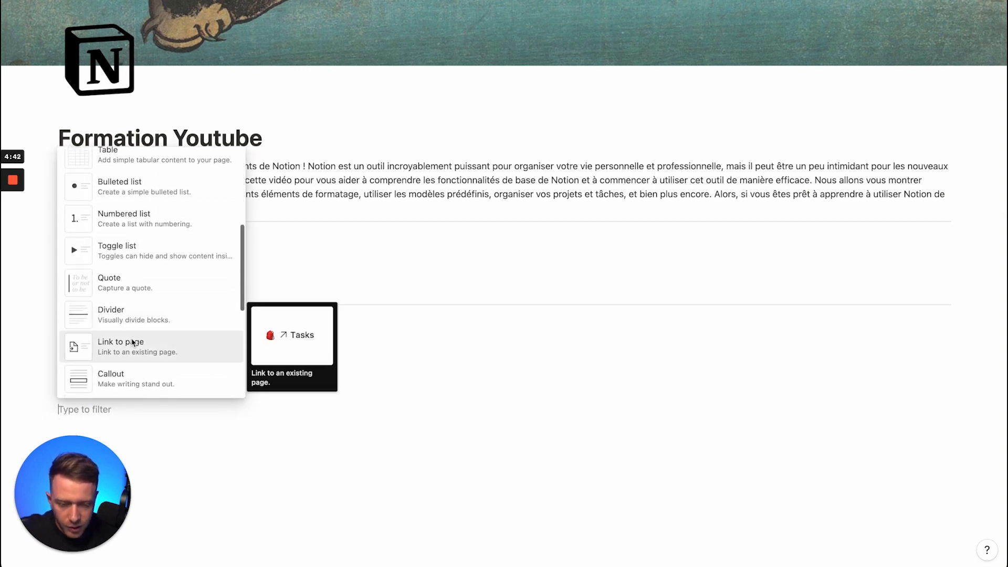
{"action": "scroll", "coordinate": [132, 342], "scroll_direction": "up", "scroll_amount": 3}
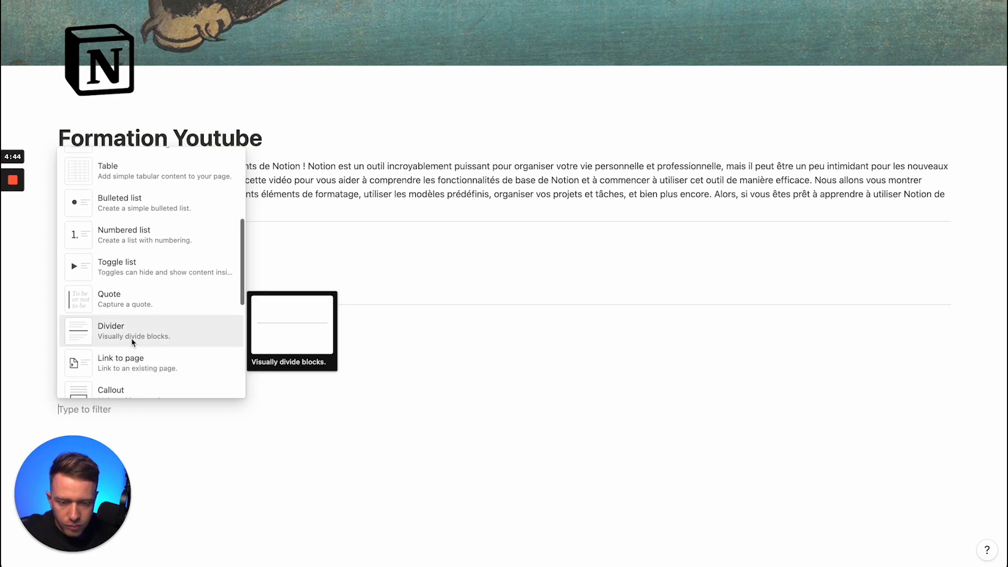
{"action": "scroll", "coordinate": [136, 260], "scroll_direction": "up", "scroll_amount": 3}
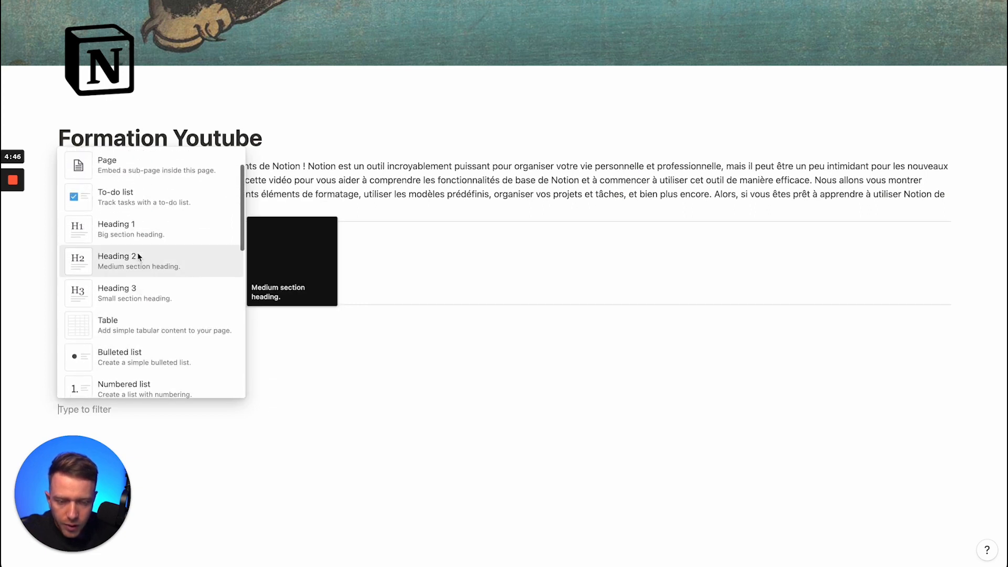
{"action": "left_click", "coordinate": [129, 292]}
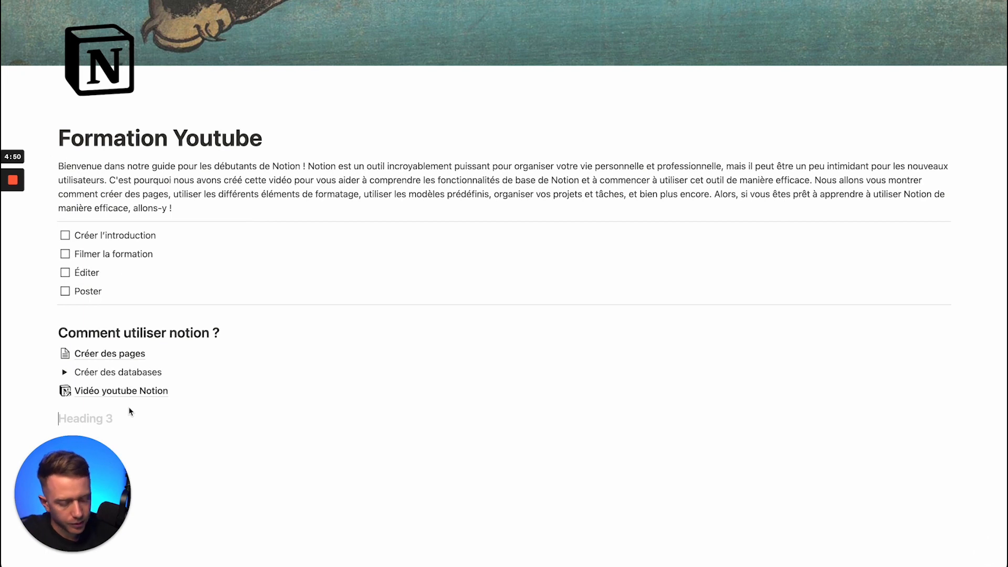
Step: Write "Ne pas oublier d'enregistrer la formation sur un document notion et de partager mes modèles" in the Heading 3 block
{"action": "type", "text": "Ne p"}
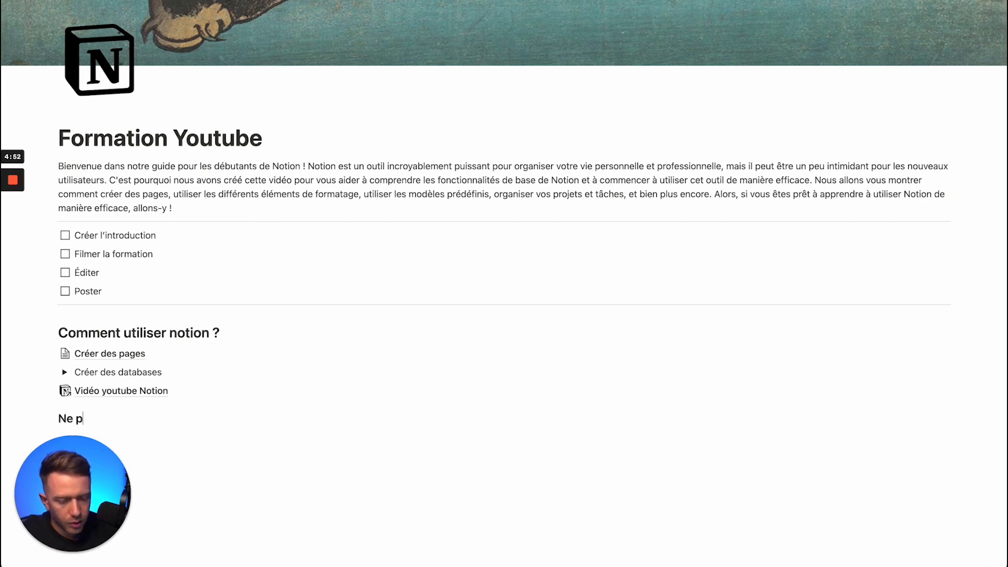
{"action": "type", "text": "as oublie,"}
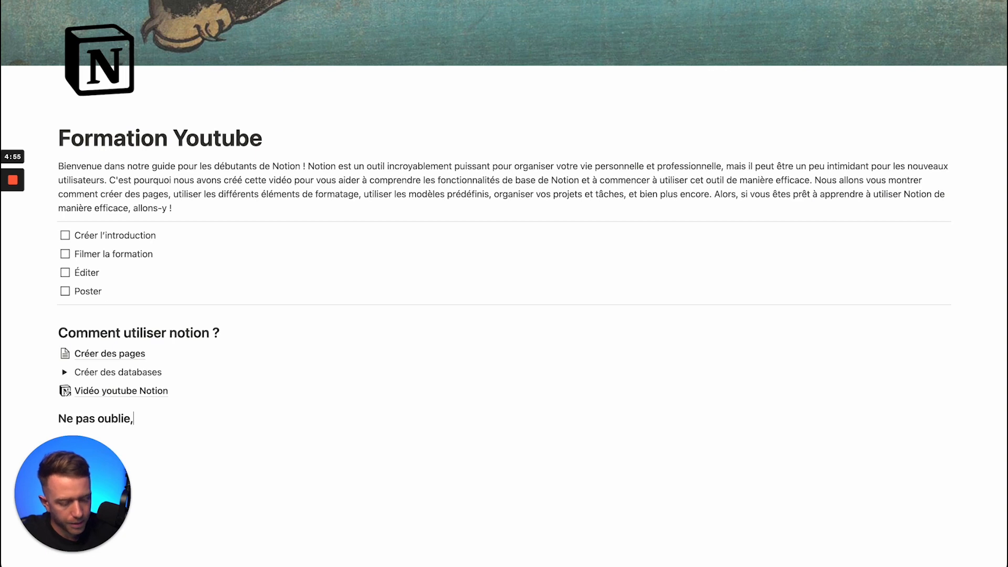
{"action": "key", "text": "BackSpace"}
{"action": "type", "text": "r,"}
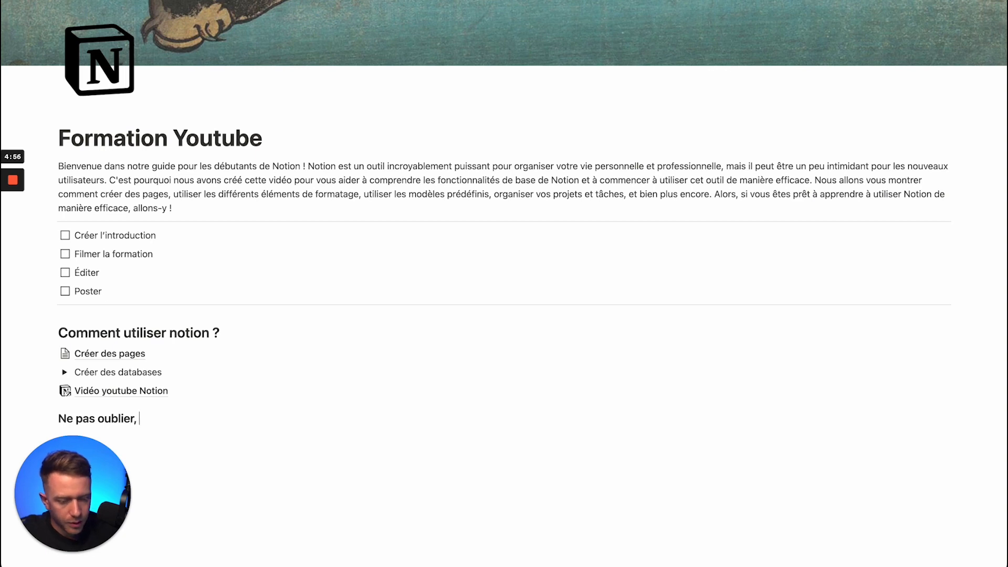
{"action": "key", "text": "BackSpace"}
{"action": "type", "text": "d'enregistre"}
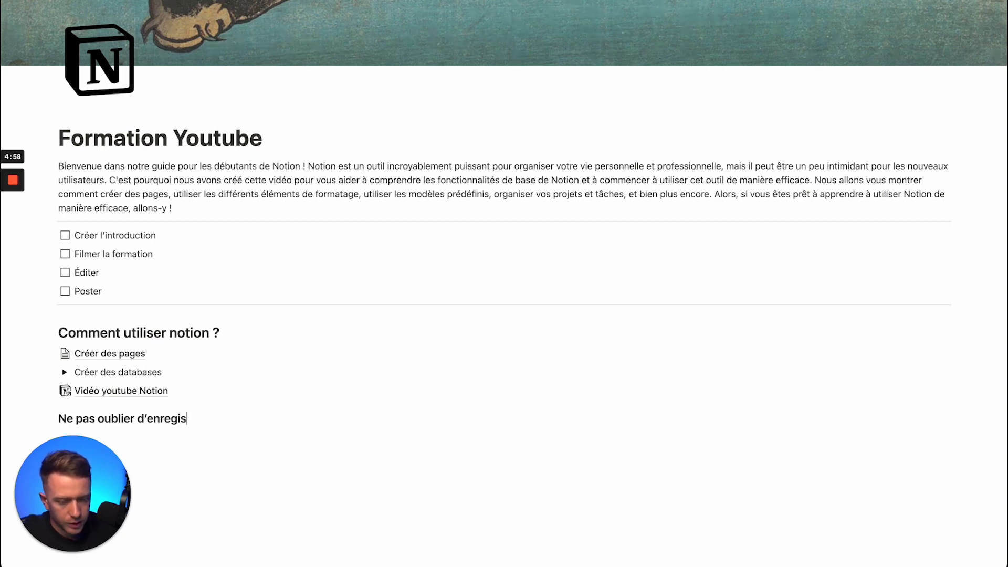
{"action": "type", "text": "r la form"}
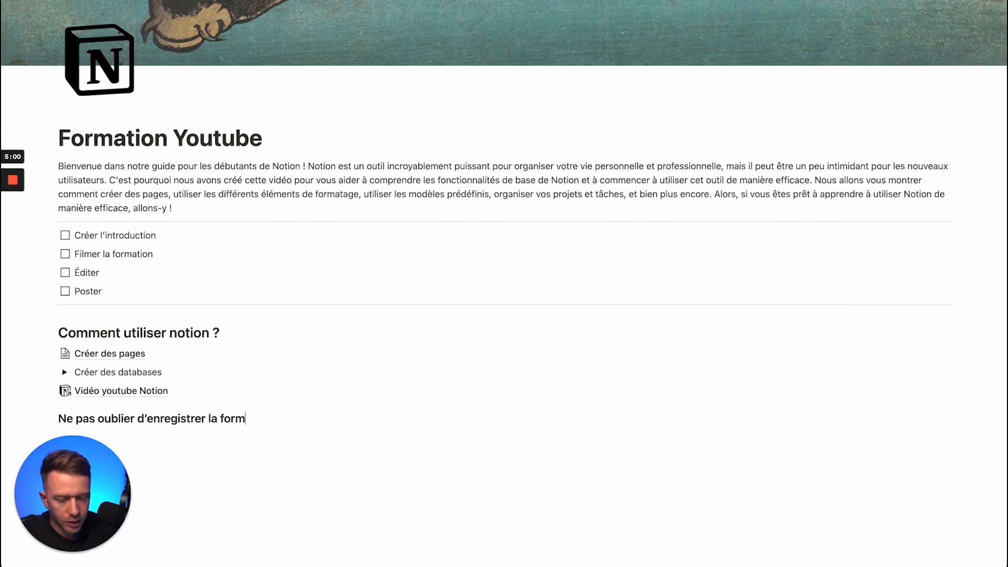
{"action": "type", "text": "ation sur un do"}
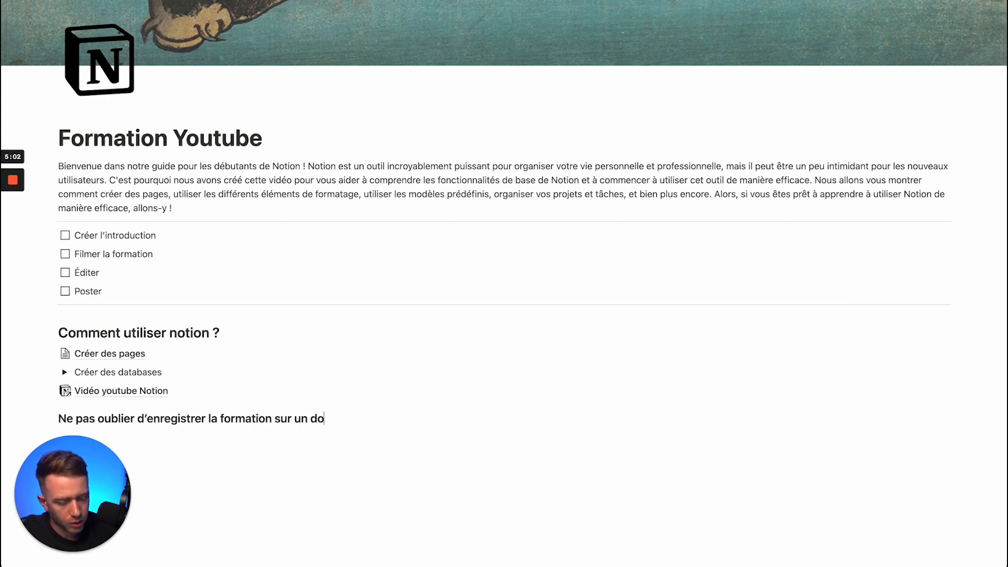
{"action": "type", "text": "cument notion et de partager mes modèles"}
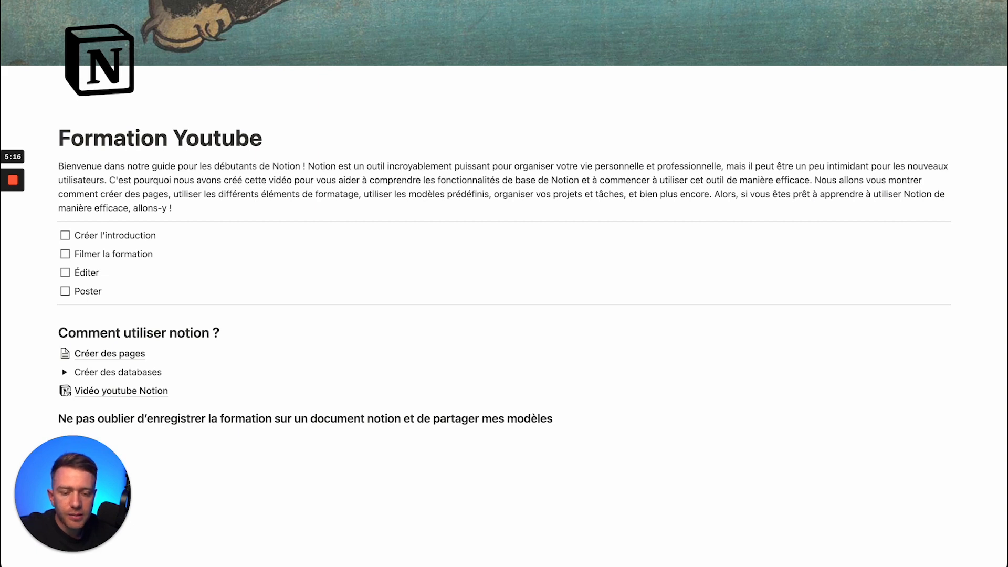
Step: Share the "Formation Youtube" page to the web and review its editing, comment, template duplication and search engine indexing options
{"action": "scroll", "coordinate": [253, 250], "scroll_direction": "up", "scroll_amount": 3}
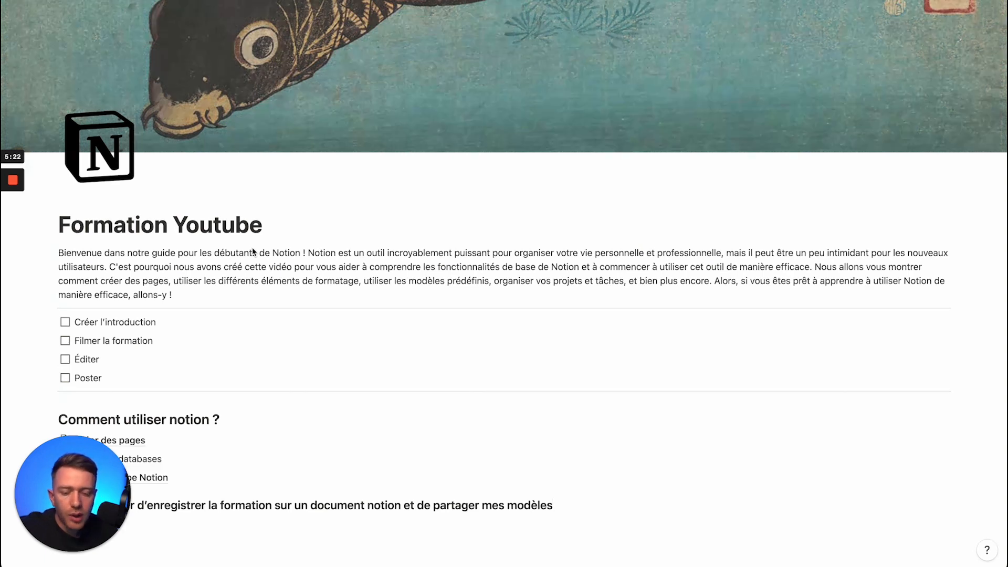
{"action": "scroll", "coordinate": [252, 251], "scroll_direction": "down", "scroll_amount": 5}
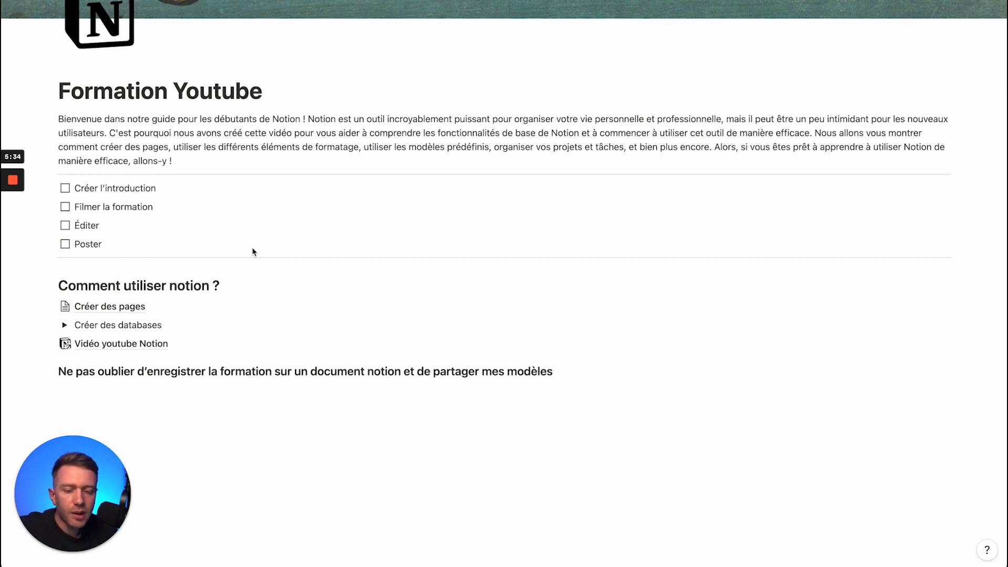
{"action": "scroll", "coordinate": [252, 252], "scroll_direction": "up", "scroll_amount": 5}
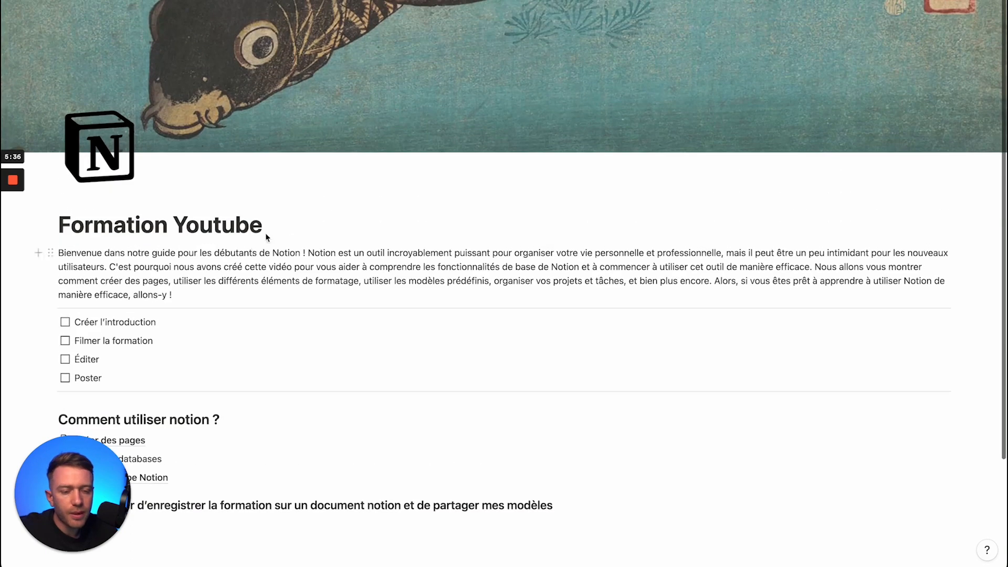
{"action": "left_click", "coordinate": [901, 1]}
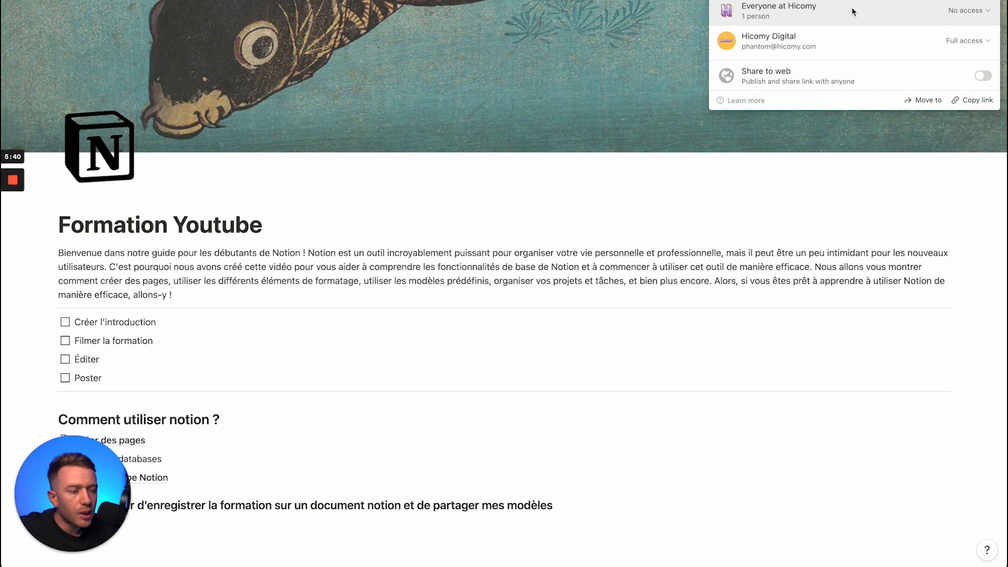
{"action": "mouse_move", "coordinate": [867, 64]}
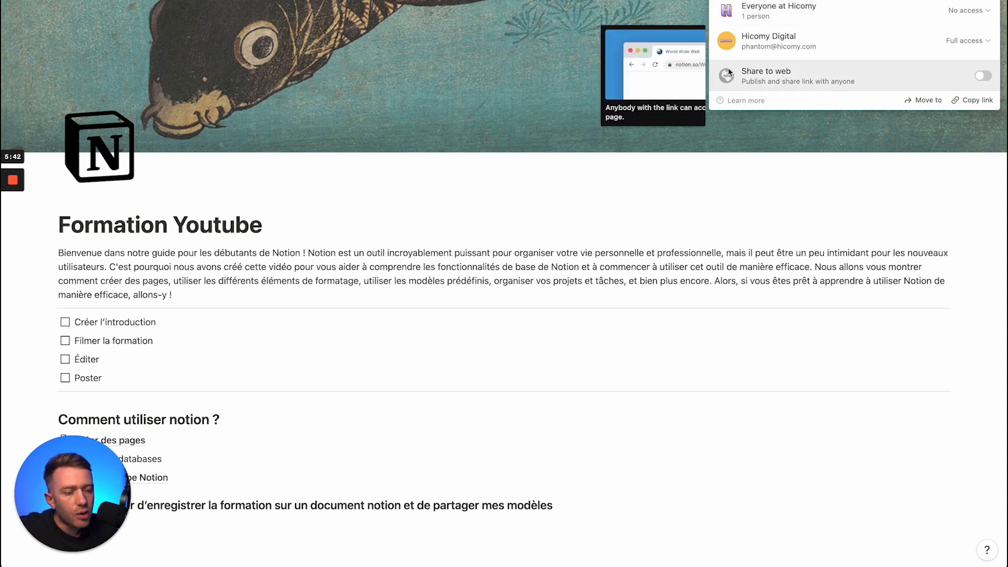
{"action": "left_click", "coordinate": [983, 76]}
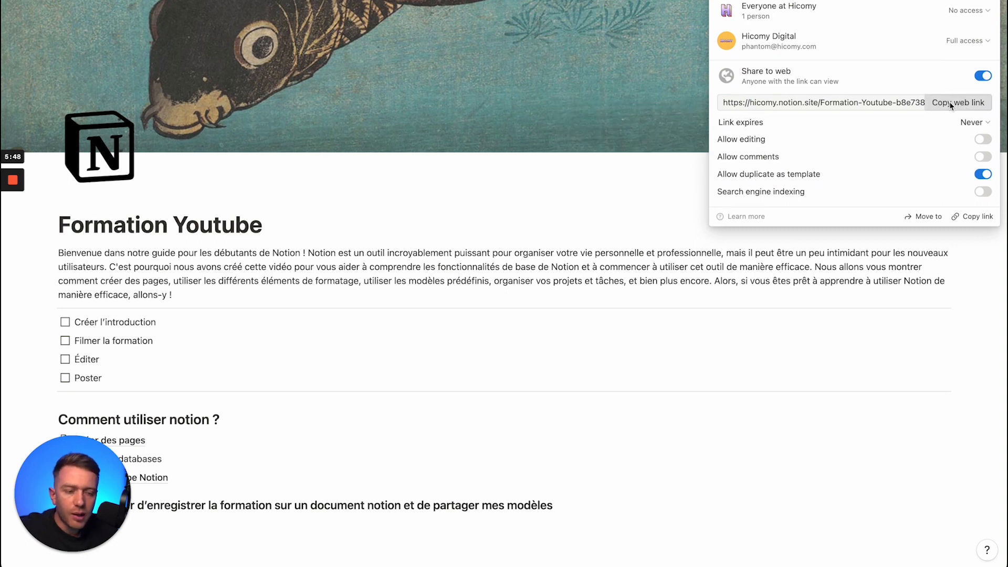
{"action": "mouse_move", "coordinate": [982, 141]}
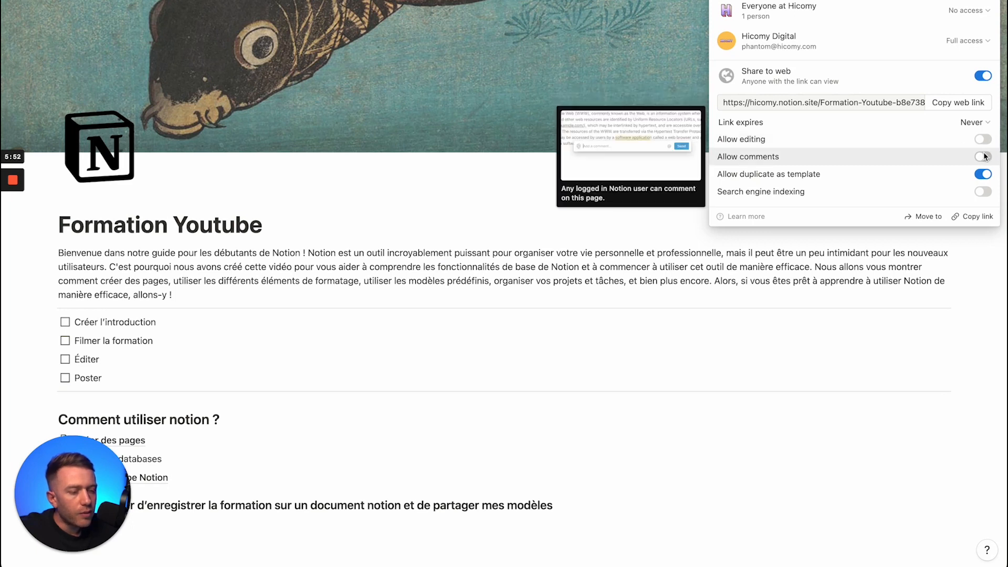
{"action": "mouse_move", "coordinate": [977, 181]}
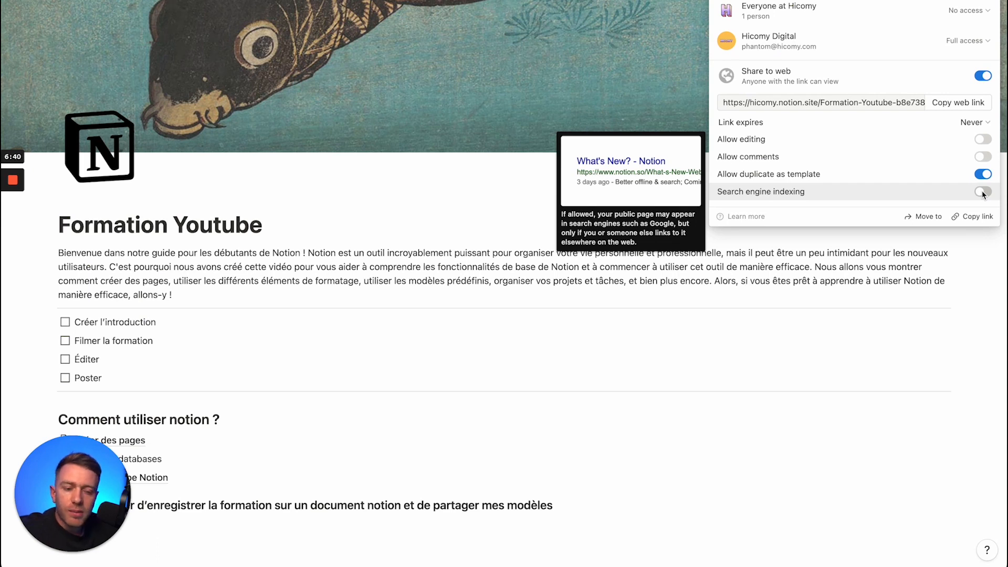
Step: Close the sharing options and look through the block types available for a new line below the Heading 3 text
{"action": "left_click", "coordinate": [579, 394]}
{"action": "scroll", "coordinate": [580, 394], "scroll_direction": "down", "scroll_amount": 4}
{"action": "left_click", "coordinate": [139, 387]}
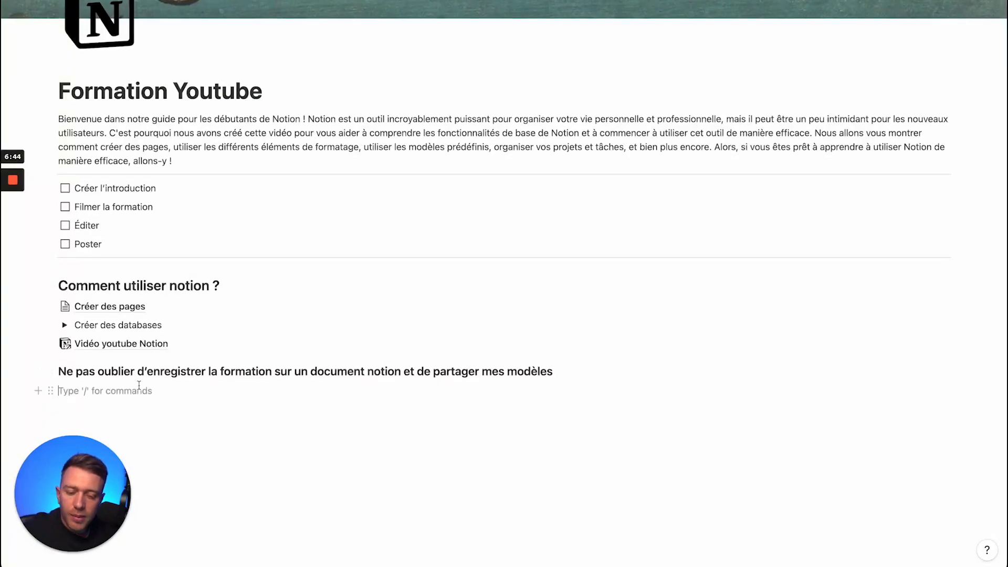
{"action": "left_click", "coordinate": [40, 390]}
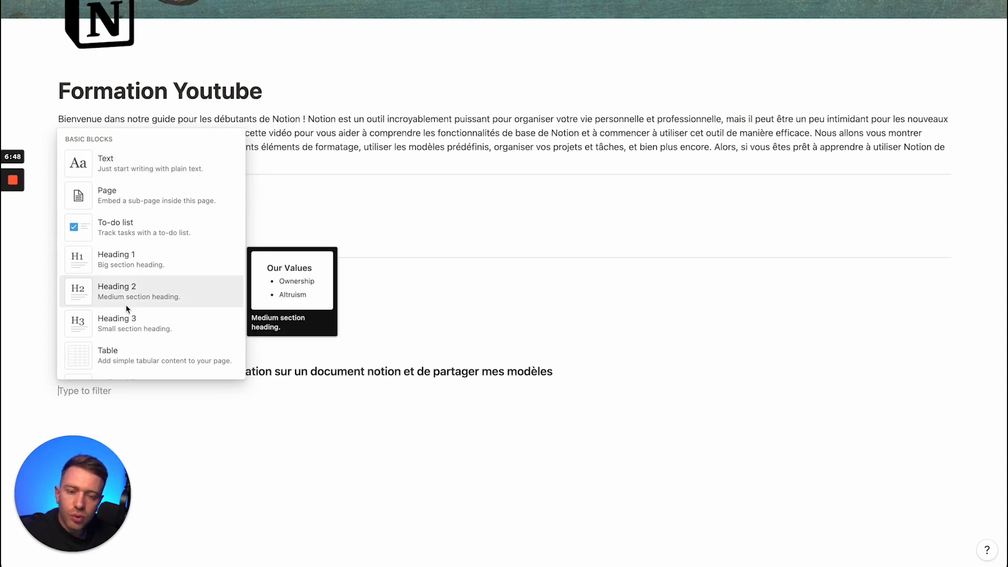
{"action": "scroll", "coordinate": [125, 305], "scroll_direction": "down", "scroll_amount": 6}
{"action": "scroll", "coordinate": [126, 309], "scroll_direction": "down", "scroll_amount": 3}
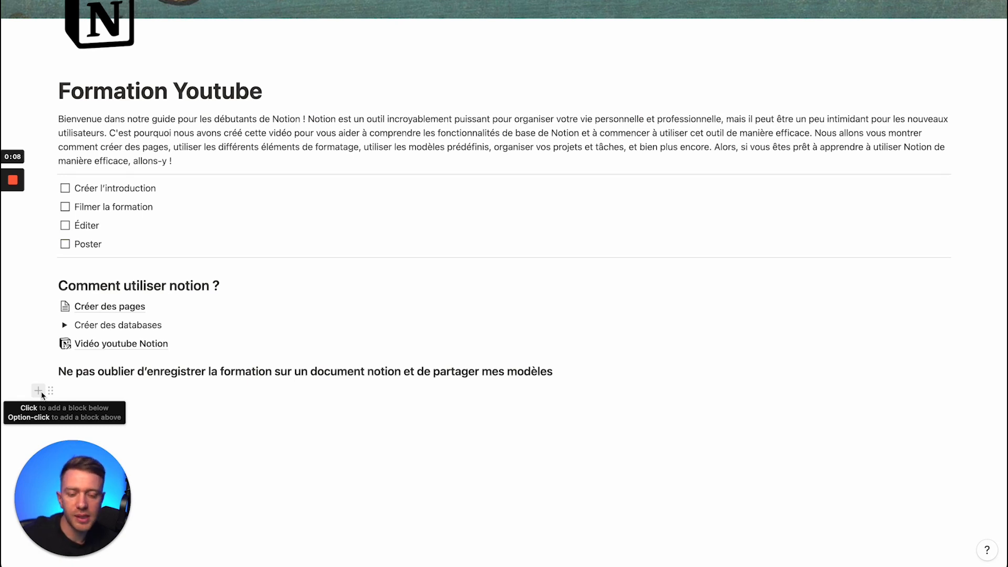
Step: Mention Hicomy Digital on the line below the Heading 3 text and write "Faire la vidéo" after the mention
{"action": "left_click", "coordinate": [81, 395]}
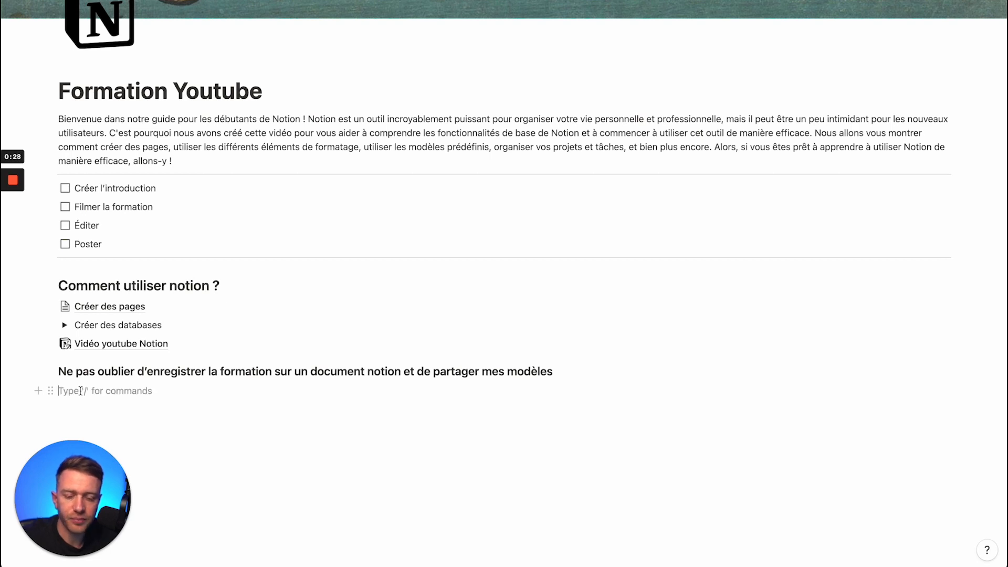
{"action": "left_click", "coordinate": [41, 393]}
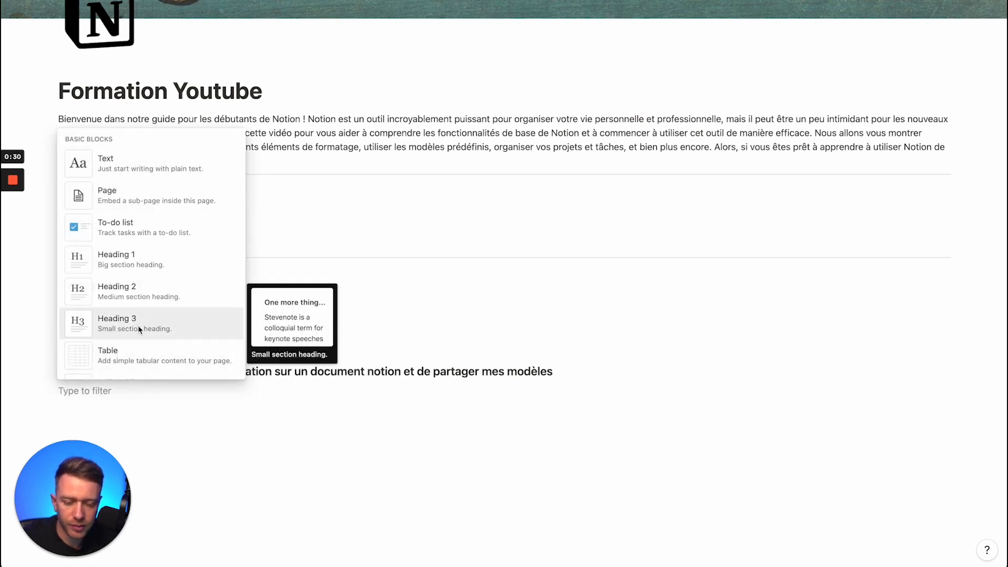
{"action": "scroll", "coordinate": [198, 326], "scroll_direction": "down", "scroll_amount": 5}
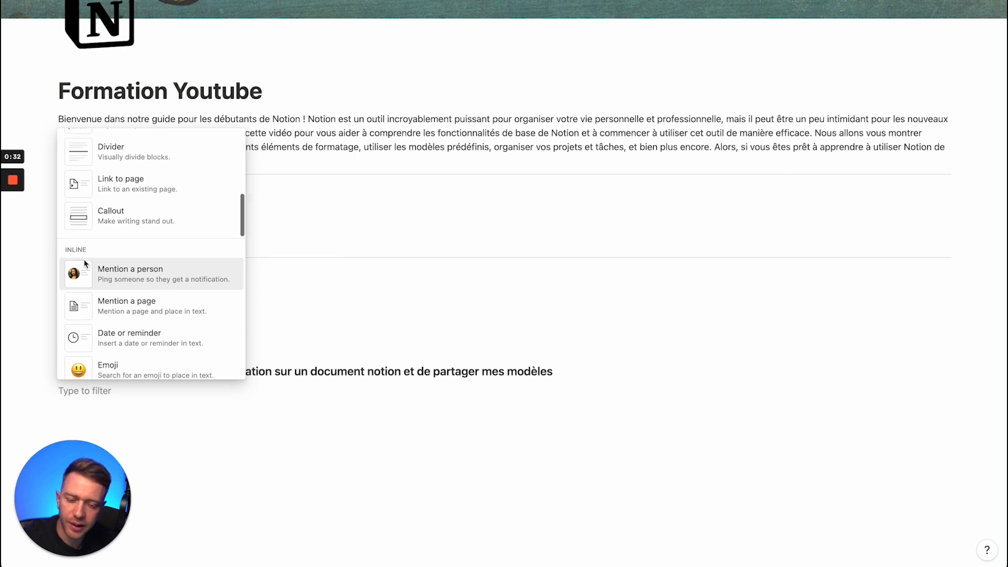
{"action": "scroll", "coordinate": [142, 246], "scroll_direction": "down", "scroll_amount": 2}
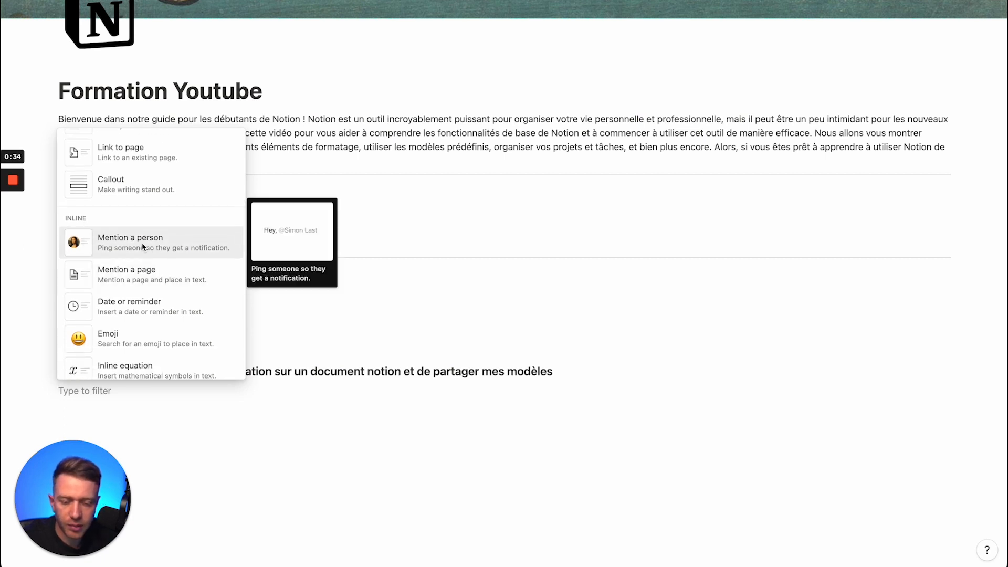
{"action": "left_click", "coordinate": [198, 241]}
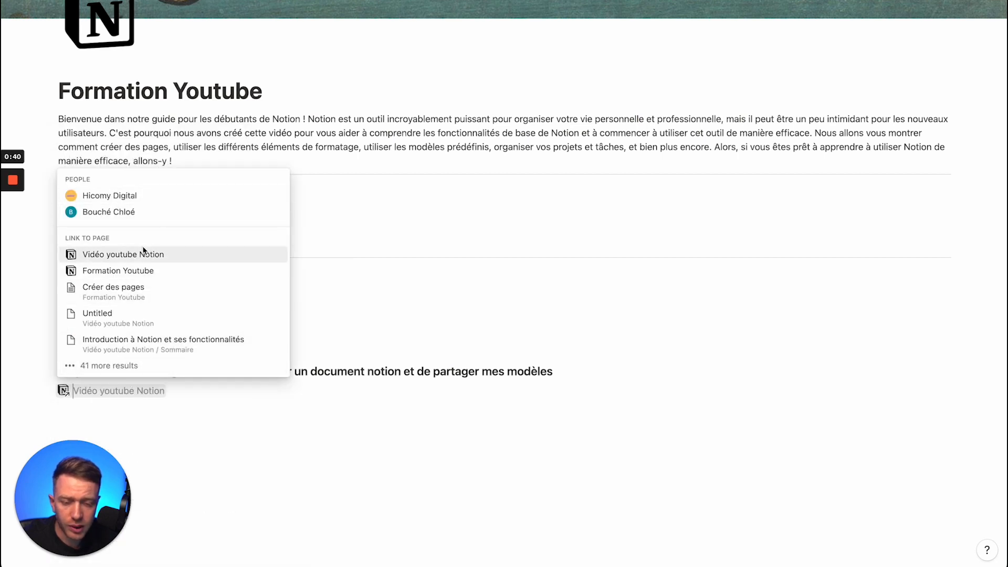
{"action": "left_click", "coordinate": [129, 197]}
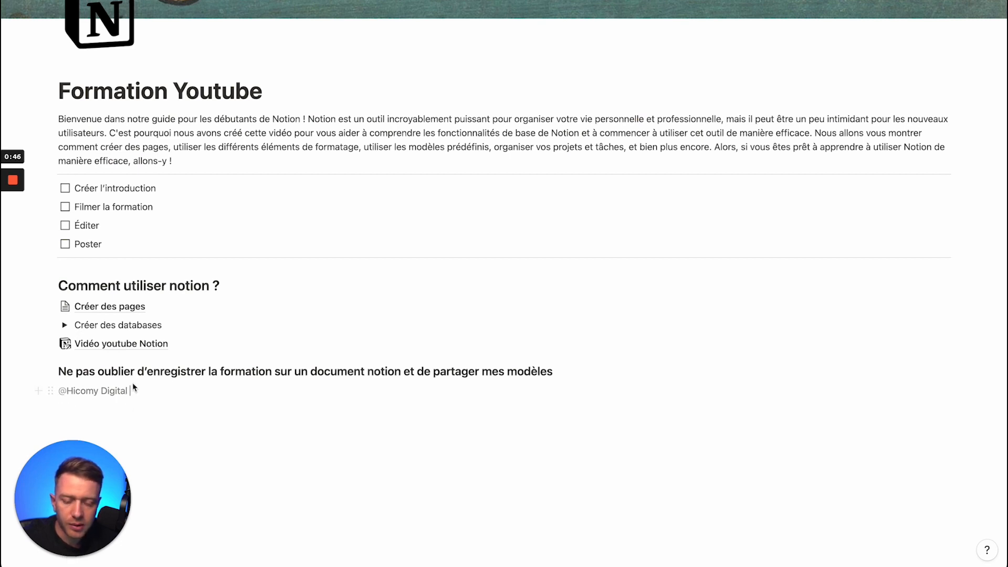
{"action": "type", "text": "F"}
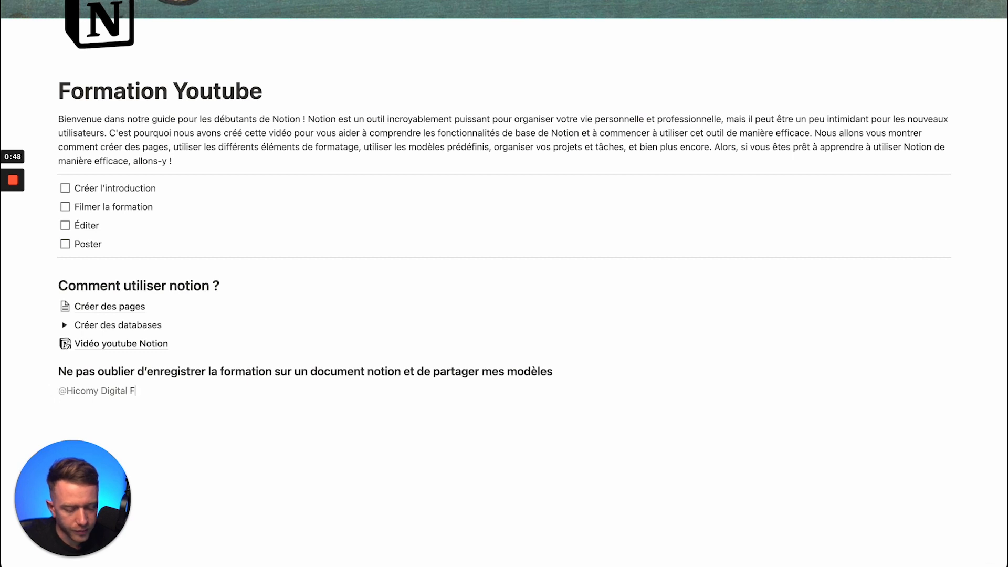
{"action": "type", "text": "aire la vidéo"}
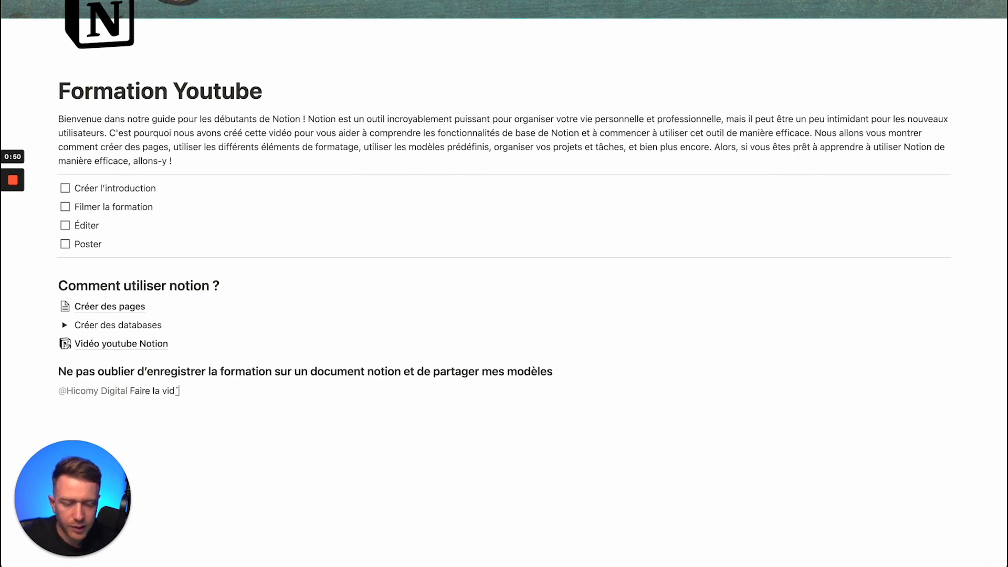
Step: Add a reminder for tomorrow 9am on a new line below the mention, followed by the text "Doit être poster"
{"action": "key", "text": "Return"}
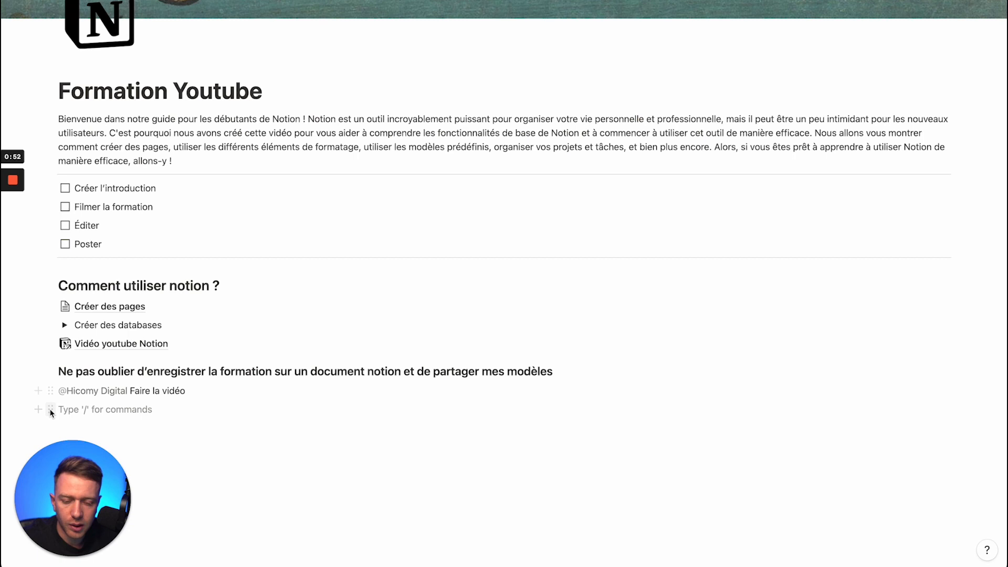
{"action": "left_click", "coordinate": [51, 411]}
{"action": "mouse_move", "coordinate": [86, 370]}
{"action": "left_click", "coordinate": [38, 409]}
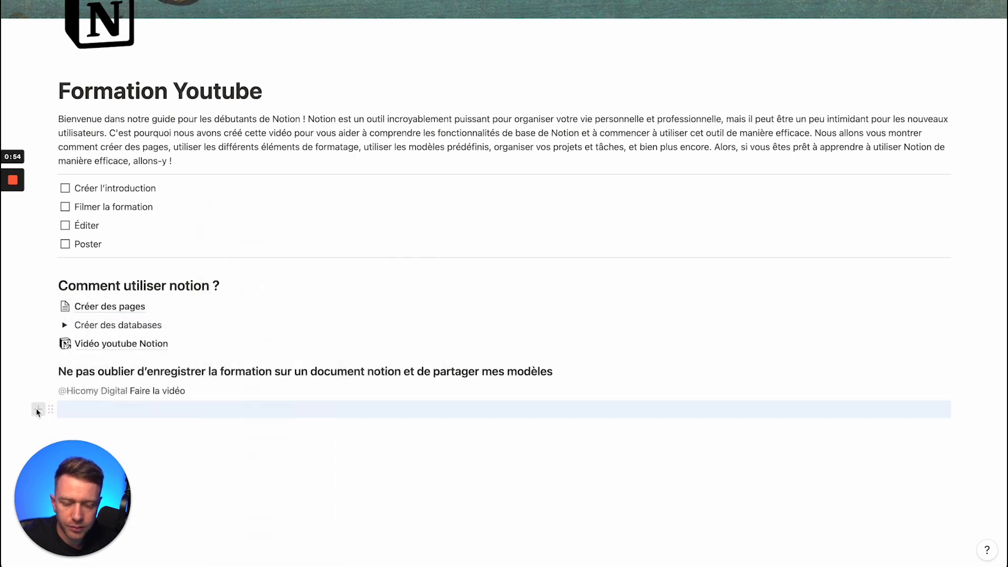
{"action": "left_click", "coordinate": [38, 409]}
{"action": "scroll", "coordinate": [152, 320], "scroll_direction": "down", "scroll_amount": 5}
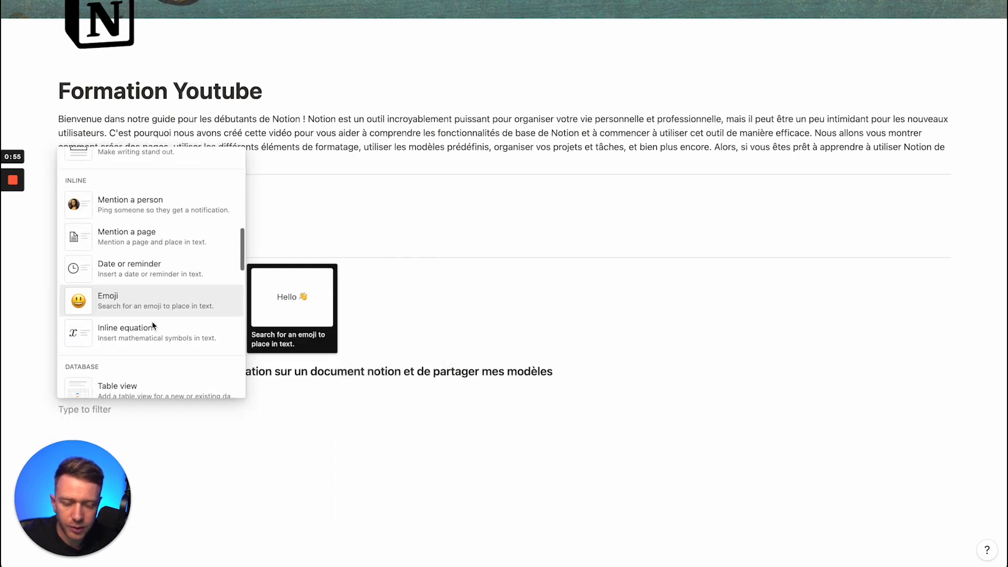
{"action": "left_click", "coordinate": [150, 275]}
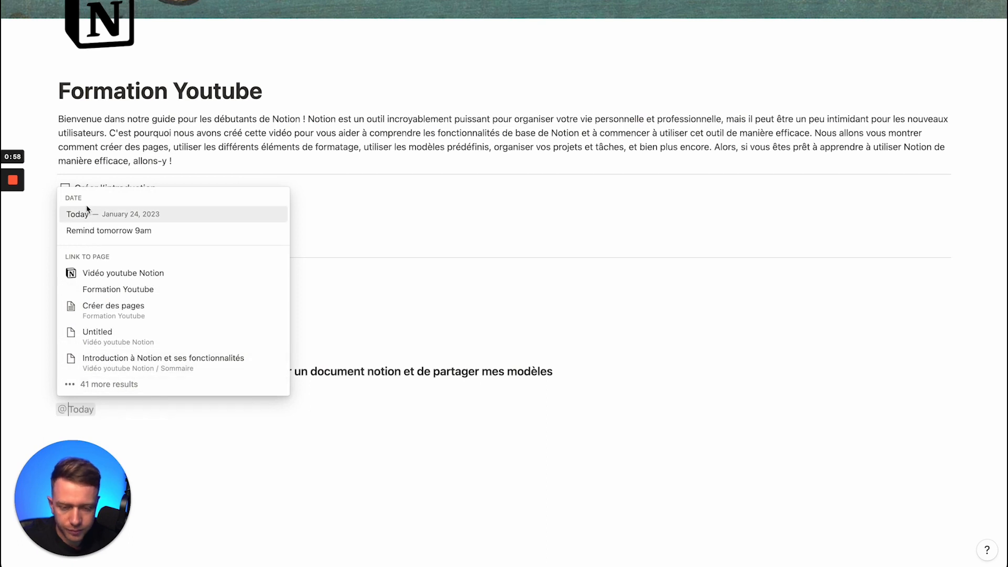
{"action": "left_click", "coordinate": [108, 230]}
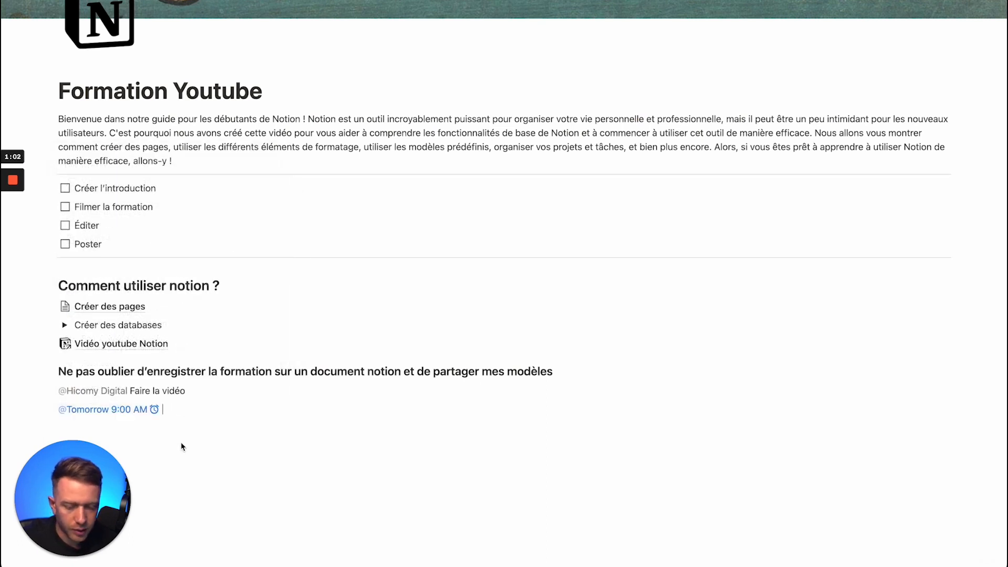
{"action": "type", "text": "Doit être poster"}
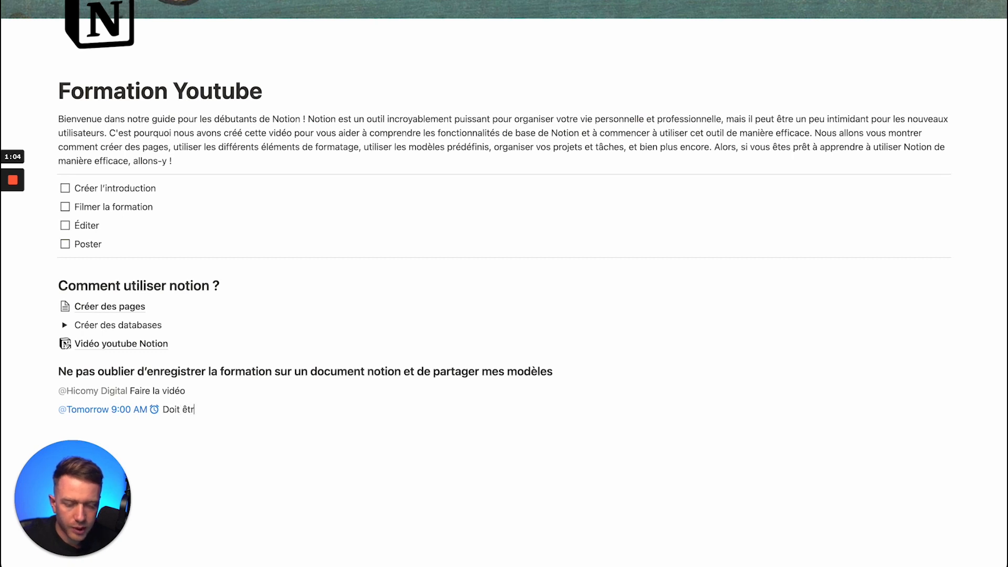
Step: Insert a megaphone emoji on a new line below the reminder
{"action": "scroll", "coordinate": [220, 443], "scroll_direction": "down", "scroll_amount": 2}
{"action": "key", "text": "Return"}
{"action": "left_click", "coordinate": [38, 390]}
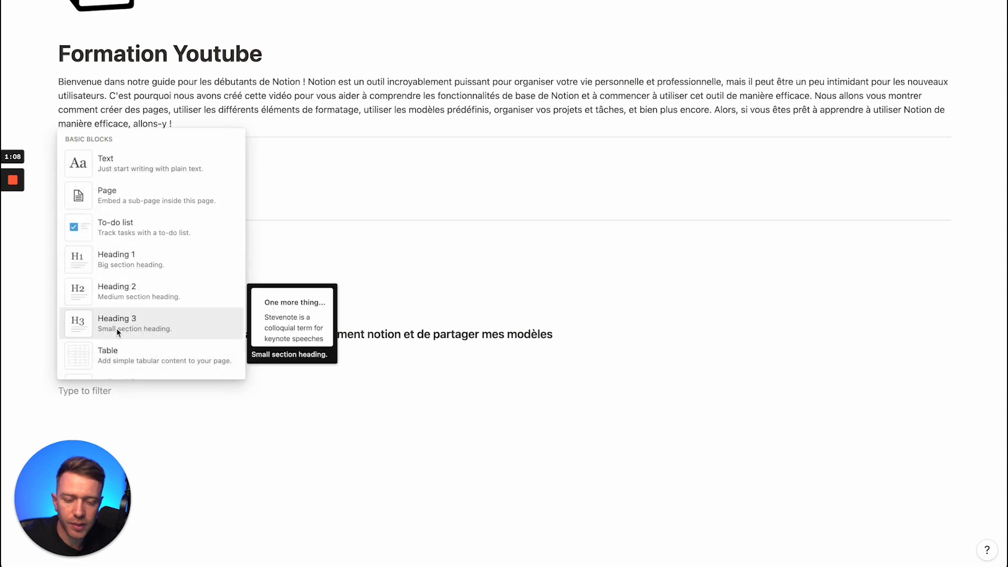
{"action": "scroll", "coordinate": [151, 326], "scroll_direction": "down", "scroll_amount": 5}
{"action": "scroll", "coordinate": [140, 330], "scroll_direction": "up", "scroll_amount": 1}
{"action": "left_click", "coordinate": [125, 342]}
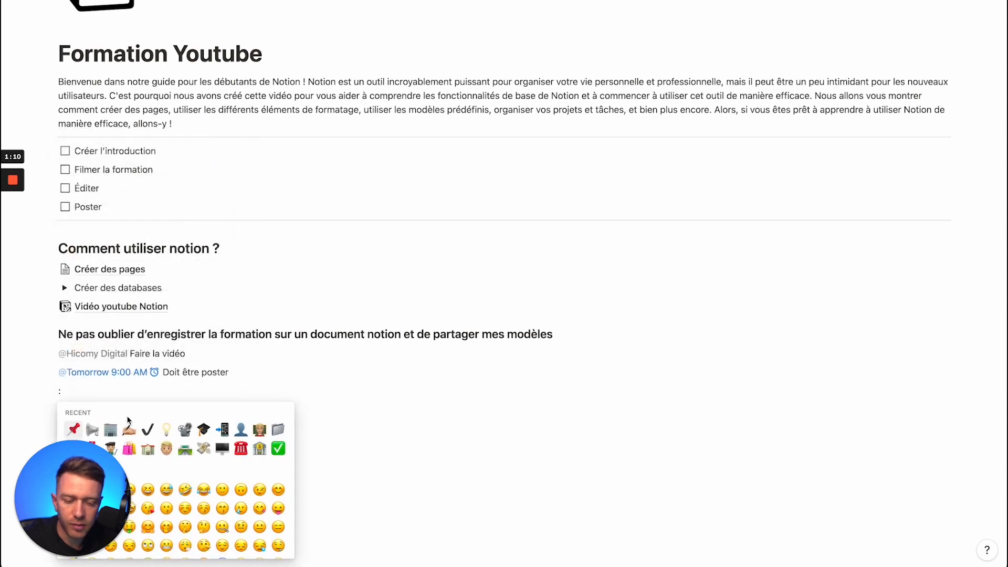
{"action": "left_click", "coordinate": [92, 428]}
Step: Move the megaphone emoji from its own line to the end of the "Doit être poster" reminder line
{"action": "key", "text": "super+x"}
{"action": "left_click", "coordinate": [266, 374]}
{"action": "key", "text": "super+v"}
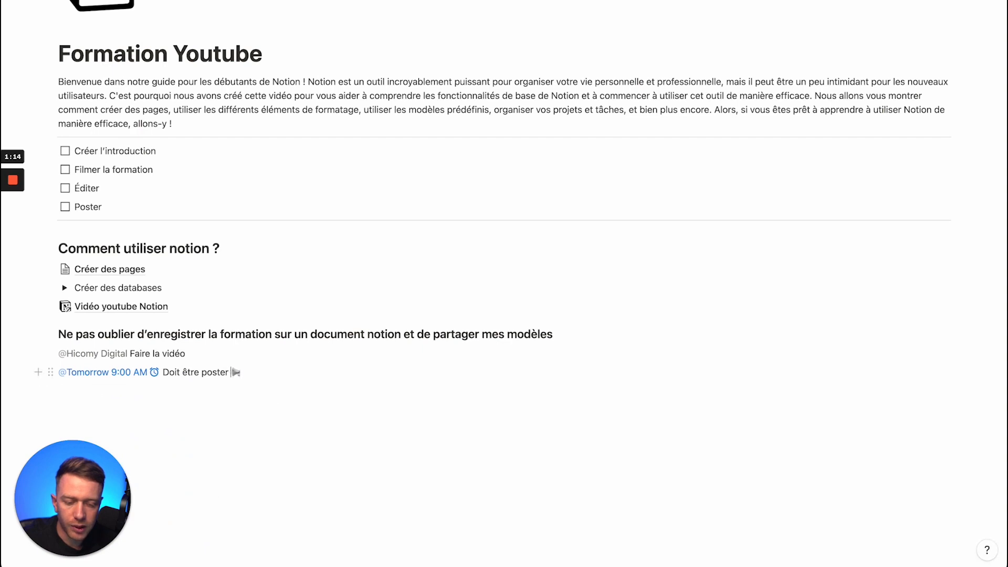
{"action": "key", "text": "Delete"}
{"action": "left_click", "coordinate": [59, 374]}
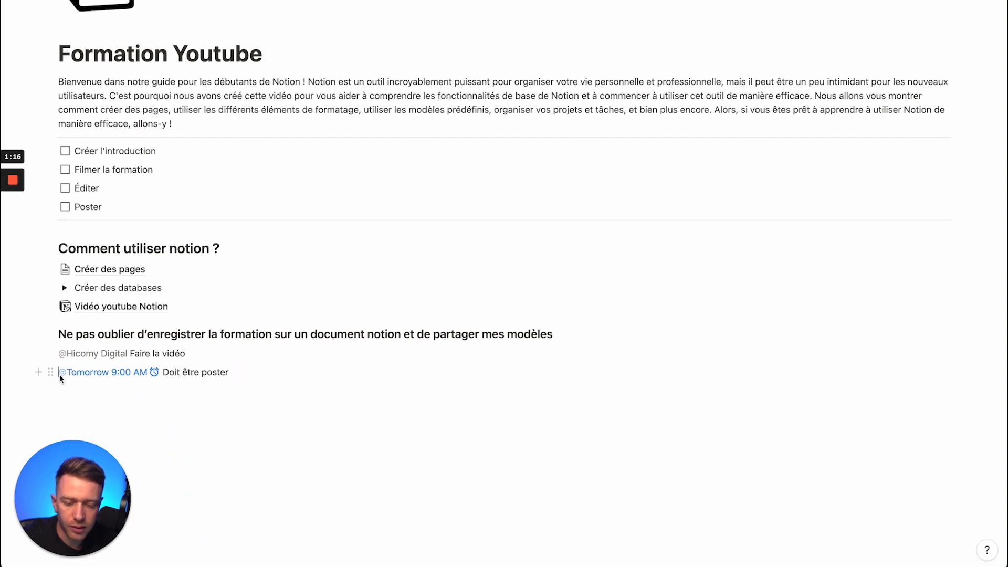
{"action": "key", "text": "super+v"}
{"action": "left_click", "coordinate": [60, 378]}
{"action": "left_click", "coordinate": [59, 370]}
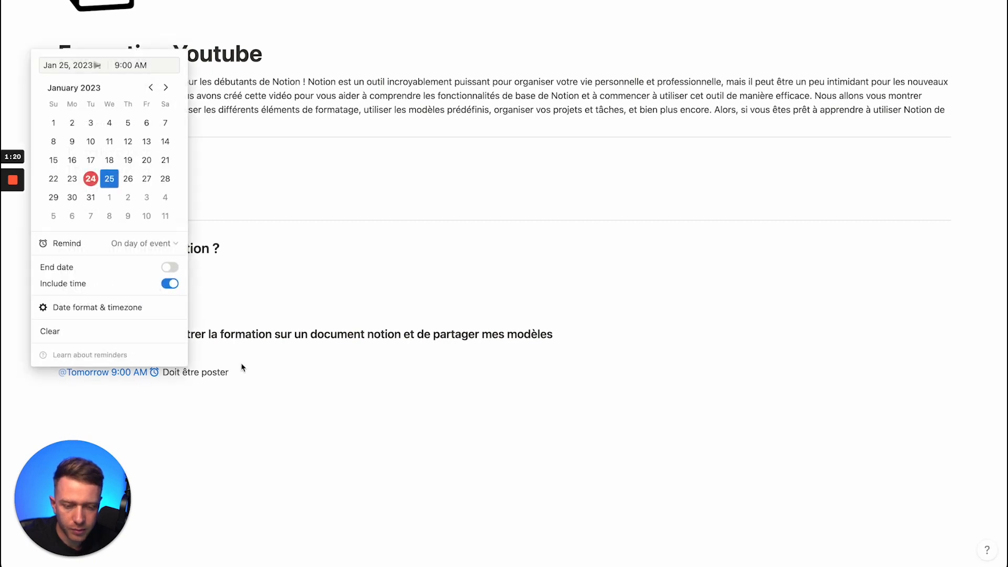
{"action": "left_click", "coordinate": [241, 372]}
{"action": "key", "text": "super+v"}
{"action": "left_click", "coordinate": [59, 391]}
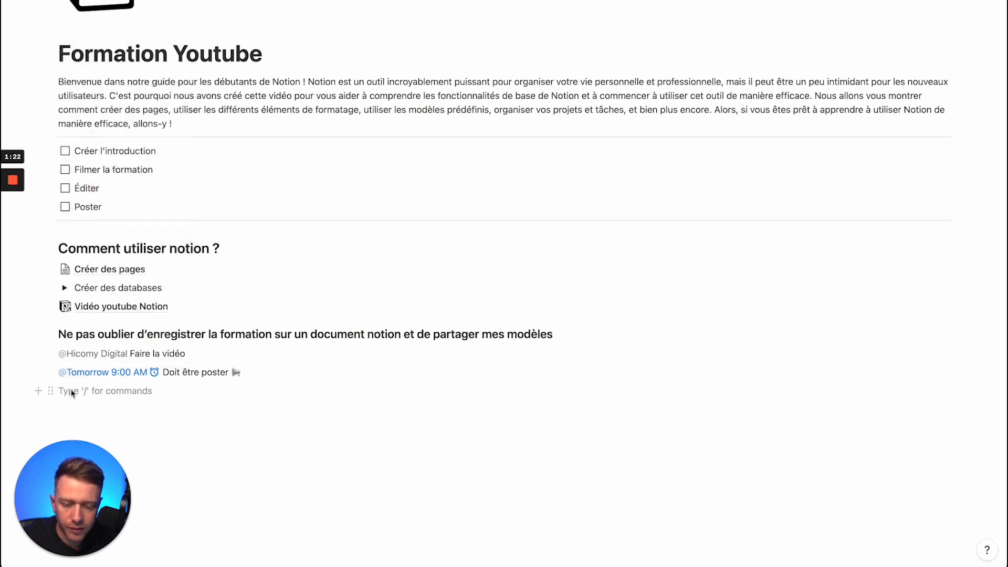
Step: Change the reminder's date to January 30, 2023
{"action": "left_click", "coordinate": [80, 374]}
{"action": "left_click", "coordinate": [133, 179]}
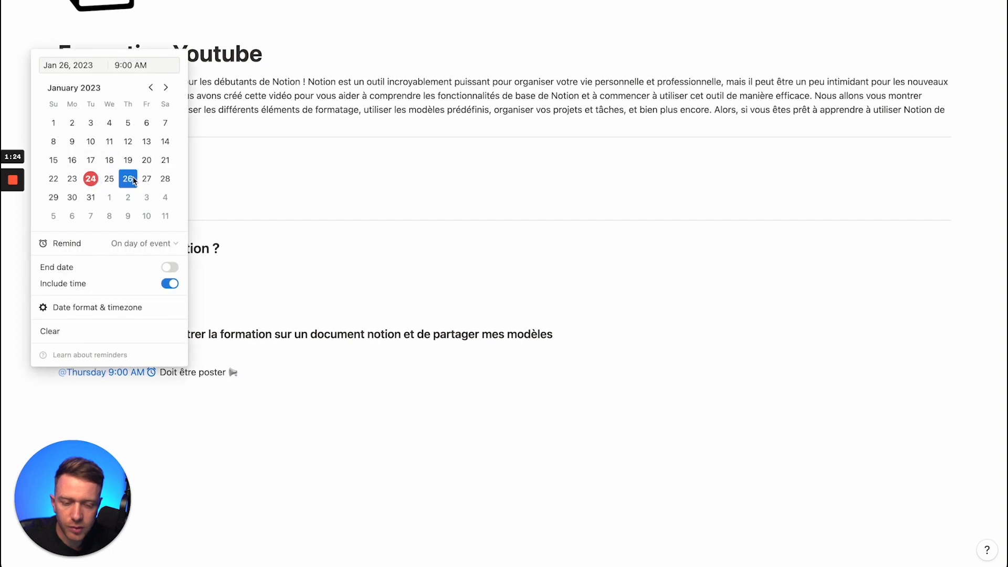
{"action": "left_click", "coordinate": [146, 178]}
{"action": "left_click", "coordinate": [72, 197]}
{"action": "left_click", "coordinate": [115, 390]}
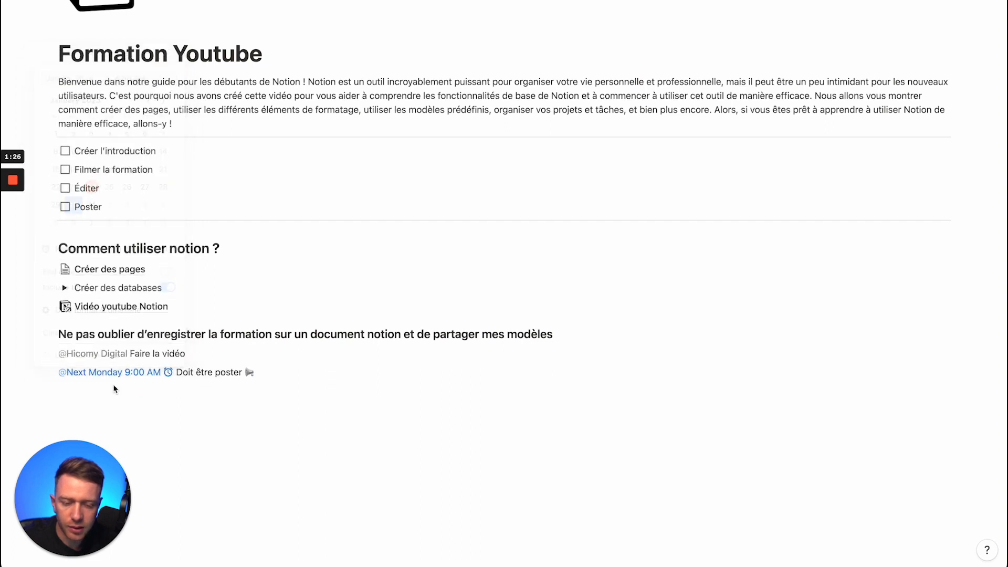
Step: Mention the "Vidéo youtube Notion" page on a new line below the reminder and write "Check this page" after it
{"action": "left_click", "coordinate": [50, 390]}
{"action": "left_click", "coordinate": [38, 391]}
{"action": "left_click", "coordinate": [37, 390]}
{"action": "scroll", "coordinate": [121, 325], "scroll_direction": "down", "scroll_amount": 5}
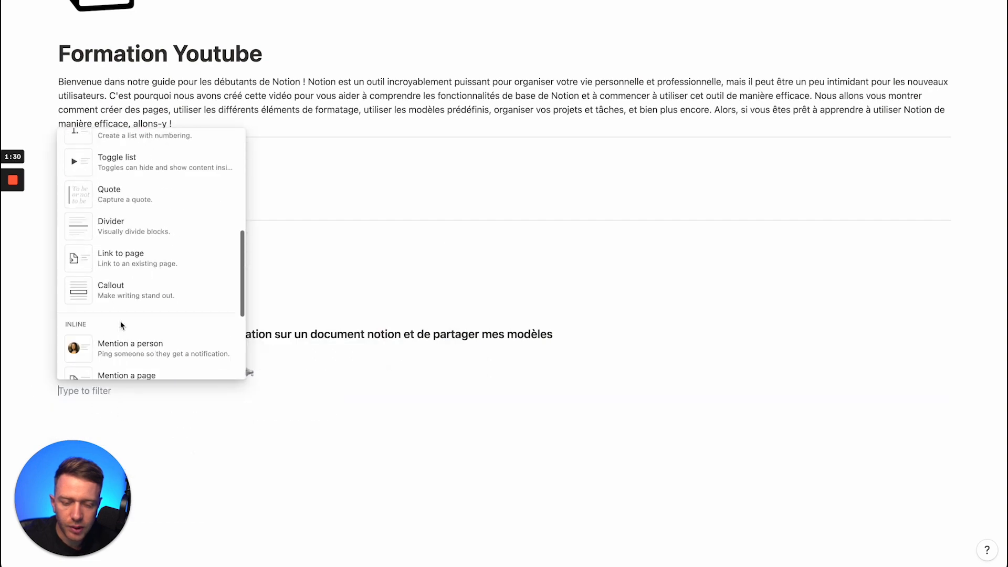
{"action": "scroll", "coordinate": [121, 326], "scroll_direction": "down", "scroll_amount": 5}
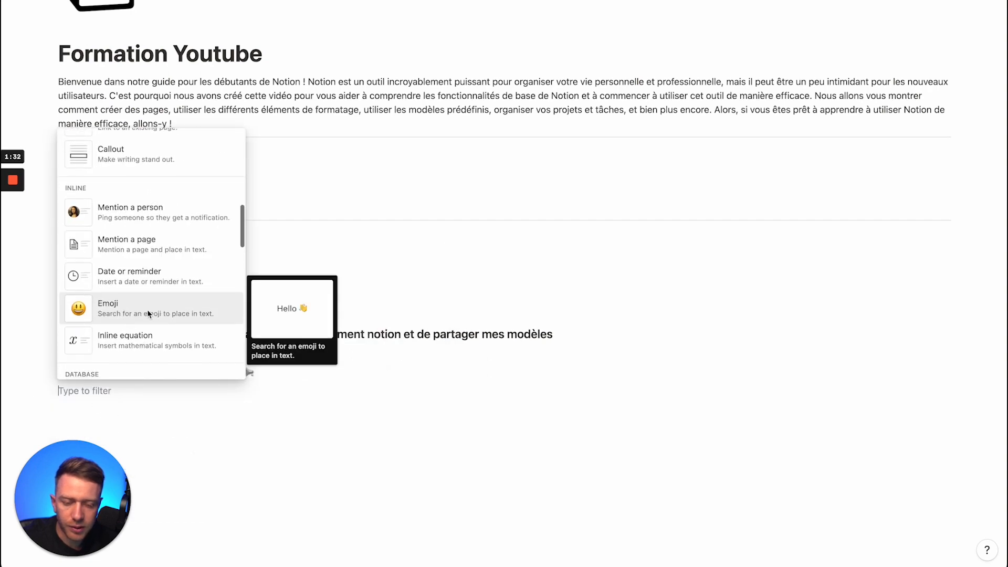
{"action": "left_click", "coordinate": [125, 243]}
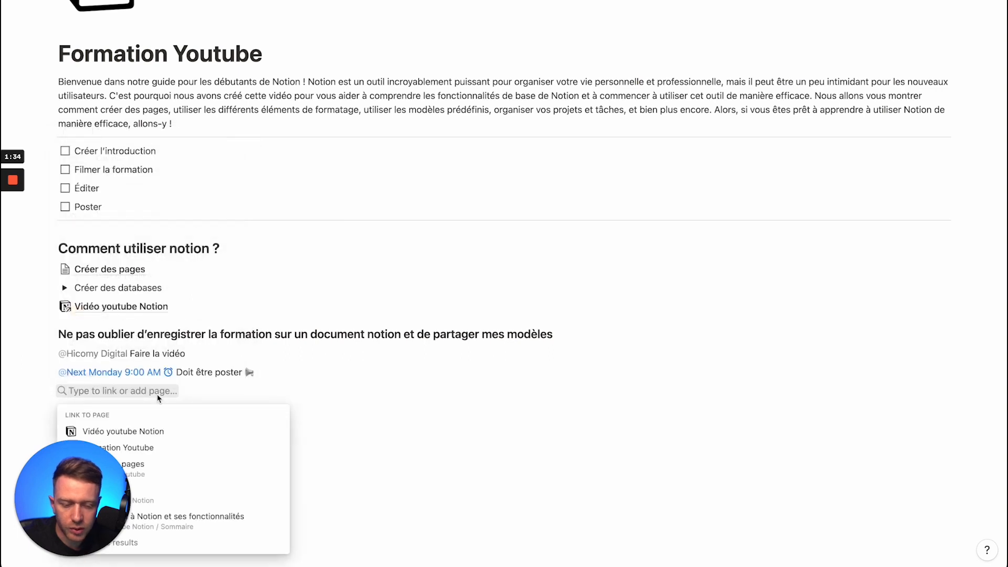
{"action": "left_click", "coordinate": [146, 436]}
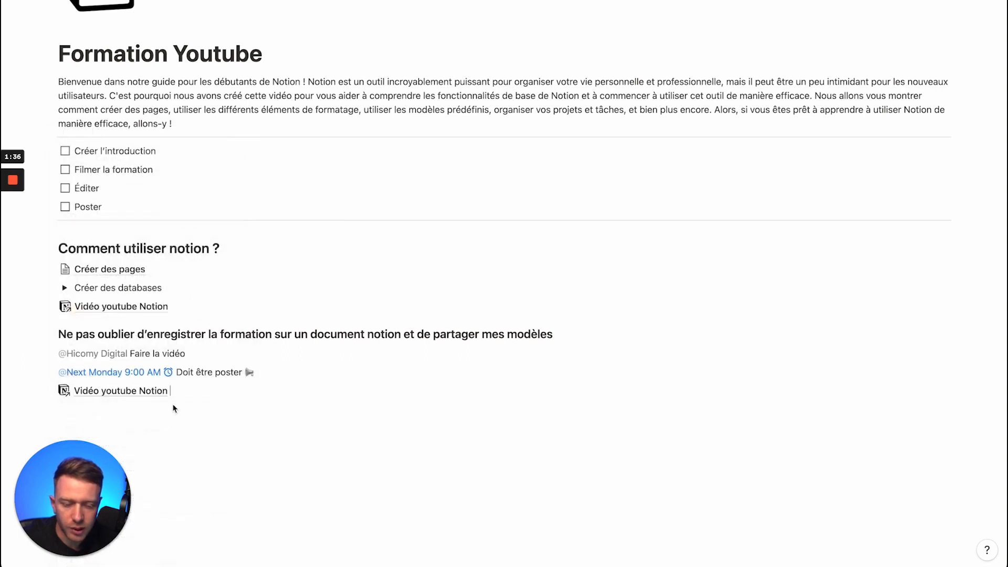
{"action": "type", "text": "Check this page"}
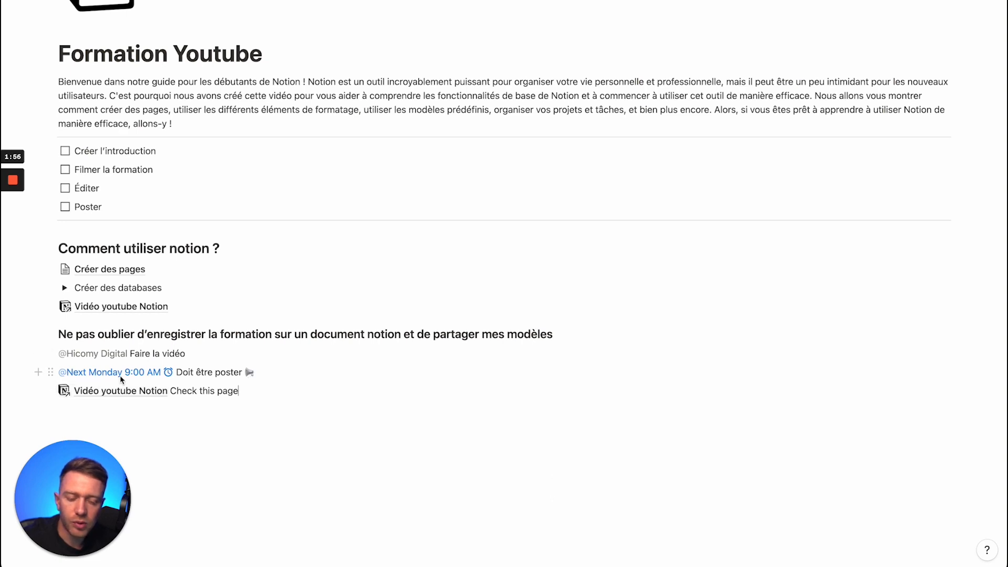
Step: Check the reminder's date and look through the inline and database block types available for a new line below the page mention
{"action": "mouse_move", "coordinate": [139, 370]}
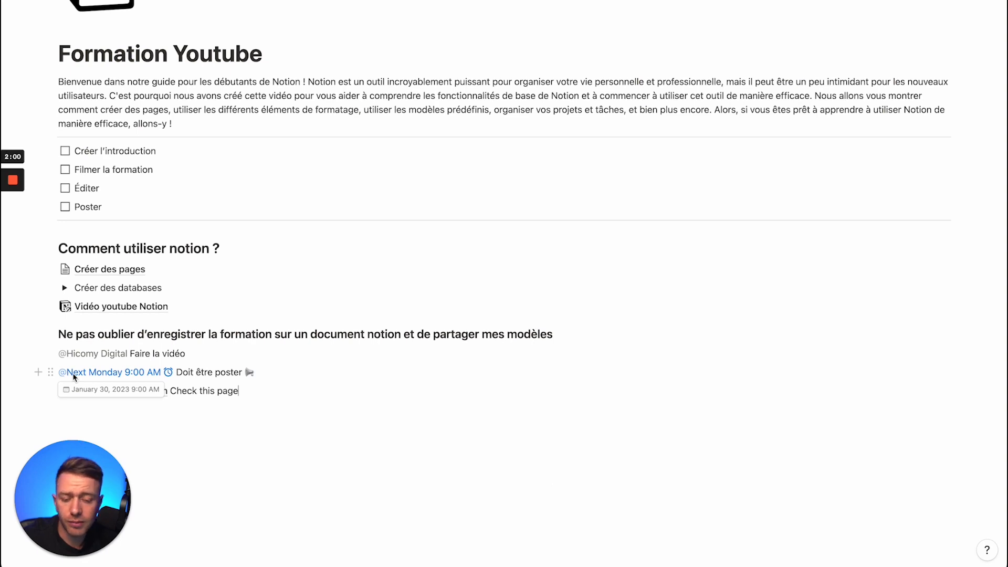
{"action": "scroll", "coordinate": [73, 373], "scroll_direction": "down", "scroll_amount": 1}
{"action": "left_click", "coordinate": [78, 396]}
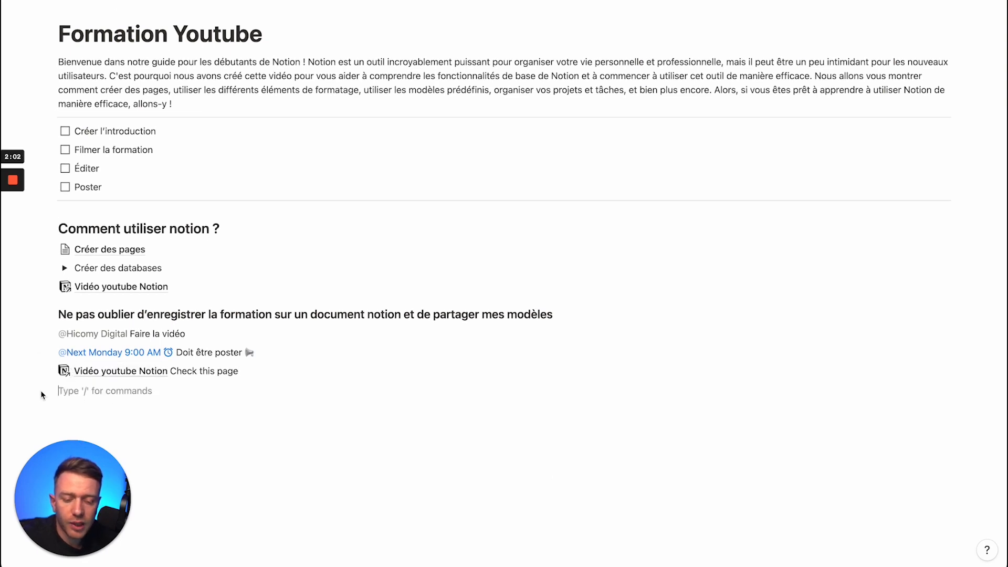
{"action": "left_click", "coordinate": [44, 395]}
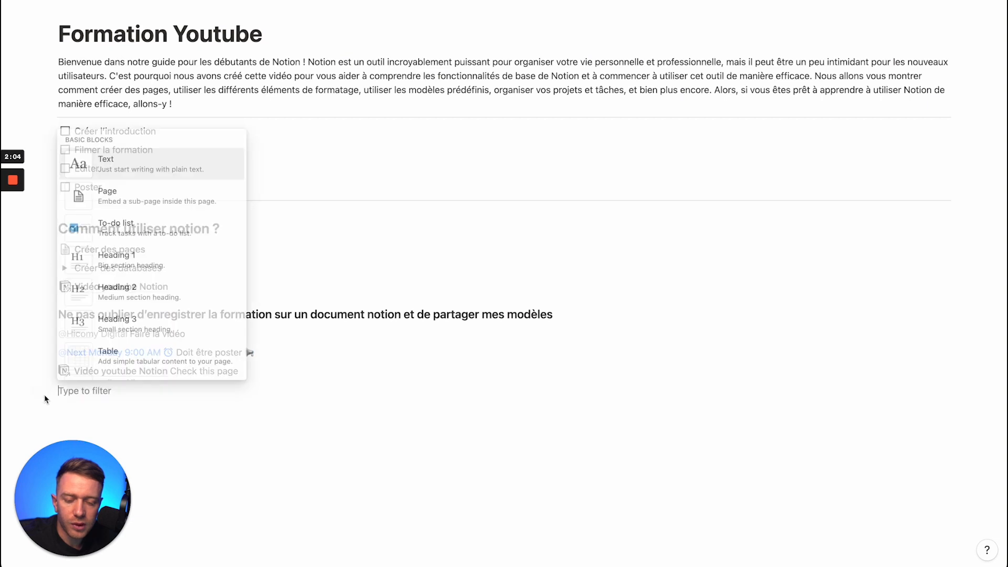
{"action": "scroll", "coordinate": [135, 303], "scroll_direction": "down", "scroll_amount": 10}
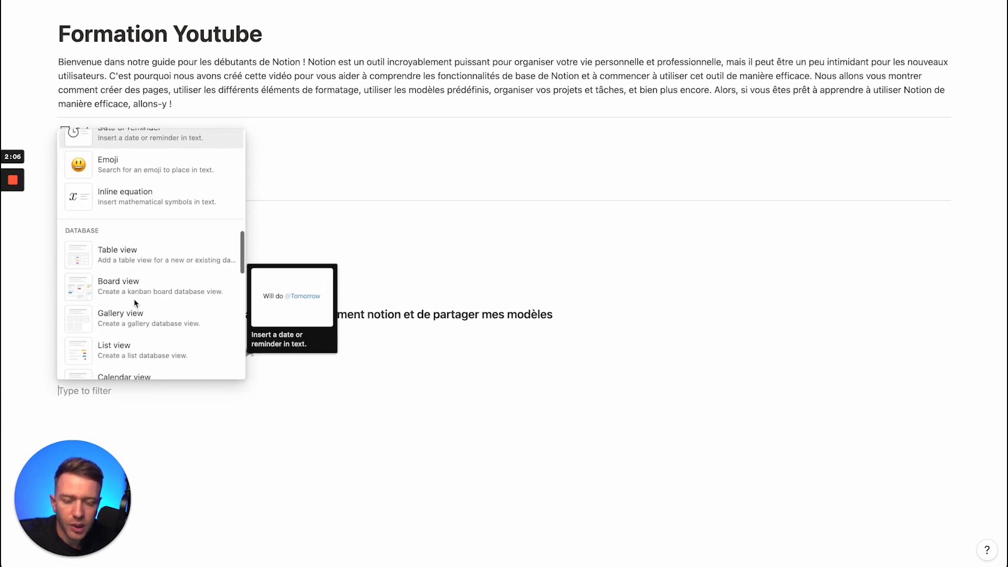
{"action": "scroll", "coordinate": [135, 303], "scroll_direction": "up", "scroll_amount": 3}
{"action": "scroll", "coordinate": [135, 176], "scroll_direction": "down", "scroll_amount": 1}
{"action": "scroll", "coordinate": [135, 237], "scroll_direction": "down", "scroll_amount": 2}
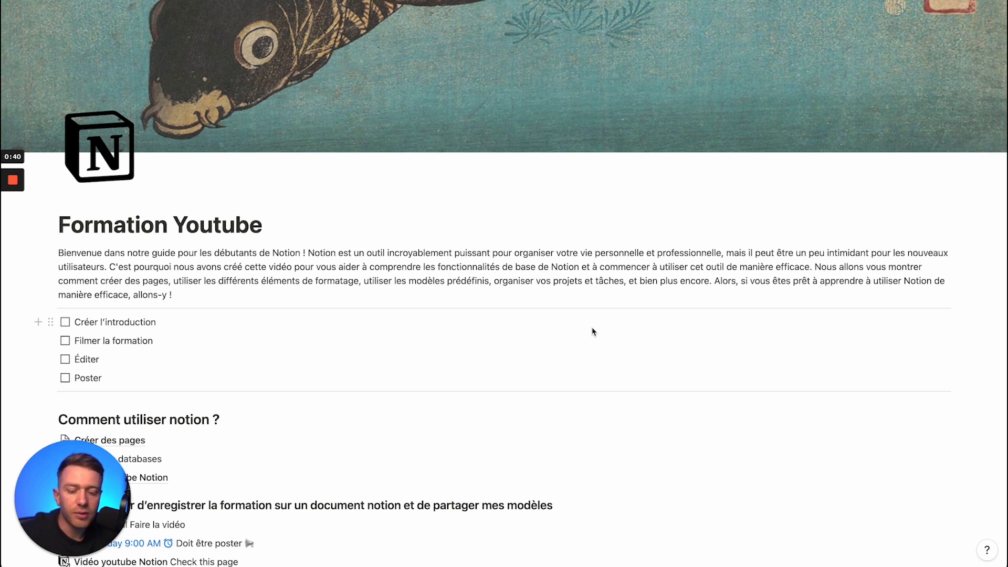
Step: Duplicate the divider under the to-do list and move the copy below the "Vidéo youtube Notion" page mention line
{"action": "scroll", "coordinate": [592, 332], "scroll_direction": "down", "scroll_amount": 5}
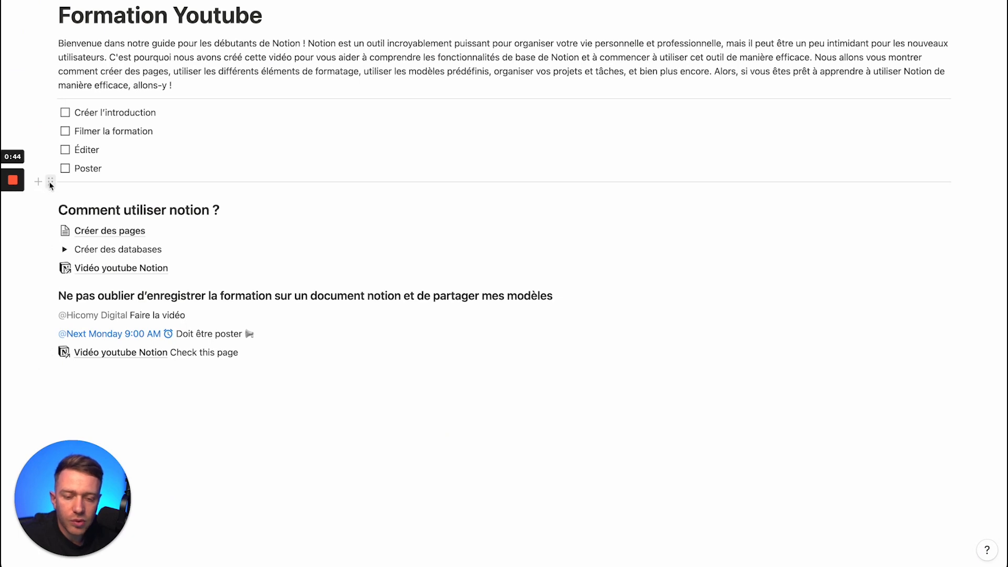
{"action": "left_click", "coordinate": [51, 184]}
{"action": "left_click", "coordinate": [75, 168]}
{"action": "left_click_drag", "start_coordinate": [55, 193], "coordinate": [51, 379]}
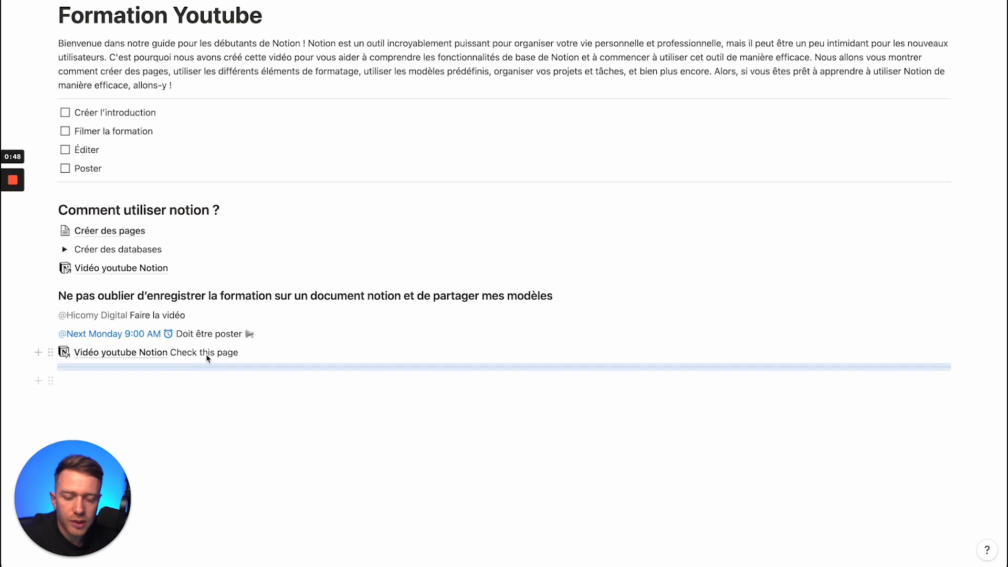
Step: Insert a table view below the new divider, using a new database as its data source
{"action": "left_click", "coordinate": [206, 397]}
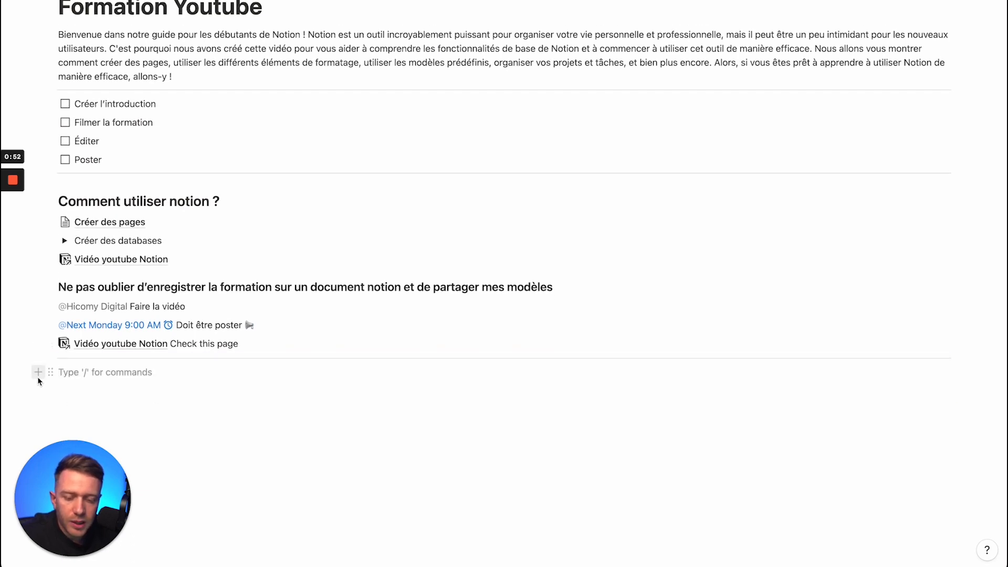
{"action": "left_click", "coordinate": [37, 373]}
{"action": "scroll", "coordinate": [150, 299], "scroll_direction": "down", "scroll_amount": 5}
{"action": "scroll", "coordinate": [150, 303], "scroll_direction": "down", "scroll_amount": 5}
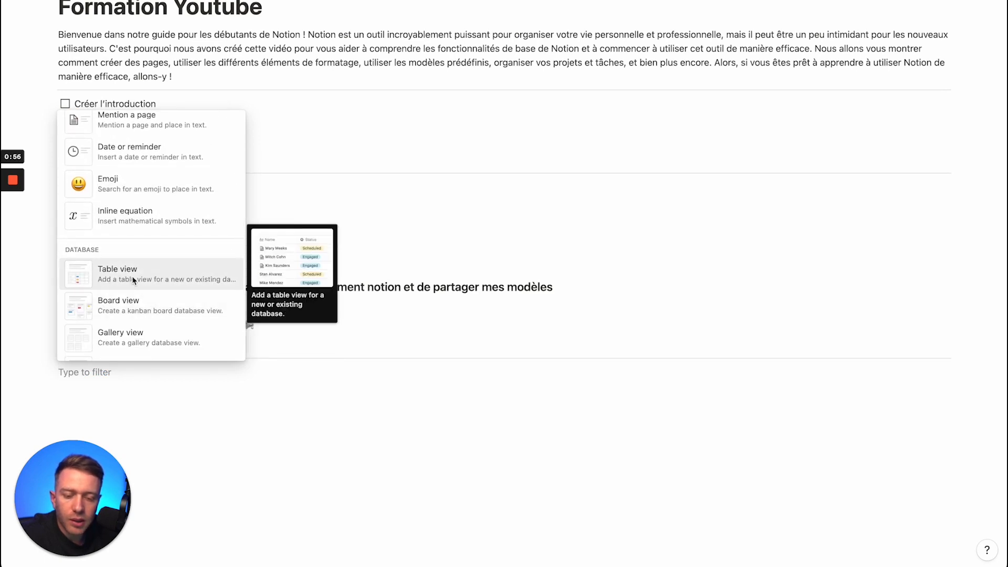
{"action": "left_click", "coordinate": [134, 281]}
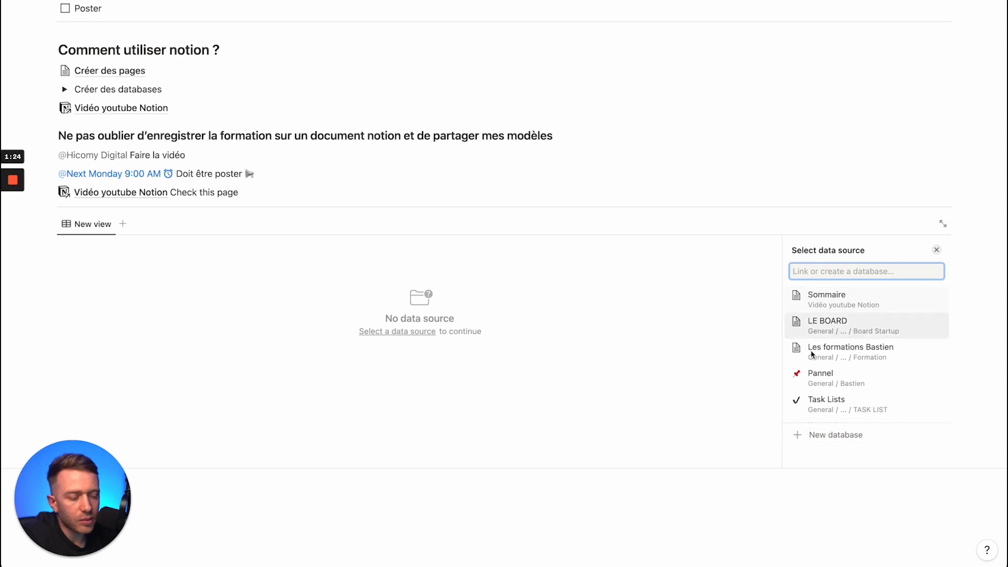
{"action": "left_click", "coordinate": [817, 437]}
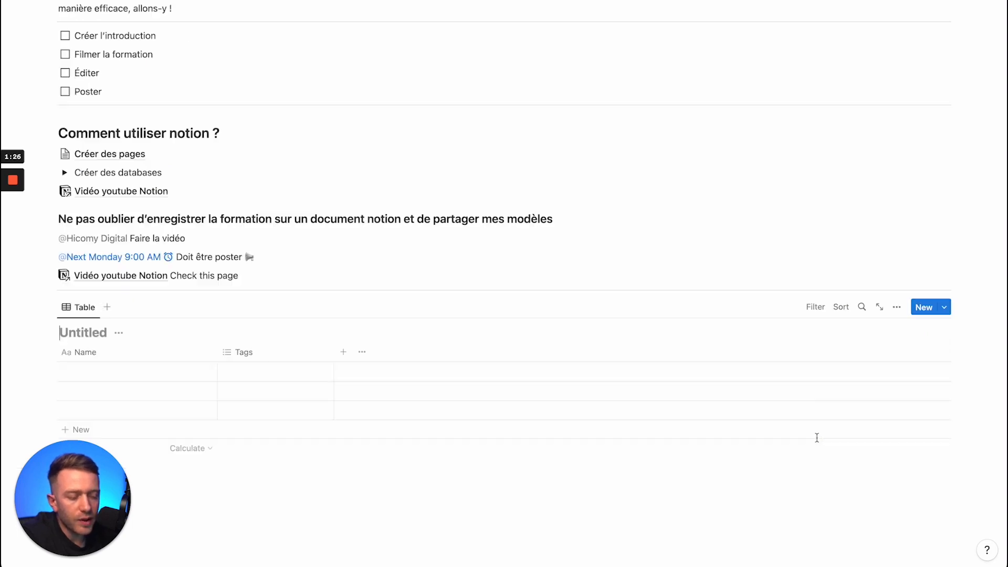
Step: Title the new table database "Vidéo" and start an empty line below it
{"action": "scroll", "coordinate": [199, 331], "scroll_direction": "down", "scroll_amount": 2}
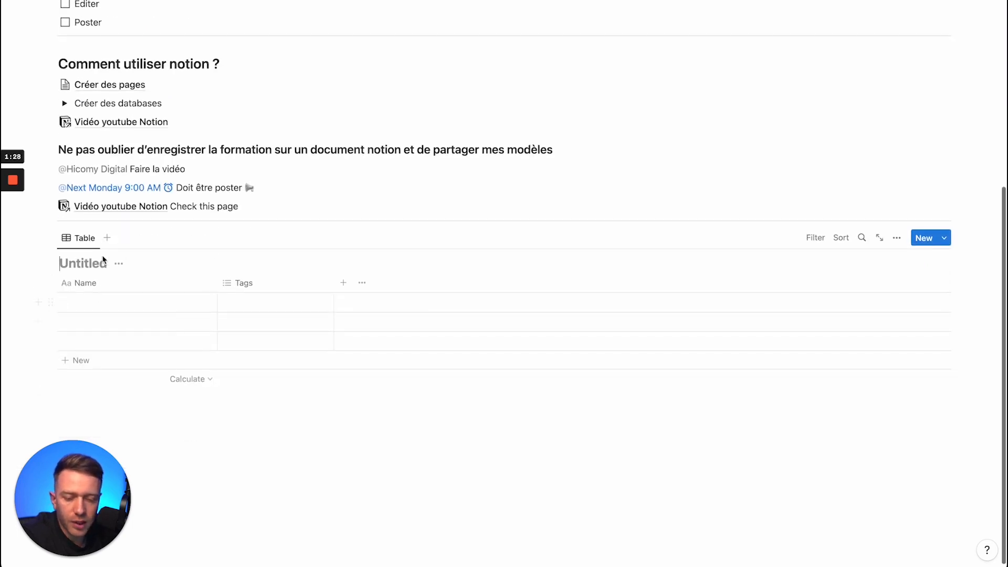
{"action": "type", "text": "Vi"}
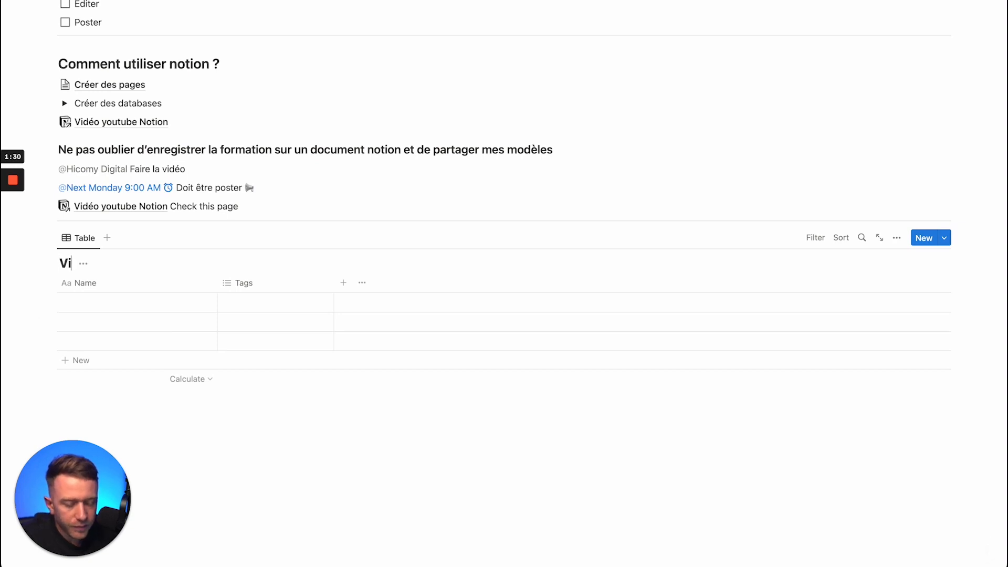
{"action": "type", "text": "déo"}
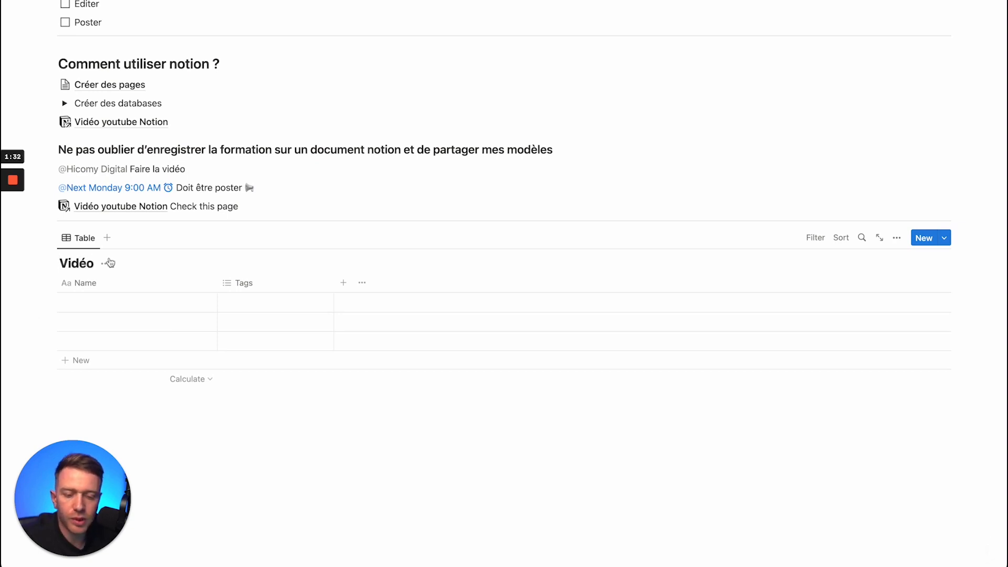
{"action": "left_click", "coordinate": [275, 401]}
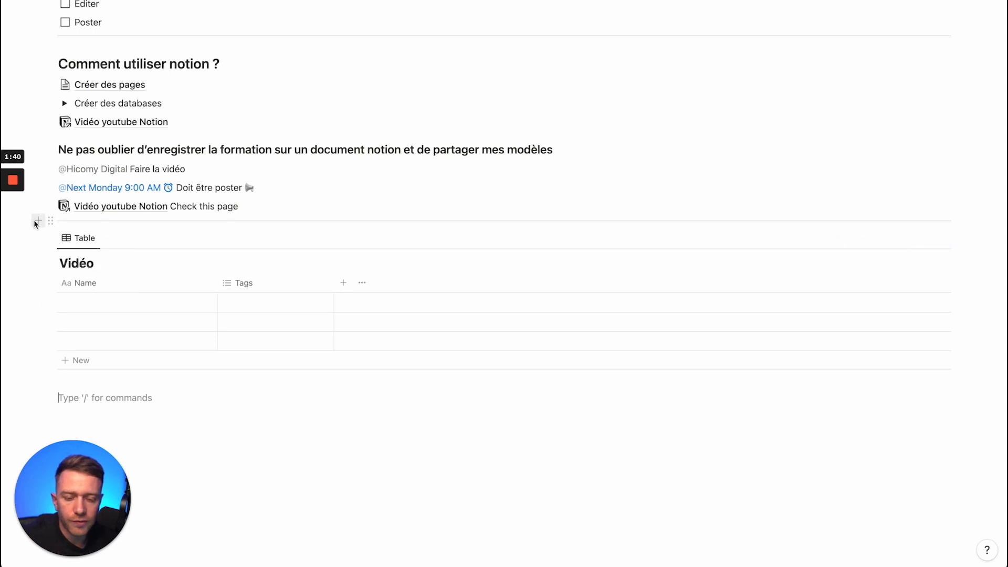
Step: Insert a callout between the last divider and the Vidéo table and write "Sommaire" in it
{"action": "left_click", "coordinate": [37, 221]}
{"action": "scroll", "coordinate": [175, 363], "scroll_direction": "down", "scroll_amount": 4}
{"action": "scroll", "coordinate": [176, 362], "scroll_direction": "down", "scroll_amount": 3}
{"action": "left_click", "coordinate": [176, 378]}
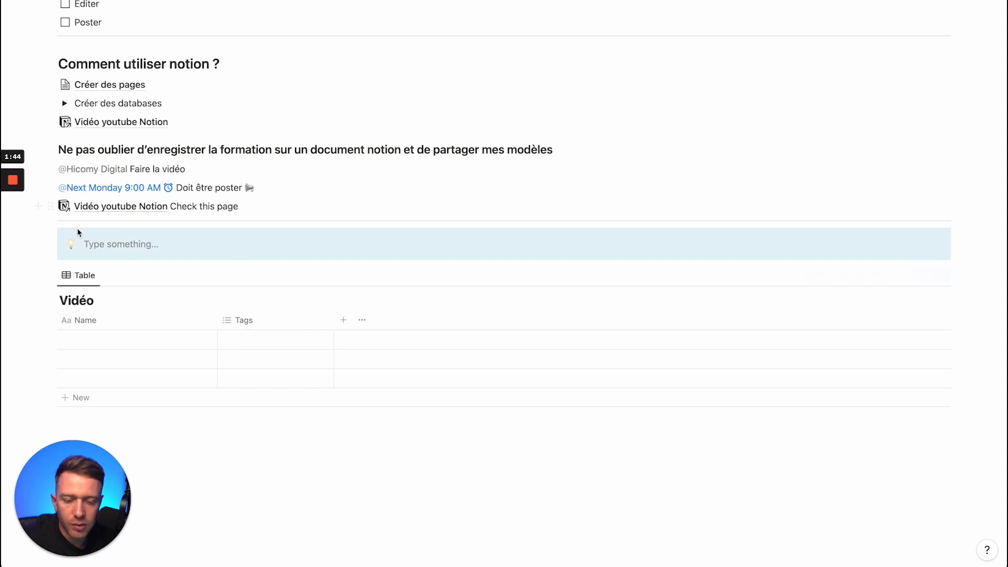
{"action": "type", "text": "Sommaire"}
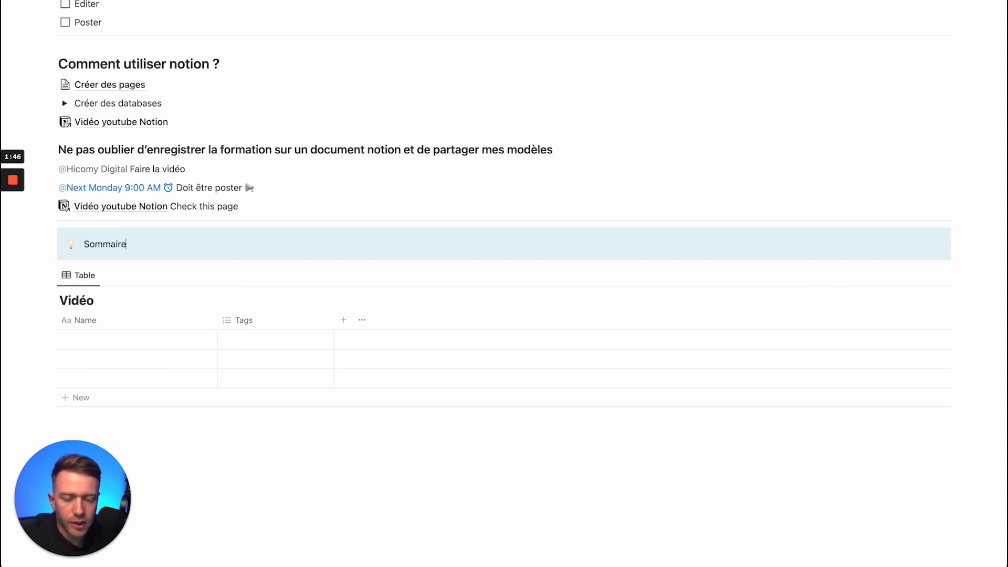
Step: Add the eight-point outline starting with "1. Introduction à Notion et ses fonctionnalités" and move it inside the "Sommaire" callout
{"action": "key", "text": "Return"}
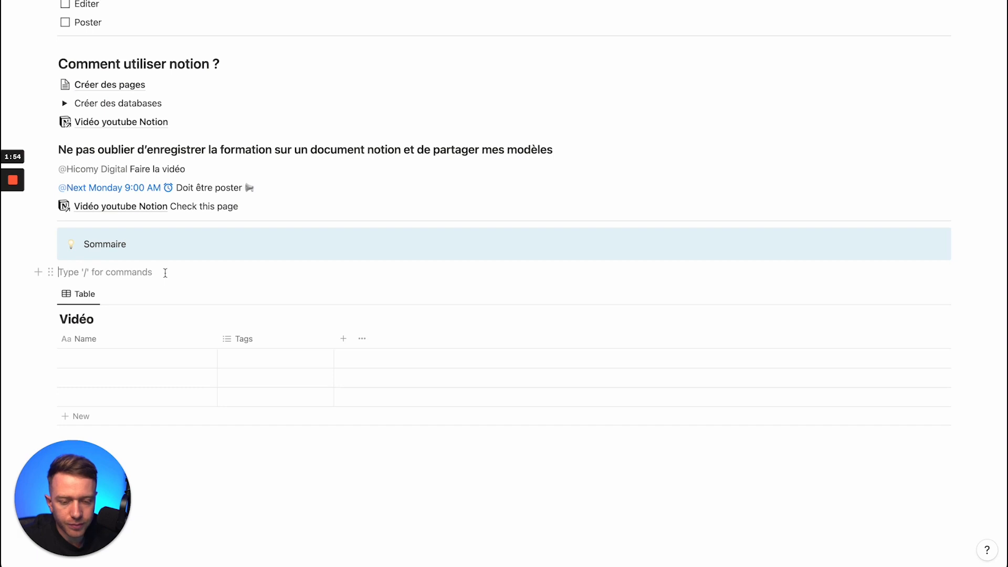
{"action": "type", "text": "1. Introduction à Notion et ses fonctionnalités 2. Comment créer une page et utiliser les différents éléments de formatage 3. Comment utiliser les modèles prédéfinis pour organiser votre vie personnelle et professionnelle 4. Comment utiliser les tableaux et les sous-pages pour organiser vos projets et tâches 5. Comment utiliser les blocs de référence pour relier des pages entre elles 6. Comment partager et collaborer sur des pages avec d'autres personnes 7. Conseils et astuces pour tirer le meilleur parti de Notion 8. Conclusion et prochaines étapes pour continuer à apprendre et utiliser Notion efficacement."}
{"action": "left_click_drag", "start_coordinate": [50, 272], "coordinate": [98, 252]}
{"action": "left_click", "coordinate": [98, 263]}
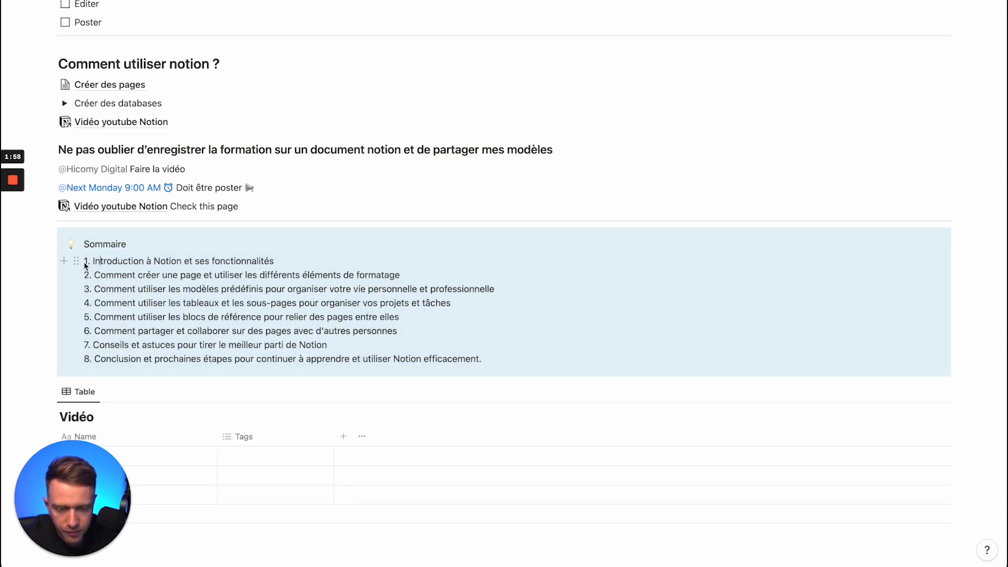
Step: Copy outline point 1, "Introduction à Notion et ses fonctionnalités", into the Name of the Vidéo table's first row
{"action": "scroll", "coordinate": [128, 322], "scroll_direction": "down", "scroll_amount": 2}
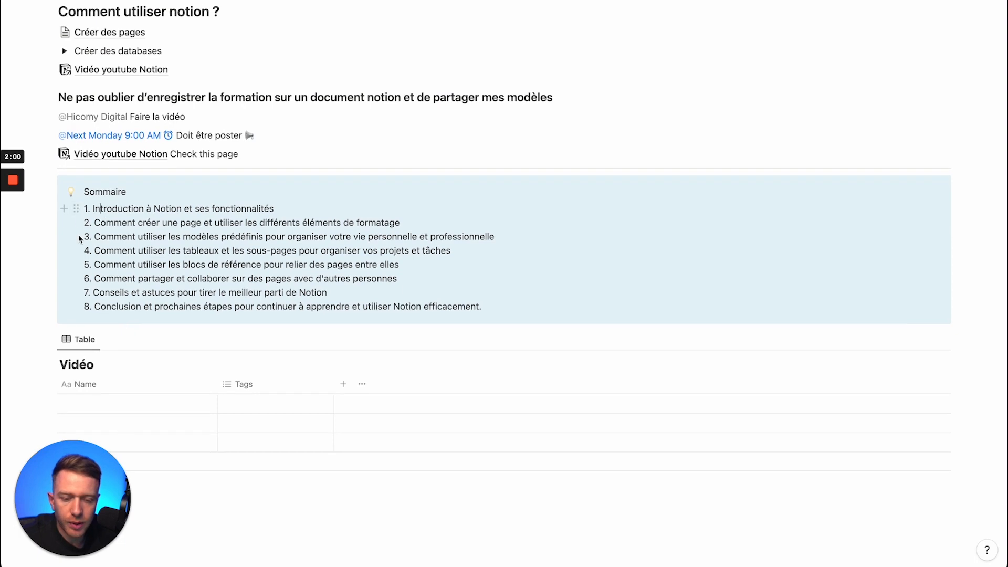
{"action": "scroll", "coordinate": [141, 247], "scroll_direction": "down", "scroll_amount": 2}
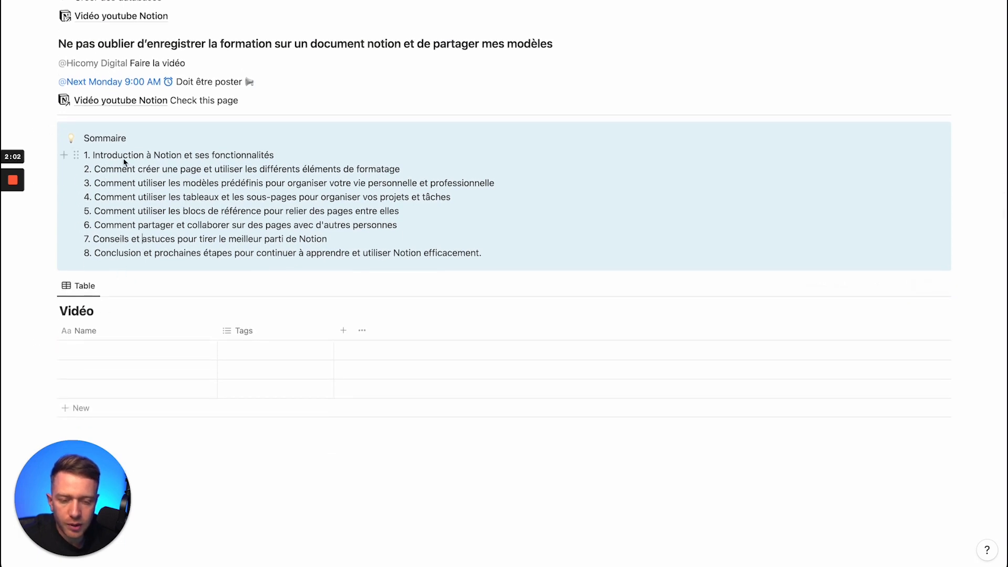
{"action": "left_click_drag", "start_coordinate": [94, 158], "coordinate": [268, 162]}
{"action": "left_click", "coordinate": [109, 353]}
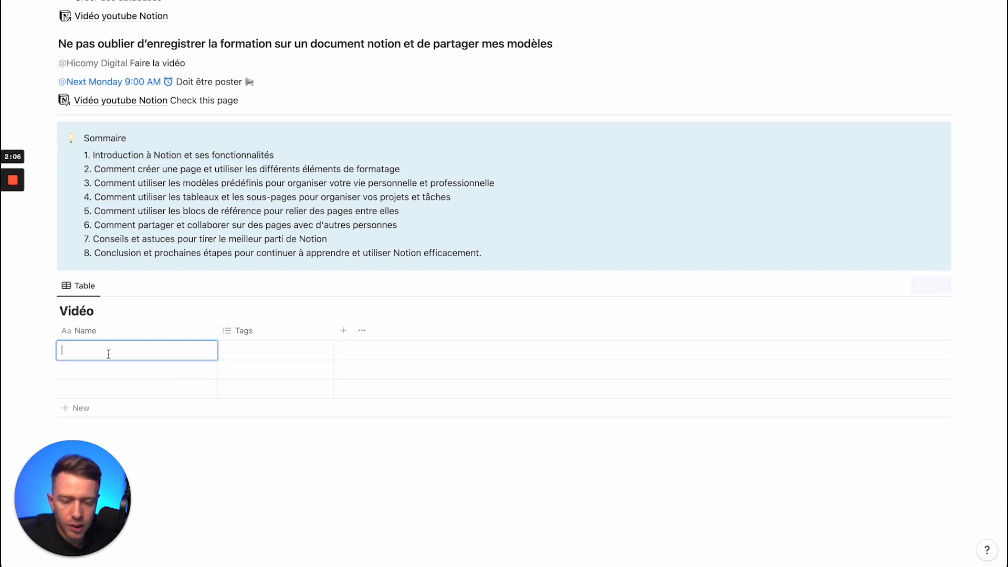
{"action": "type", "text": "Introduction à Notion et ses fonctionnalités"}
{"action": "key", "text": "Escape"}
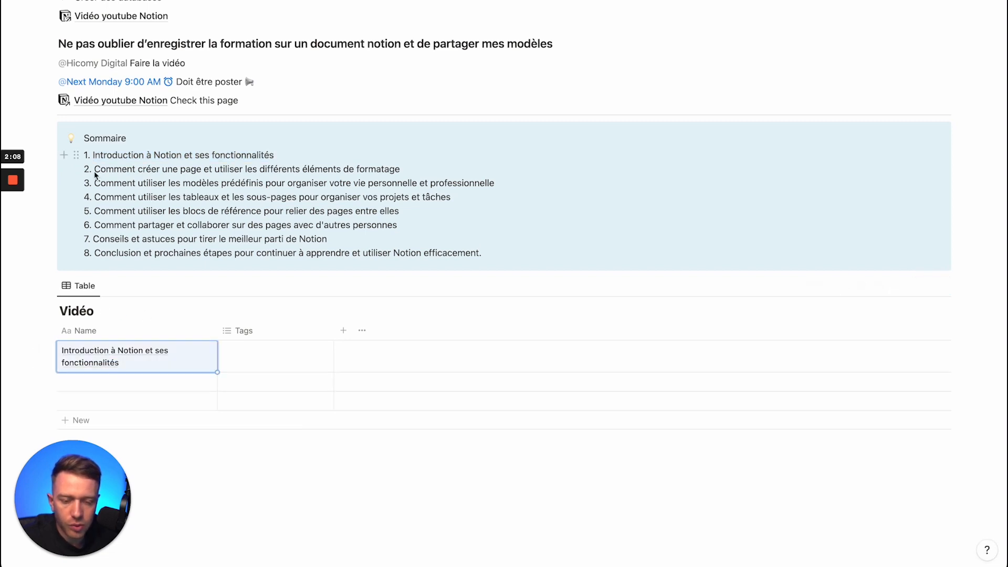
Step: Copy outline point 2, "Comment créer une page et utiliser les différents éléments de formatage", into the second row's Name
{"action": "left_click_drag", "start_coordinate": [95, 174], "coordinate": [409, 176]}
{"action": "key", "text": "super+c"}
{"action": "left_click", "coordinate": [112, 381]}
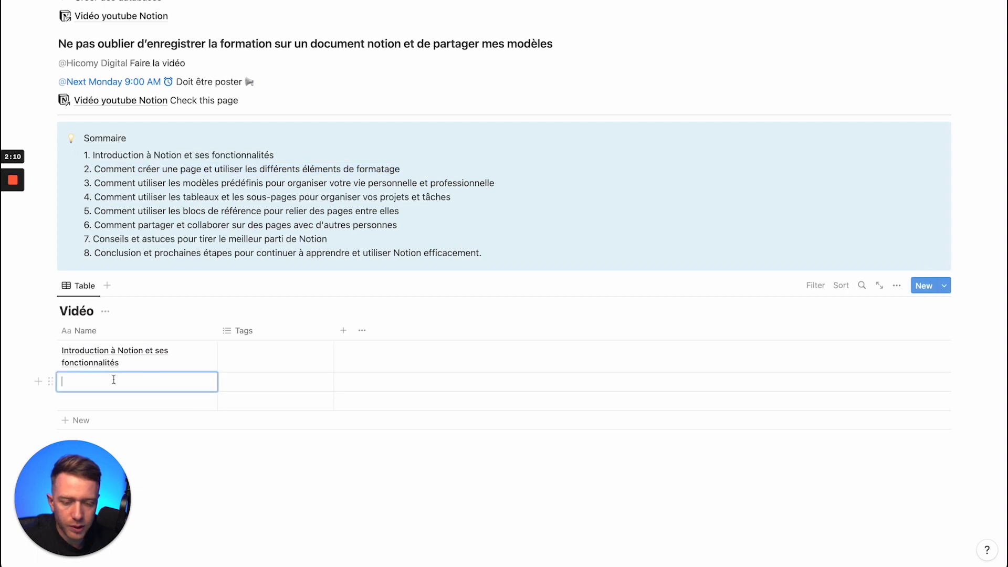
{"action": "key", "text": "super+v"}
{"action": "key", "text": "Escape"}
Step: Copy outline point 3, "Comment utiliser les modèles prédéfinis pour organiser votre vie personnelle et professionnelle", into the third row's Name
{"action": "left_click_drag", "start_coordinate": [95, 183], "coordinate": [496, 185]}
{"action": "key", "text": "super+c"}
{"action": "left_click", "coordinate": [142, 408]}
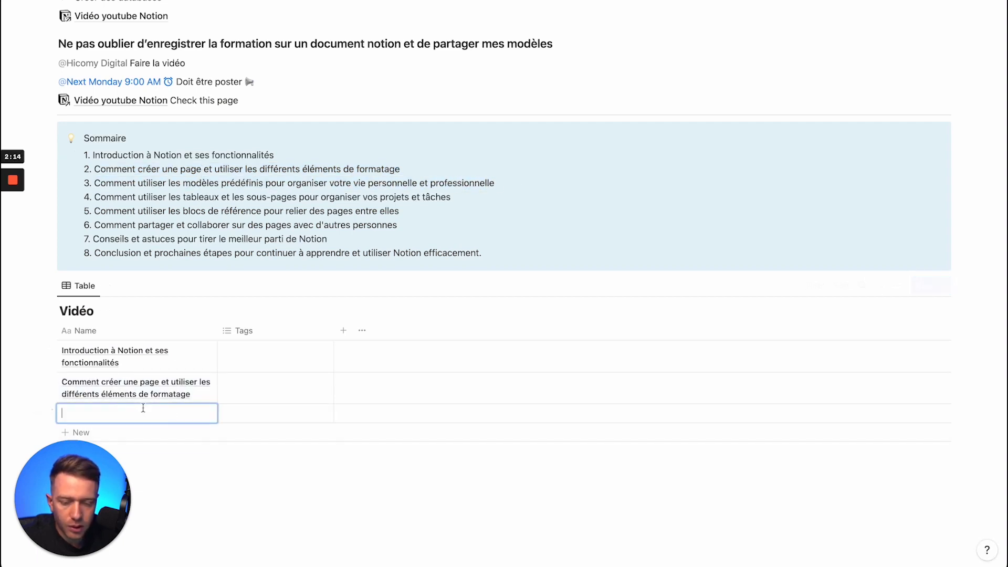
{"action": "key", "text": "super+v"}
{"action": "key", "text": "Escape"}
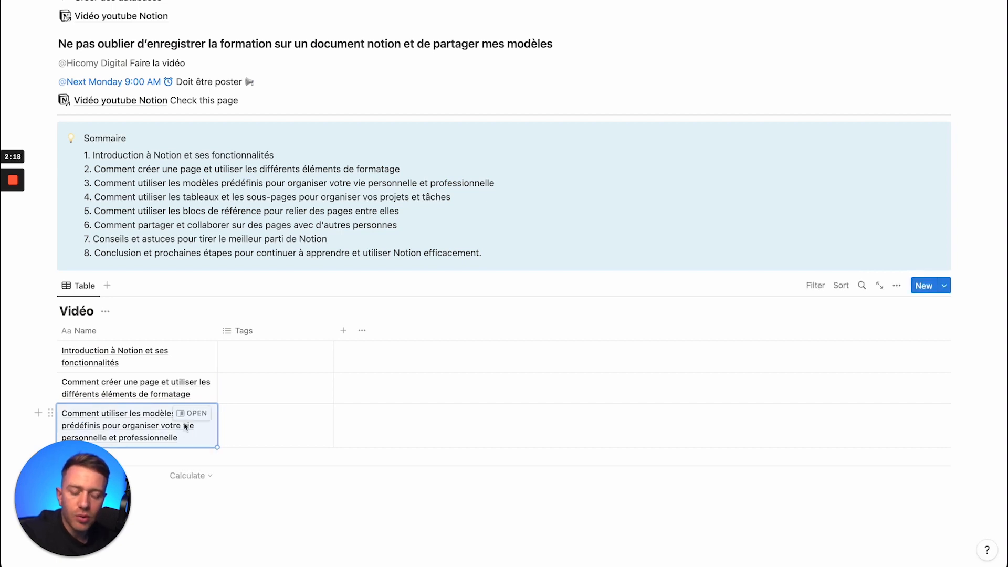
Step: Open the "Introduction à Notion et ses fonctionnalités" row as a page, view its properties and content area, and close it
{"action": "scroll", "coordinate": [185, 425], "scroll_direction": "down", "scroll_amount": 5}
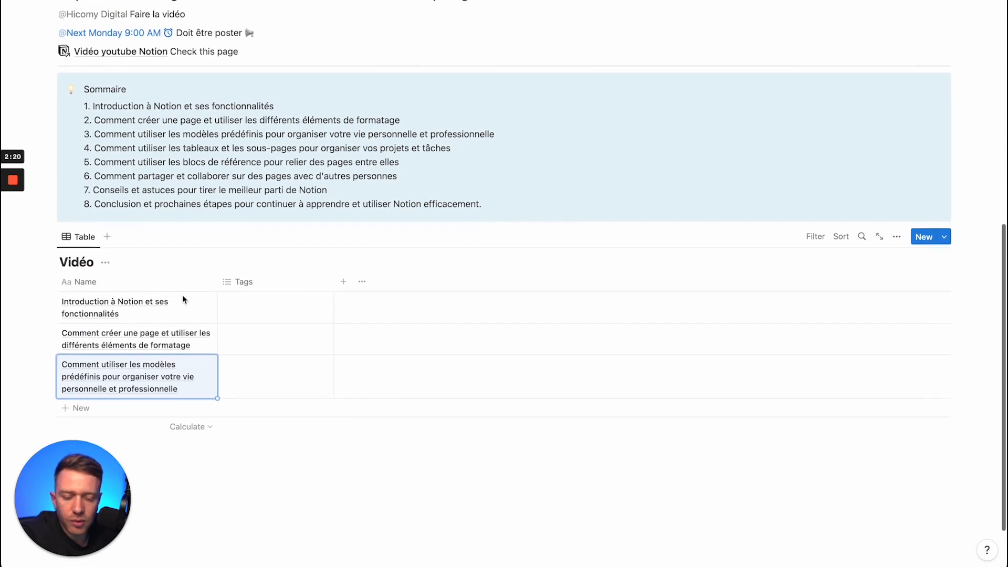
{"action": "left_click", "coordinate": [189, 227]}
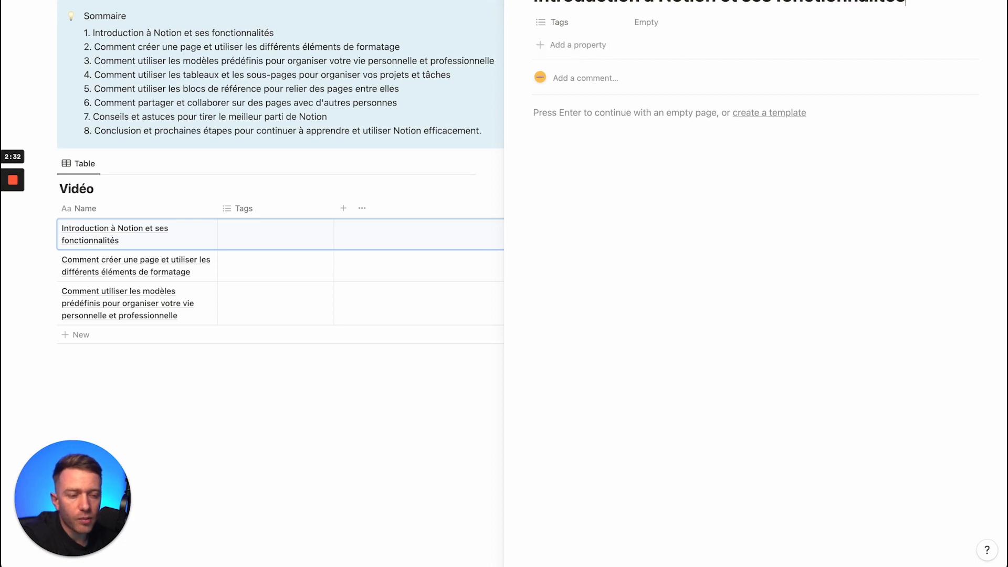
{"action": "key", "text": "Escape"}
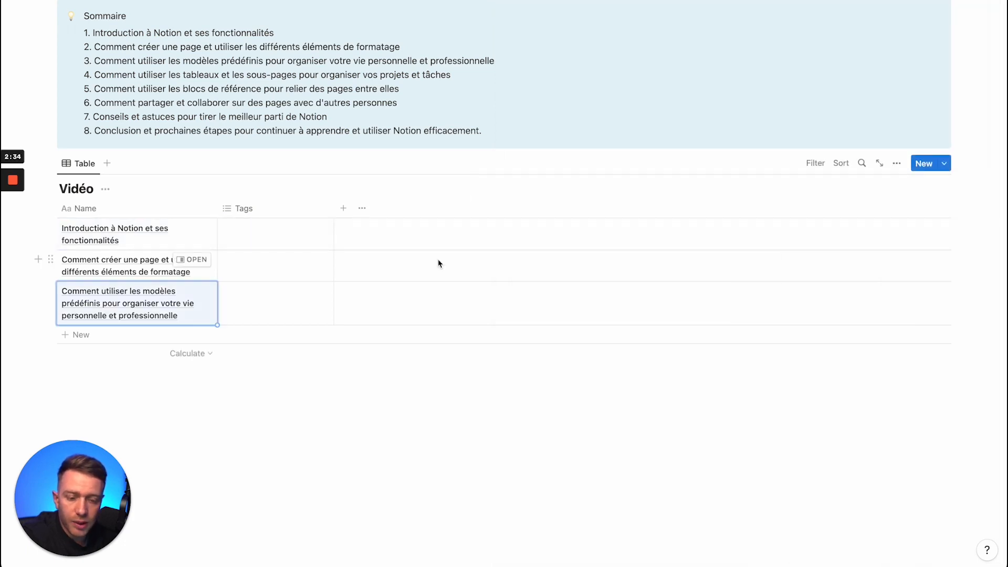
Step: Rename the table's Tags property to "Stage"
{"action": "left_click", "coordinate": [260, 208]}
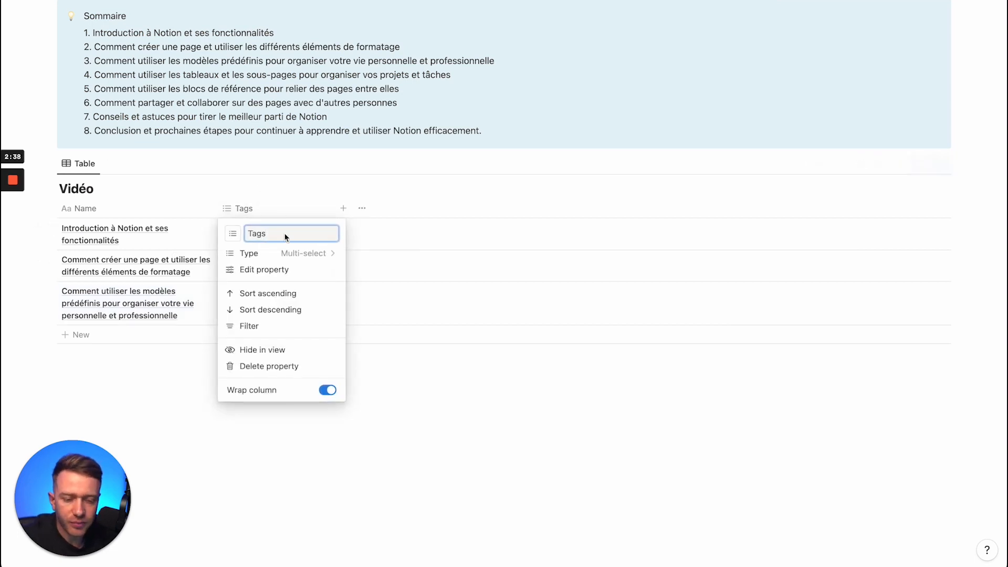
{"action": "double_click", "coordinate": [270, 234]}
{"action": "type", "text": "Stage"}
{"action": "left_click", "coordinate": [273, 430]}
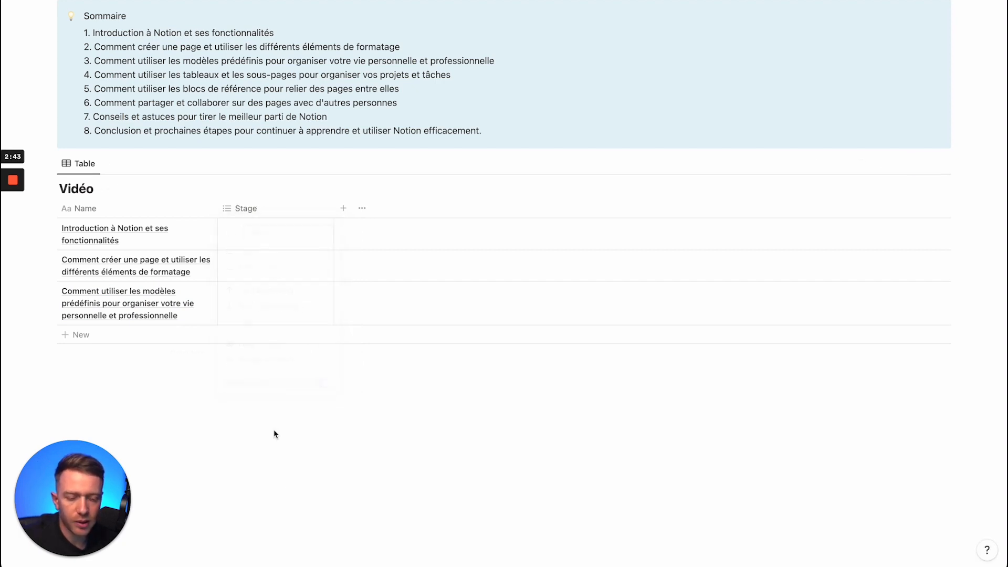
Step: Create the Stage option "To do" and assign it to the first row
{"action": "left_click", "coordinate": [269, 237]}
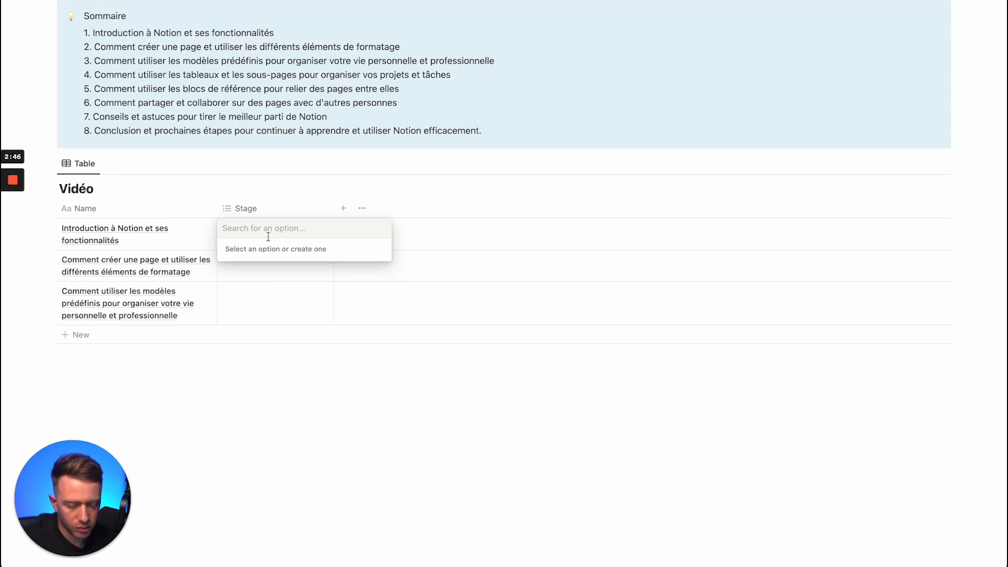
{"action": "type", "text": "To do"}
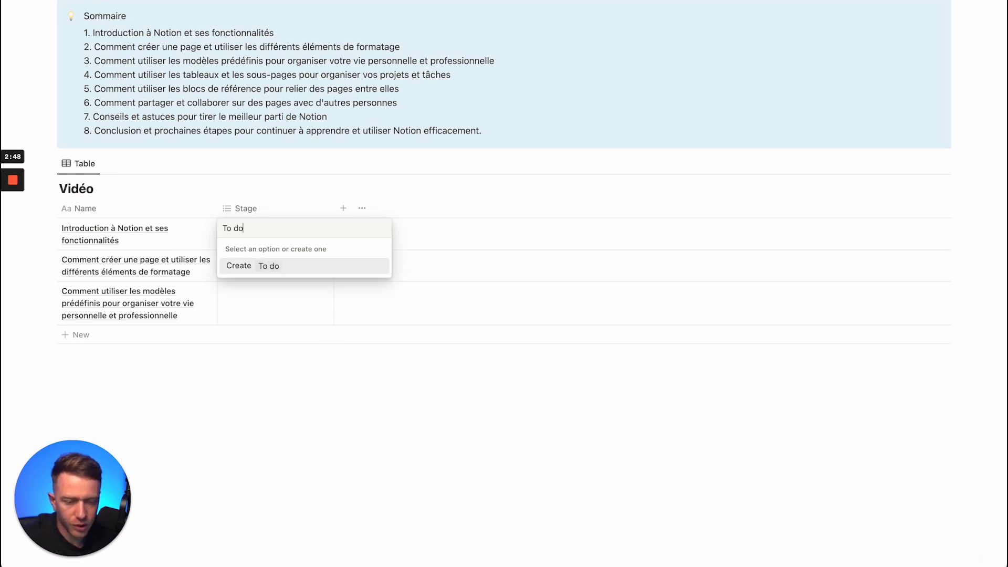
{"action": "left_click", "coordinate": [270, 267]}
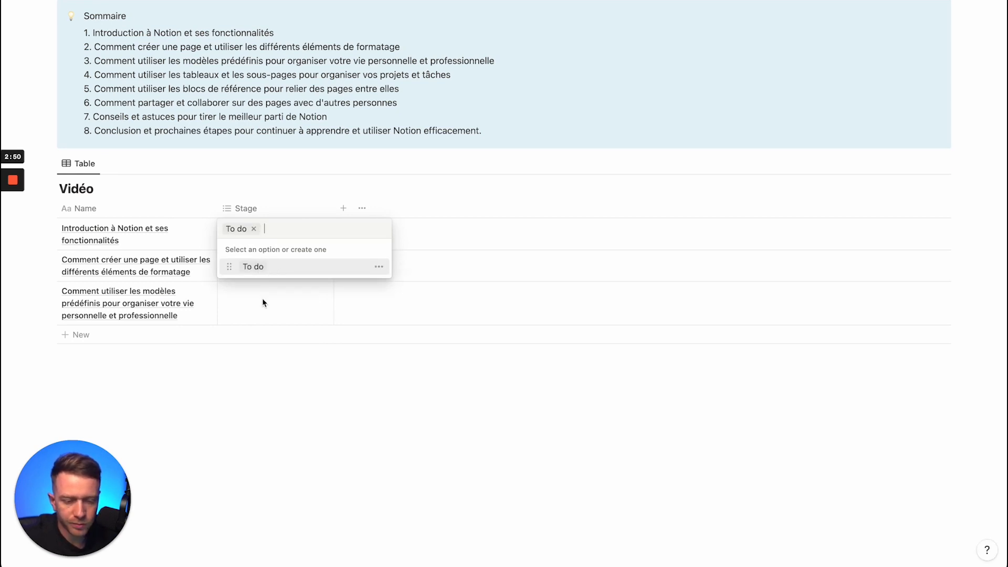
{"action": "key", "text": "Escape"}
Step: Create the Stage option "En cours" and assign it to the second row
{"action": "left_click", "coordinate": [267, 260]}
{"action": "type", "text": "En cours"}
{"action": "key", "text": "Return"}
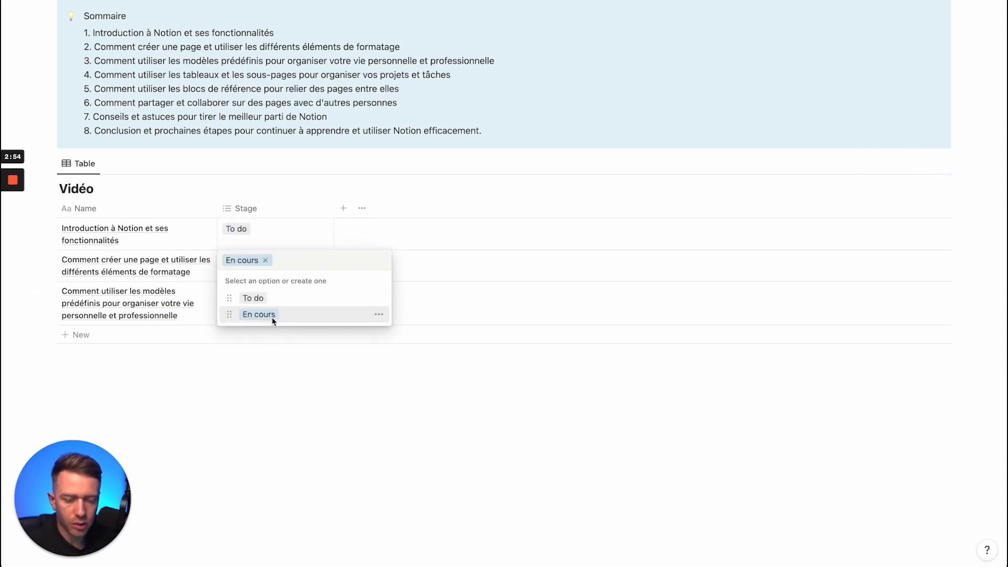
{"action": "key", "text": "Escape"}
Step: Create the Stage option "Finit" and assign it to the third row
{"action": "left_click", "coordinate": [268, 300]}
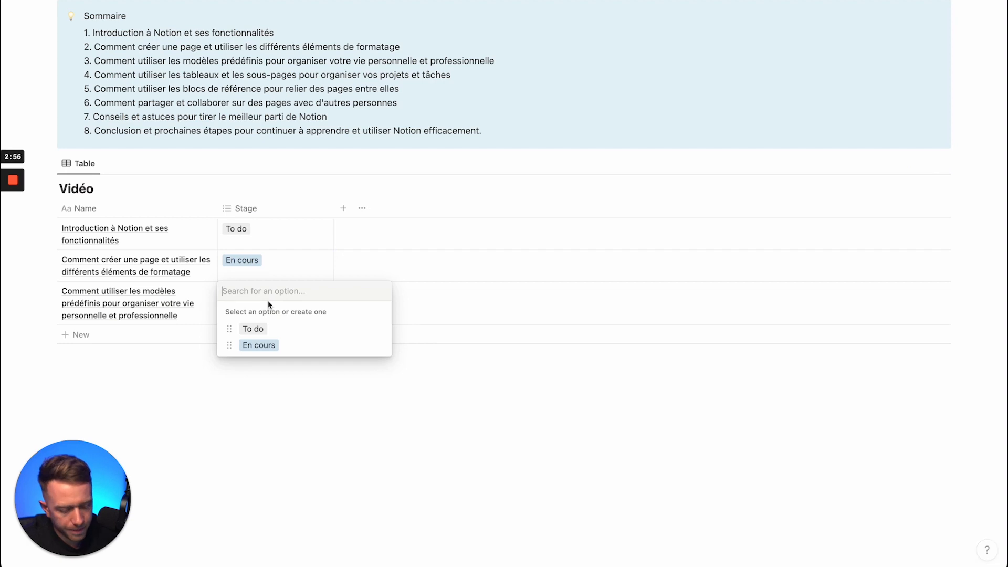
{"action": "type", "text": "Done"}
{"action": "key", "text": "super+a"}
{"action": "type", "text": "Finit"}
{"action": "key", "text": "Return"}
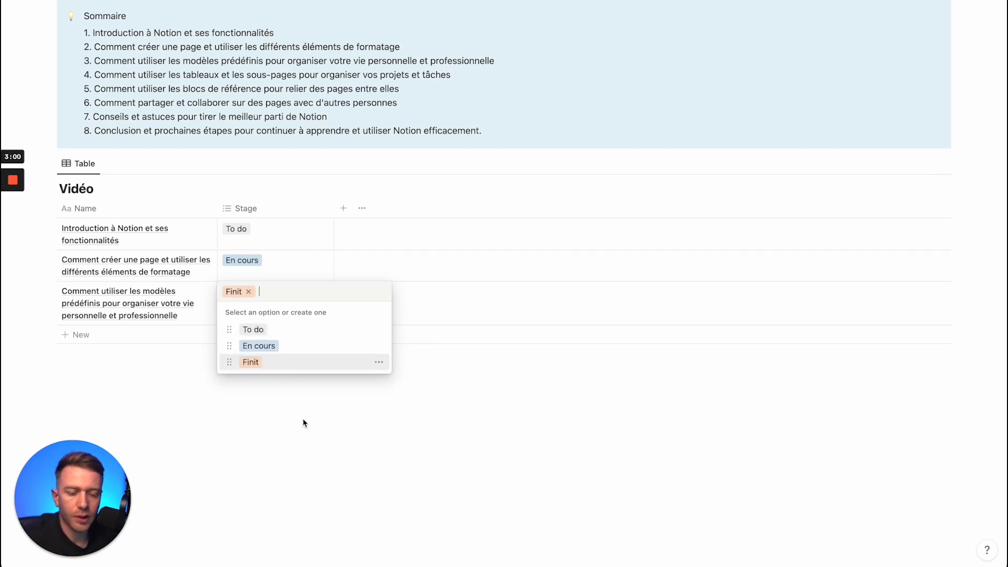
{"action": "key", "text": "Escape"}
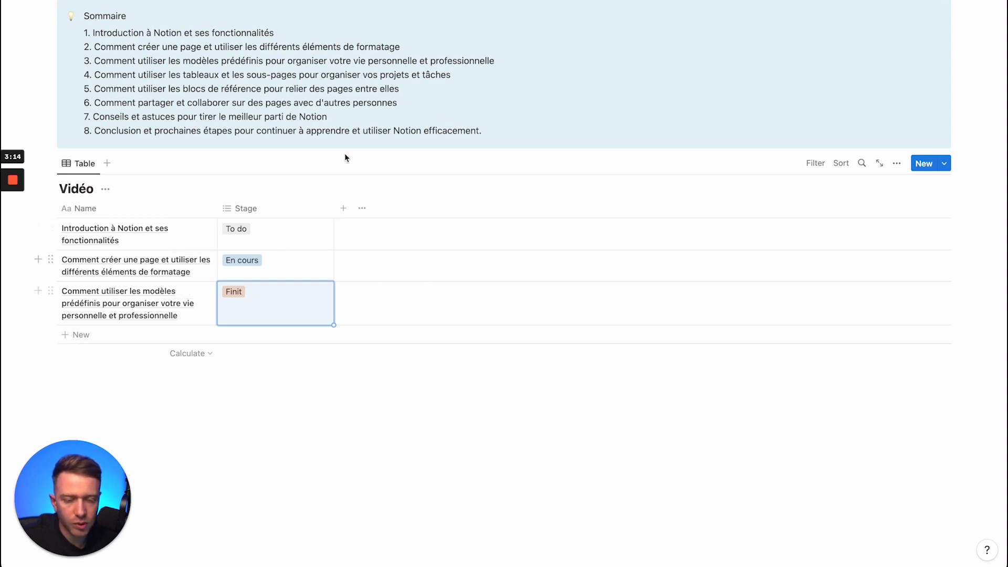
Step: Add a Number property to the Vidéo table after the Stage column
{"action": "left_click", "coordinate": [344, 209]}
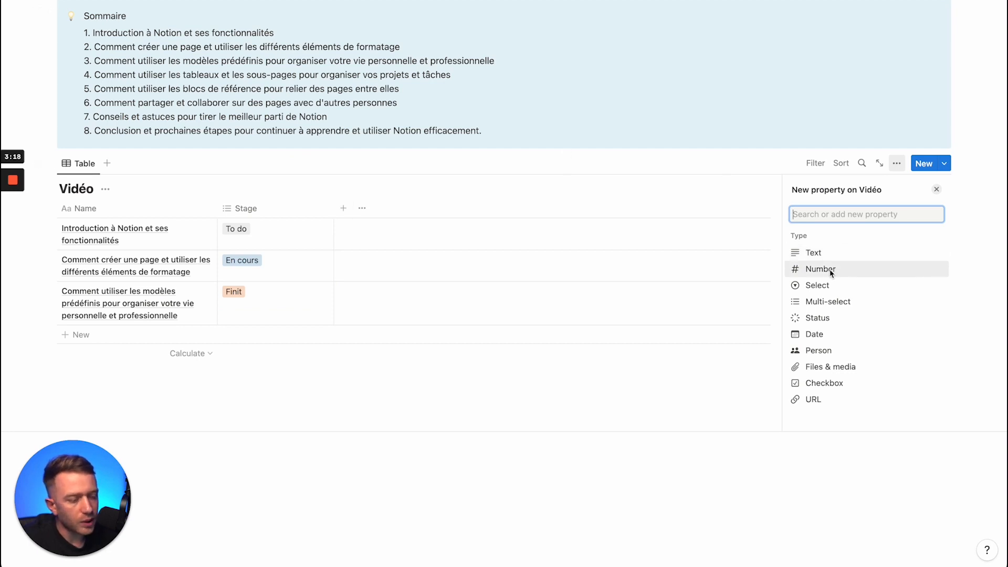
{"action": "scroll", "coordinate": [802, 371], "scroll_direction": "down", "scroll_amount": 5}
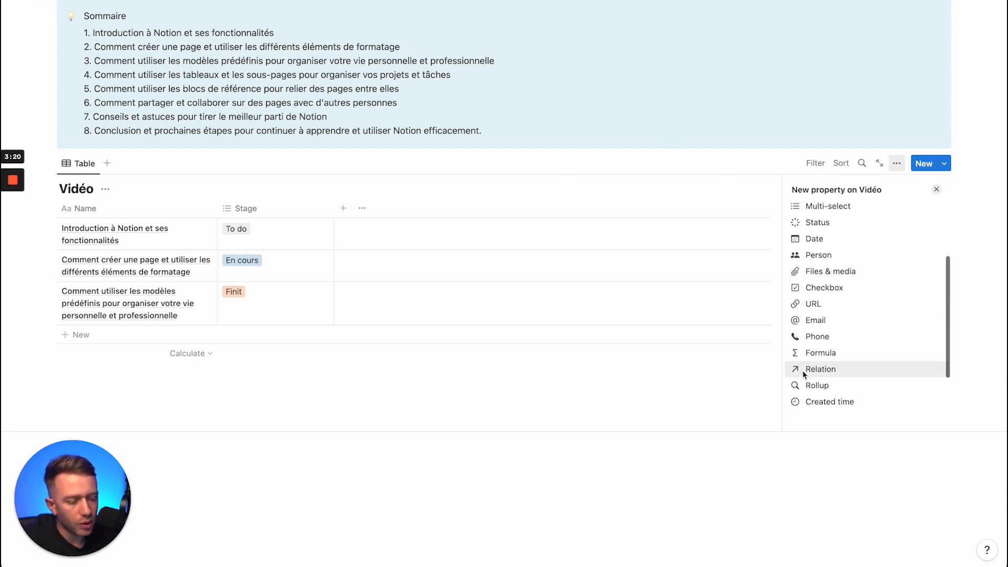
{"action": "scroll", "coordinate": [826, 279], "scroll_direction": "up", "scroll_amount": 5}
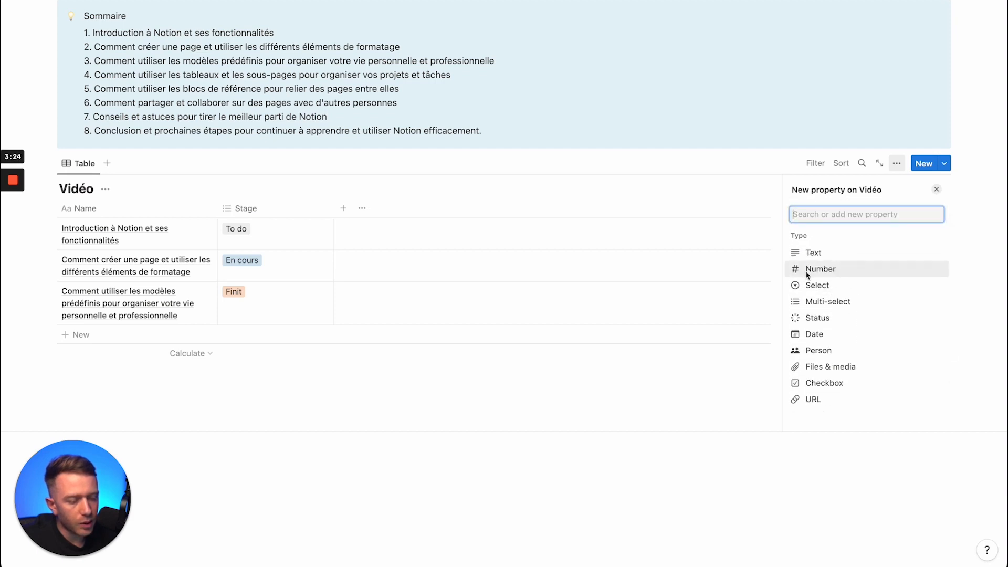
{"action": "left_click", "coordinate": [809, 269]}
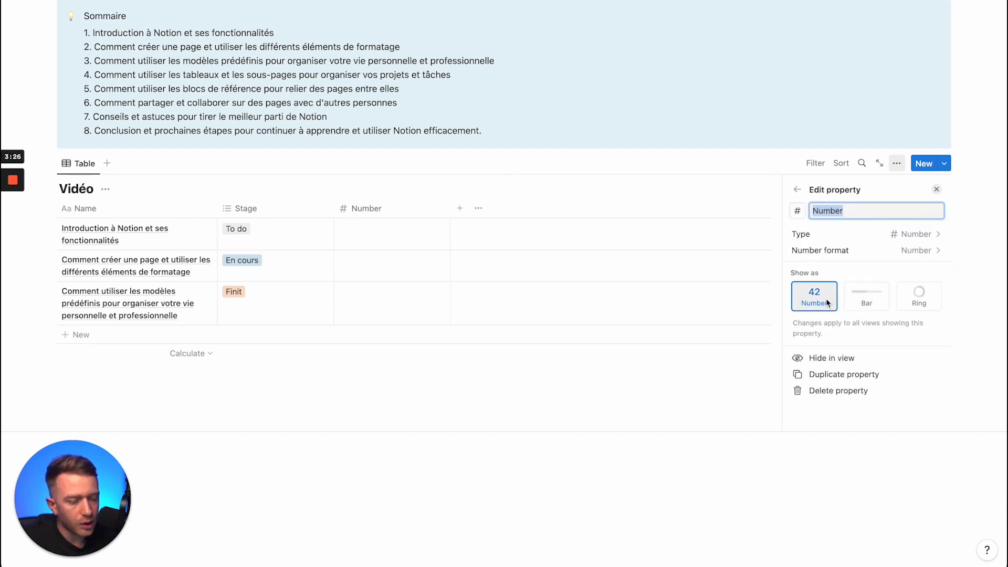
Step: Show the Number property as a bar, keeping the green colour and the division by 100
{"action": "left_click", "coordinate": [873, 303]}
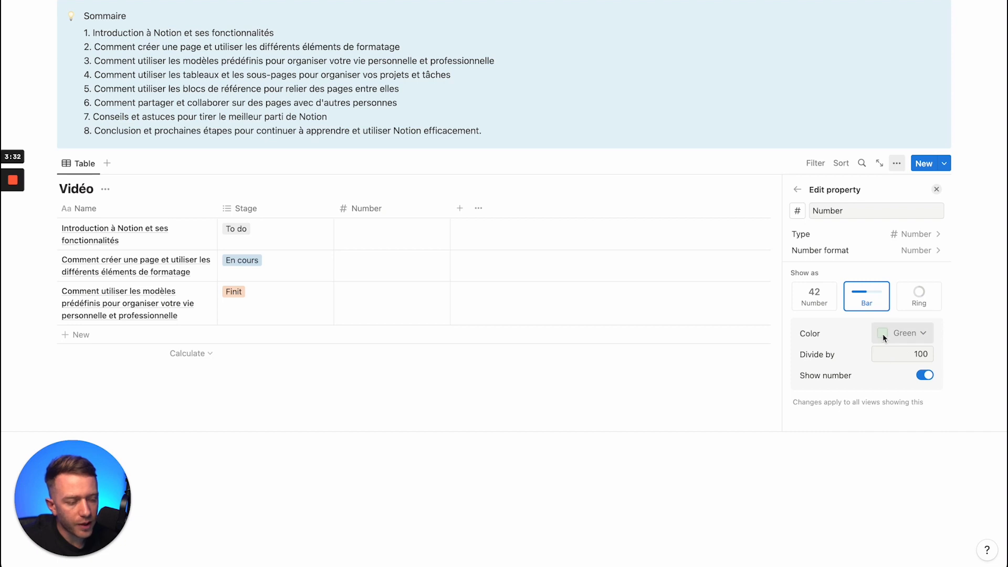
{"action": "left_click", "coordinate": [920, 333]}
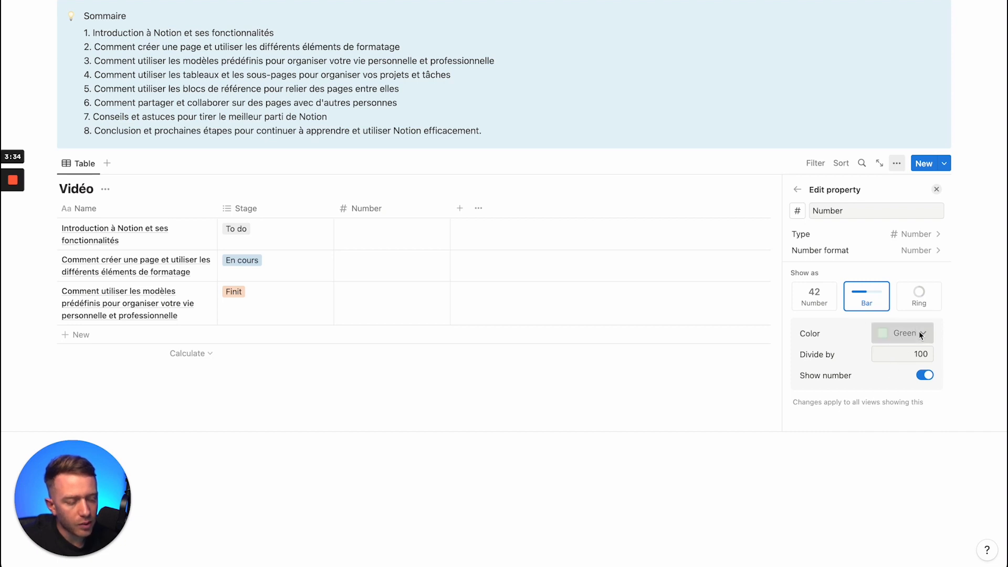
{"action": "left_click", "coordinate": [914, 331]}
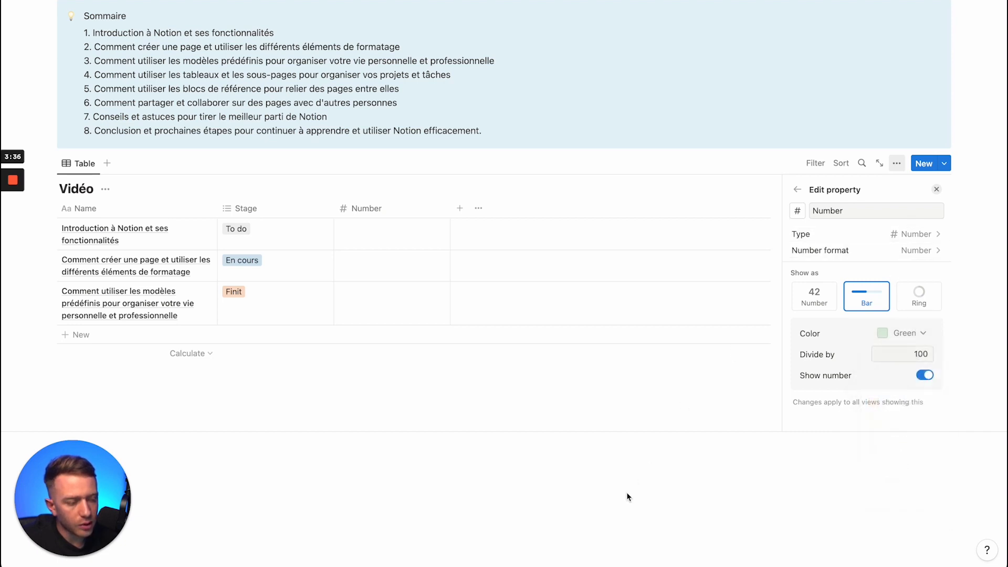
{"action": "left_click", "coordinate": [694, 503]}
Step: Enter 50 as the Number value of the first row
{"action": "left_click", "coordinate": [392, 231]}
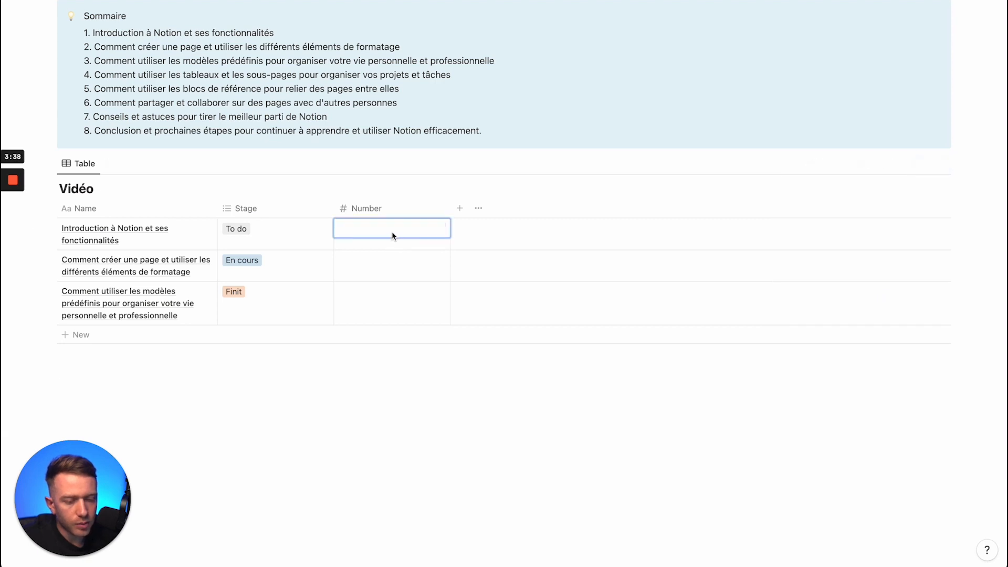
{"action": "type", "text": "50"}
{"action": "key", "text": "Return"}
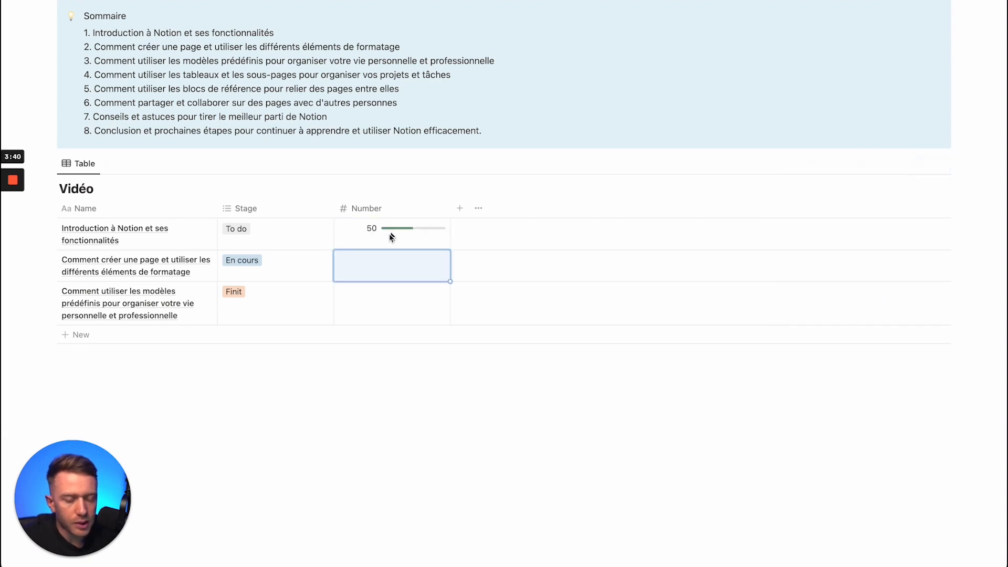
Step: Change the first row's Number value to 60
{"action": "left_click", "coordinate": [368, 230]}
{"action": "key", "text": "BackSpace"}
{"action": "key", "text": "BackSpace"}
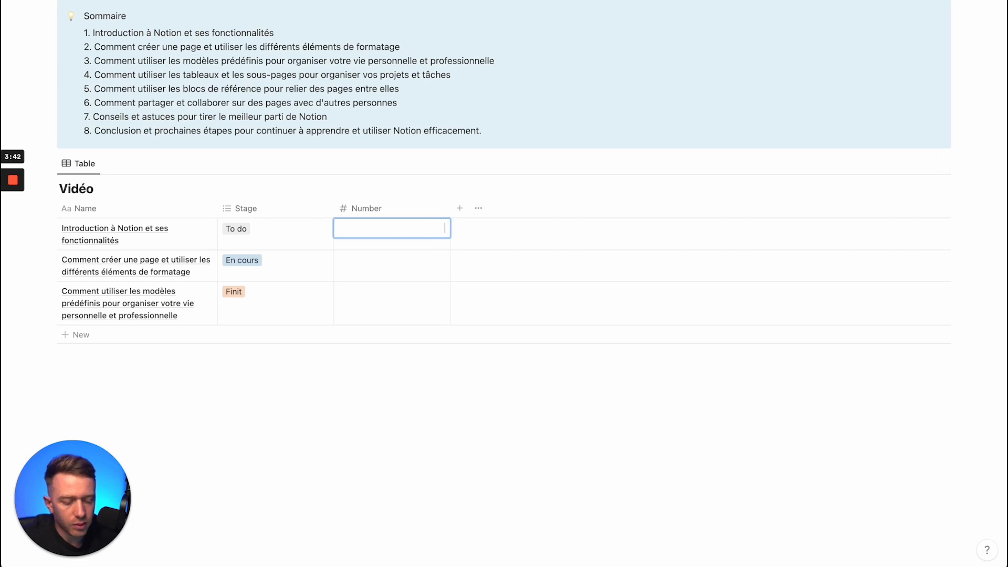
{"action": "type", "text": "60"}
{"action": "key", "text": "Escape"}
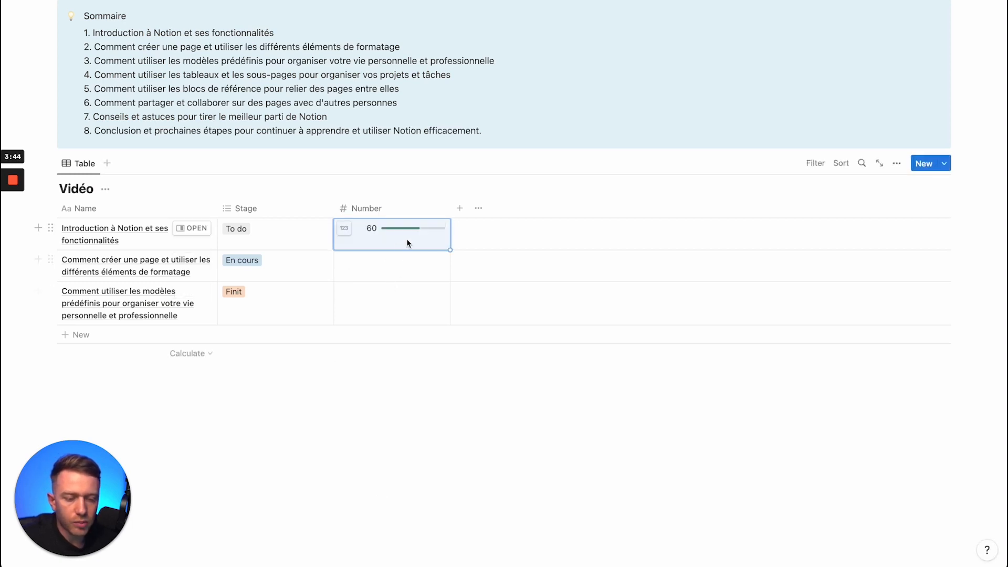
{"action": "left_click", "coordinate": [381, 228]}
{"action": "key", "text": "Escape"}
Step: Edit the Number property so its values are shown as plain numbers instead of bars
{"action": "left_click", "coordinate": [367, 207]}
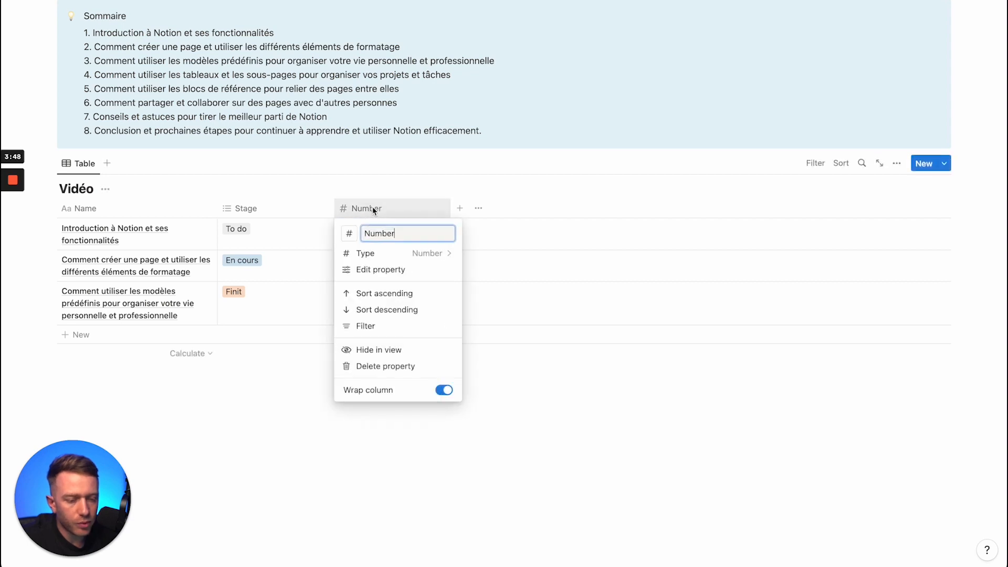
{"action": "left_click", "coordinate": [368, 268]}
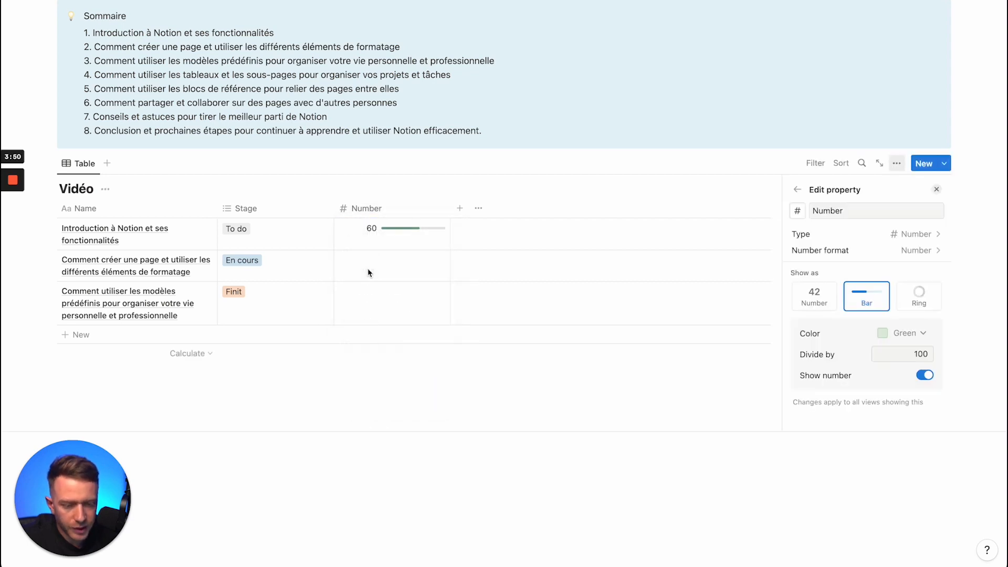
{"action": "left_click", "coordinate": [823, 304]}
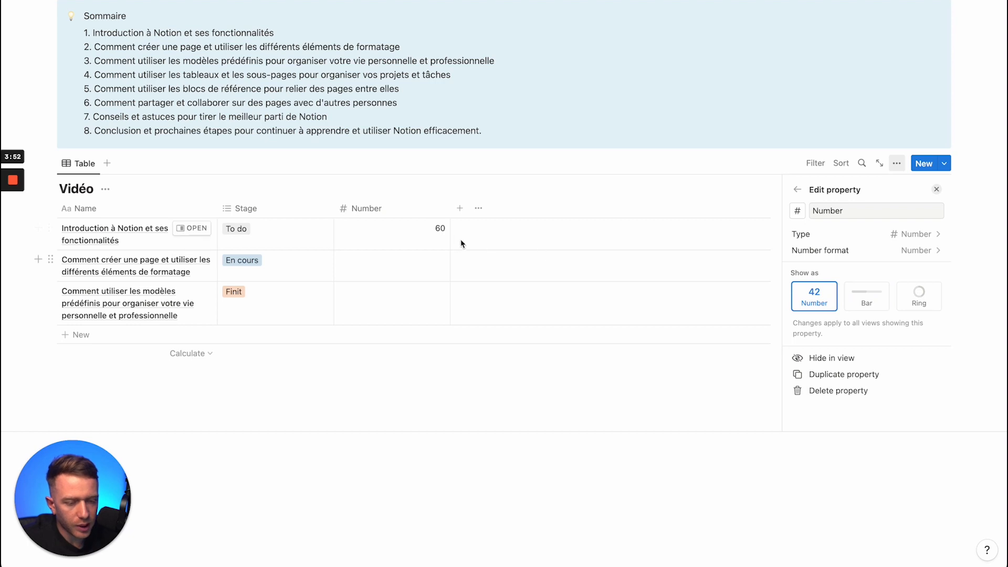
Step: Enter 8, 9 and 10 as the Number values of the three rows and calculate the column's sum
{"action": "left_click", "coordinate": [440, 242]}
{"action": "double_click", "coordinate": [437, 229]}
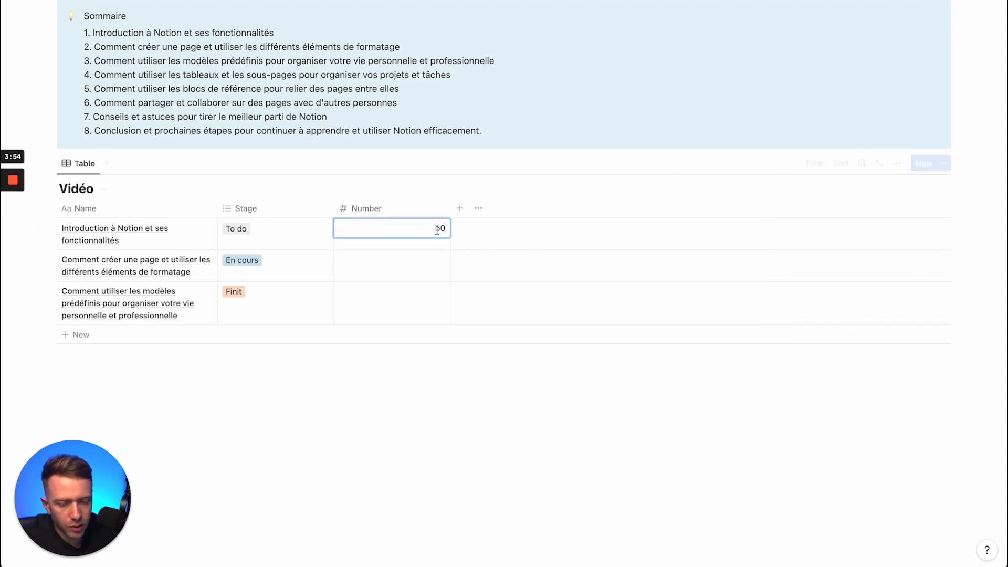
{"action": "type", "text": "8"}
{"action": "key", "text": "Return"}
{"action": "left_click", "coordinate": [436, 278]}
{"action": "type", "text": "9"}
{"action": "key", "text": "Return"}
{"action": "left_click", "coordinate": [434, 315]}
{"action": "type", "text": "10"}
{"action": "key", "text": "Return"}
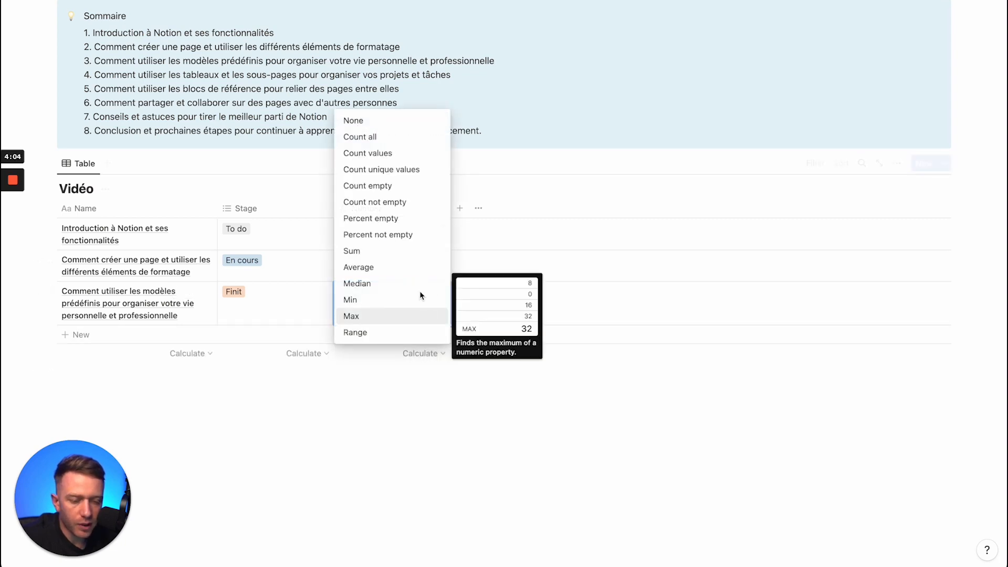
{"action": "left_click", "coordinate": [420, 251]}
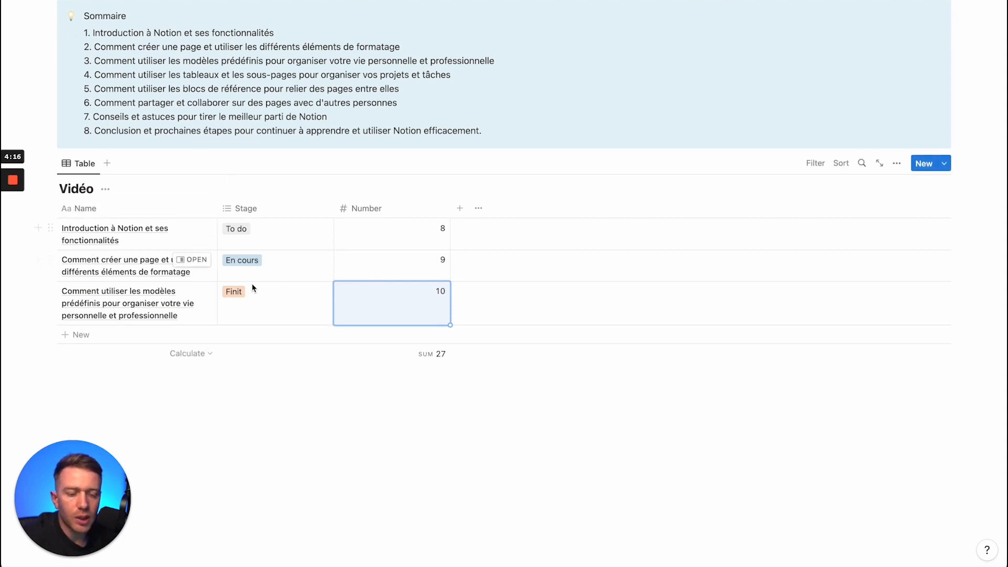
Step: Add a Date property to the Vidéo table after the Number column
{"action": "left_click", "coordinate": [460, 209]}
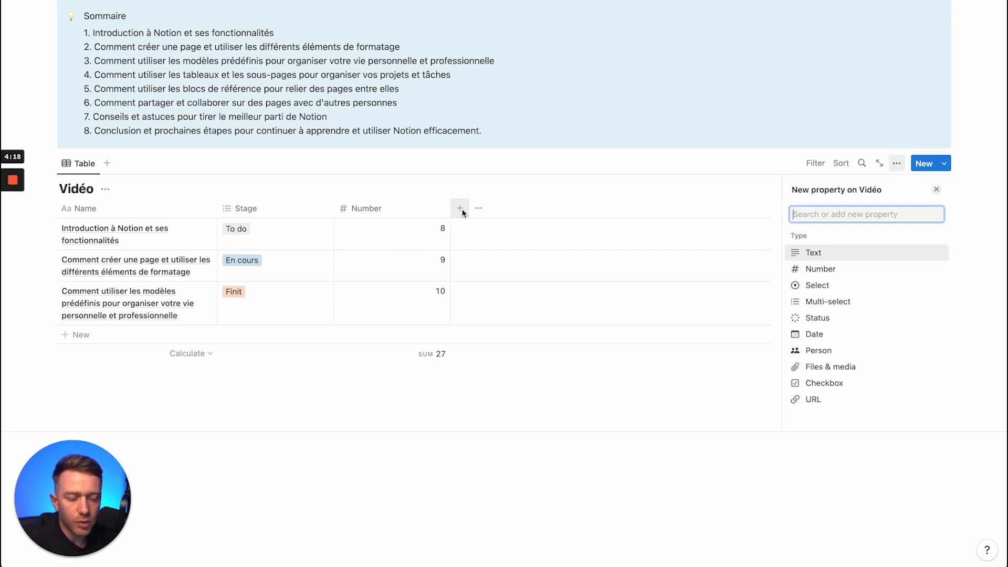
{"action": "scroll", "coordinate": [852, 249], "scroll_direction": "down", "scroll_amount": 3}
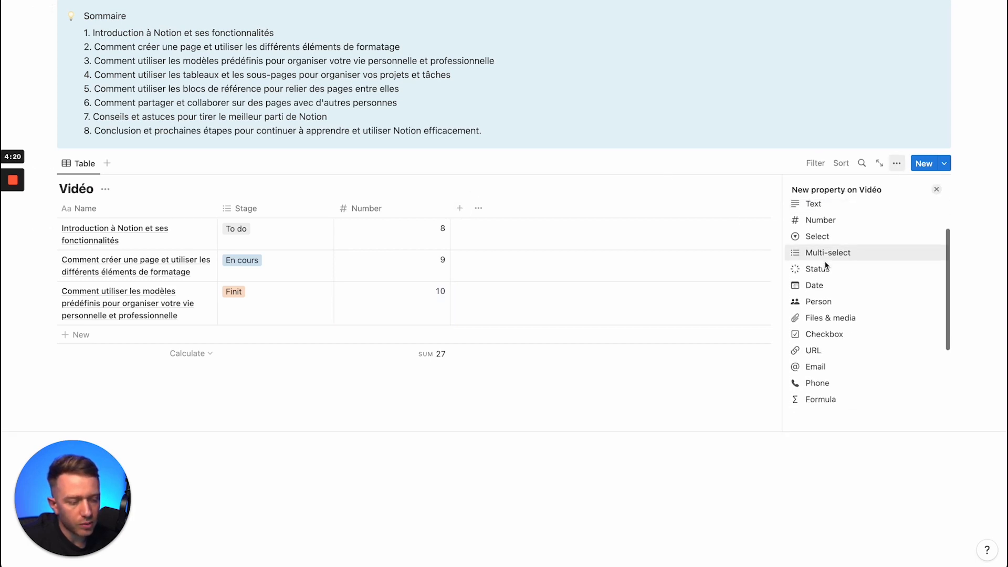
{"action": "scroll", "coordinate": [824, 266], "scroll_direction": "down", "scroll_amount": 5}
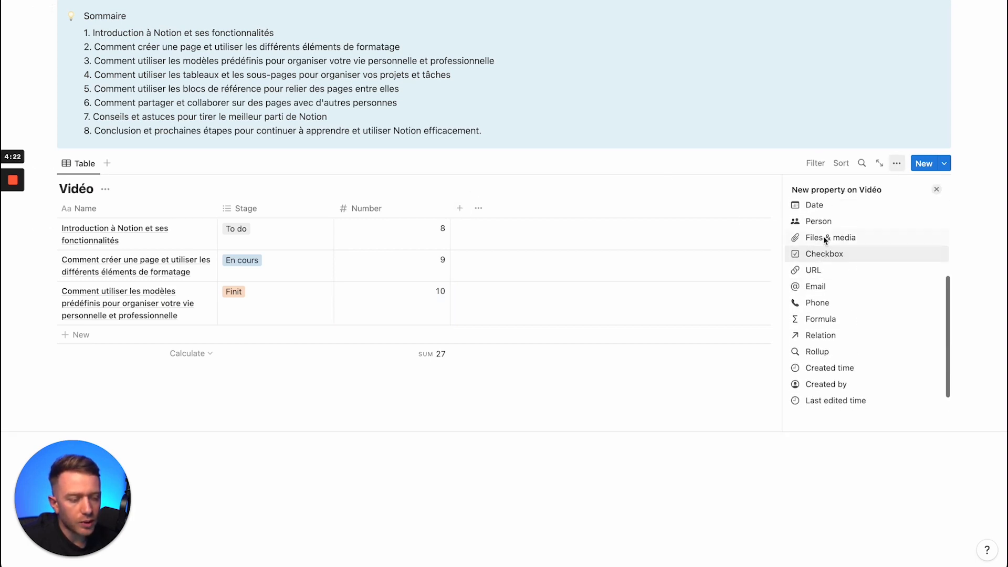
{"action": "left_click", "coordinate": [816, 205]}
Step: Set the first row's Date to a range from January 24 to January 25, 2023
{"action": "left_click", "coordinate": [512, 240]}
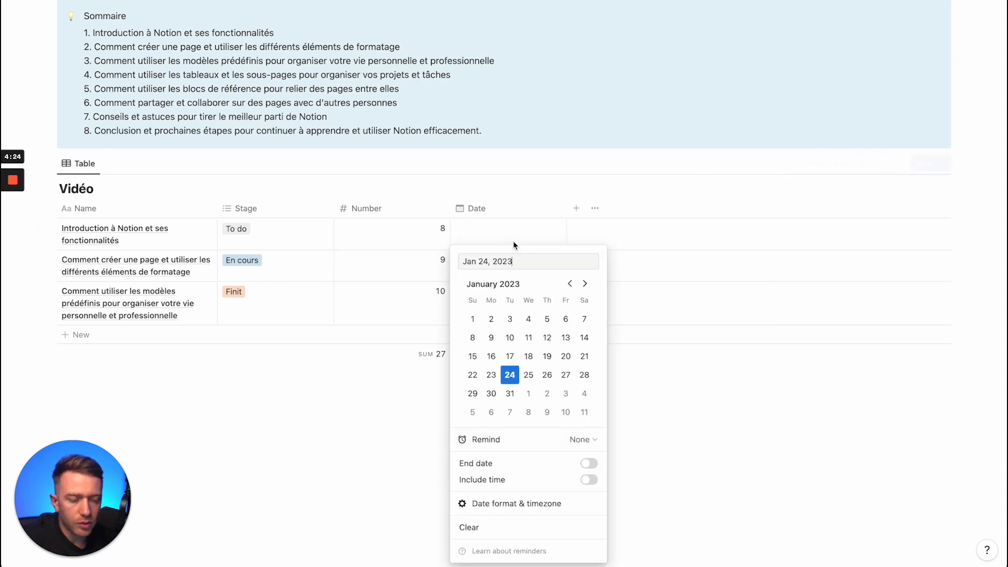
{"action": "left_click", "coordinate": [589, 463]}
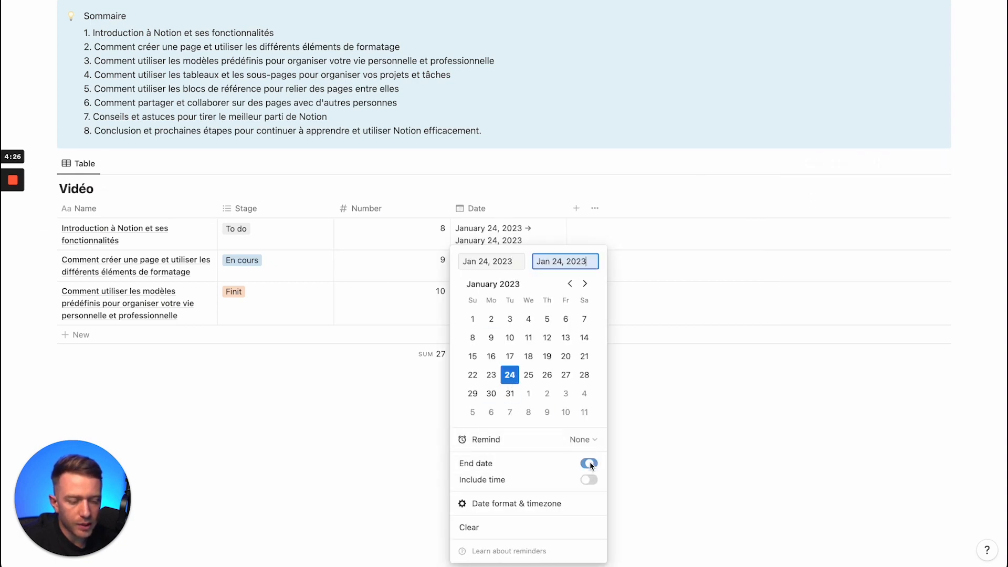
{"action": "left_click", "coordinate": [529, 375]}
{"action": "left_click", "coordinate": [352, 393]}
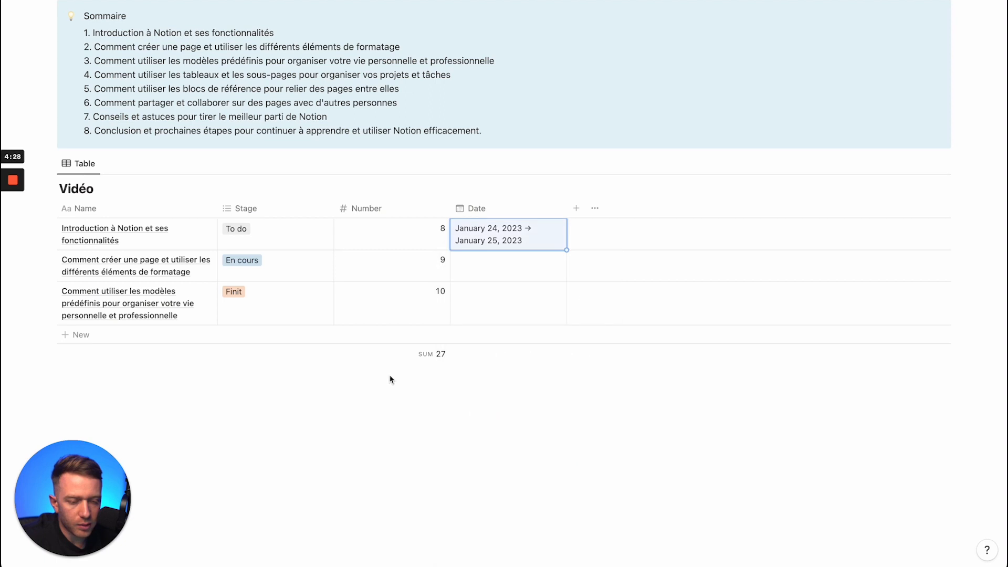
Step: Set the second row's Date to a range from January 25 to January 27, 2023
{"action": "left_click", "coordinate": [486, 284]}
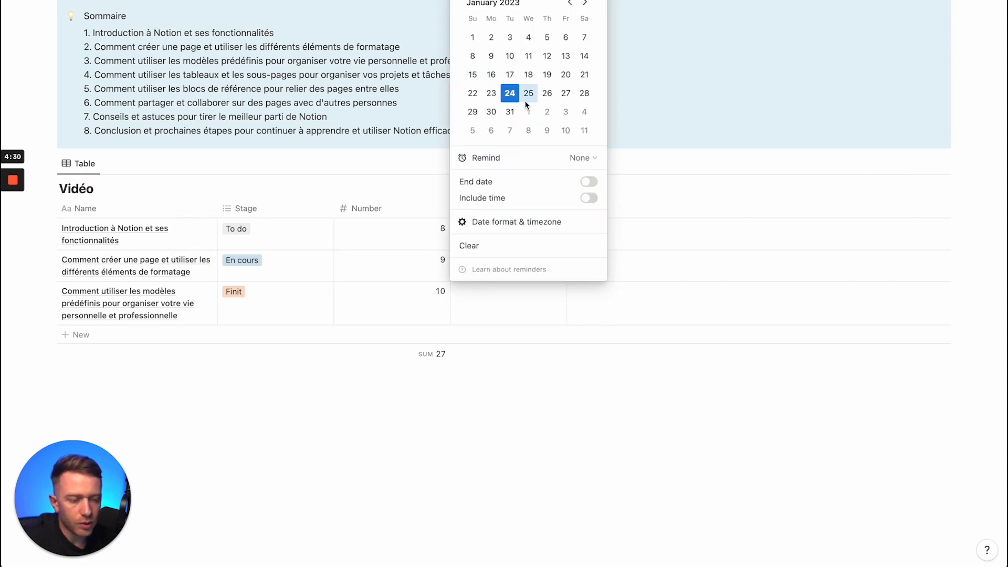
{"action": "left_click", "coordinate": [589, 181]}
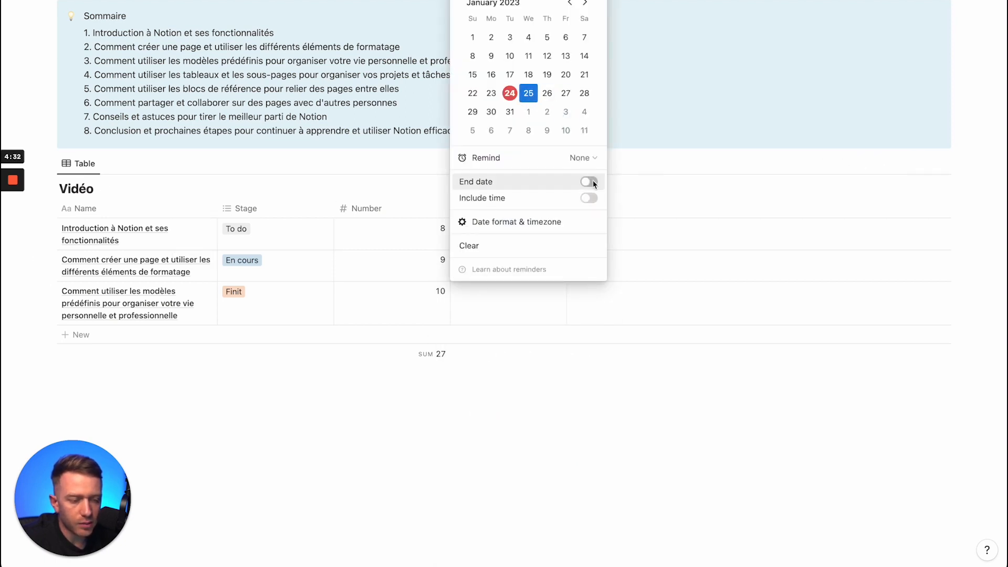
{"action": "left_click", "coordinate": [566, 94]}
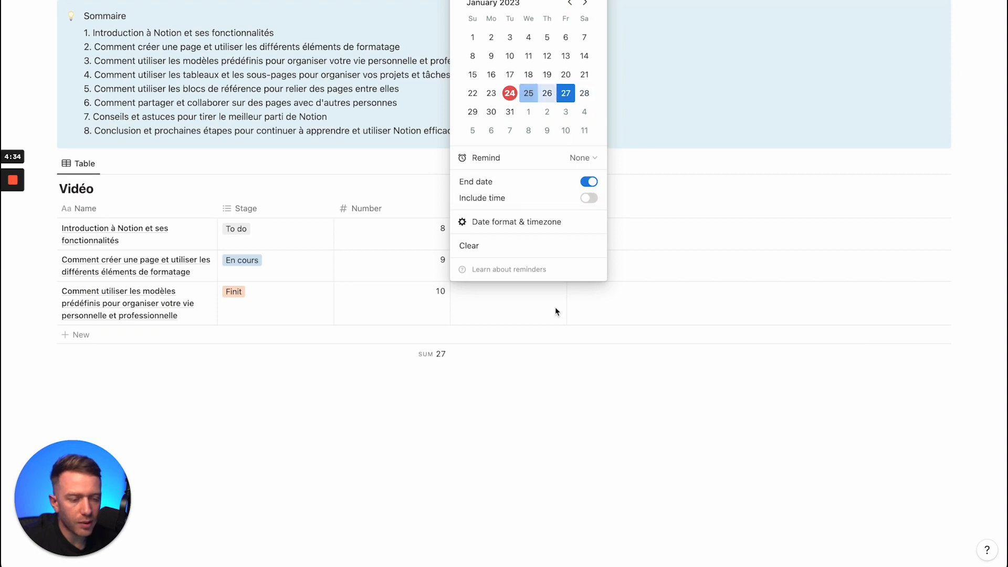
{"action": "left_click", "coordinate": [542, 435]}
Step: Set the third row's Date to a range from January 26 to January 30, 2023
{"action": "left_click", "coordinate": [513, 289]}
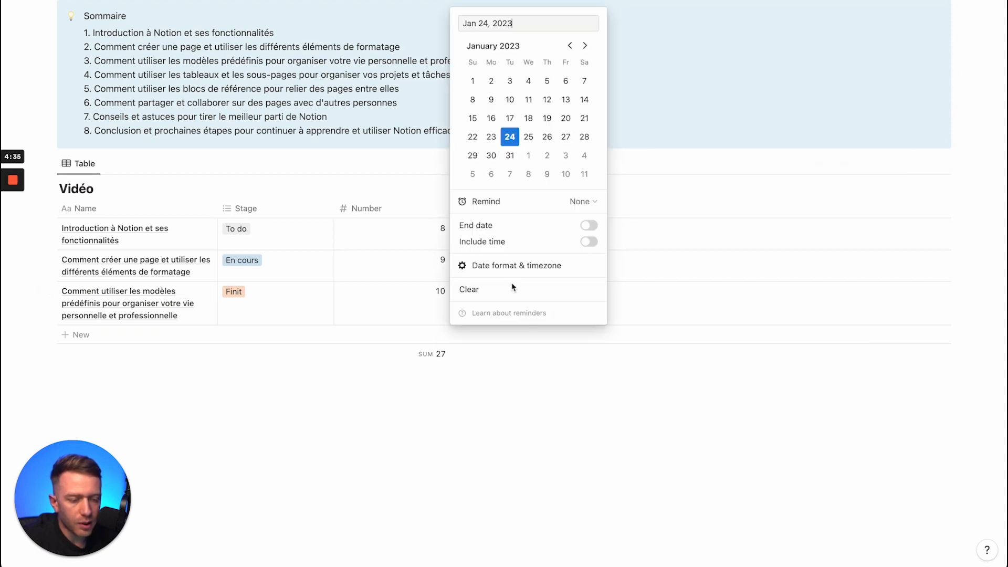
{"action": "left_click", "coordinate": [547, 138]}
{"action": "left_click", "coordinate": [589, 226]}
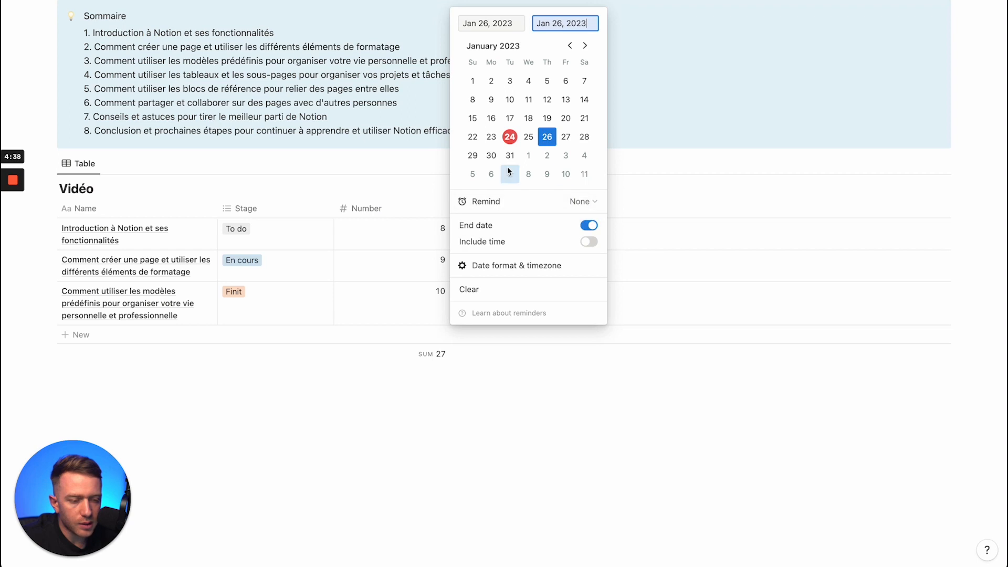
{"action": "left_click", "coordinate": [492, 156]}
{"action": "left_click", "coordinate": [527, 457]}
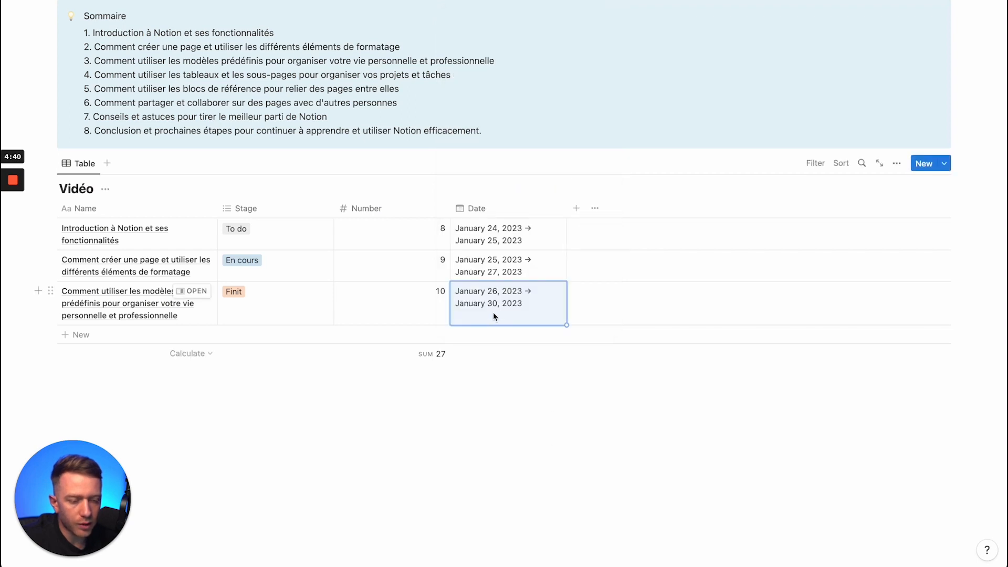
Step: Add a Person property to the Vidéo table and assign Hicomy Digital to the first row
{"action": "left_click", "coordinate": [578, 210]}
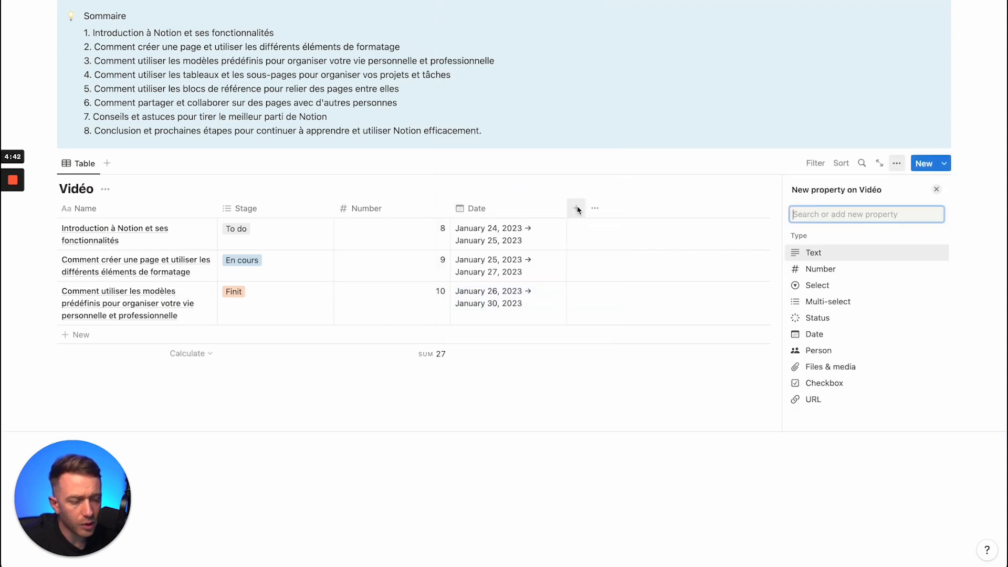
{"action": "scroll", "coordinate": [796, 333], "scroll_direction": "down", "scroll_amount": 1}
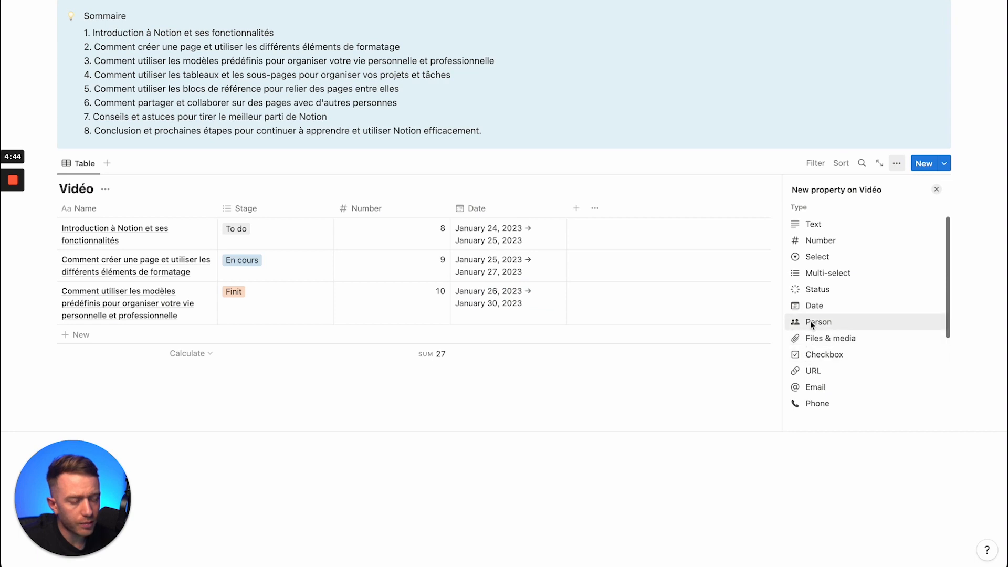
{"action": "left_click", "coordinate": [813, 322]}
{"action": "left_click", "coordinate": [630, 235]}
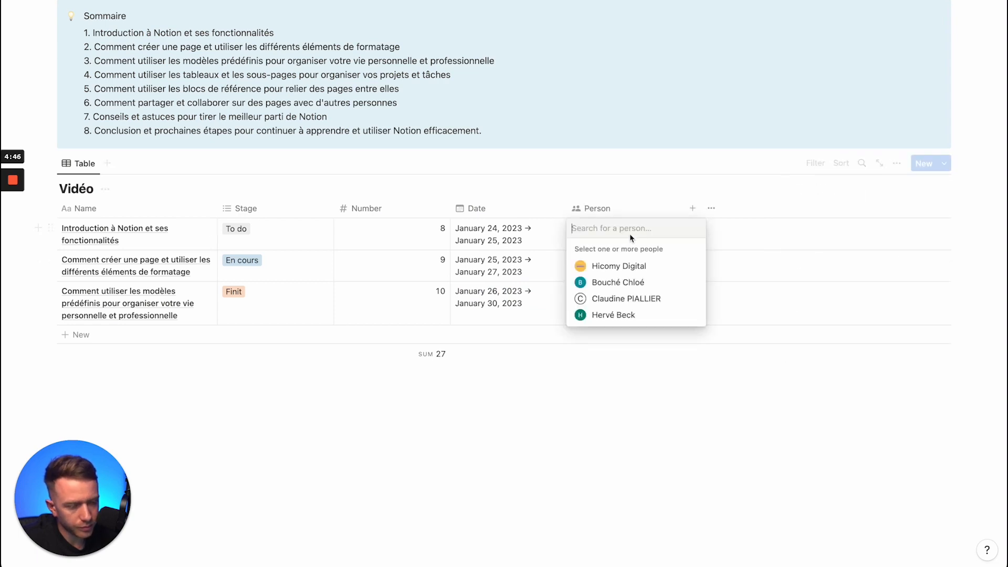
{"action": "left_click", "coordinate": [617, 266]}
{"action": "left_click", "coordinate": [679, 402]}
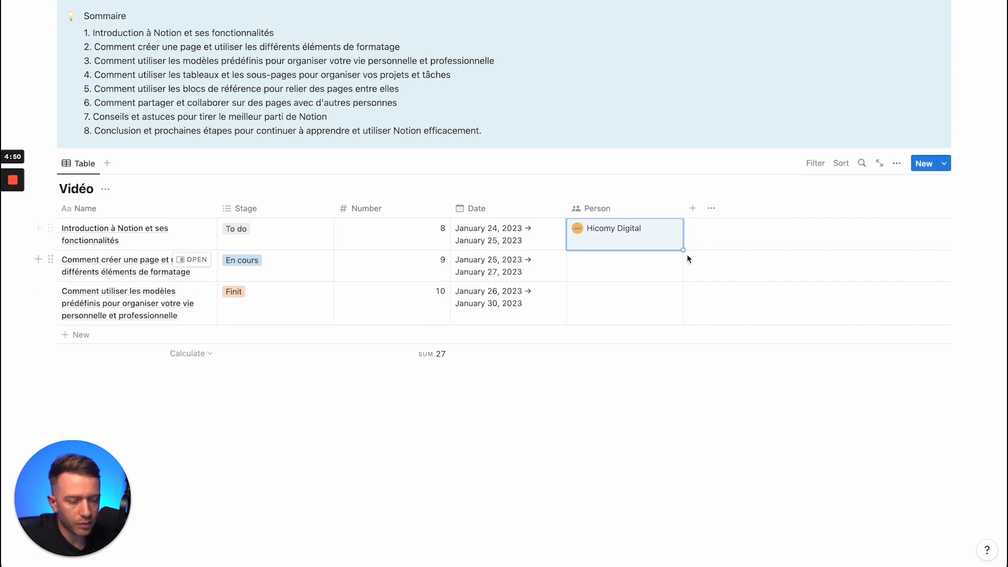
Step: Copy the first row's Person value down to the second and third rows
{"action": "left_click_drag", "start_coordinate": [682, 250], "coordinate": [678, 320]}
{"action": "left_click", "coordinate": [615, 373]}
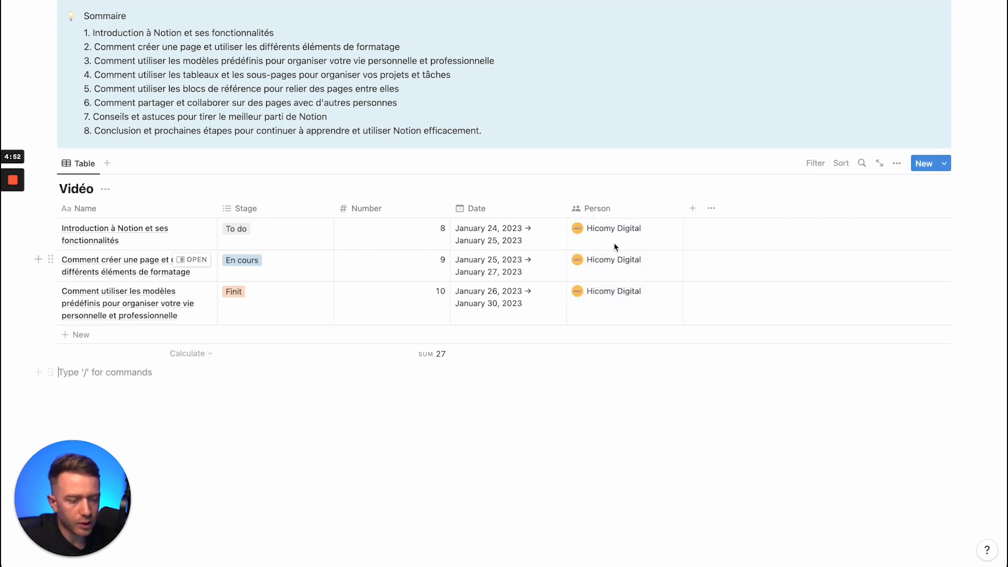
{"action": "left_click", "coordinate": [632, 231]}
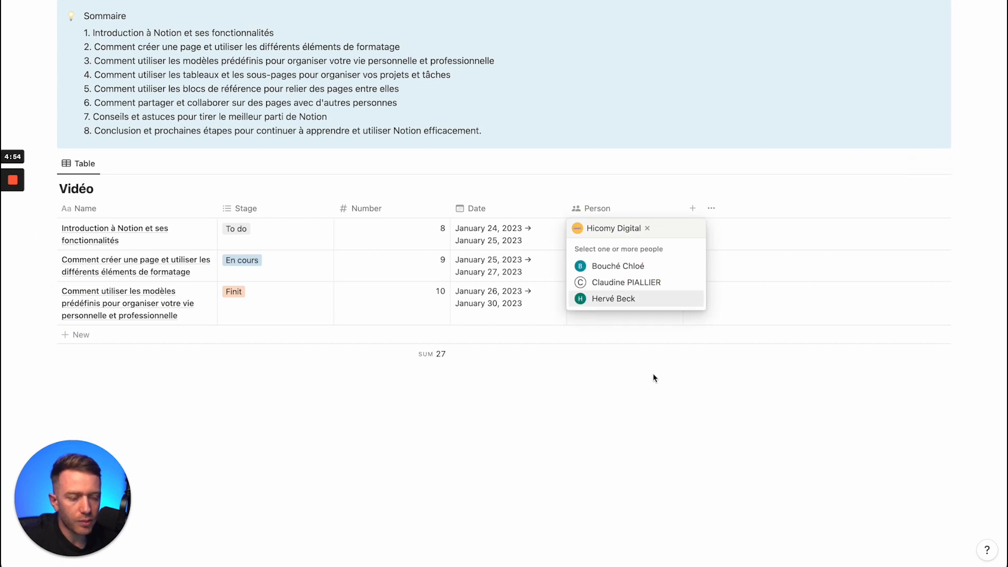
{"action": "key", "text": "Escape"}
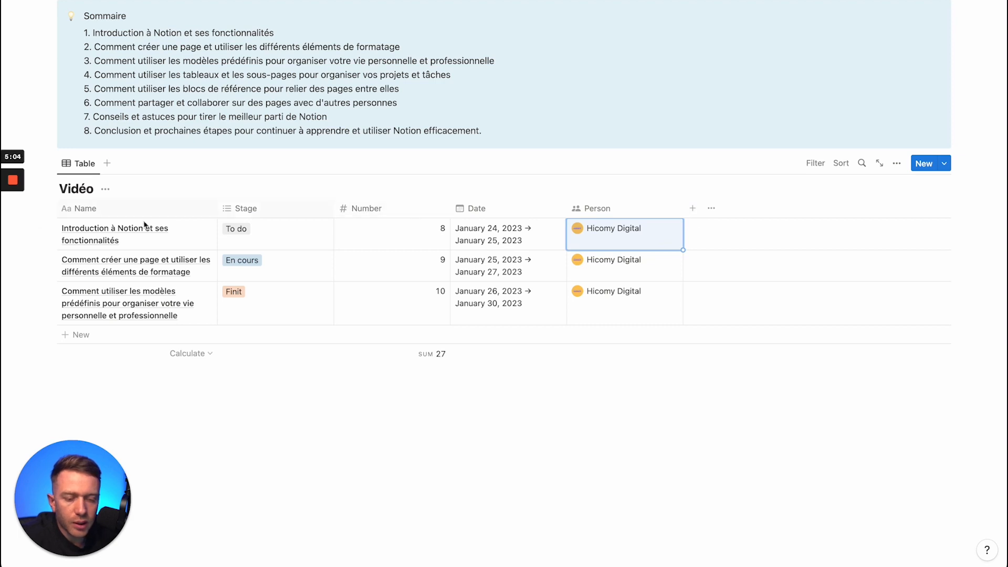
Step: Start adding another property to the Vidéo table and browse the available property types
{"action": "left_click", "coordinate": [693, 208]}
{"action": "scroll", "coordinate": [841, 365], "scroll_direction": "down", "scroll_amount": 3}
{"action": "scroll", "coordinate": [863, 364], "scroll_direction": "down", "scroll_amount": 1}
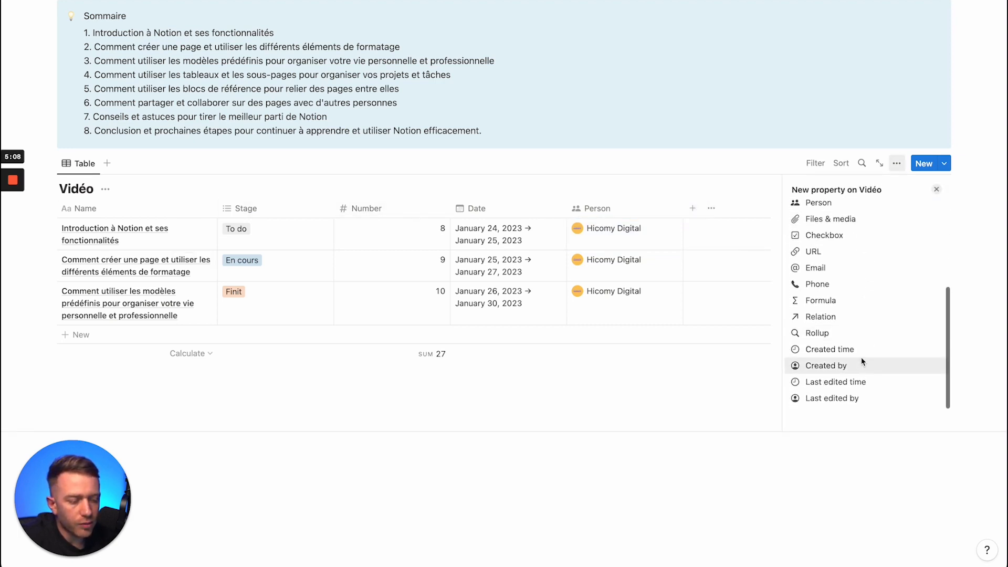
{"action": "scroll", "coordinate": [837, 355], "scroll_direction": "up", "scroll_amount": 5}
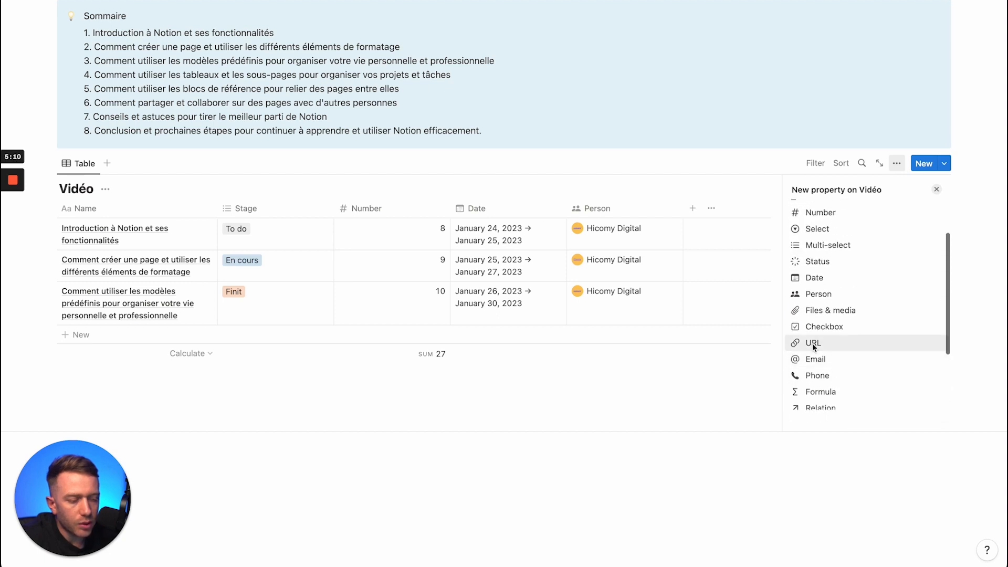
Step: Try adding the En cours option alongside To do in the Stage field of the Introduction à Notion entry
{"action": "scroll", "coordinate": [823, 297], "scroll_direction": "up", "scroll_amount": 1}
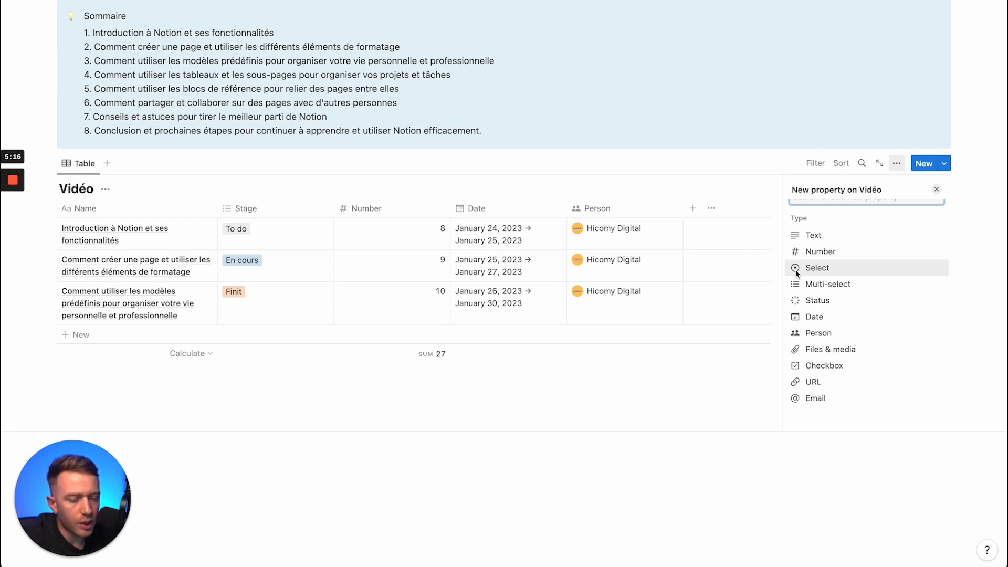
{"action": "left_click", "coordinate": [262, 207]}
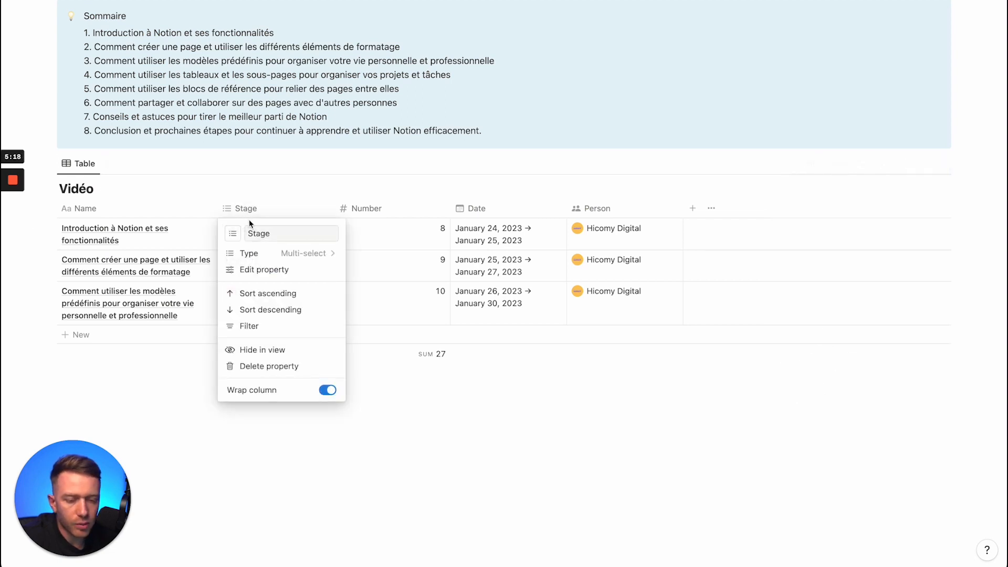
{"action": "left_click", "coordinate": [407, 396]}
{"action": "left_click", "coordinate": [297, 246]}
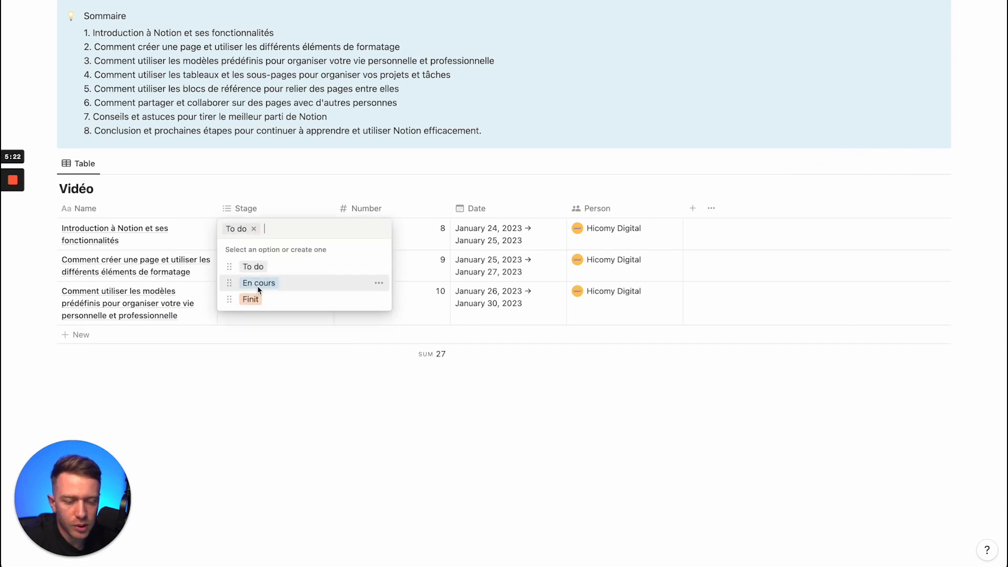
{"action": "left_click", "coordinate": [257, 284]}
{"action": "left_click", "coordinate": [301, 184]}
{"action": "left_click", "coordinate": [295, 231]}
{"action": "left_click", "coordinate": [307, 229]}
{"action": "left_click", "coordinate": [283, 199]}
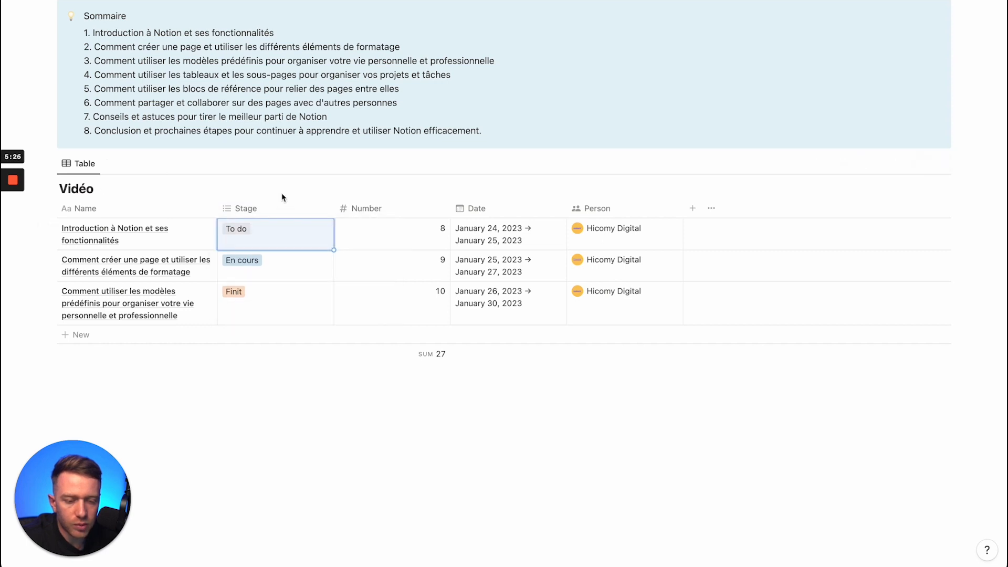
Step: Change the type of the Stage property in the Vidéo database from Multi-select to Select
{"action": "left_click", "coordinate": [249, 214]}
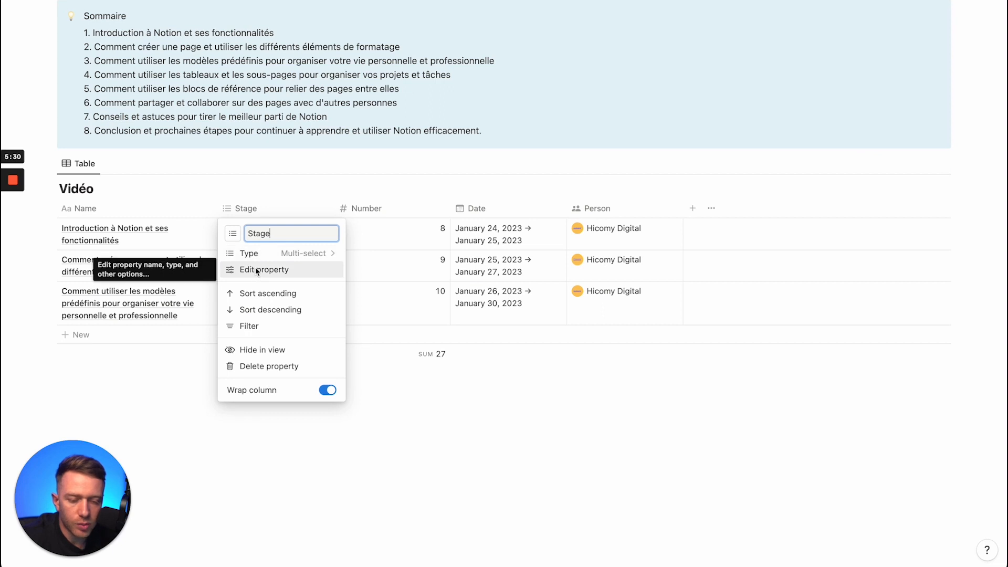
{"action": "left_click", "coordinate": [257, 270]}
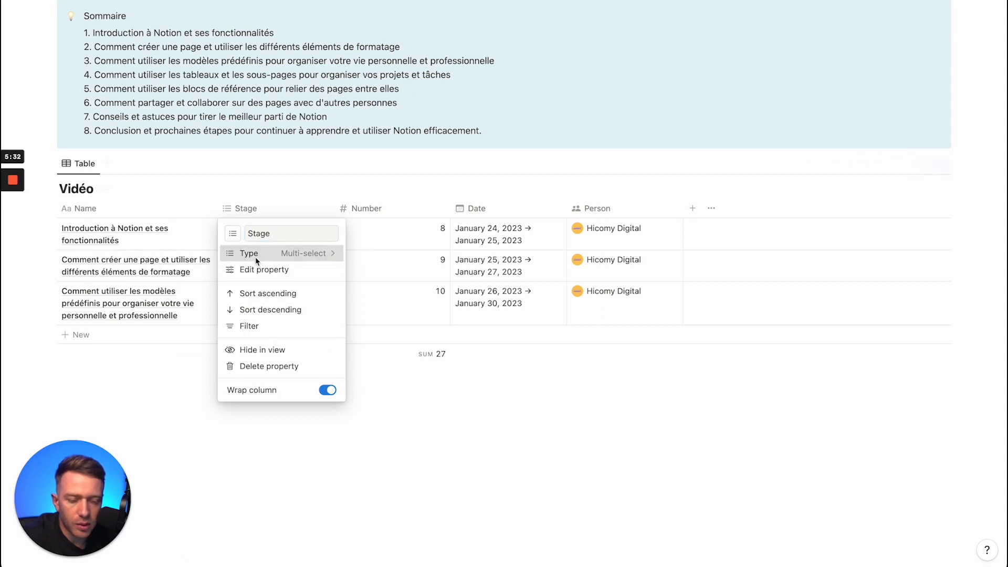
{"action": "left_click", "coordinate": [255, 257]}
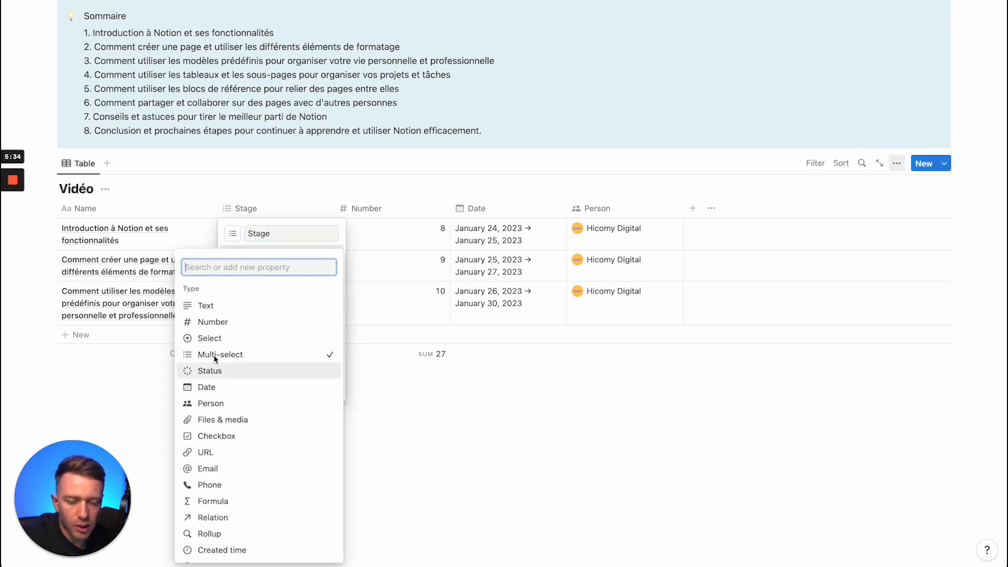
{"action": "left_click", "coordinate": [213, 339]}
Step: Try switching the Introduction à Notion entry's Stage between En cours and To do, ending on To do
{"action": "left_click", "coordinate": [263, 234]}
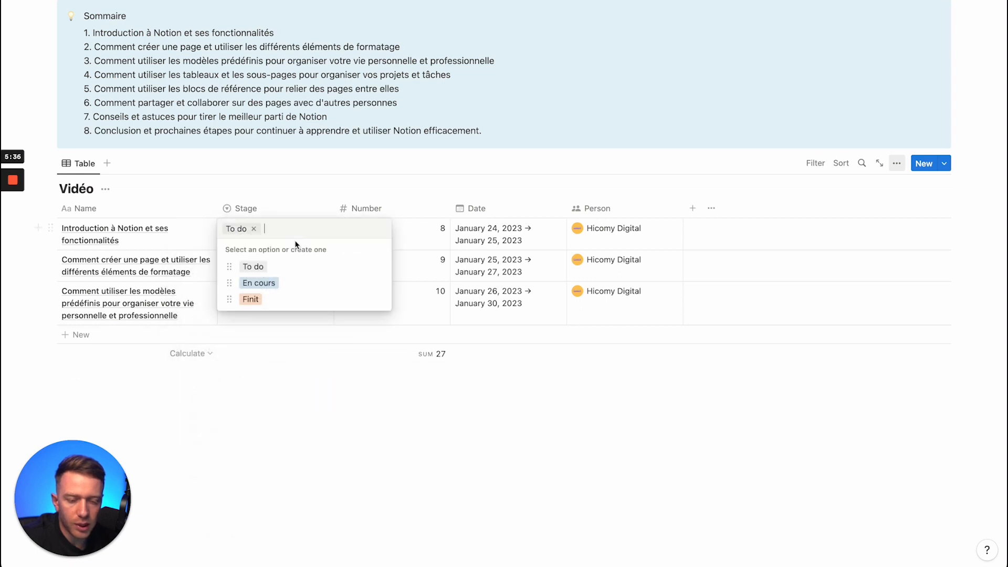
{"action": "left_click", "coordinate": [264, 282]}
{"action": "left_click", "coordinate": [262, 234]}
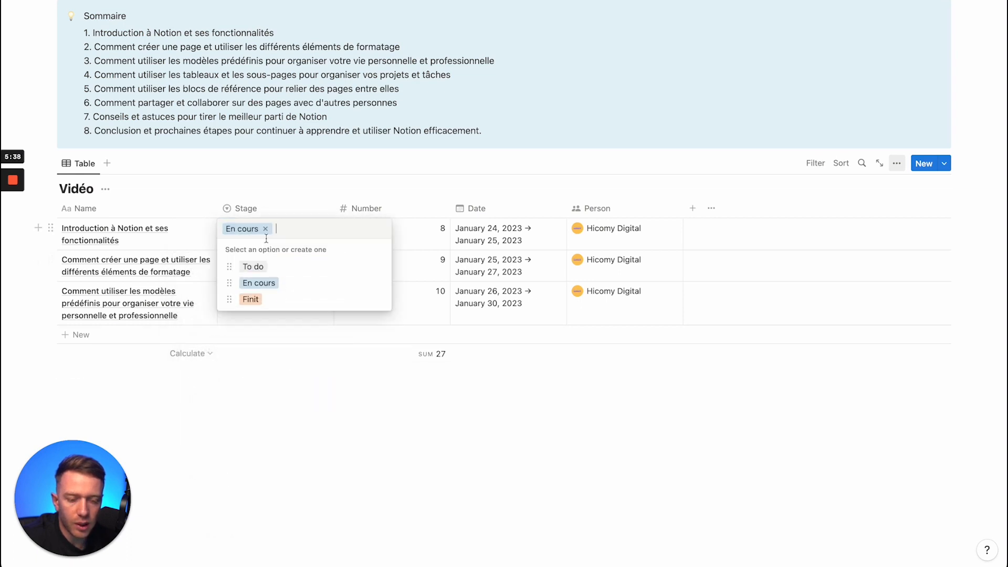
{"action": "left_click", "coordinate": [264, 268]}
{"action": "left_click", "coordinate": [244, 237]}
{"action": "left_click", "coordinate": [259, 283]}
{"action": "left_click", "coordinate": [260, 237]}
{"action": "left_click", "coordinate": [261, 267]}
{"action": "left_click", "coordinate": [316, 411]}
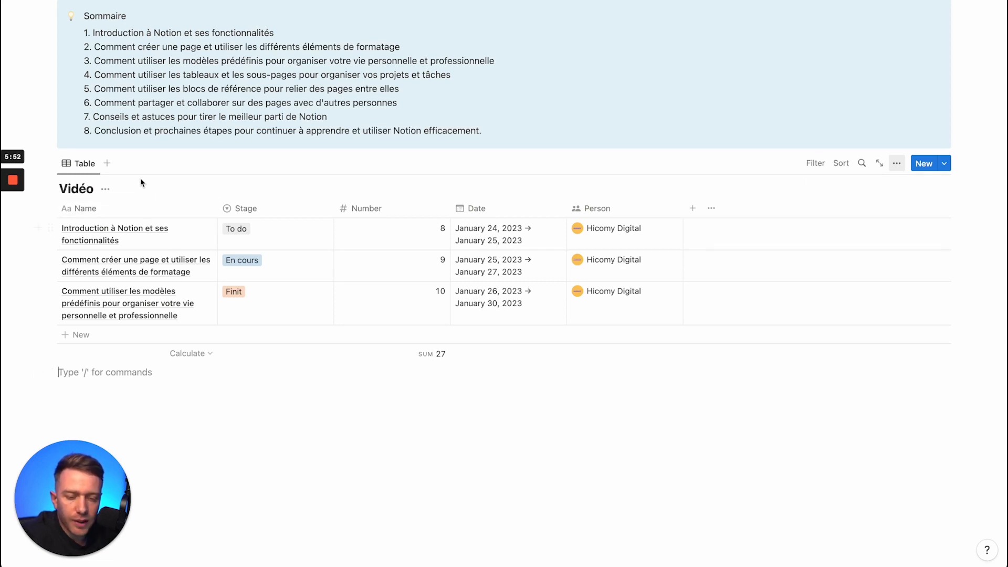
Step: Add a new view with the Board layout to the Vidéo database
{"action": "left_click", "coordinate": [107, 163]}
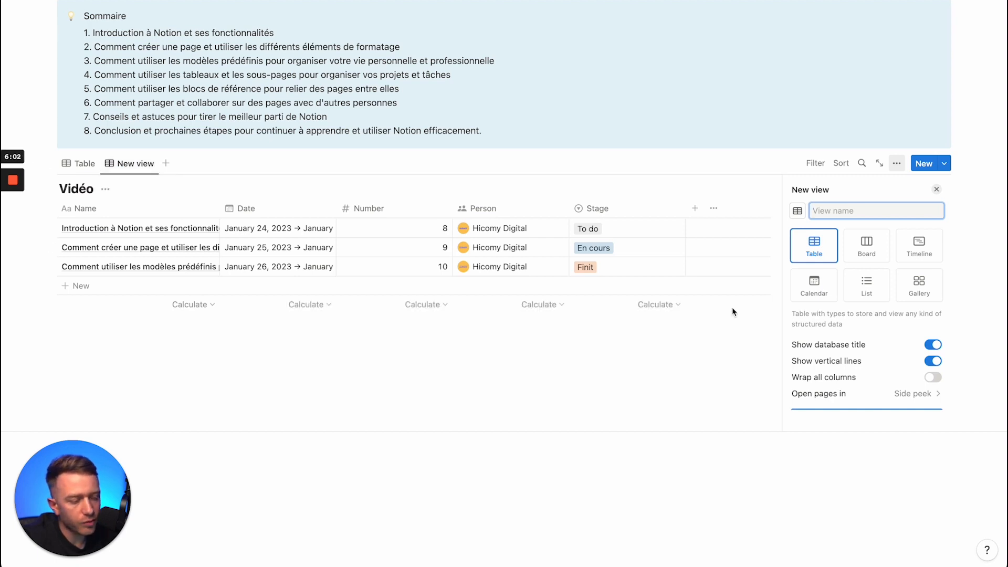
{"action": "left_click", "coordinate": [868, 249]}
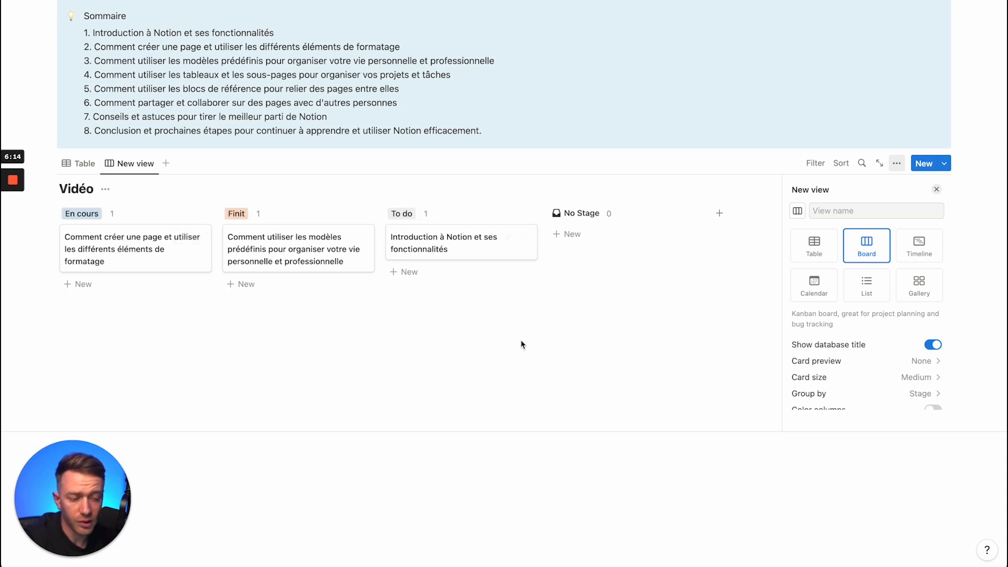
{"action": "left_click", "coordinate": [937, 190]}
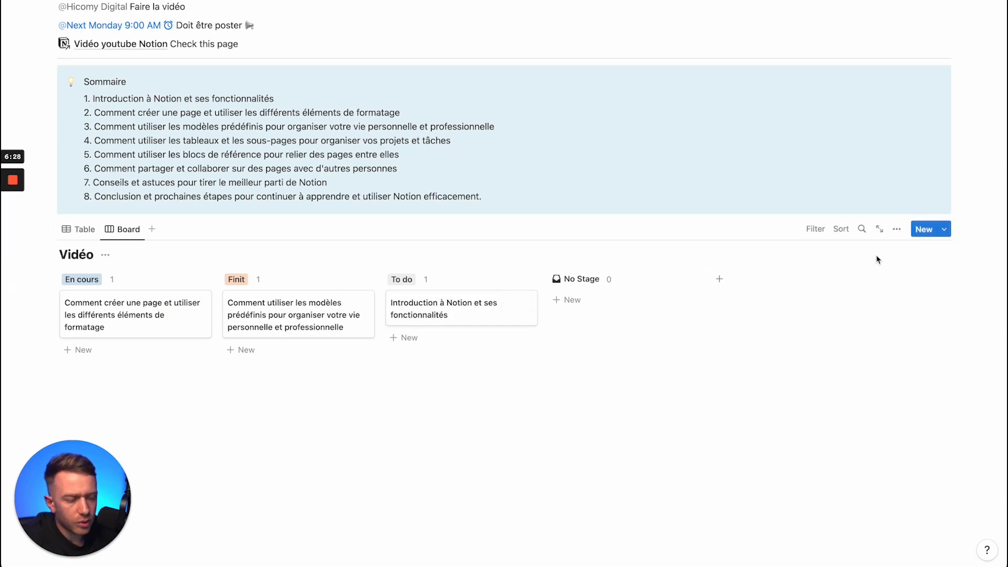
Step: Set the card size to Large in the layout options of the Board view
{"action": "left_click", "coordinate": [898, 230]}
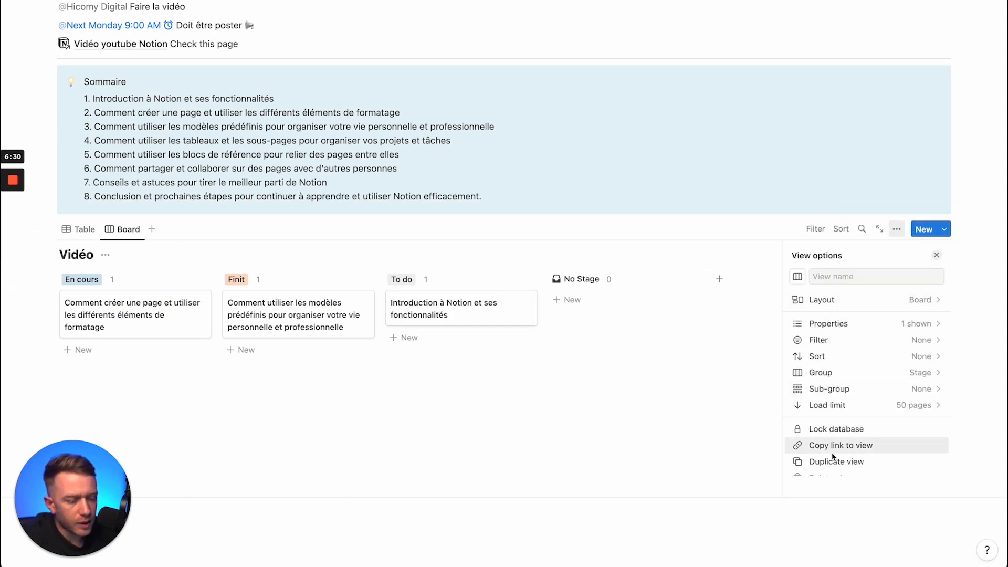
{"action": "left_click", "coordinate": [824, 298]}
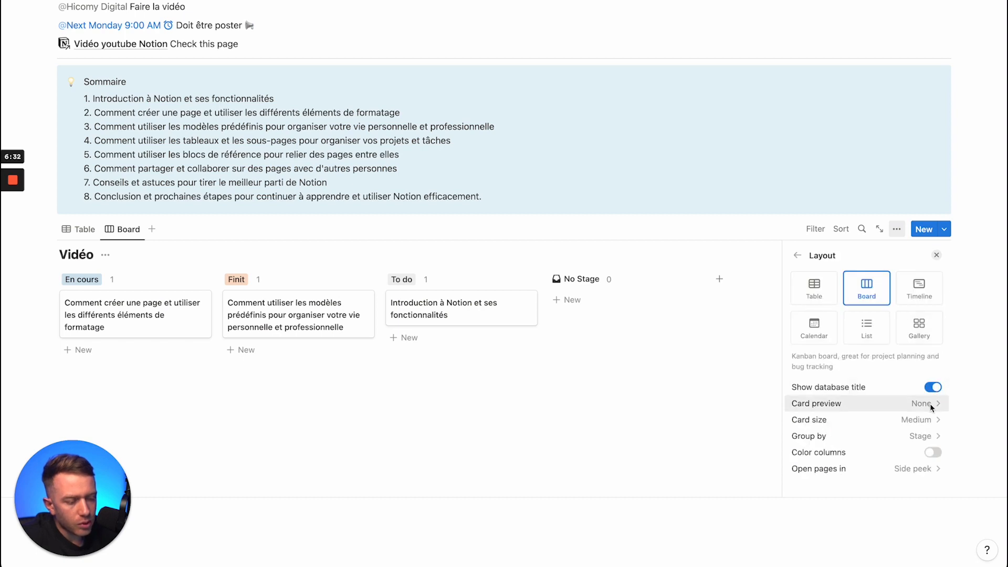
{"action": "left_click", "coordinate": [914, 425]}
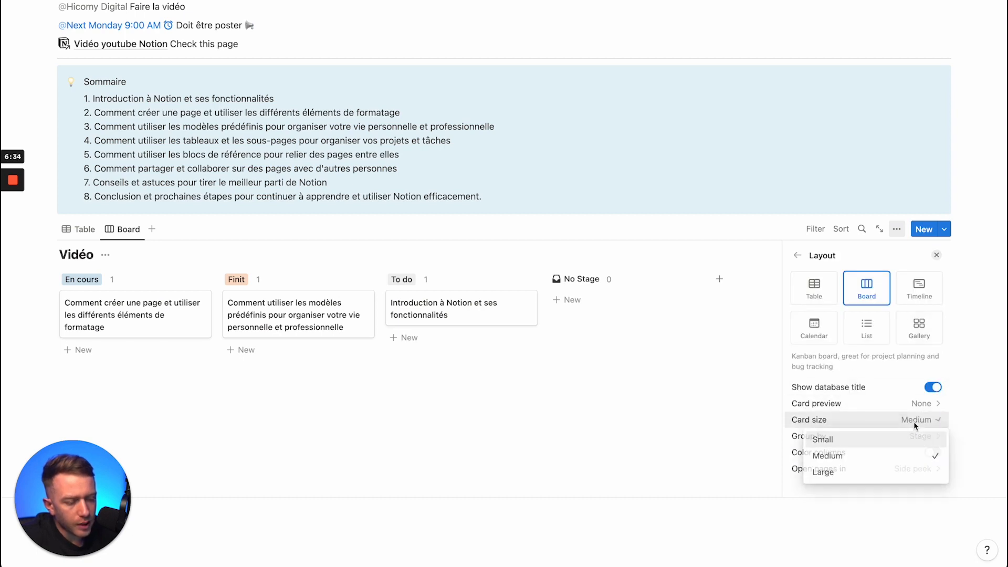
{"action": "left_click", "coordinate": [872, 471]}
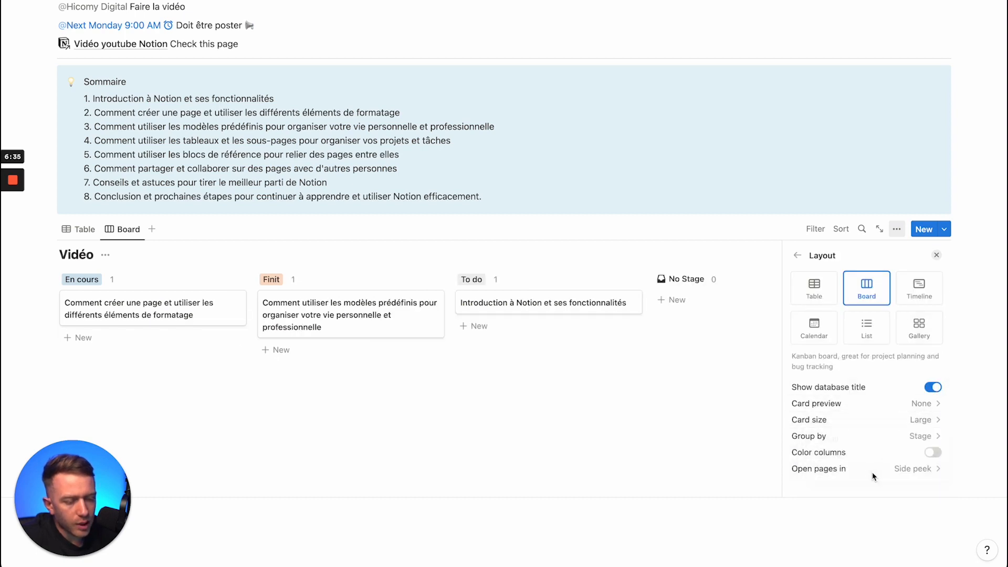
Step: Set the Board view's card preview to Page content after trying Page cover
{"action": "left_click", "coordinate": [934, 403]}
{"action": "left_click", "coordinate": [878, 437]}
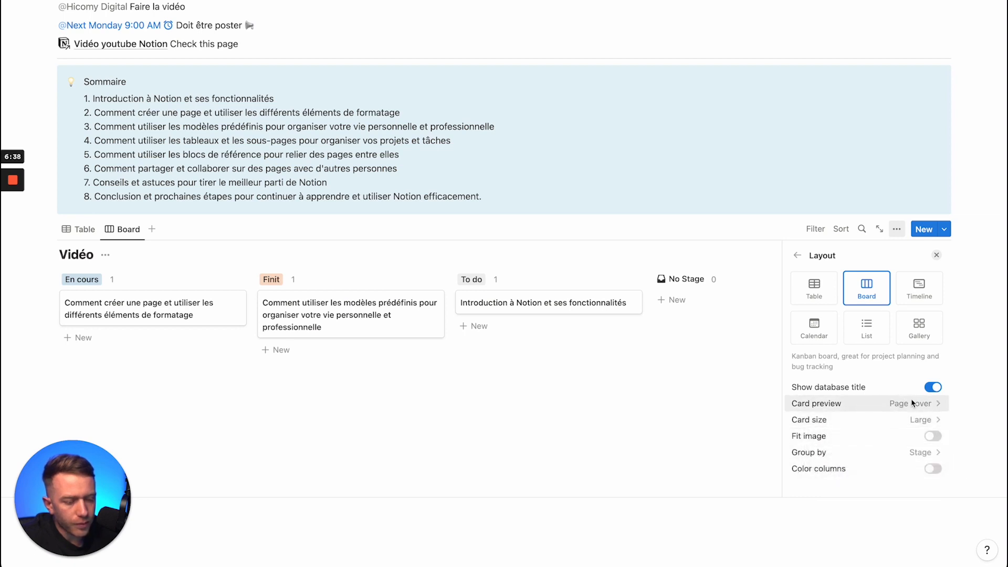
{"action": "left_click", "coordinate": [893, 403]}
{"action": "left_click", "coordinate": [869, 454]}
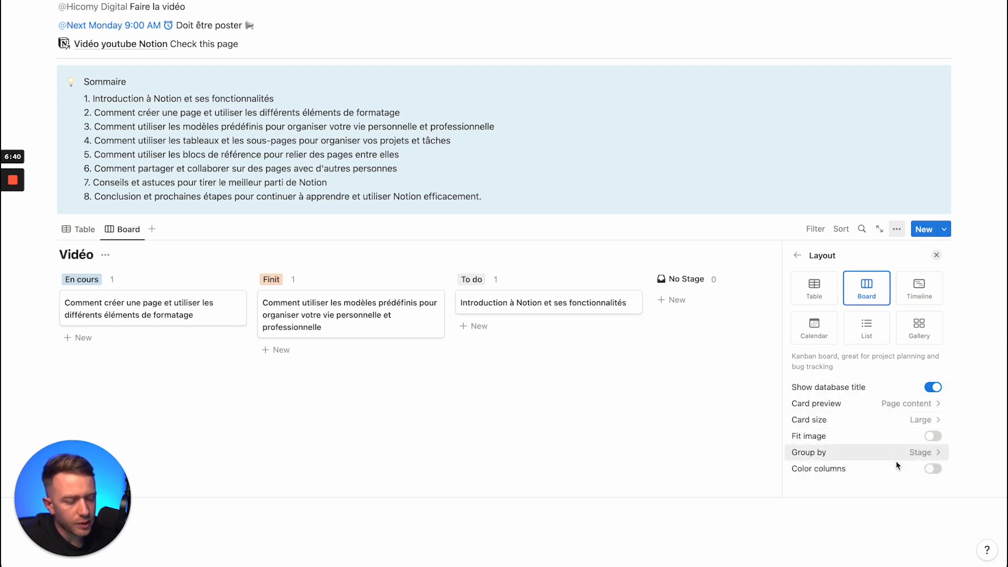
Step: Enable Fit image and Color columns for the Board view and close the layout options
{"action": "left_click", "coordinate": [933, 437]}
{"action": "left_click", "coordinate": [933, 469]}
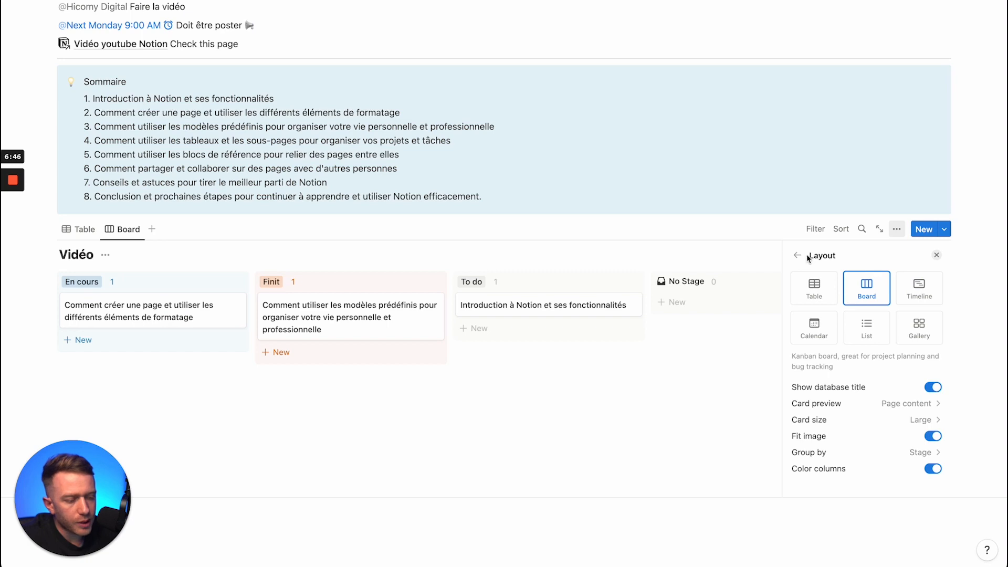
{"action": "left_click", "coordinate": [936, 255]}
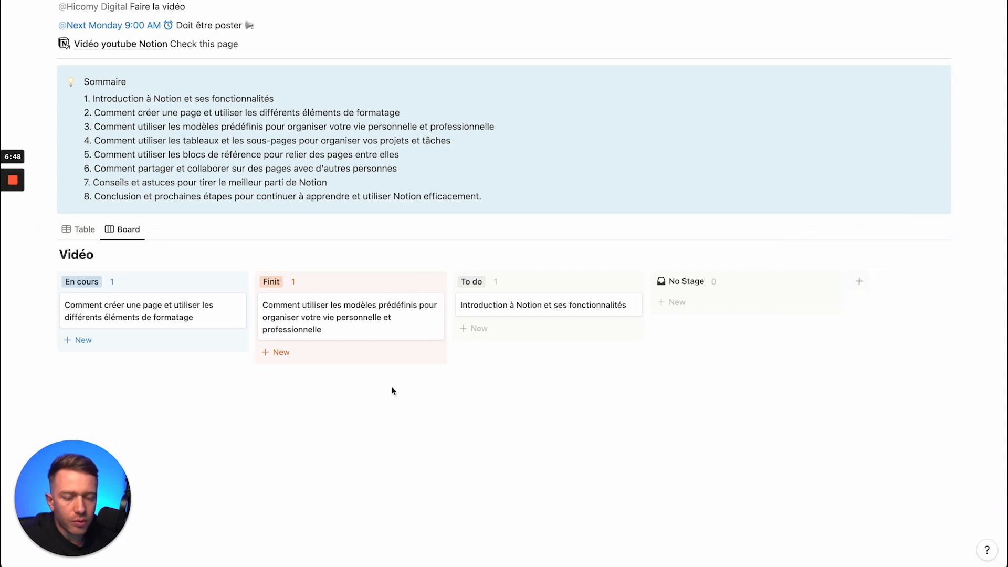
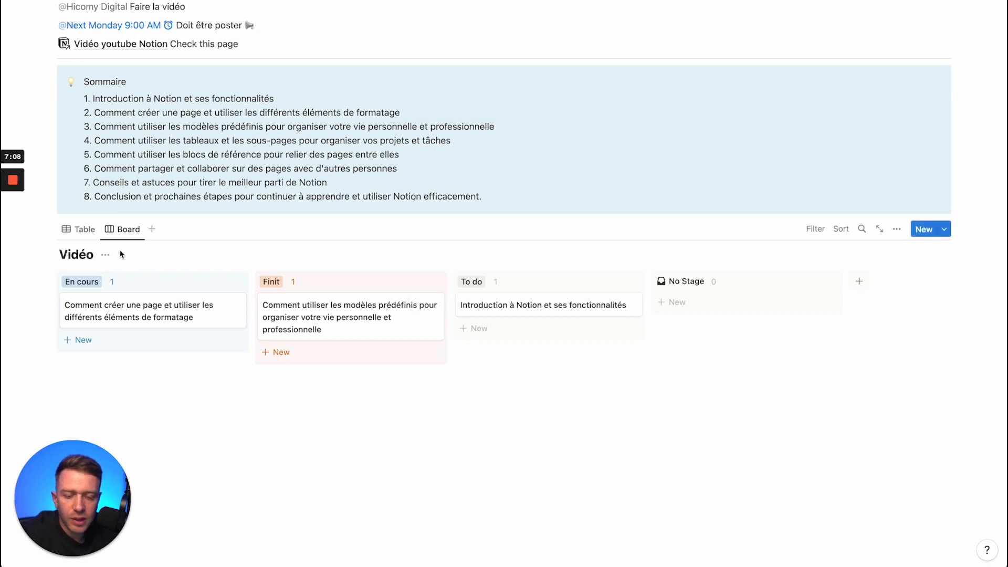
Step: Duplicate the divider twice, placing one copy between the Sommaire callout and the Vidéo database and the other below the database
{"action": "left_click", "coordinate": [50, 58]}
{"action": "left_click", "coordinate": [83, 48]}
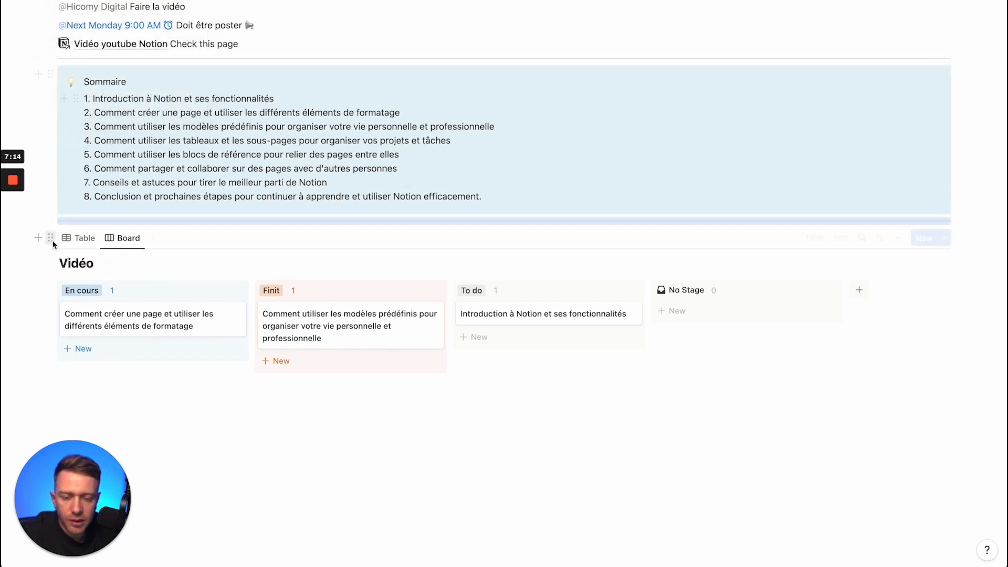
{"action": "left_click", "coordinate": [50, 220]}
{"action": "left_click", "coordinate": [68, 208]}
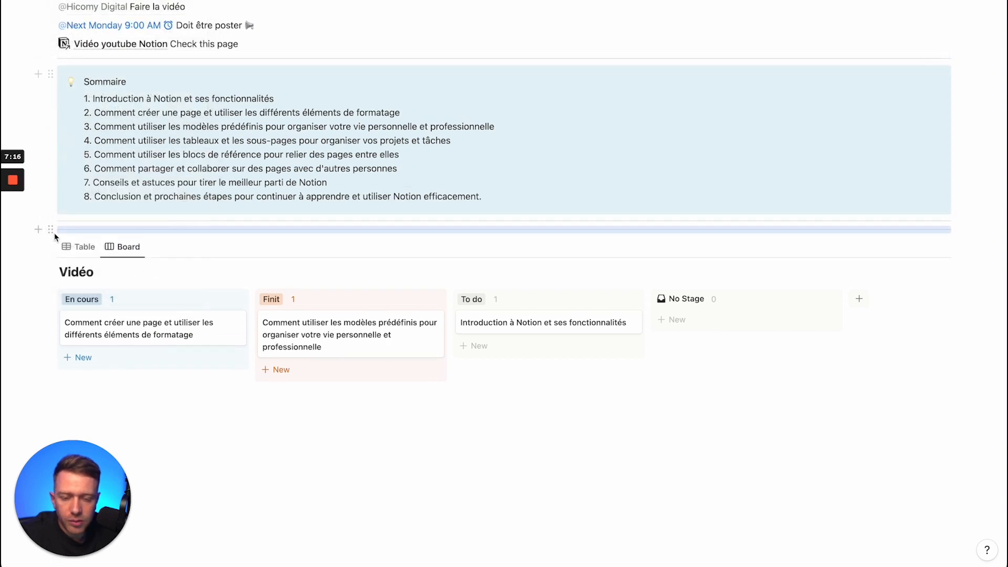
{"action": "left_click_drag", "start_coordinate": [53, 235], "coordinate": [53, 377]}
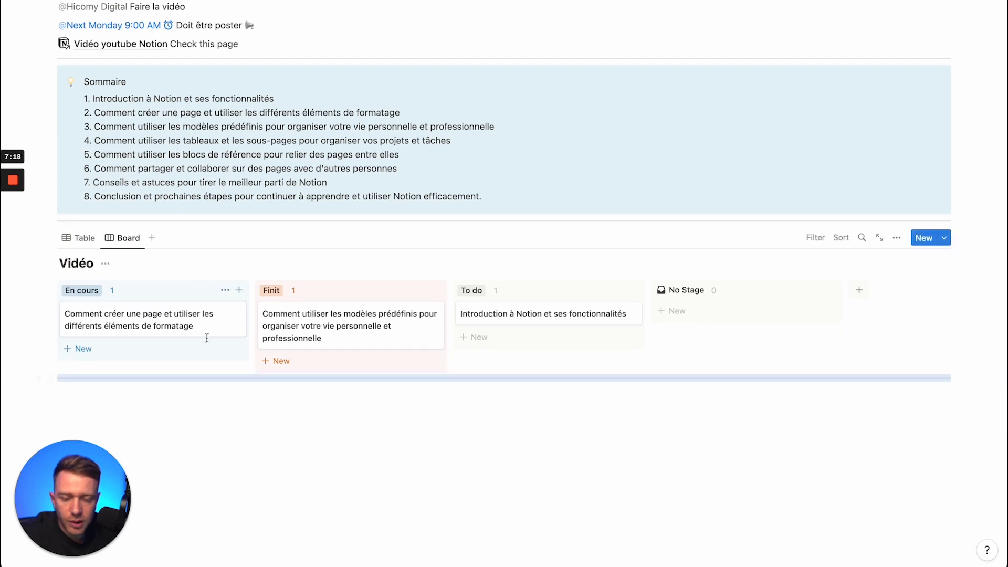
Step: Add a Timeline view to the Vidéo database and move it ahead of the Table and Board views
{"action": "left_click", "coordinate": [81, 218]}
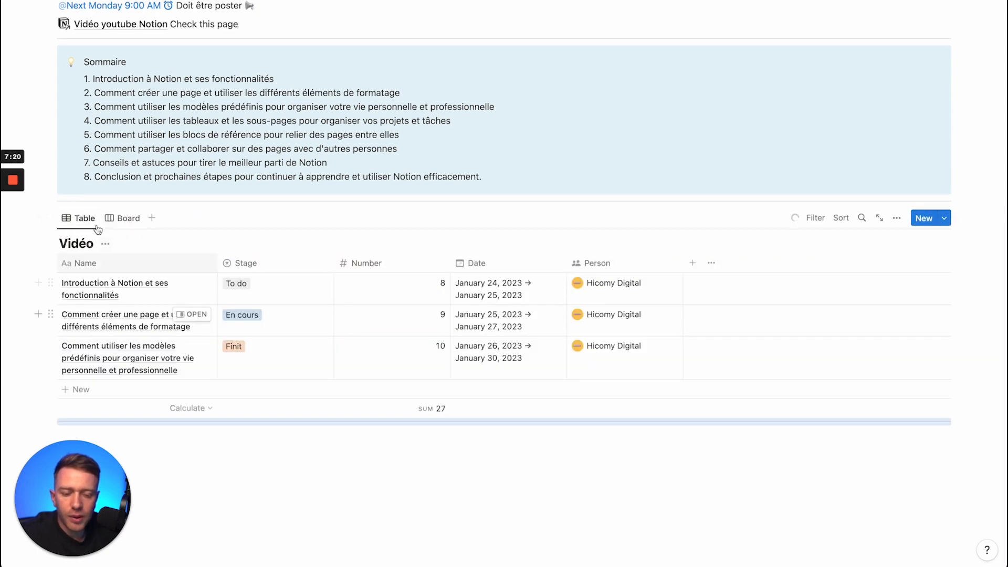
{"action": "left_click", "coordinate": [156, 220]}
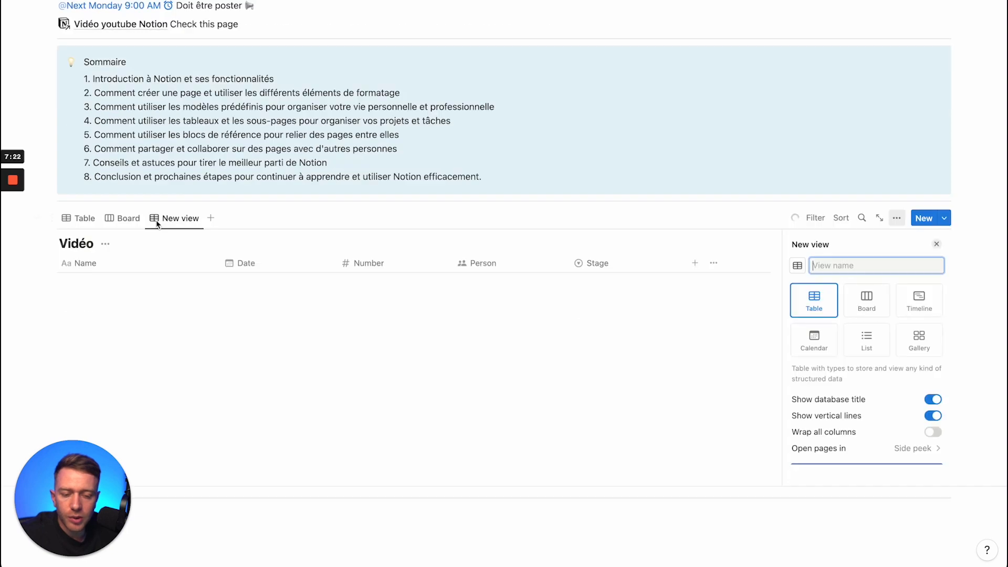
{"action": "left_click", "coordinate": [934, 303]}
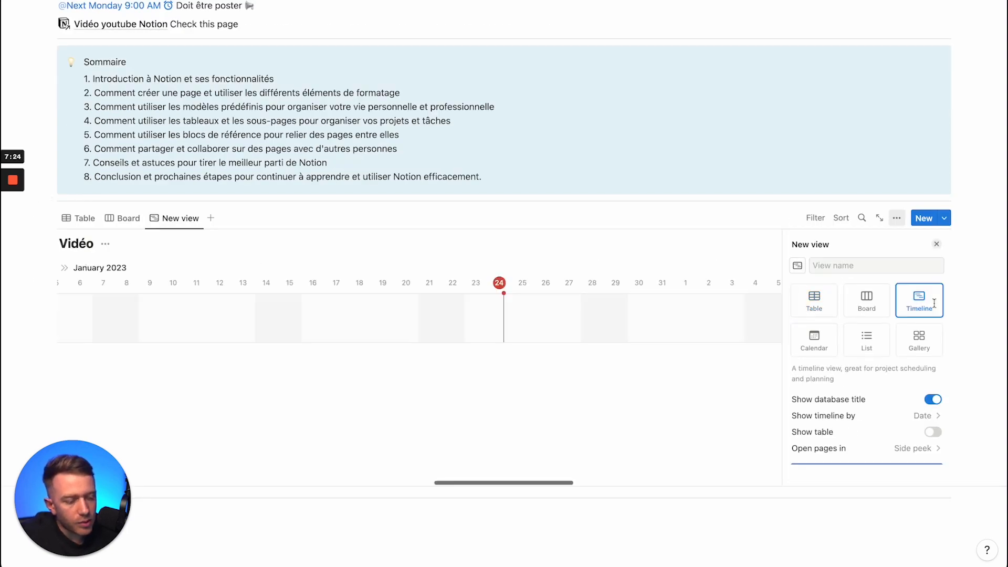
{"action": "left_click", "coordinate": [639, 420]}
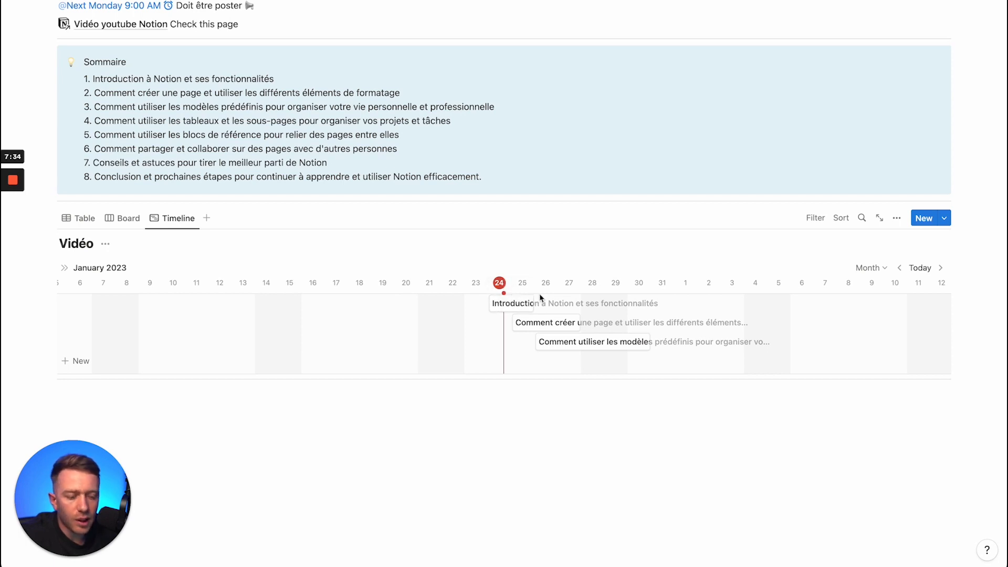
{"action": "left_click_drag", "start_coordinate": [182, 221], "coordinate": [84, 219]}
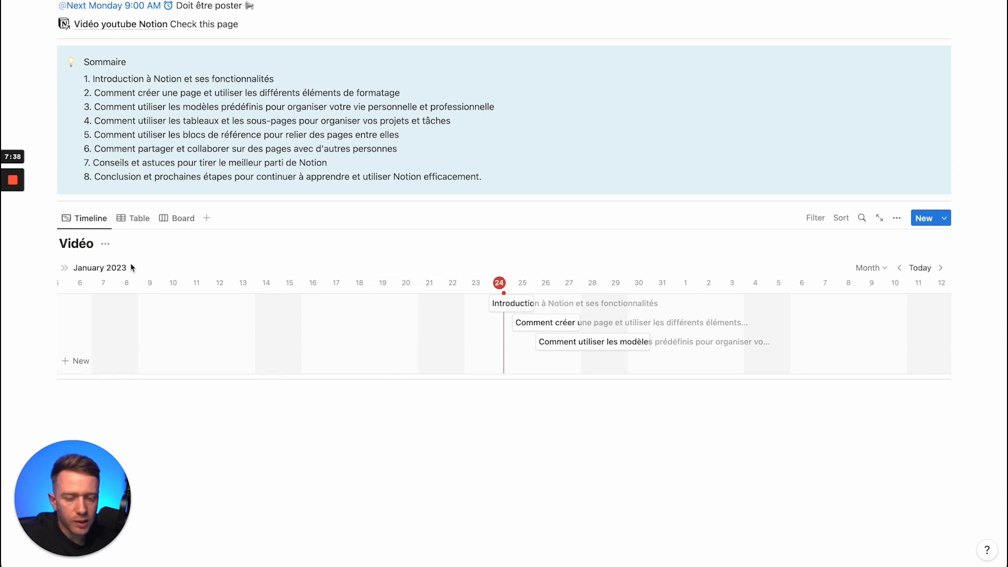
Step: Show the Name table beside the timeline and extend the third video's bar into early February
{"action": "left_click", "coordinate": [64, 267]}
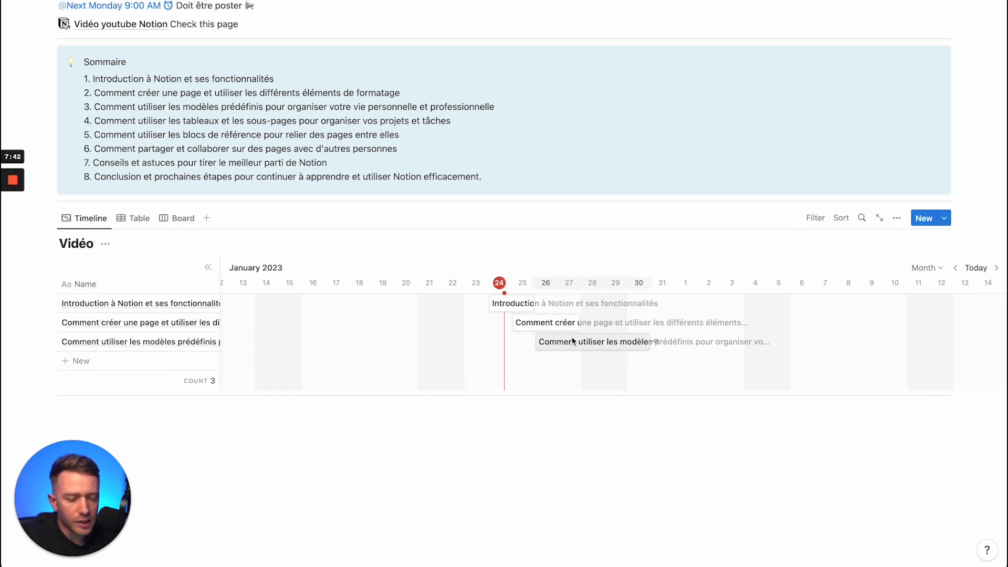
{"action": "left_click_drag", "start_coordinate": [654, 342], "coordinate": [775, 337]}
Step: Add the note "Doit intégrer un exemple de modèle dans la vidéo" to the second video's page and close it
{"action": "left_click", "coordinate": [546, 323]}
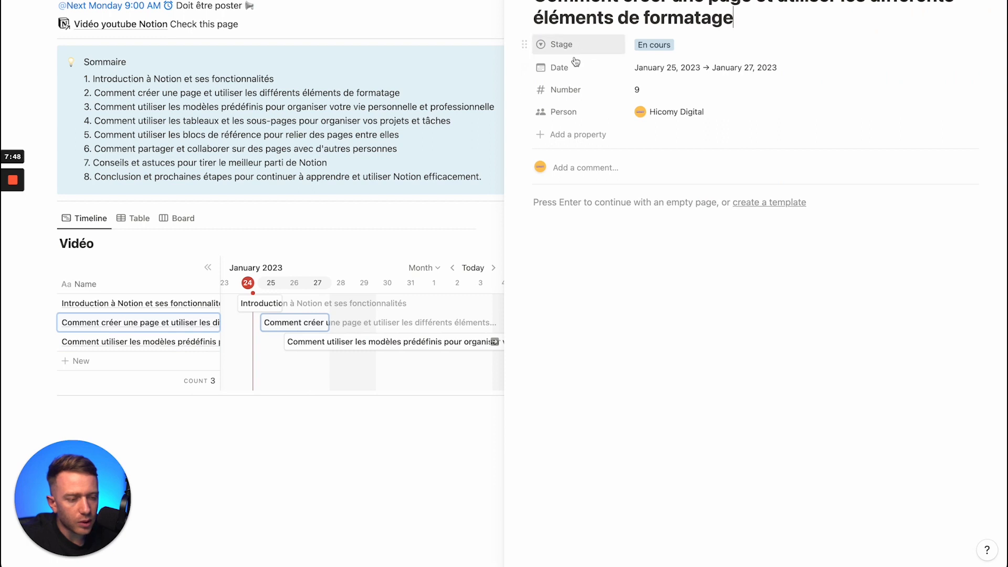
{"action": "left_click", "coordinate": [553, 202]}
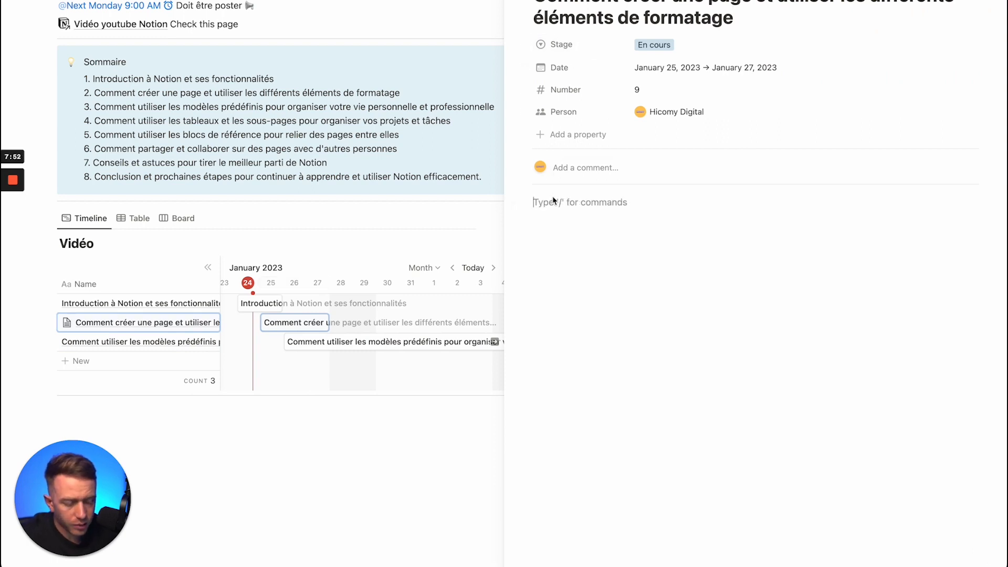
{"action": "type", "text": "Doit intégrer un exemple de m"}
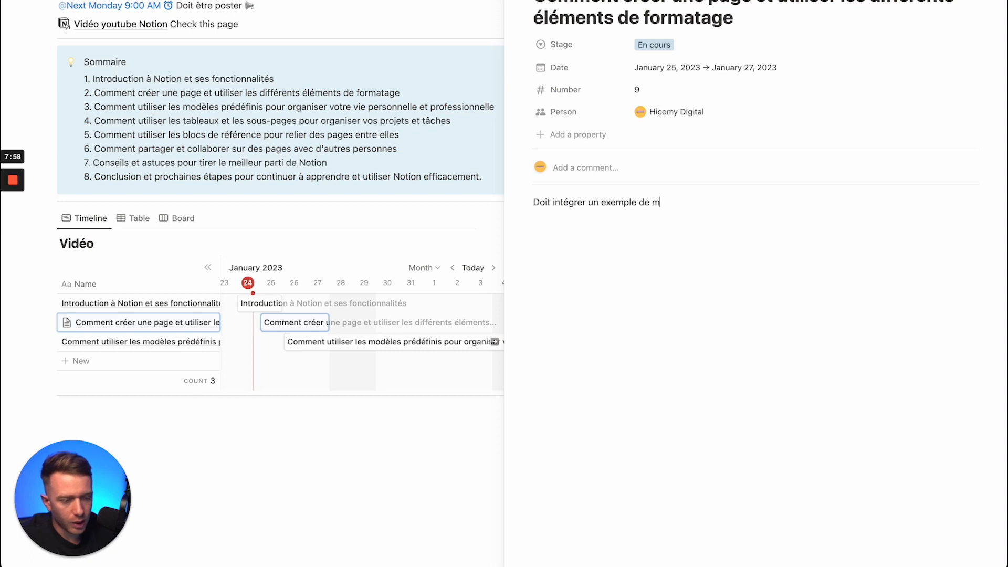
{"action": "type", "text": "le dan"}
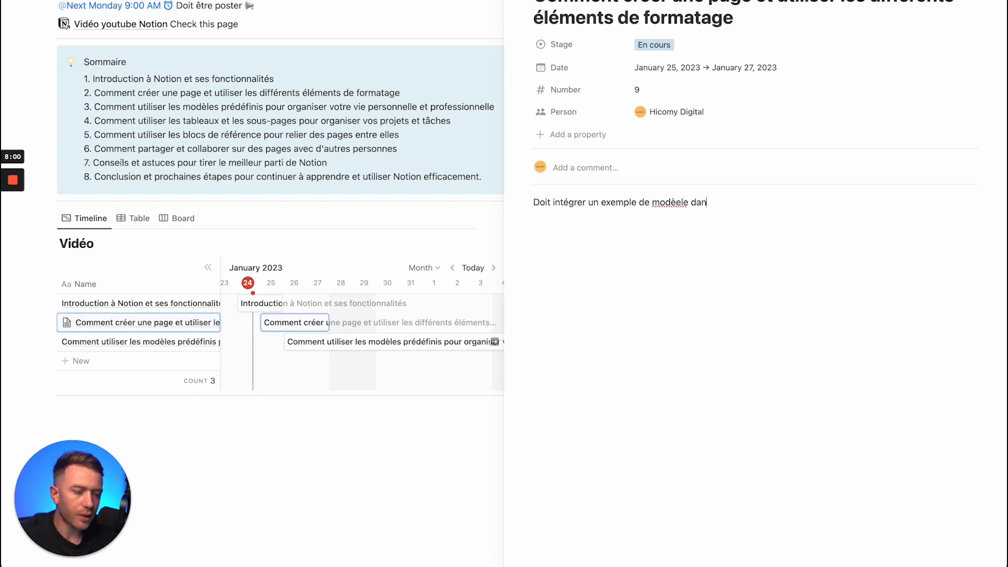
{"action": "key", "text": "BackSpace"}
{"action": "key", "text": "BackSpace"}
{"action": "key", "text": "BackSpace"}
{"action": "key", "text": "BackSpace"}
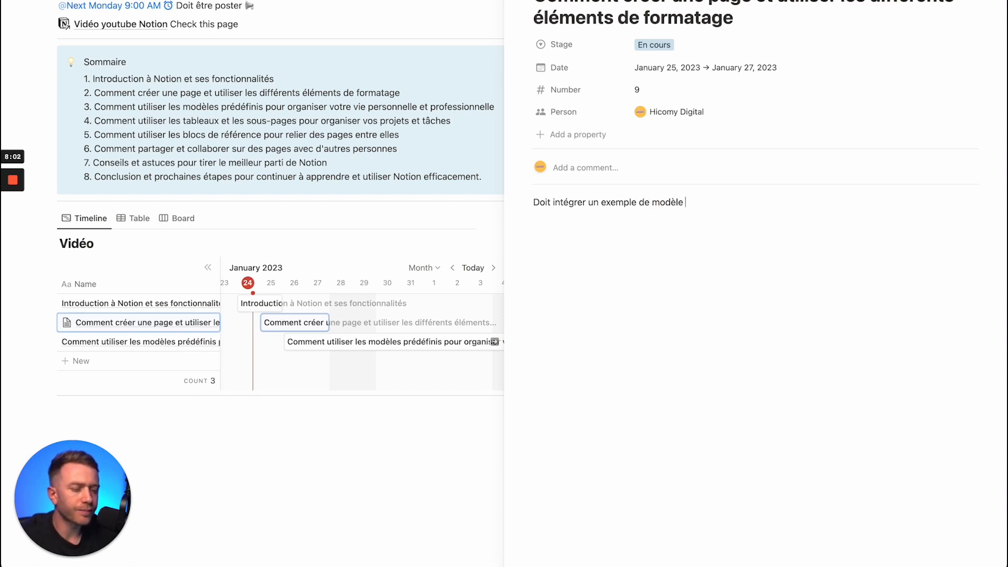
{"action": "left_click", "coordinate": [348, 538]}
Step: Switch the Vidéo database to its Table view and open the second video's page to check its note
{"action": "left_click", "coordinate": [135, 218]}
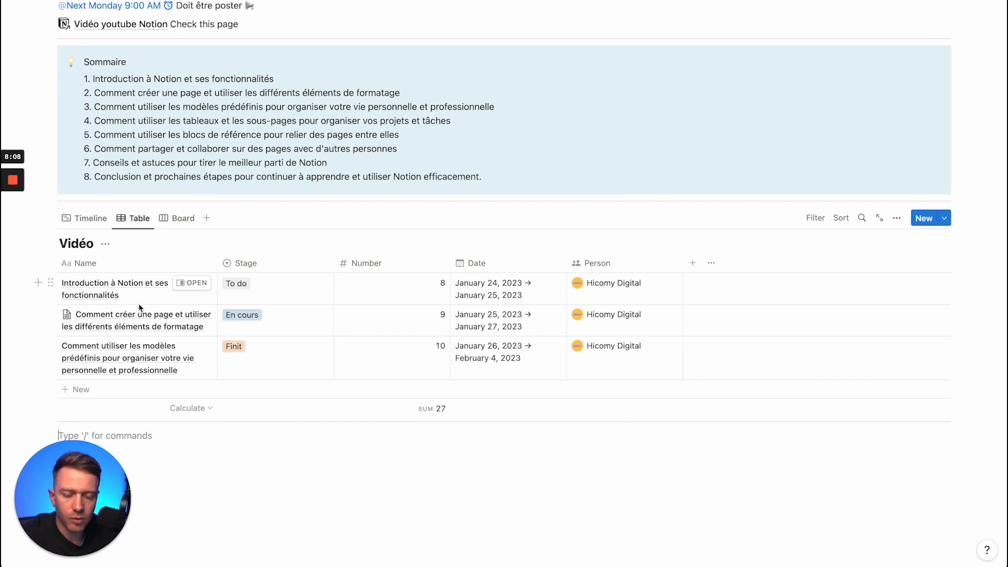
{"action": "left_click", "coordinate": [197, 315]}
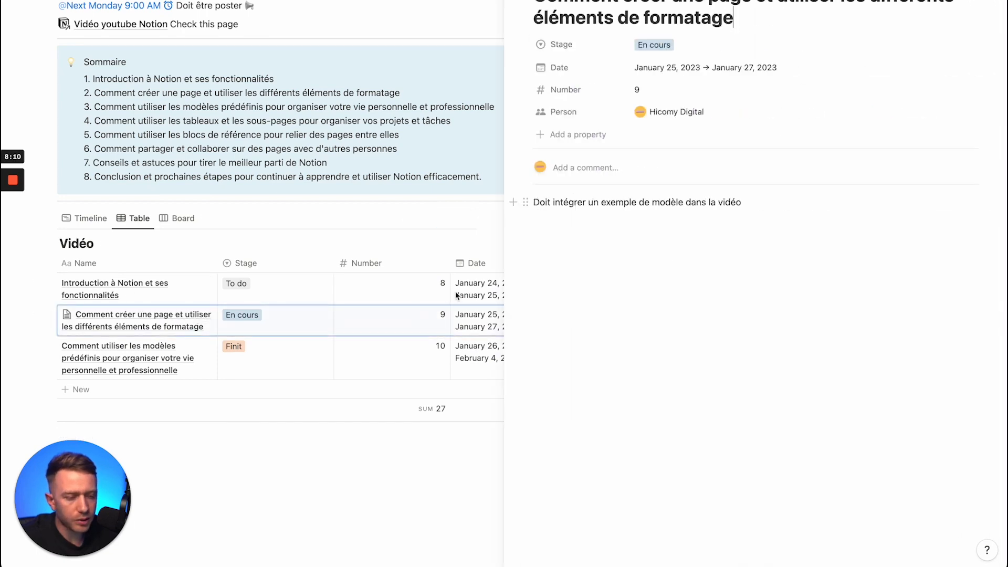
{"action": "left_click", "coordinate": [391, 448]}
{"action": "left_click", "coordinate": [323, 456]}
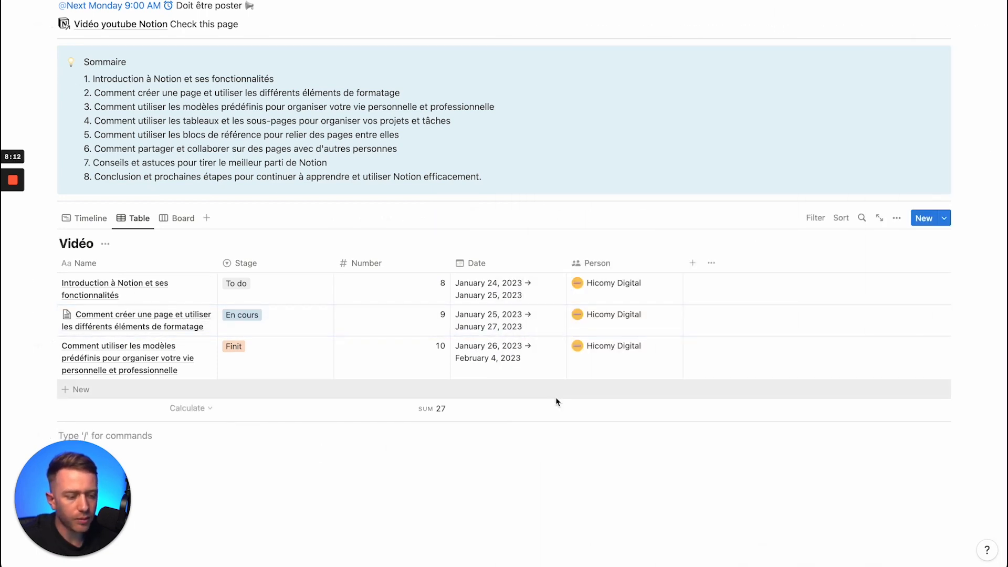
Step: Move the Table view ahead of the Timeline view in the Vidéo database and display the table
{"action": "scroll", "coordinate": [555, 399], "scroll_direction": "up", "scroll_amount": 2}
{"action": "left_click", "coordinate": [98, 304]}
{"action": "scroll", "coordinate": [389, 319], "scroll_direction": "down", "scroll_amount": 2}
{"action": "left_click_drag", "start_coordinate": [134, 234], "coordinate": [65, 231]}
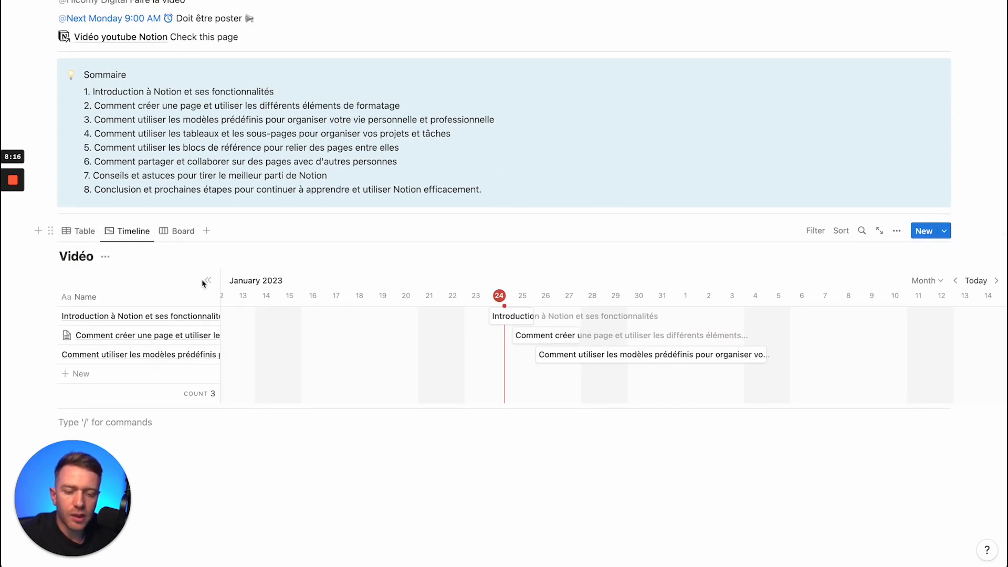
{"action": "left_click", "coordinate": [88, 233]}
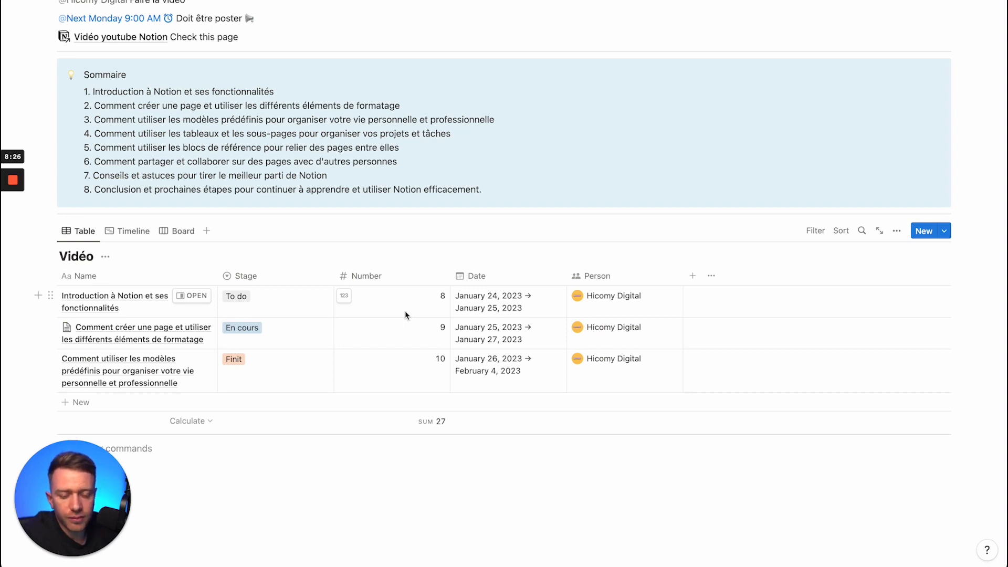
Step: Insert a Calendar database view below the last divider, using the existing Vidéo database as its data source
{"action": "scroll", "coordinate": [405, 315], "scroll_direction": "down", "scroll_amount": 3}
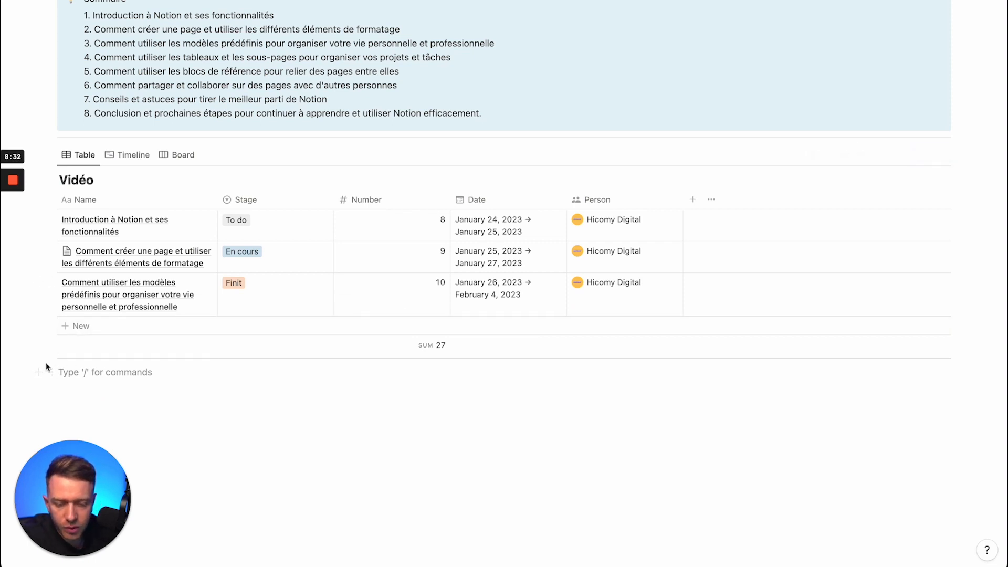
{"action": "left_click", "coordinate": [37, 372]}
{"action": "scroll", "coordinate": [139, 255], "scroll_direction": "down", "scroll_amount": 5}
{"action": "scroll", "coordinate": [139, 255], "scroll_direction": "down", "scroll_amount": 6}
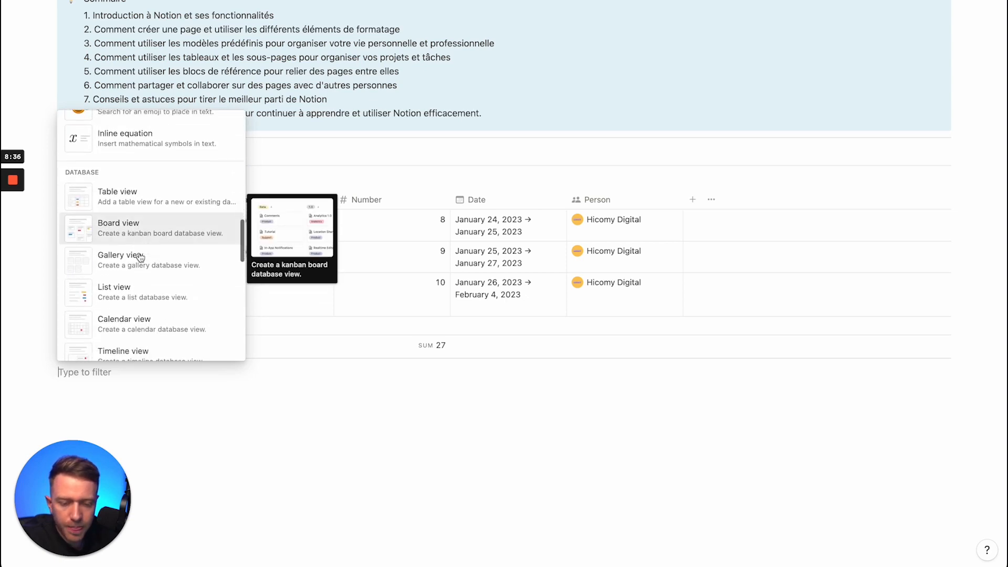
{"action": "scroll", "coordinate": [131, 255], "scroll_direction": "down", "scroll_amount": 1}
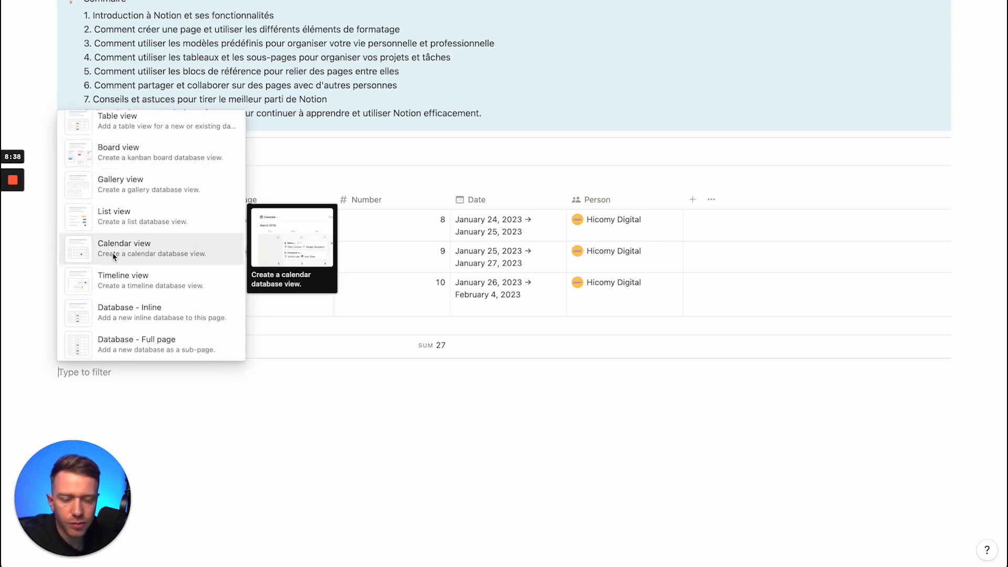
{"action": "left_click", "coordinate": [89, 251]}
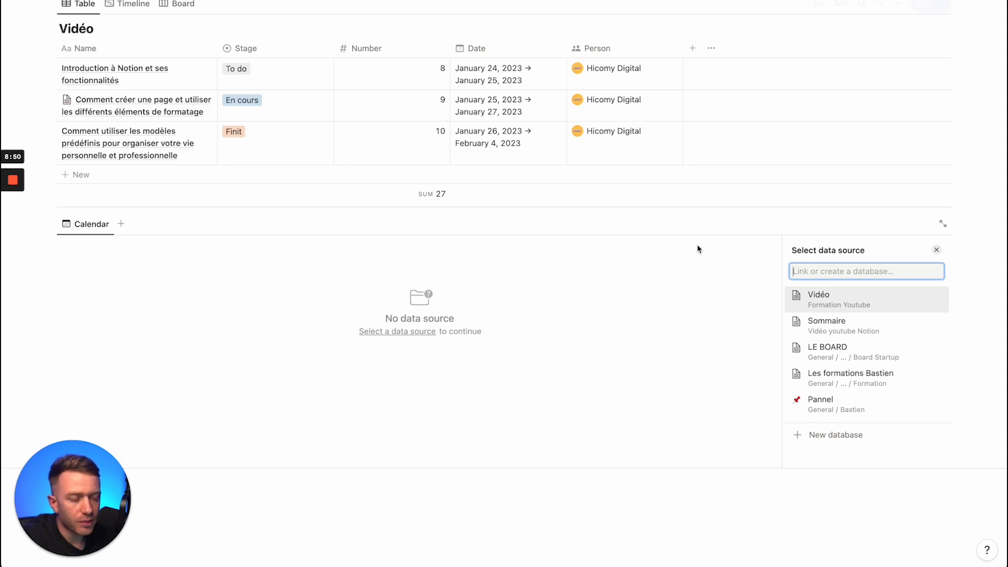
{"action": "left_click", "coordinate": [829, 299]}
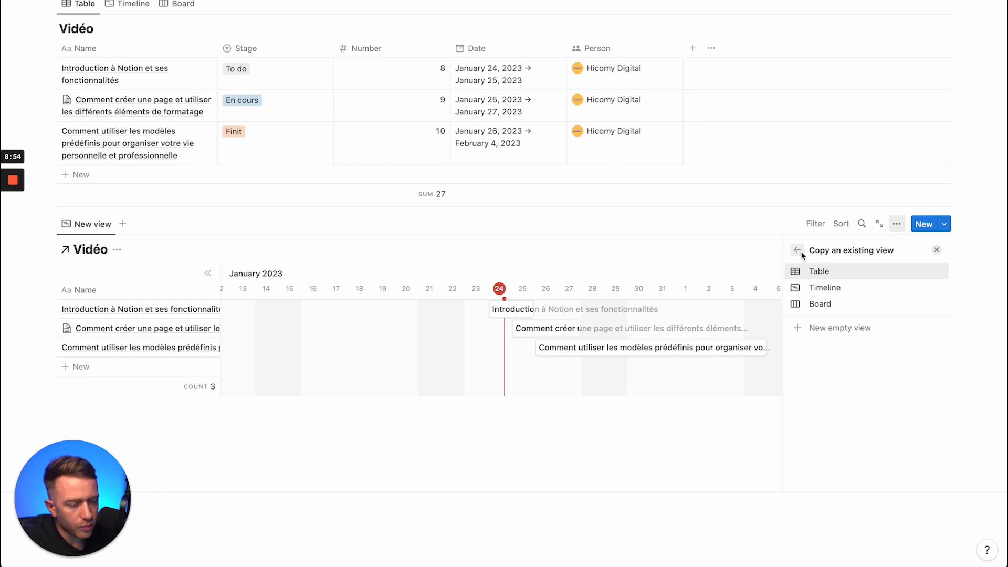
Step: Copy the existing Board view into the new linked Vidéo database and close the view options
{"action": "left_click", "coordinate": [802, 253]}
{"action": "left_click", "coordinate": [846, 297]}
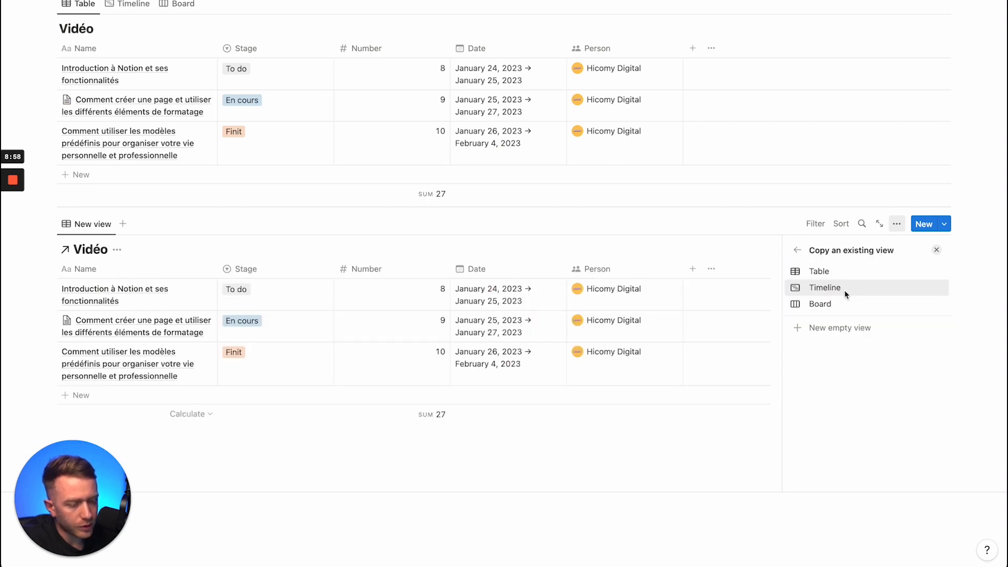
{"action": "left_click", "coordinate": [629, 464]}
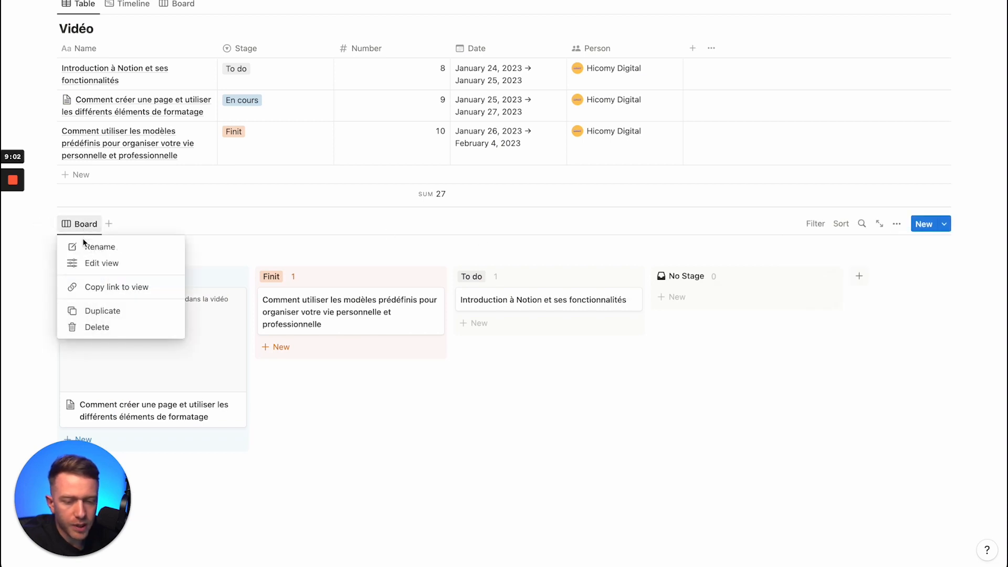
Step: Change the layout of the linked Vidéo database's Board view to Calendar
{"action": "left_click", "coordinate": [101, 263]}
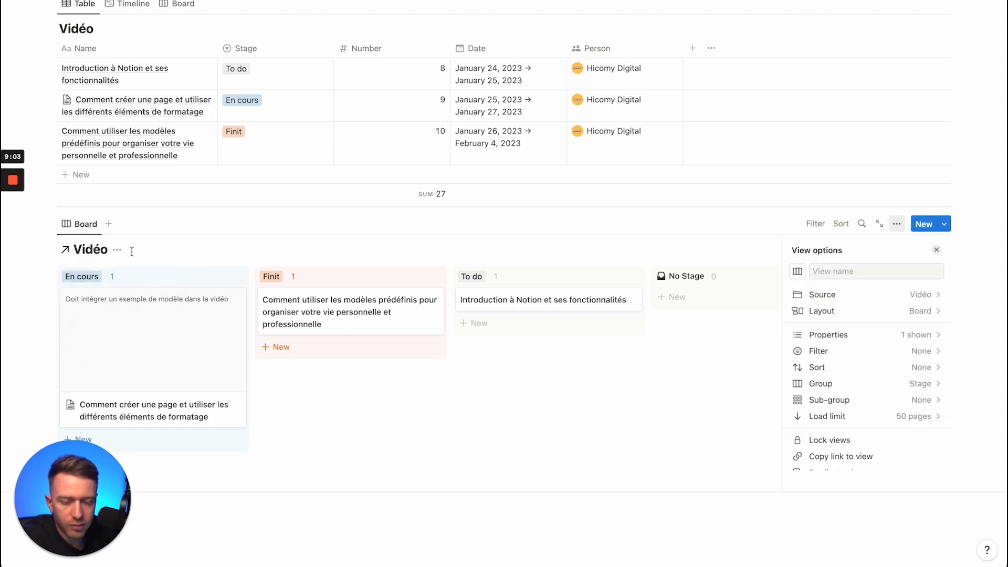
{"action": "left_click", "coordinate": [832, 313]}
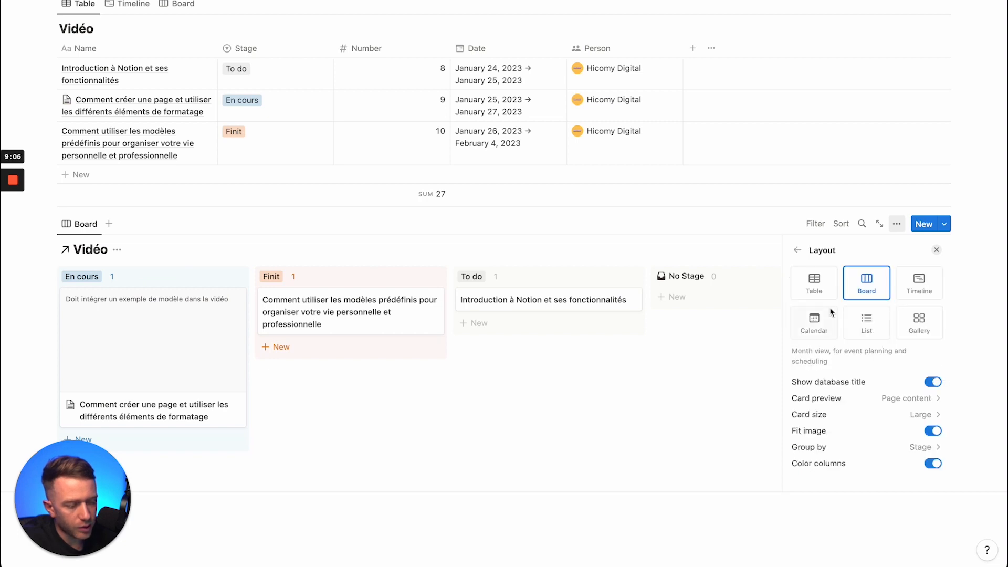
{"action": "left_click", "coordinate": [814, 322]}
{"action": "left_click", "coordinate": [572, 255]}
{"action": "scroll", "coordinate": [571, 254], "scroll_direction": "down", "scroll_amount": 5}
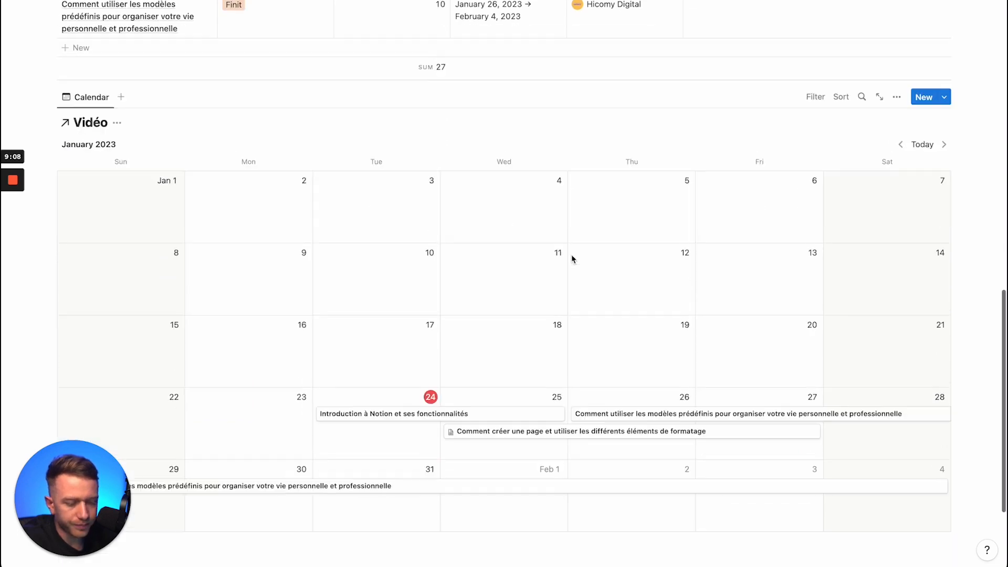
Step: Compare the video entries in the linked calendar with those in the Vidéo table above it
{"action": "scroll", "coordinate": [536, 306], "scroll_direction": "up", "scroll_amount": 5}
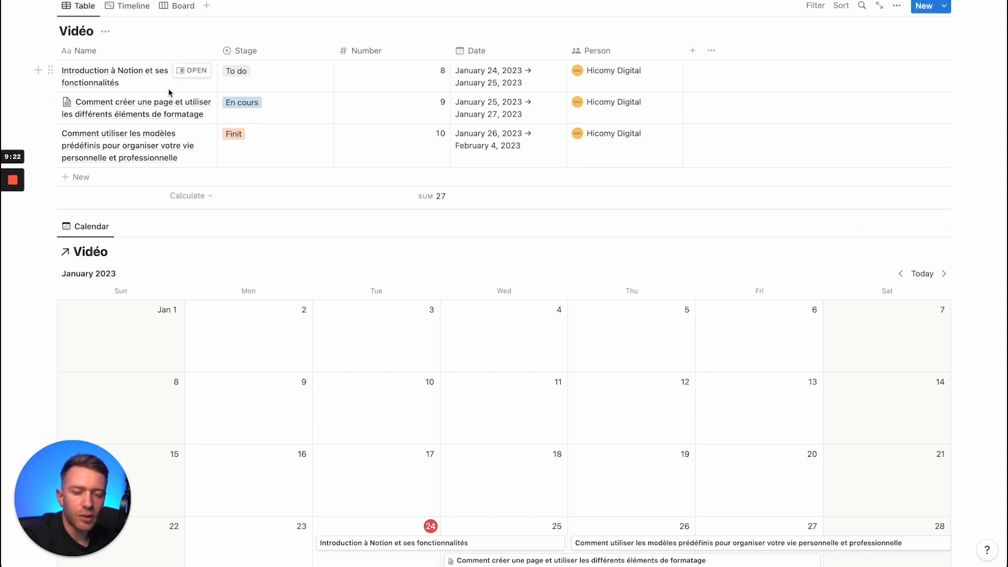
{"action": "scroll", "coordinate": [257, 300], "scroll_direction": "down", "scroll_amount": 3}
{"action": "scroll", "coordinate": [236, 70], "scroll_direction": "up", "scroll_amount": 10}
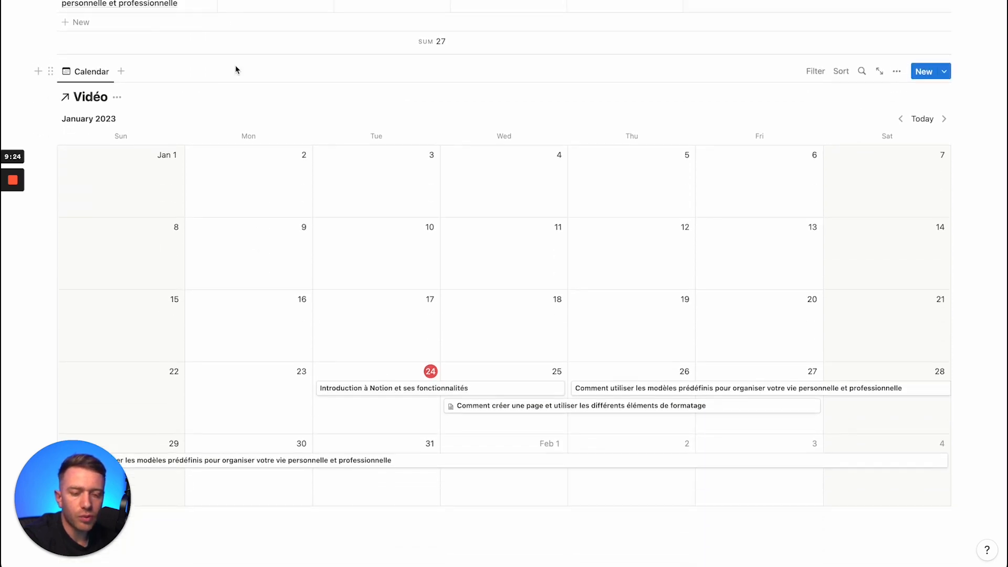
{"action": "scroll", "coordinate": [127, 252], "scroll_direction": "down", "scroll_amount": 6}
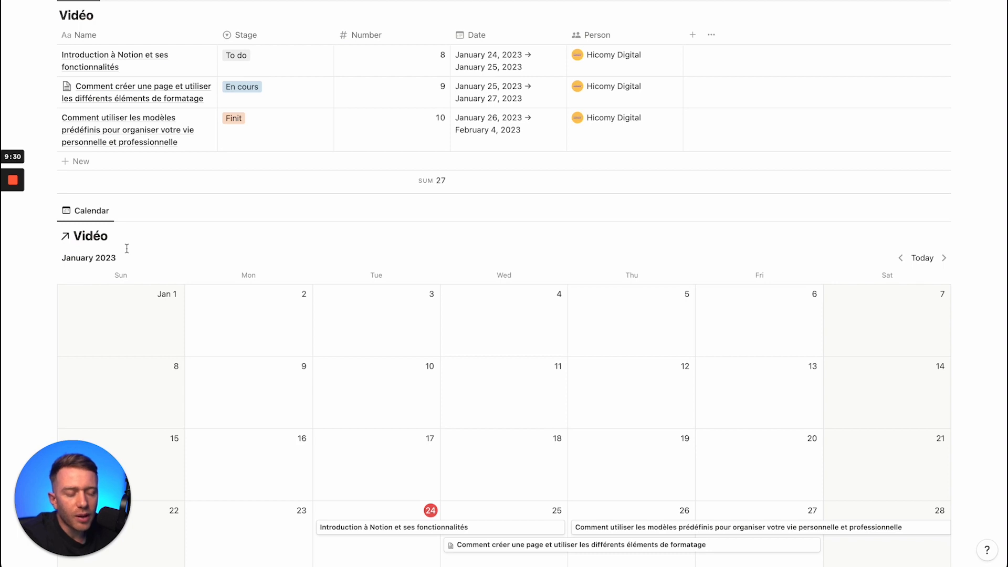
{"action": "scroll", "coordinate": [126, 249], "scroll_direction": "down", "scroll_amount": 2}
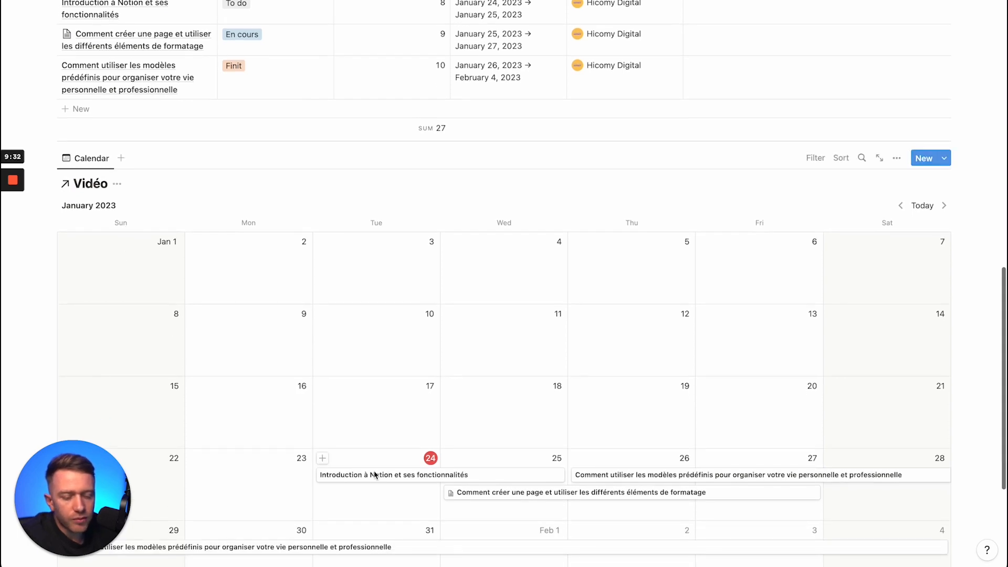
{"action": "scroll", "coordinate": [303, 318], "scroll_direction": "up", "scroll_amount": 1}
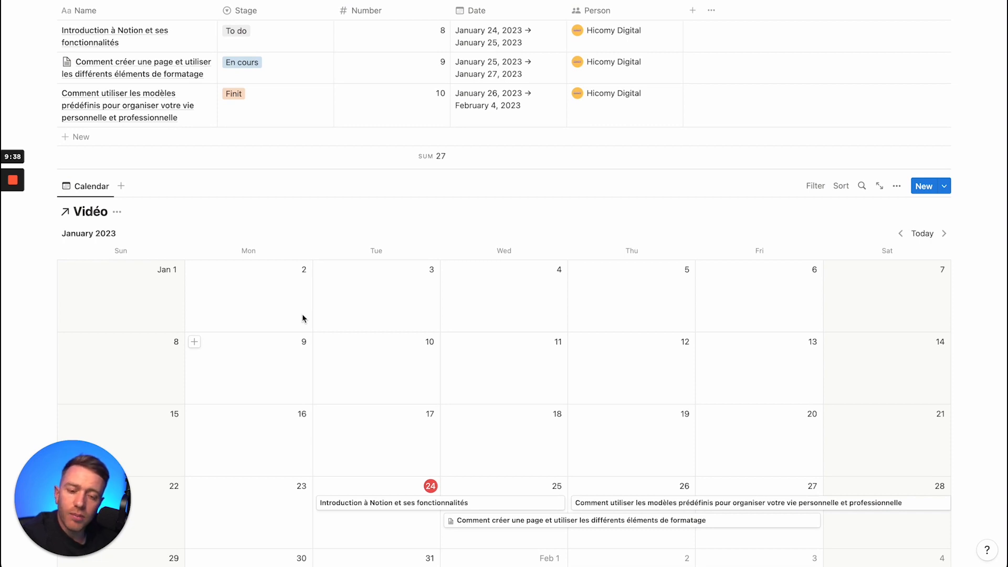
Step: Open the Créer des pages subpage listed under the heading Comment utiliser notion ?
{"action": "scroll", "coordinate": [303, 318], "scroll_direction": "up", "scroll_amount": 12}
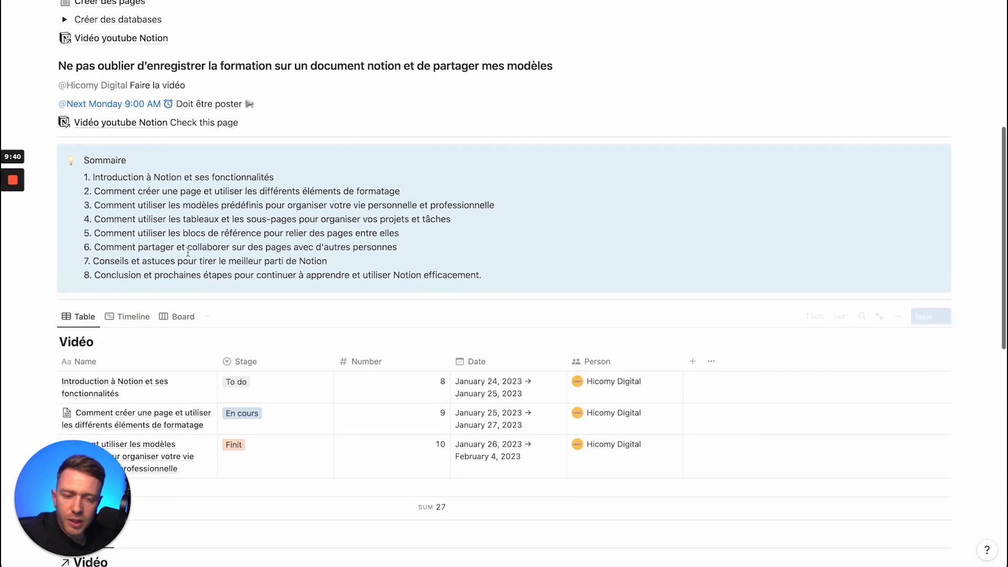
{"action": "scroll", "coordinate": [188, 252], "scroll_direction": "up", "scroll_amount": 7}
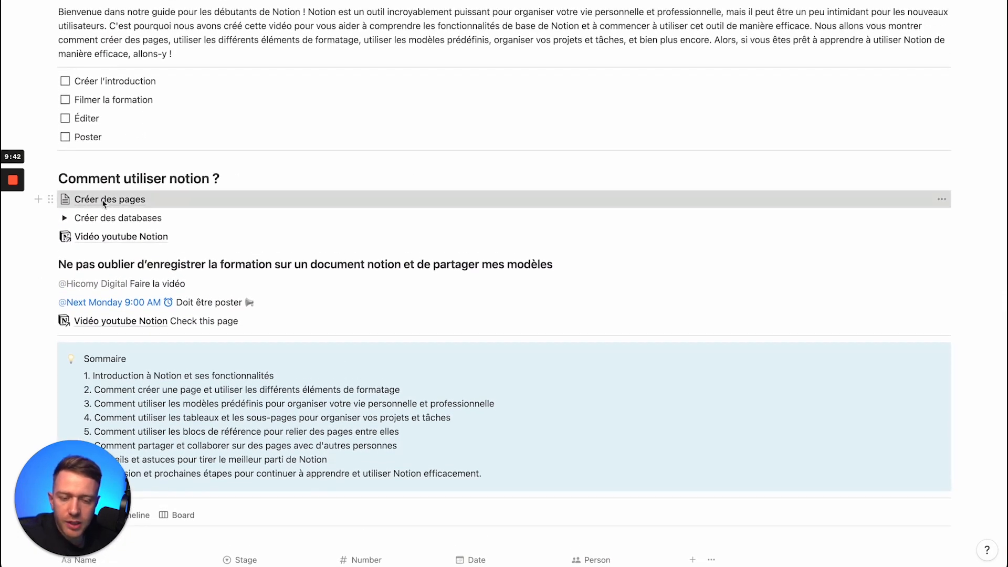
{"action": "left_click", "coordinate": [103, 202]}
Step: Insert a Calendar view block below the callout, link it to the Vidéo database and copy its existing Table view
{"action": "left_click", "coordinate": [353, 143]}
{"action": "left_click", "coordinate": [277, 111]}
{"action": "scroll", "coordinate": [363, 273], "scroll_direction": "down", "scroll_amount": 12}
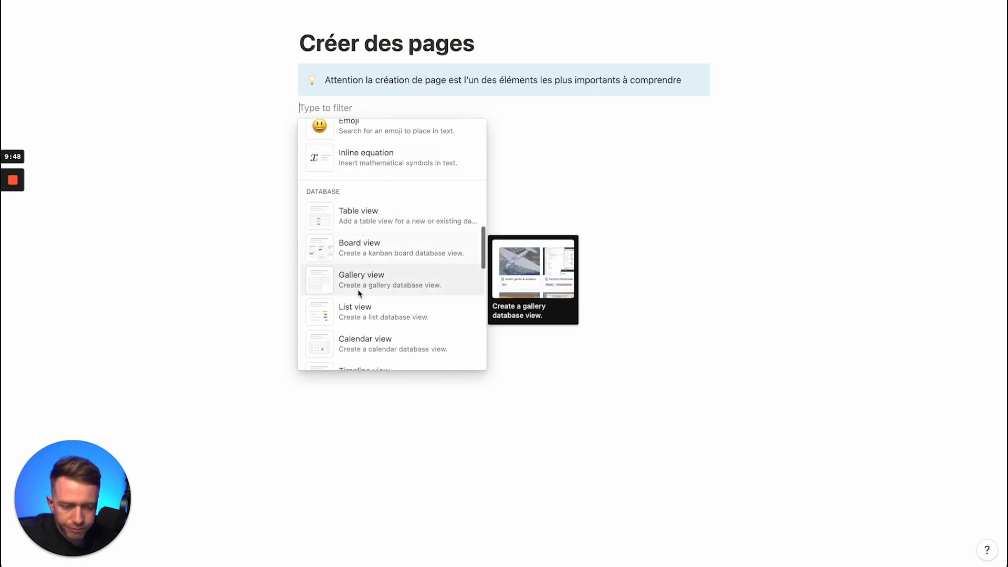
{"action": "scroll", "coordinate": [360, 292], "scroll_direction": "down", "scroll_amount": 2}
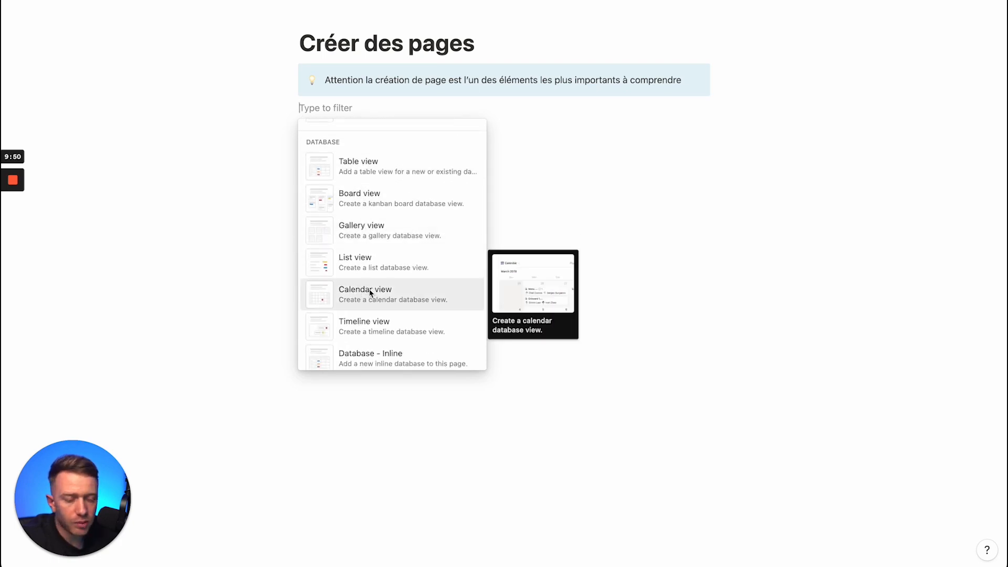
{"action": "left_click", "coordinate": [371, 293]}
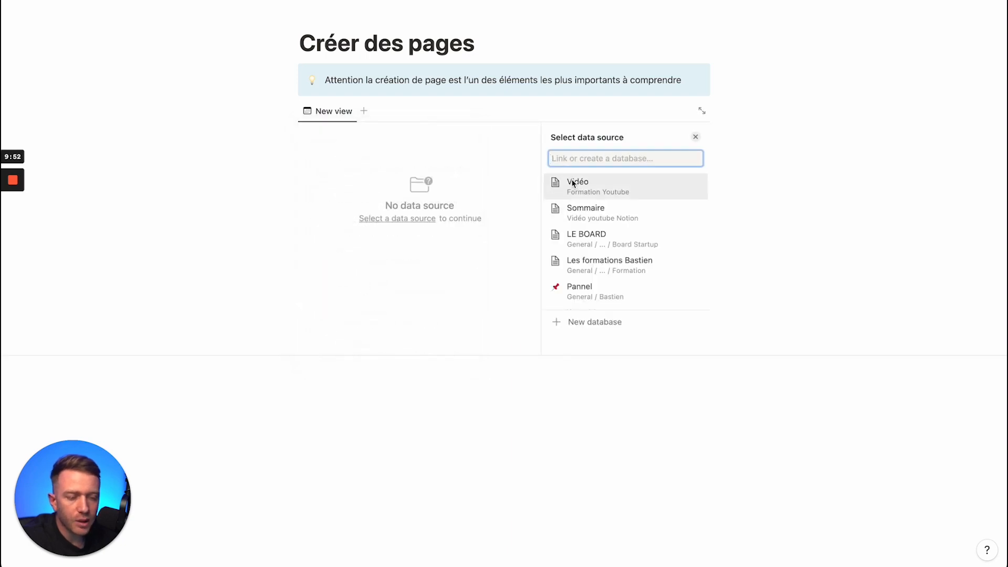
{"action": "left_click", "coordinate": [573, 184]}
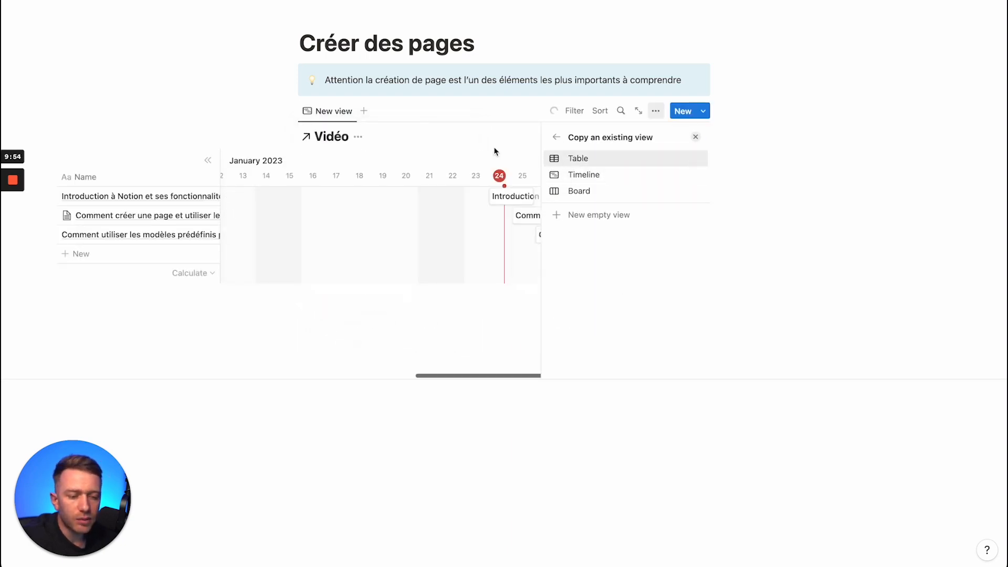
{"action": "key", "text": "Return"}
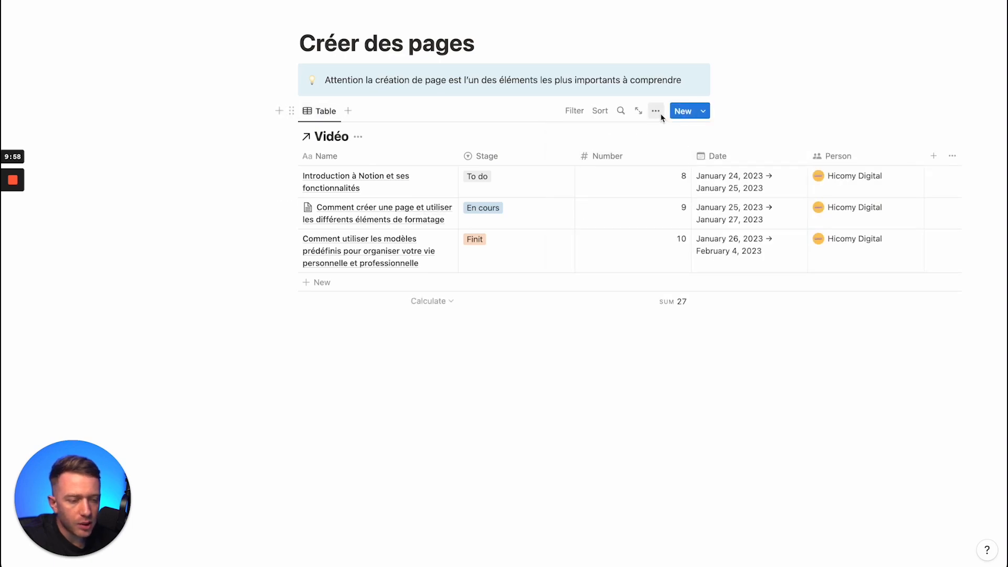
Step: Change the layout of the linked Table view on Créer des pages to Calendar and close the layout options
{"action": "left_click", "coordinate": [336, 114]}
{"action": "left_click", "coordinate": [325, 149]}
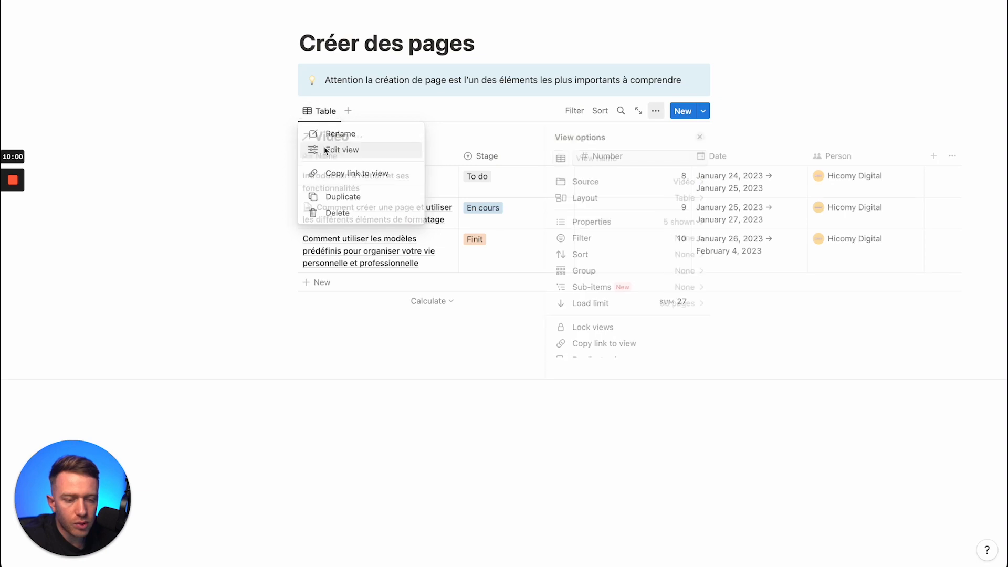
{"action": "left_click", "coordinate": [597, 202]}
{"action": "left_click", "coordinate": [575, 211]}
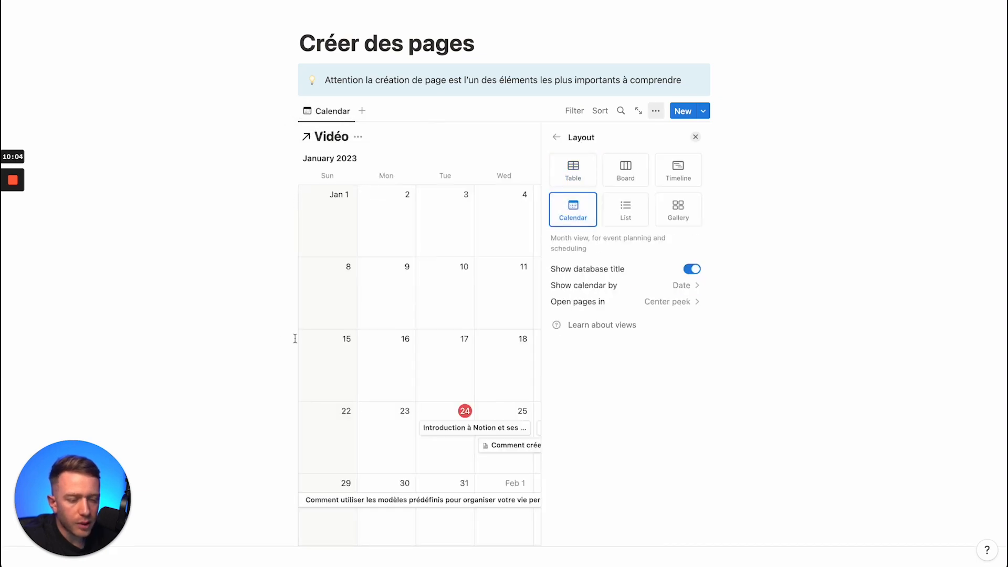
{"action": "left_click", "coordinate": [244, 338]}
{"action": "scroll", "coordinate": [465, 302], "scroll_direction": "down", "scroll_amount": 2}
{"action": "scroll", "coordinate": [466, 304], "scroll_direction": "up", "scroll_amount": 2}
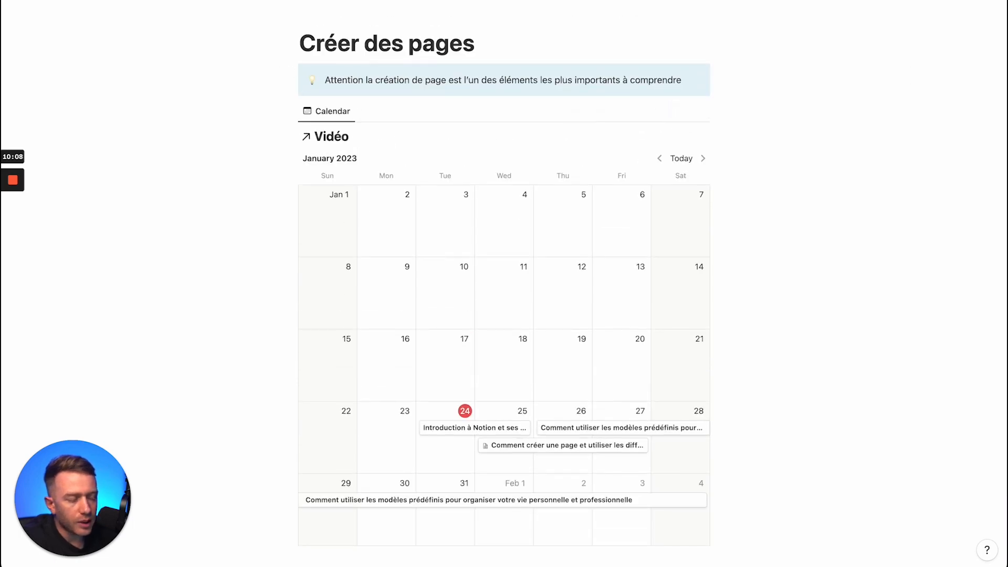
Step: Set the Créer des pages subpage to full width and close the page options
{"action": "left_click", "coordinate": [990, 3]}
{"action": "left_click", "coordinate": [981, 51]}
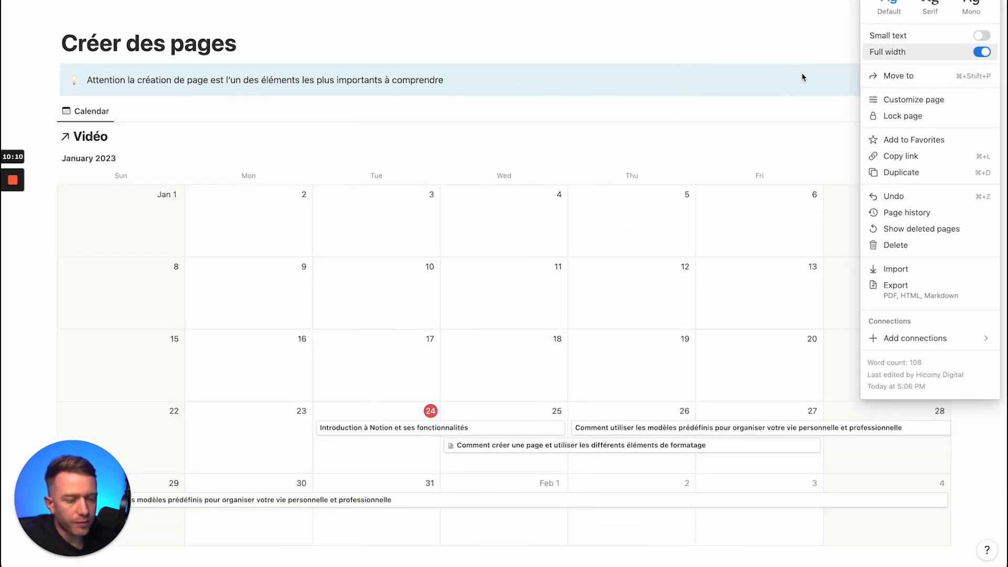
{"action": "left_click", "coordinate": [572, 32]}
{"action": "scroll", "coordinate": [608, 180], "scroll_direction": "down", "scroll_amount": 2}
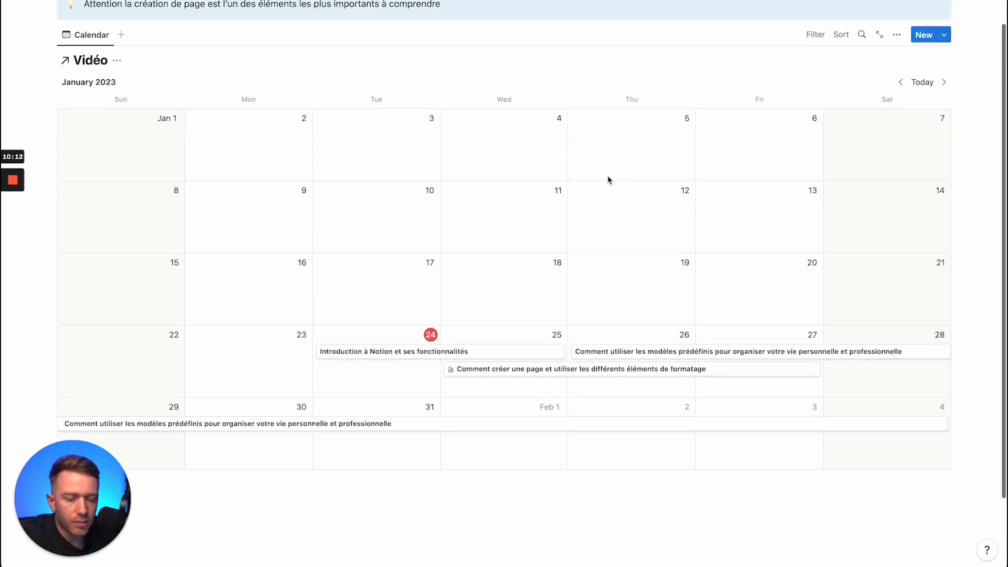
{"action": "scroll", "coordinate": [608, 180], "scroll_direction": "up", "scroll_amount": 2}
Step: Insert a callout reading "Le plan" below the linked Vidéo calendar and move the calendar inside it
{"action": "left_click", "coordinate": [51, 112]}
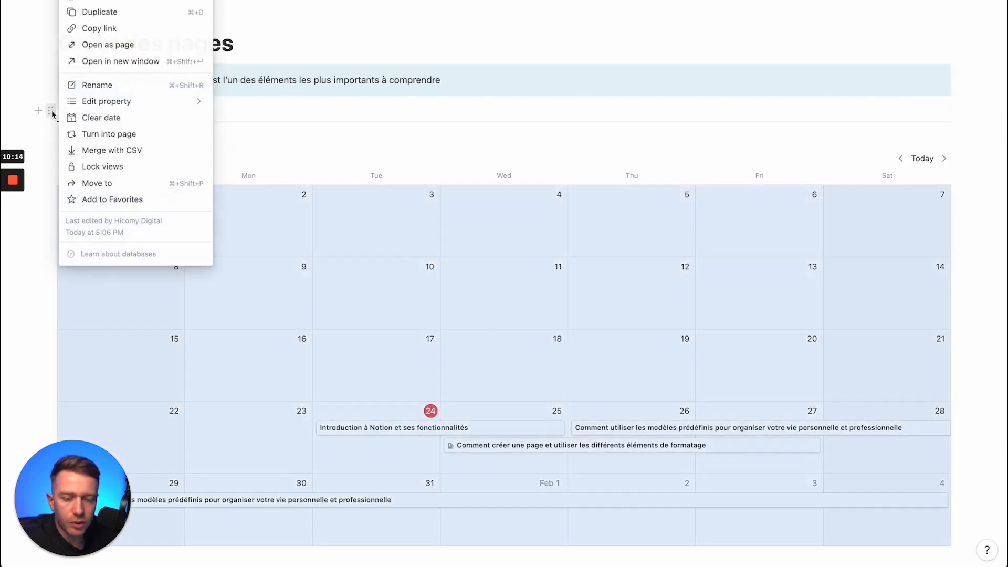
{"action": "mouse_move", "coordinate": [67, 106]}
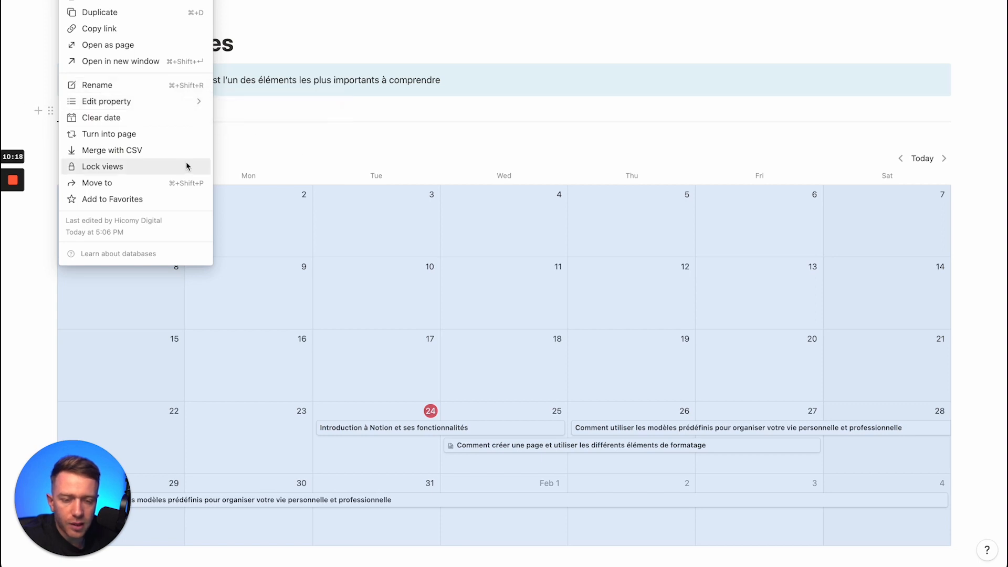
{"action": "left_click", "coordinate": [38, 116]}
{"action": "left_click", "coordinate": [38, 111]}
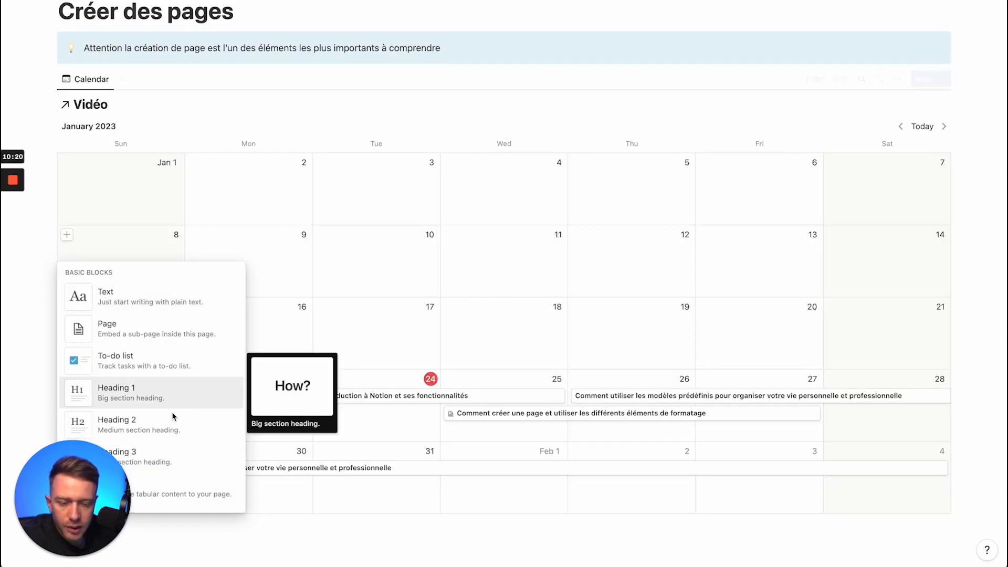
{"action": "scroll", "coordinate": [168, 415], "scroll_direction": "down", "scroll_amount": 5}
{"action": "scroll", "coordinate": [161, 417], "scroll_direction": "down", "scroll_amount": 2}
{"action": "left_click", "coordinate": [161, 417]}
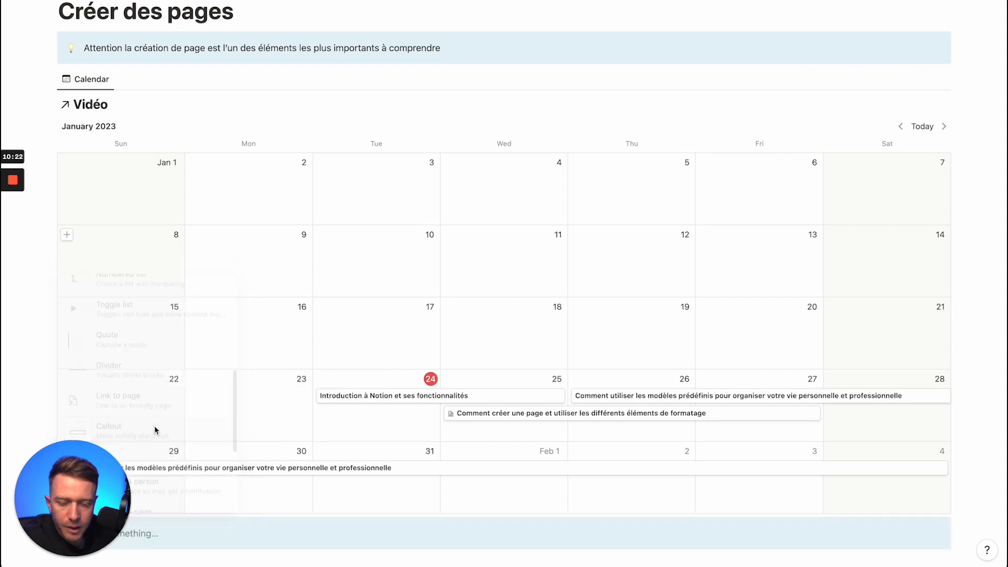
{"action": "scroll", "coordinate": [220, 439], "scroll_direction": "down", "scroll_amount": 2}
{"action": "scroll", "coordinate": [215, 435], "scroll_direction": "down", "scroll_amount": 2}
{"action": "type", "text": "L"}
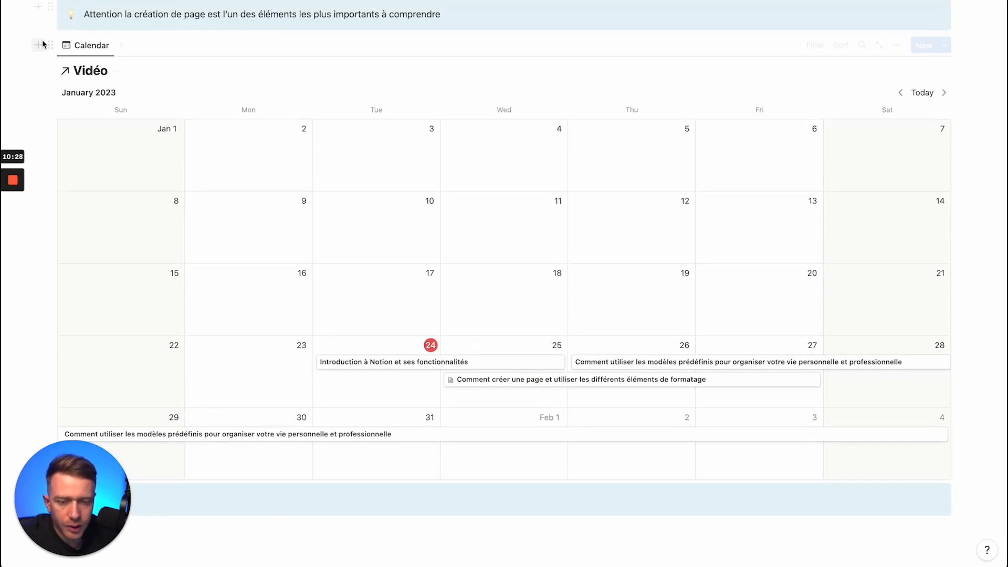
{"action": "left_click_drag", "start_coordinate": [96, 228], "coordinate": [193, 494]}
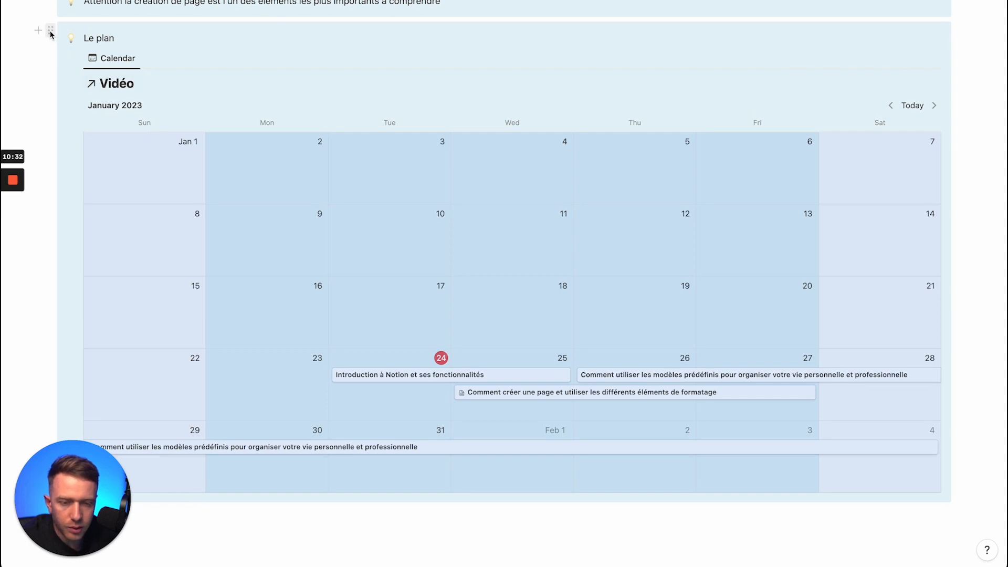
Step: Give the Le plan callout a yellow background and change its icon to the red pushpin emoji
{"action": "left_click", "coordinate": [51, 31]}
{"action": "mouse_move", "coordinate": [74, 124]}
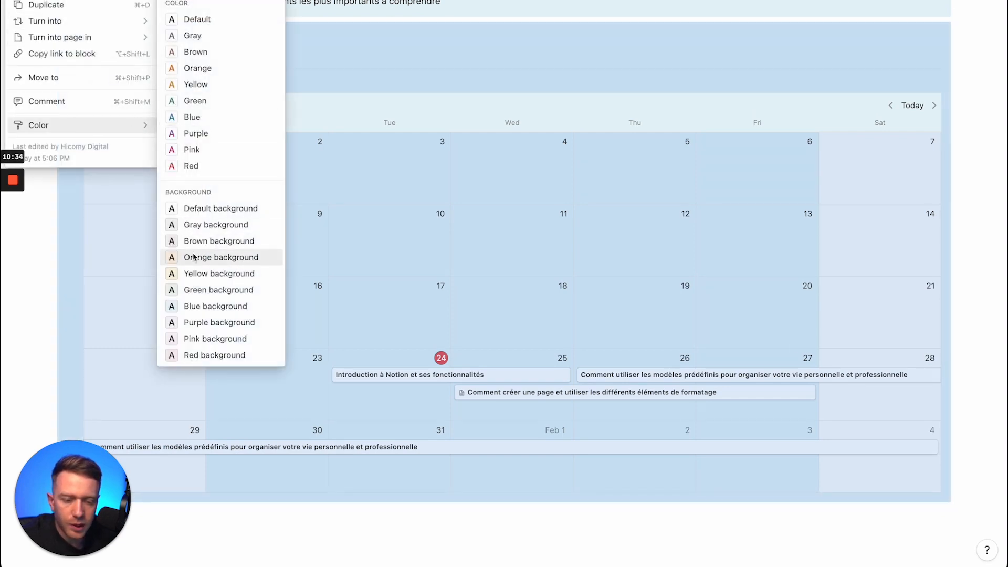
{"action": "left_click", "coordinate": [193, 273]}
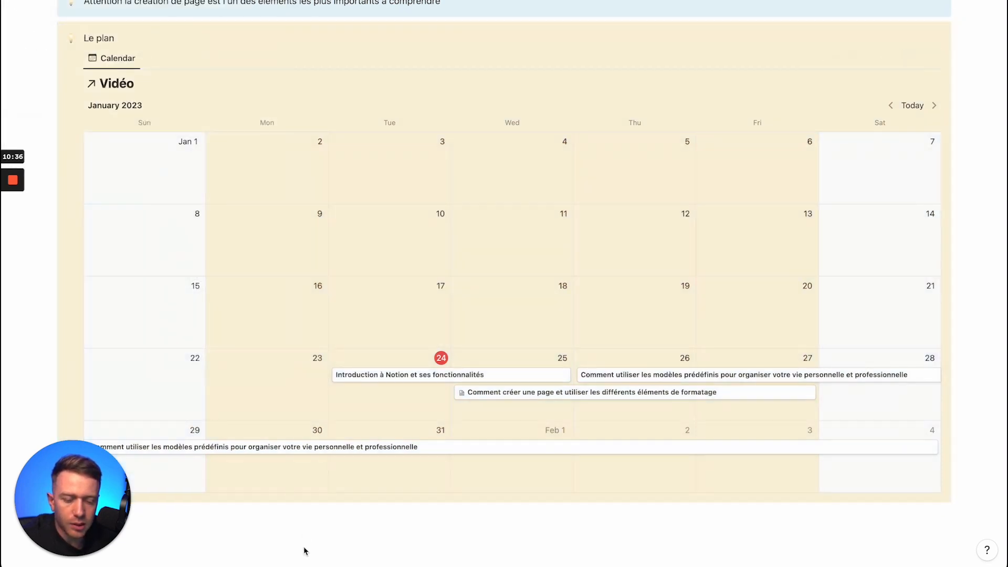
{"action": "scroll", "coordinate": [257, 134], "scroll_direction": "up", "scroll_amount": 3}
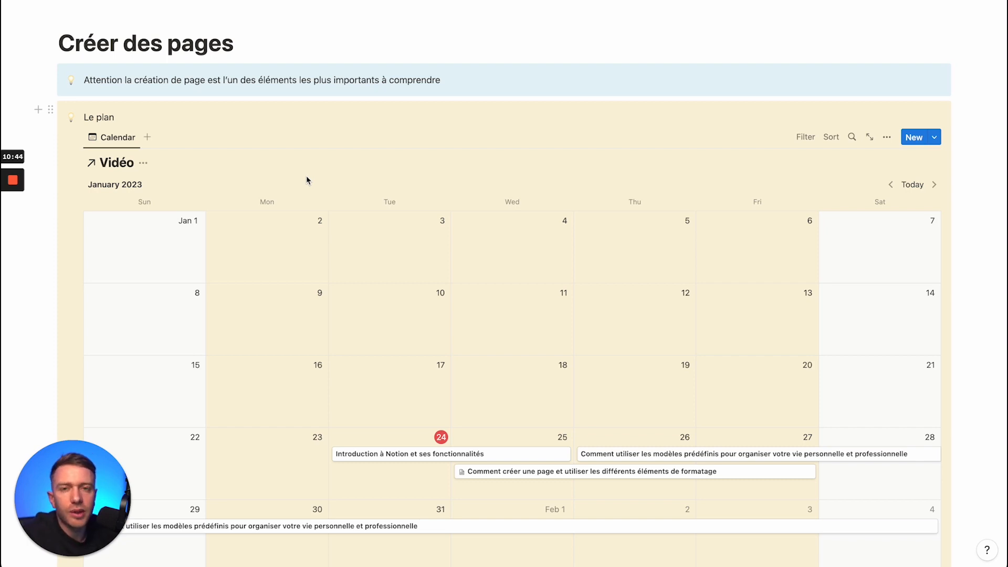
{"action": "left_click", "coordinate": [71, 117]}
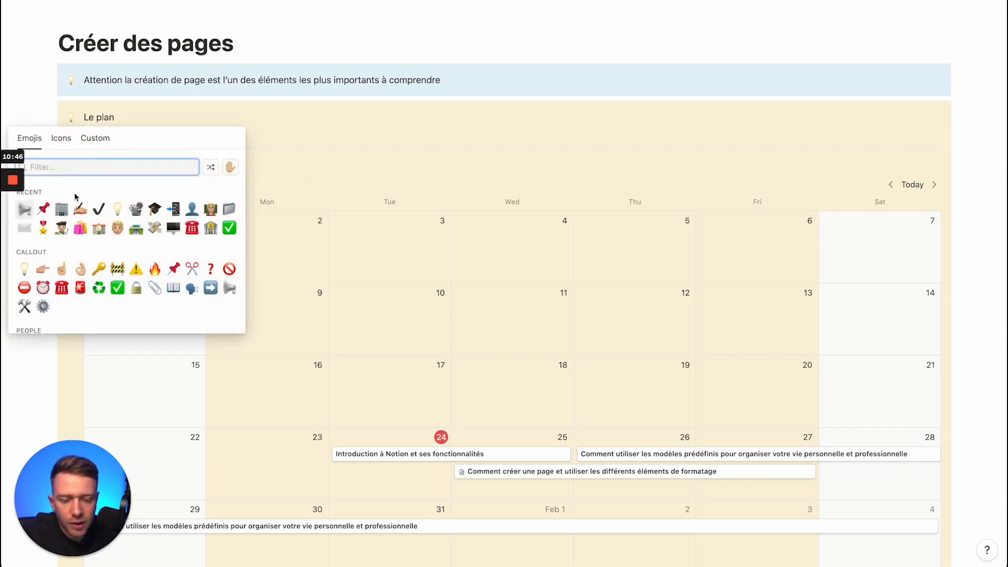
{"action": "left_click", "coordinate": [43, 210]}
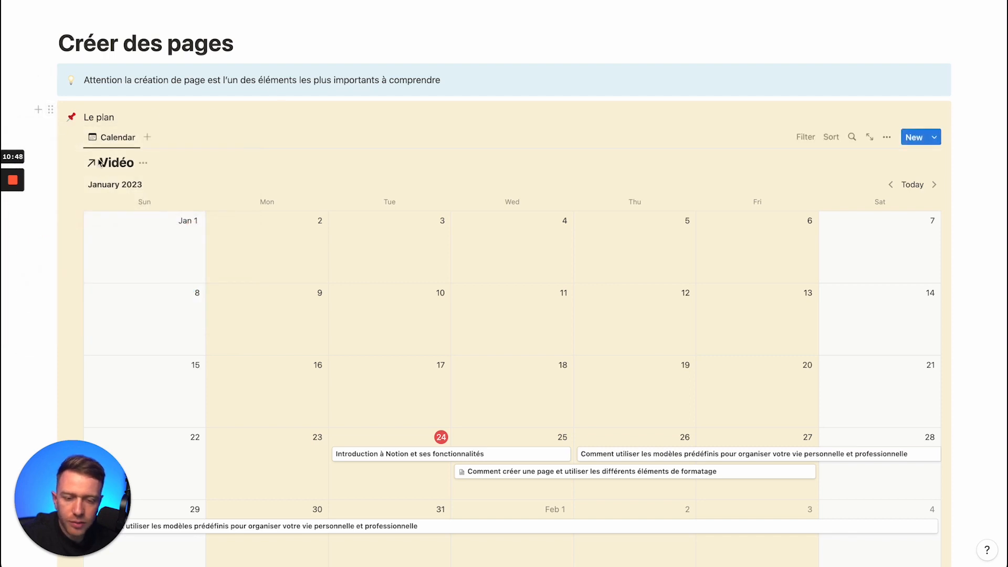
Step: Return to the Formation Youtube page and review its sections, from the checklist down to the Vidéo table and linked calendar
{"action": "key", "text": "super+["}
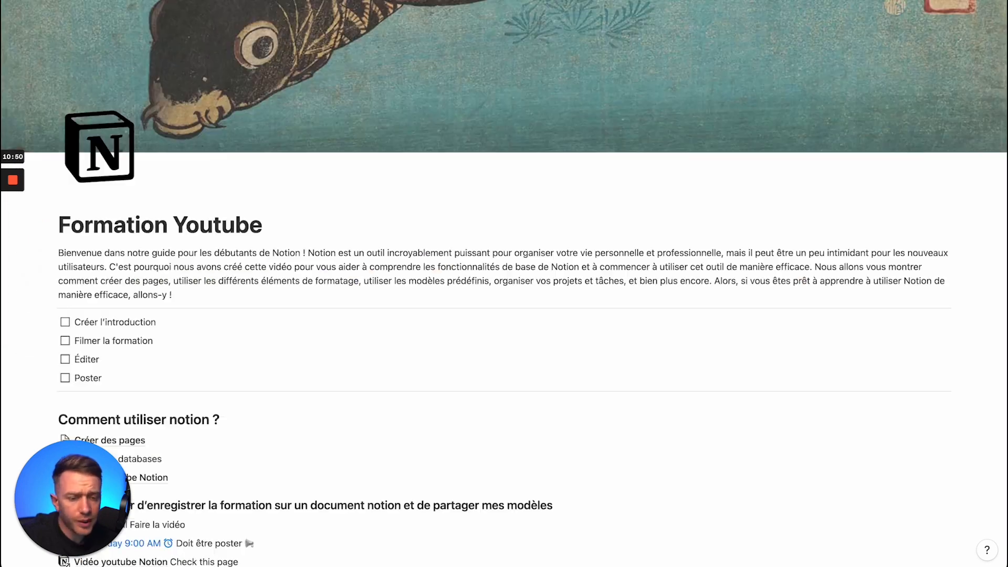
{"action": "scroll", "coordinate": [330, 279], "scroll_direction": "down", "scroll_amount": 3}
{"action": "scroll", "coordinate": [329, 279], "scroll_direction": "up", "scroll_amount": 5}
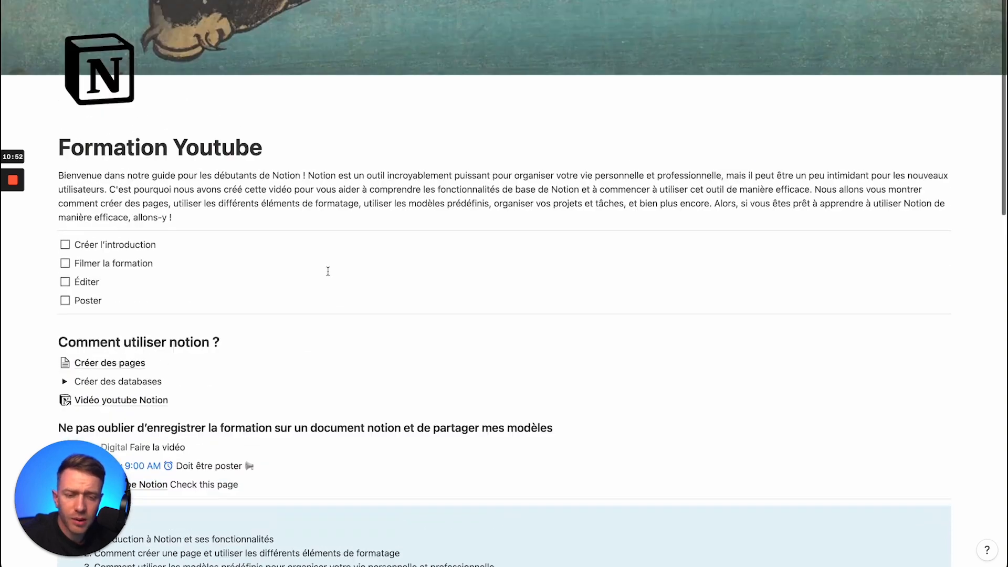
{"action": "scroll", "coordinate": [200, 278], "scroll_direction": "down", "scroll_amount": 3}
{"action": "scroll", "coordinate": [200, 278], "scroll_direction": "down", "scroll_amount": 10}
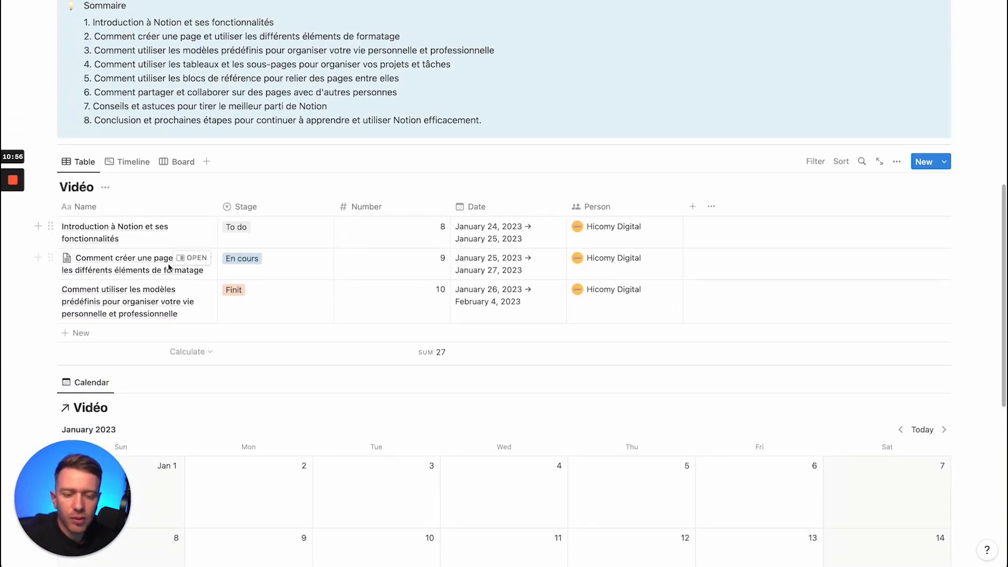
{"action": "scroll", "coordinate": [200, 278], "scroll_direction": "down", "scroll_amount": 8}
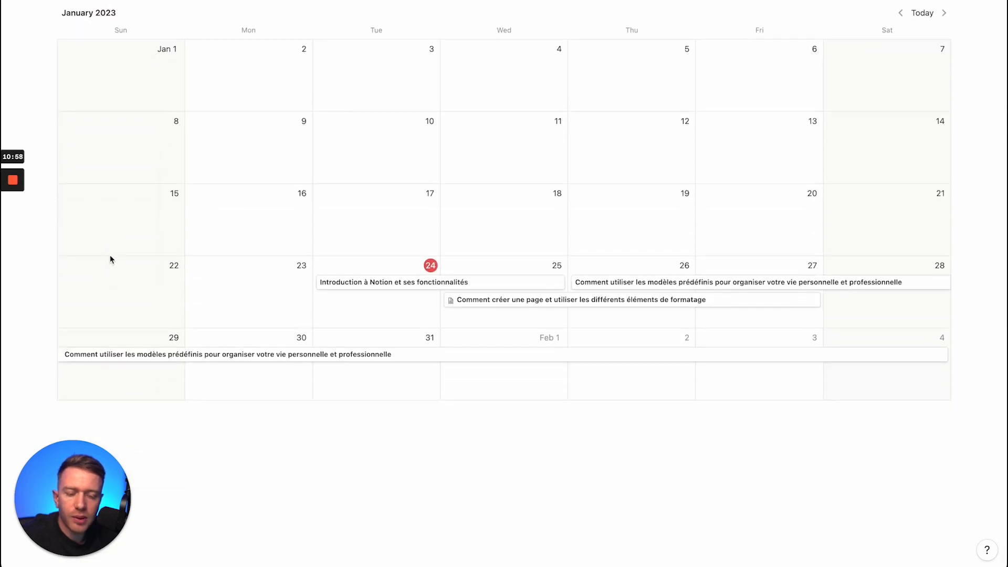
{"action": "scroll", "coordinate": [110, 255], "scroll_direction": "down", "scroll_amount": 1}
{"action": "scroll", "coordinate": [110, 254], "scroll_direction": "up", "scroll_amount": 15}
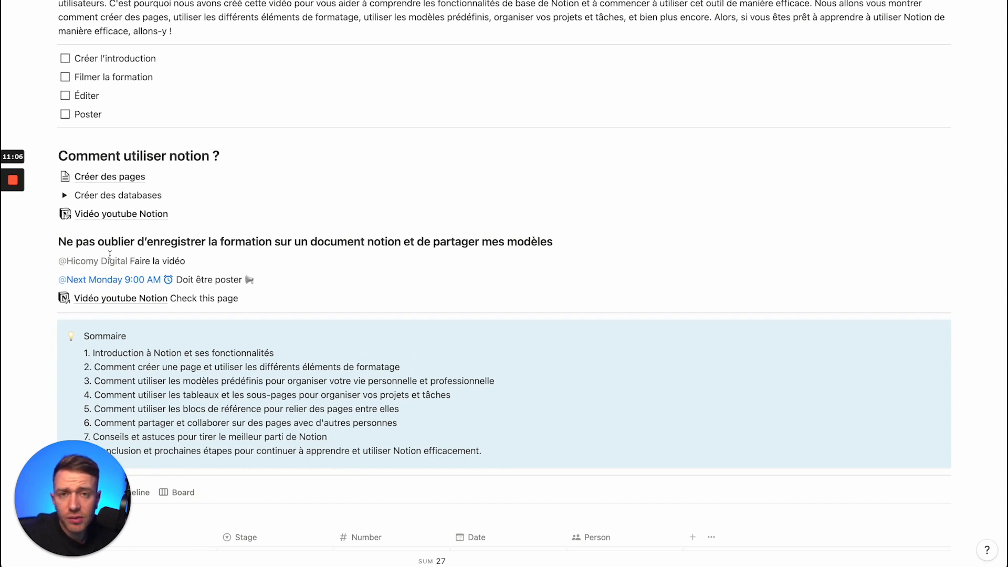
Step: Examine the calculation options offered for the Person column of the Vidéo table
{"action": "scroll", "coordinate": [110, 254], "scroll_direction": "down", "scroll_amount": 6}
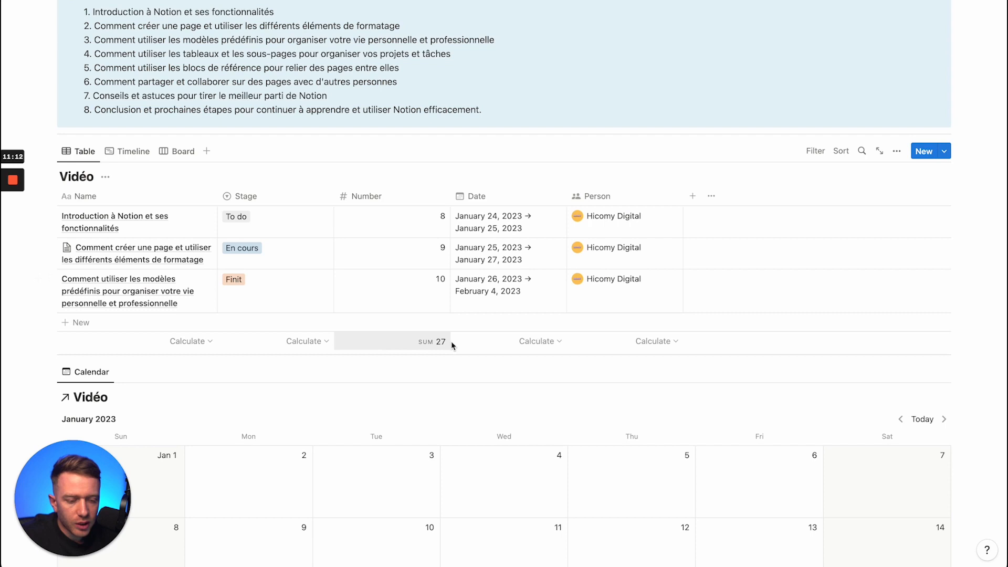
{"action": "left_click", "coordinate": [639, 340]}
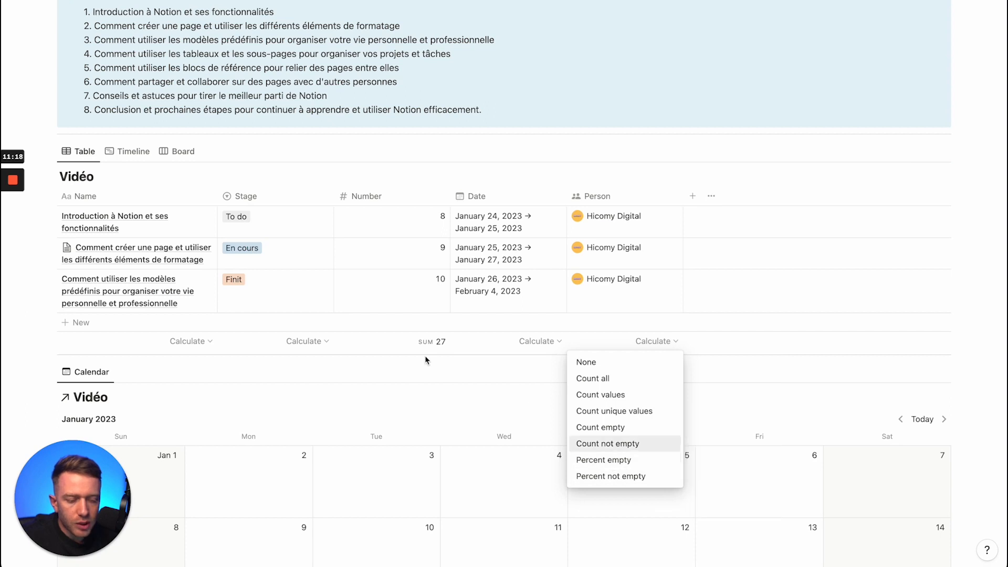
{"action": "left_click", "coordinate": [703, 341]}
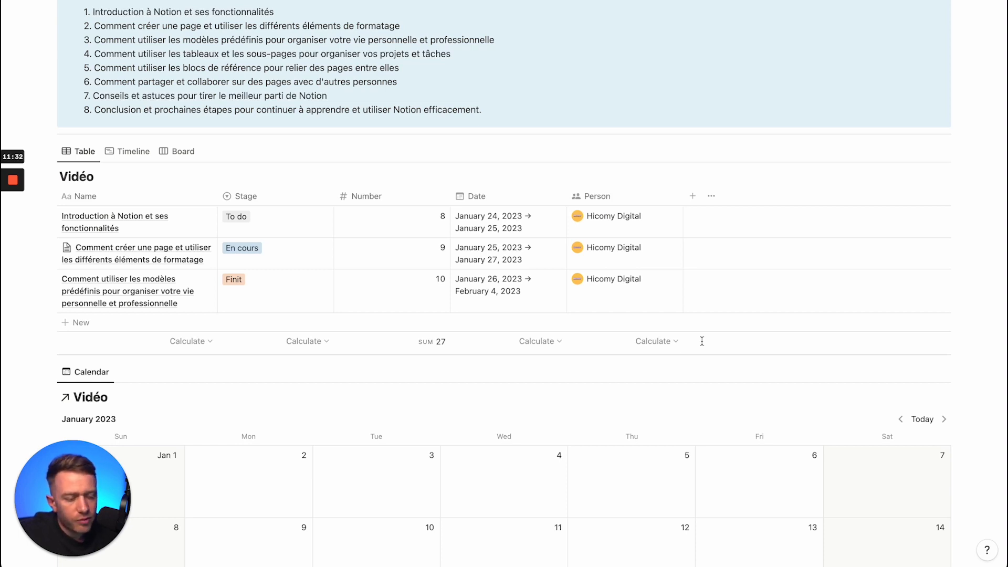
{"action": "left_click", "coordinate": [672, 341]}
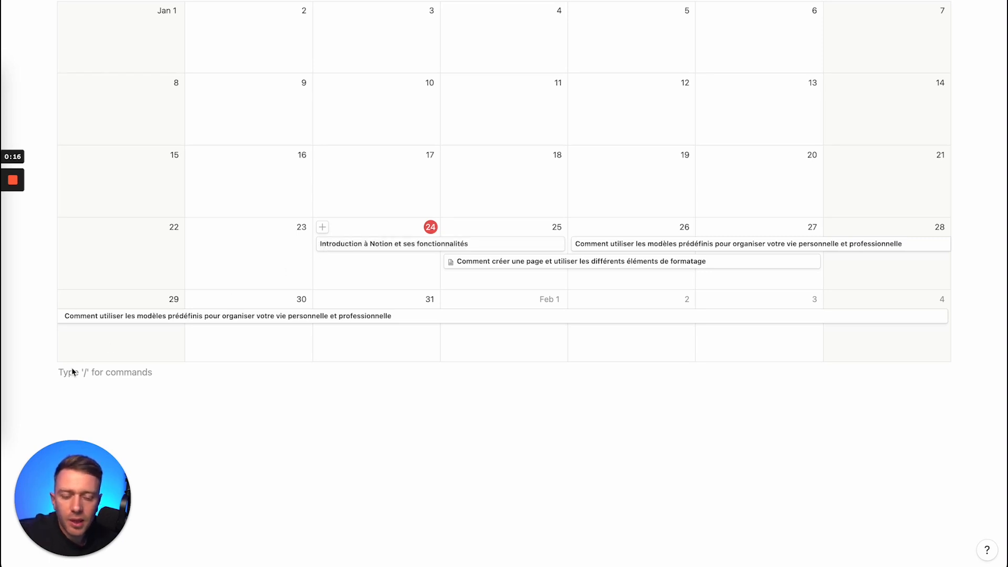
Step: Insert a divider below the linked Vidéo calendar on the Formation Youtube page
{"action": "left_click", "coordinate": [38, 373]}
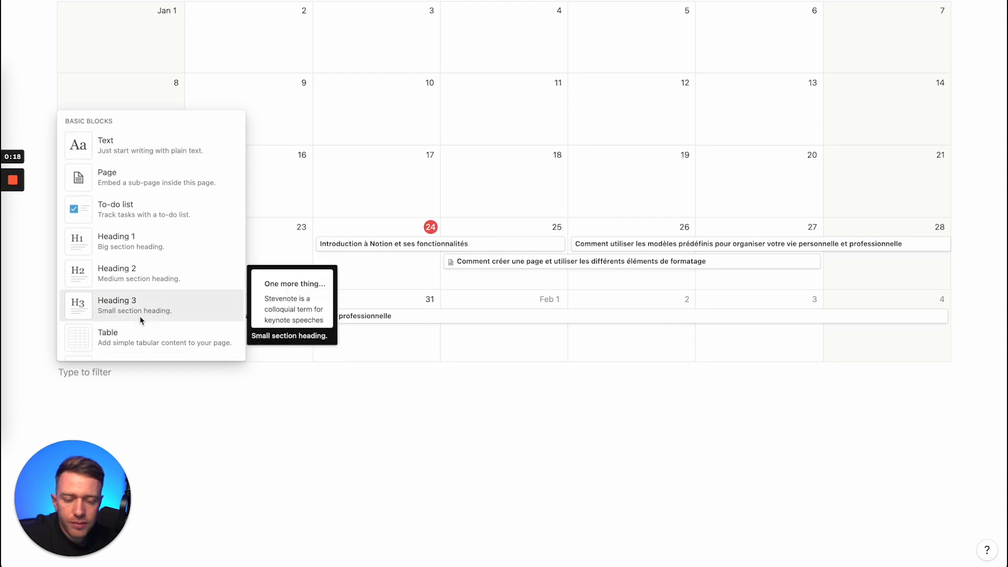
{"action": "scroll", "coordinate": [140, 321], "scroll_direction": "down", "scroll_amount": 4}
{"action": "left_click", "coordinate": [116, 315]}
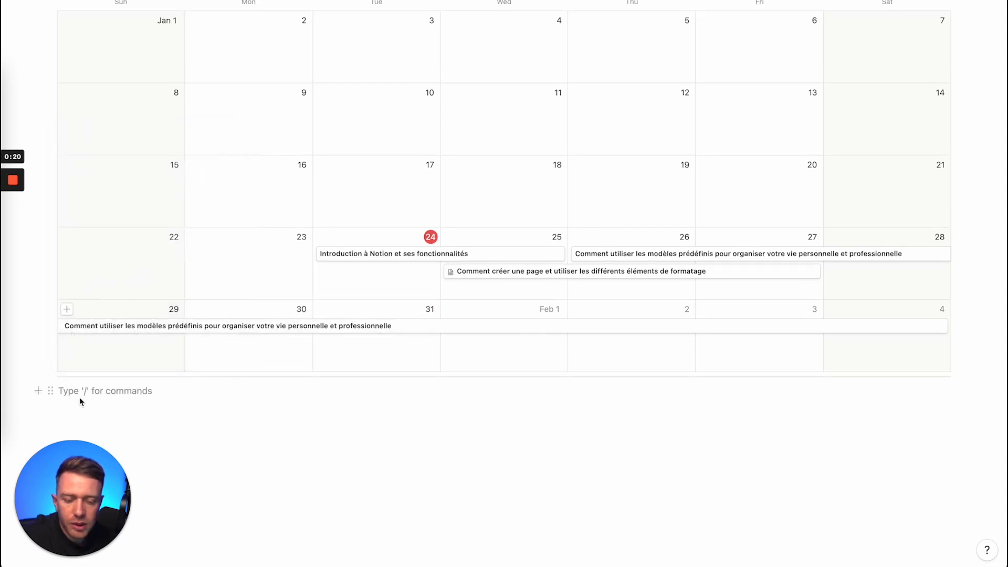
Step: Insert an Embed block below the new divider and embed the copied video link in it
{"action": "left_click", "coordinate": [40, 374]}
{"action": "scroll", "coordinate": [115, 269], "scroll_direction": "down", "scroll_amount": 8}
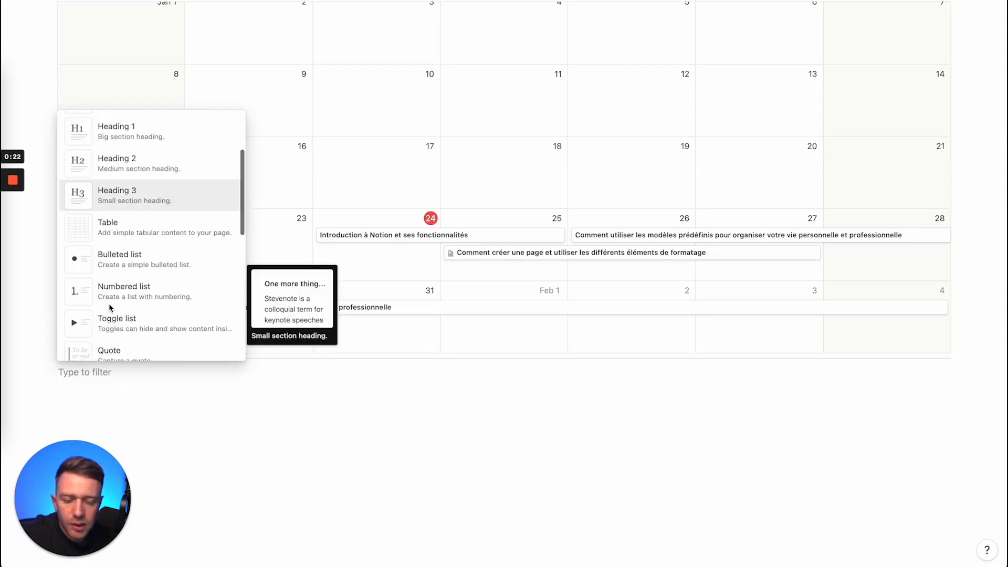
{"action": "scroll", "coordinate": [114, 269], "scroll_direction": "down", "scroll_amount": 10}
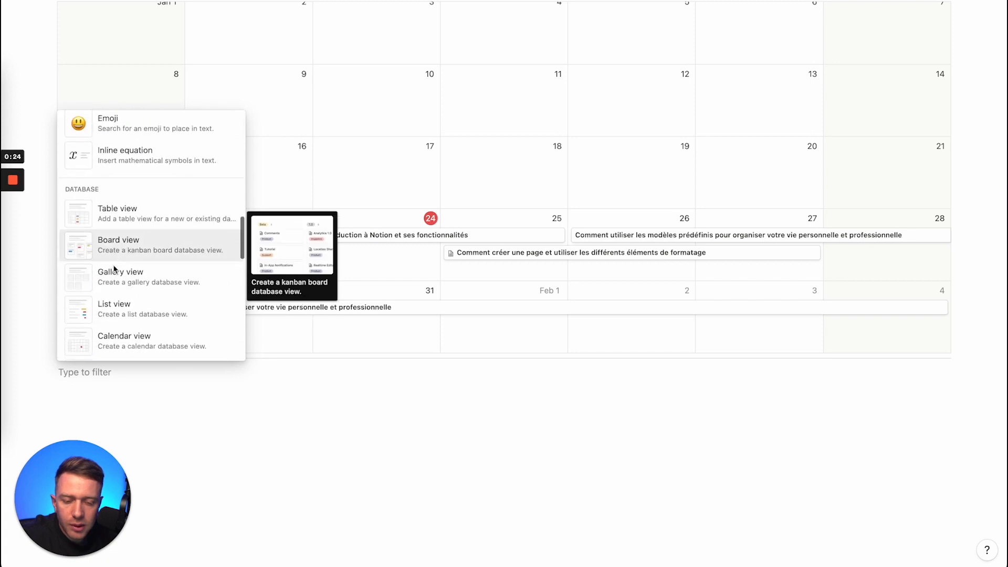
{"action": "scroll", "coordinate": [114, 269], "scroll_direction": "down", "scroll_amount": 6}
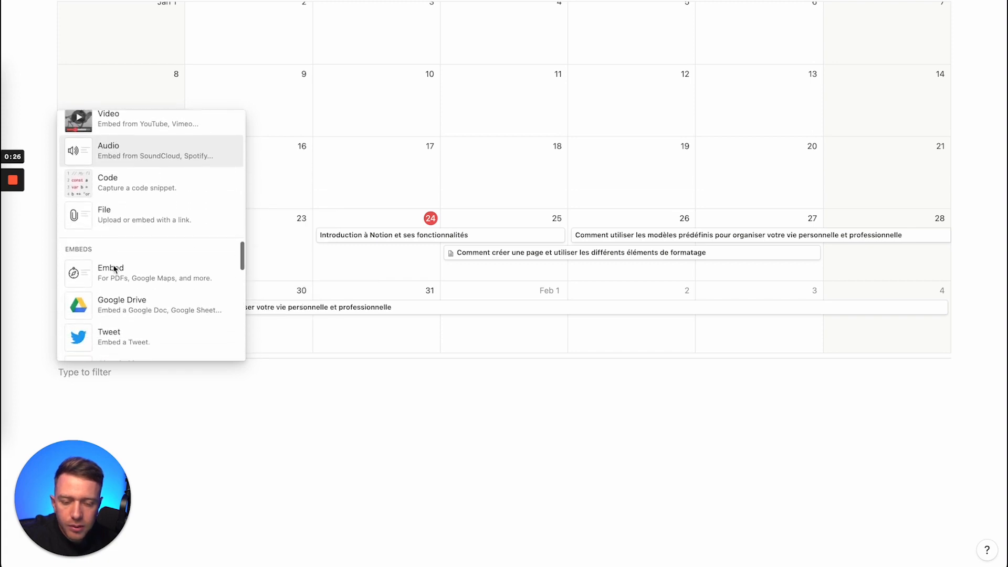
{"action": "left_click", "coordinate": [114, 269]}
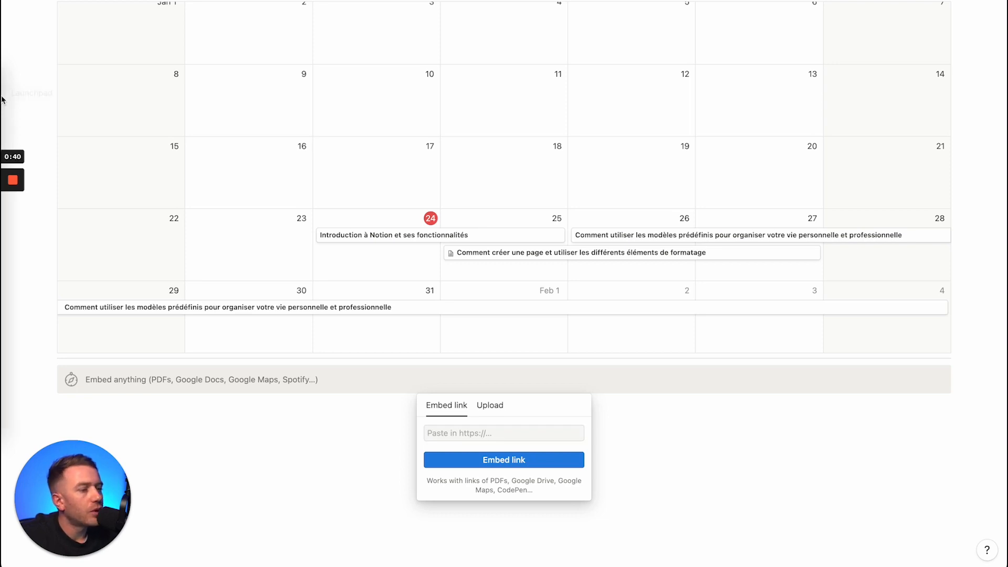
{"action": "left_click", "coordinate": [444, 430]}
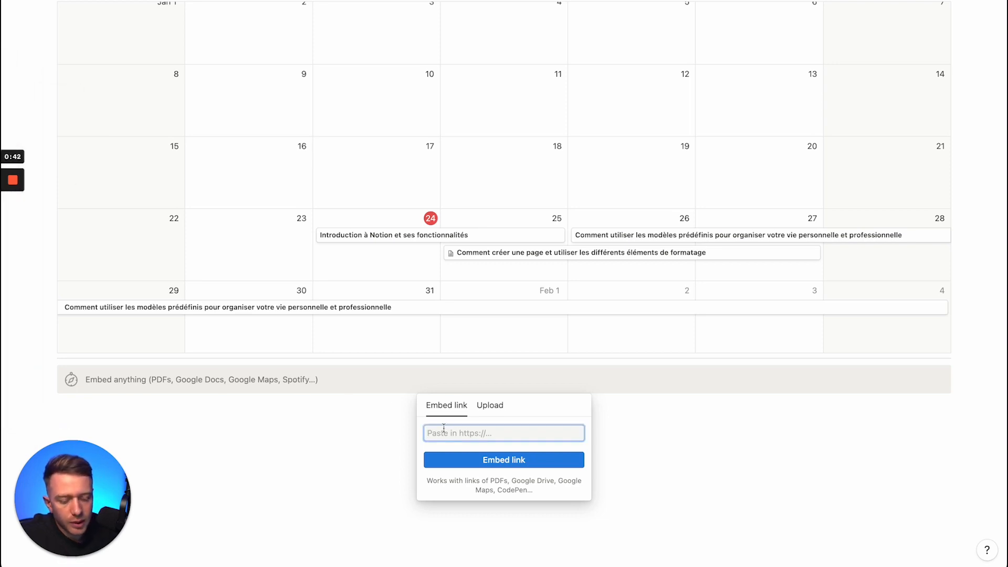
{"action": "key", "text": "super+v"}
{"action": "left_click", "coordinate": [466, 454]}
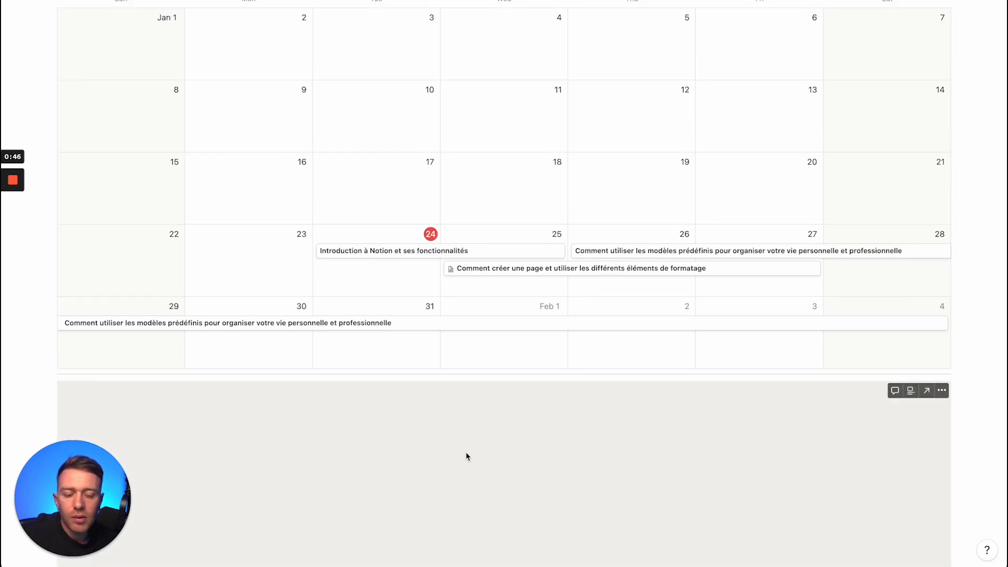
Step: Narrow the embedded video to about half the page width
{"action": "scroll", "coordinate": [466, 456], "scroll_direction": "down", "scroll_amount": 10}
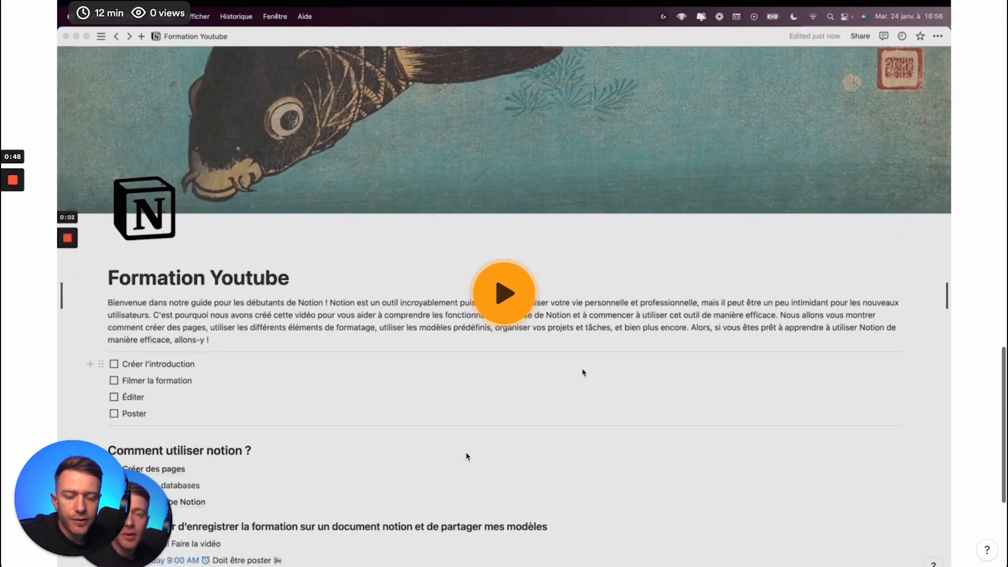
{"action": "scroll", "coordinate": [484, 300], "scroll_direction": "down", "scroll_amount": 4}
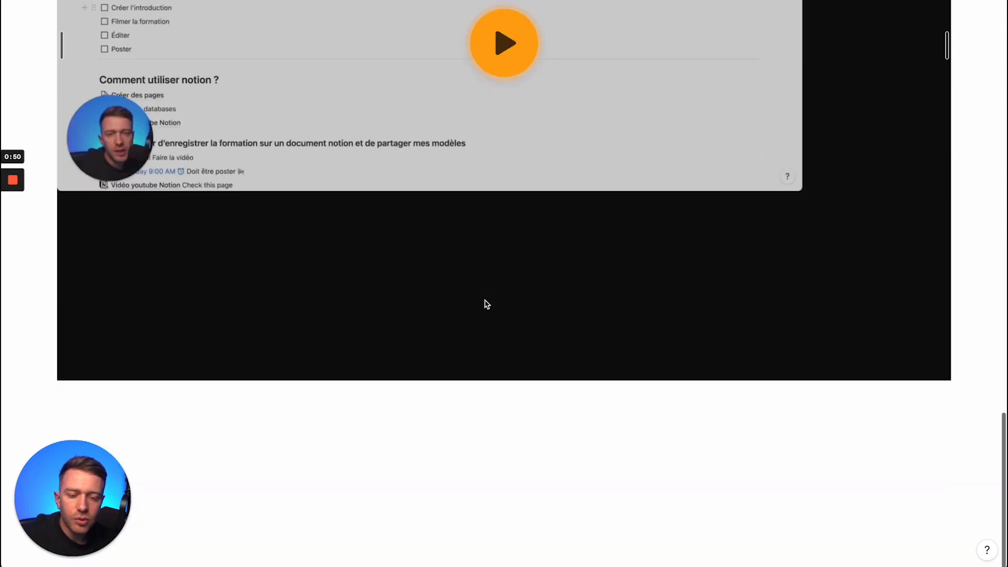
{"action": "scroll", "coordinate": [486, 304], "scroll_direction": "up", "scroll_amount": 3}
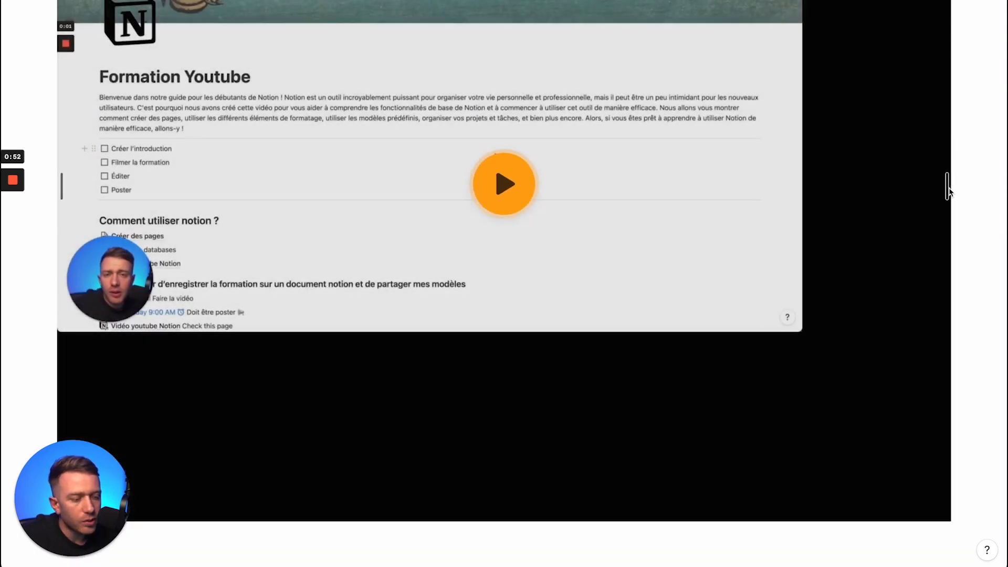
{"action": "left_click_drag", "start_coordinate": [949, 192], "coordinate": [733, 130]}
{"action": "scroll", "coordinate": [587, 203], "scroll_direction": "up", "scroll_amount": 2}
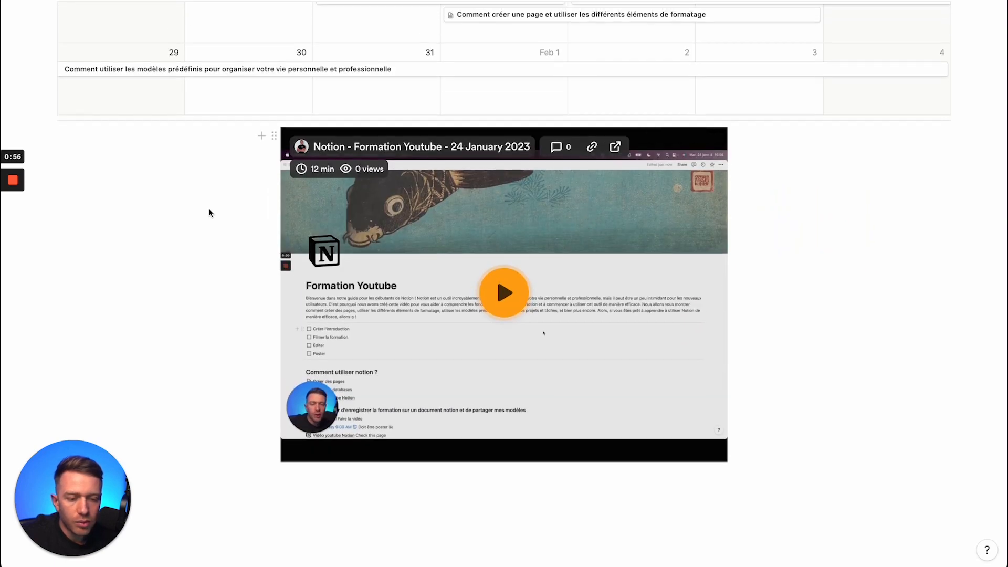
Step: Insert a 2 columns layout below the embedded video and move the video into its second column
{"action": "left_click", "coordinate": [263, 138]}
{"action": "scroll", "coordinate": [165, 377], "scroll_direction": "down", "scroll_amount": 15}
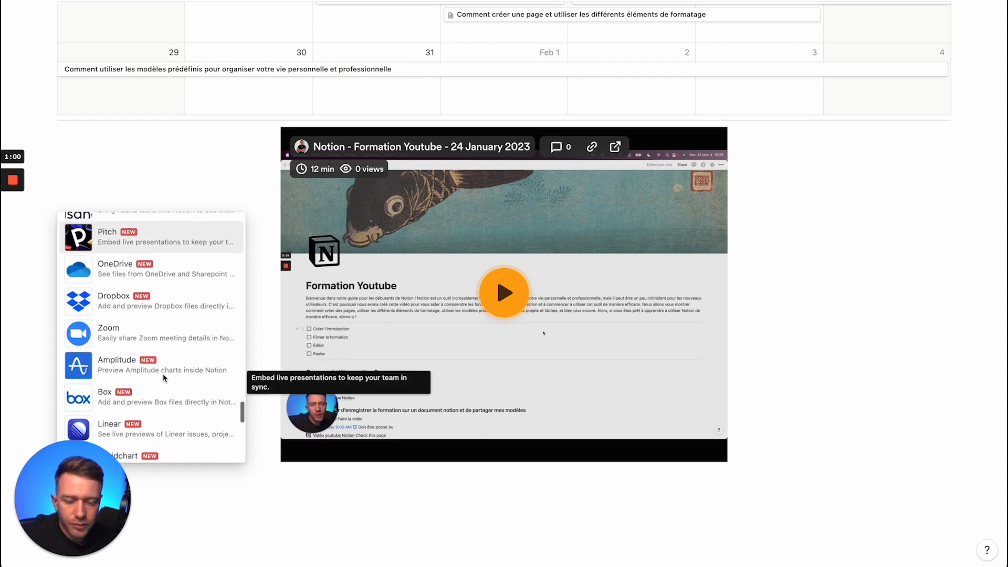
{"action": "scroll", "coordinate": [163, 377], "scroll_direction": "down", "scroll_amount": 15}
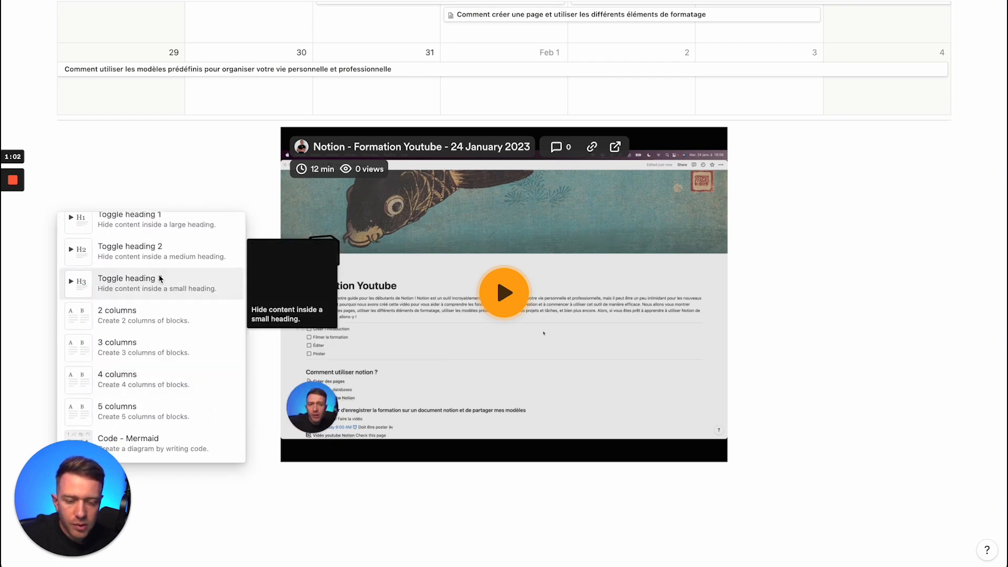
{"action": "left_click", "coordinate": [126, 312]}
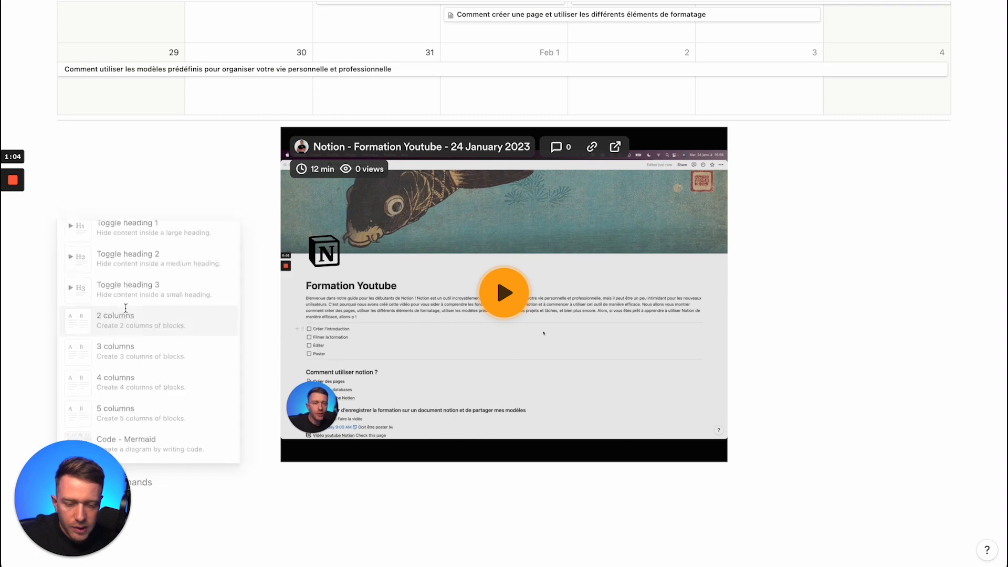
{"action": "scroll", "coordinate": [231, 348], "scroll_direction": "down", "scroll_amount": 2}
{"action": "left_click_drag", "start_coordinate": [271, 21], "coordinate": [519, 359]}
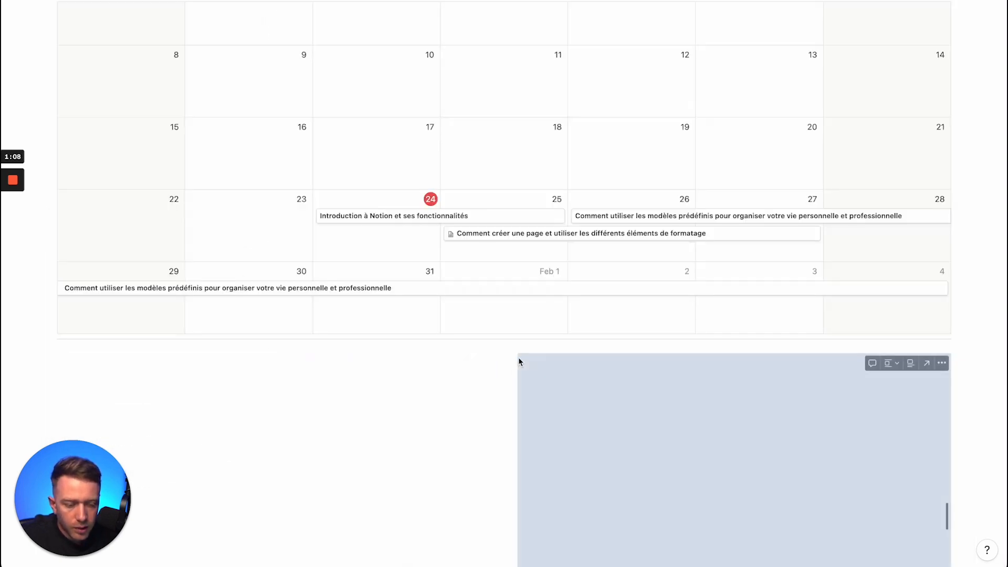
Step: Add the Heading 1 "Database sur notion" in the first column, followed by the text "Dans cette vidéo nous allons voir les databases de notion"
{"action": "scroll", "coordinate": [367, 349], "scroll_direction": "down", "scroll_amount": 3}
{"action": "left_click", "coordinate": [278, 290]}
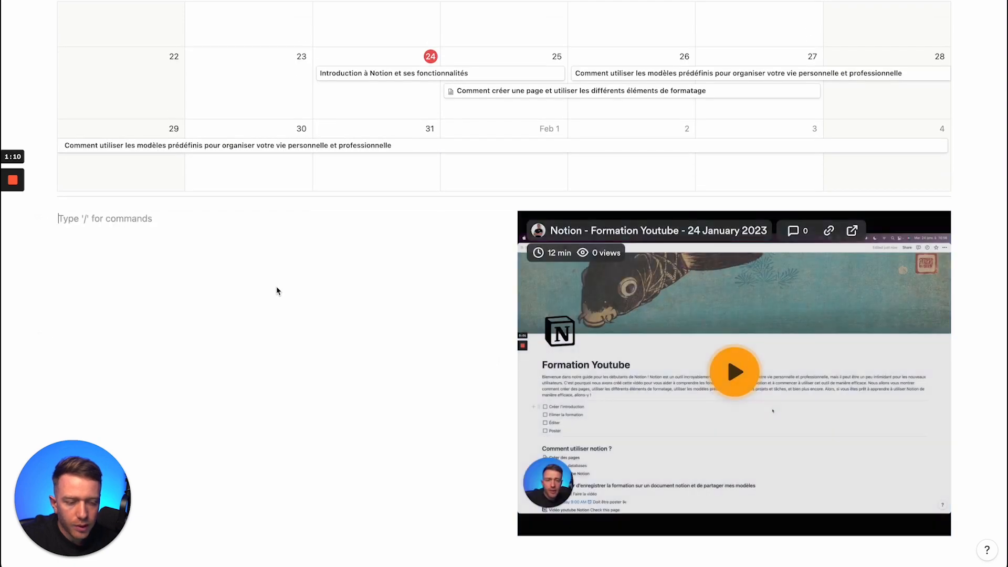
{"action": "type", "text": "V"}
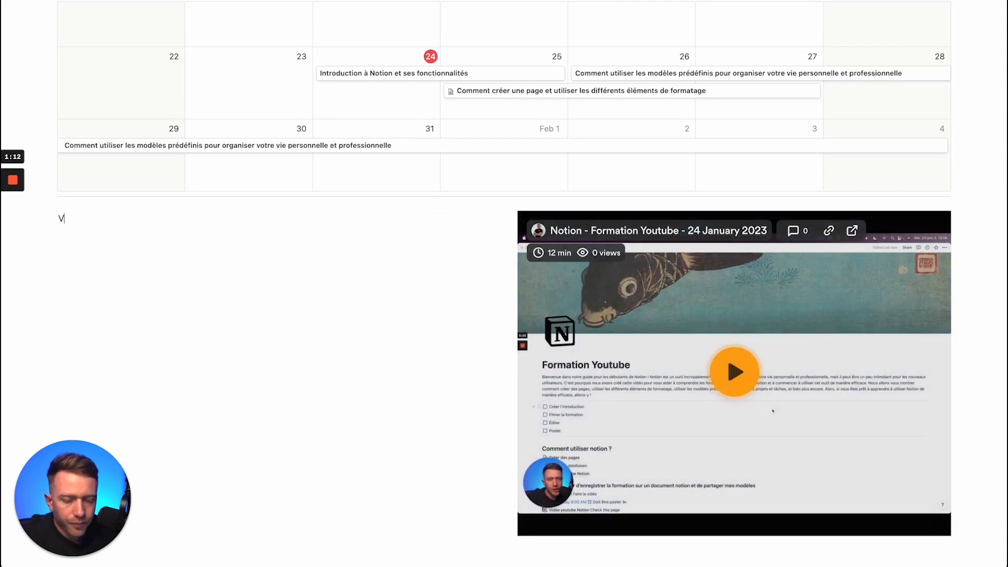
{"action": "key", "text": "BackSpace"}
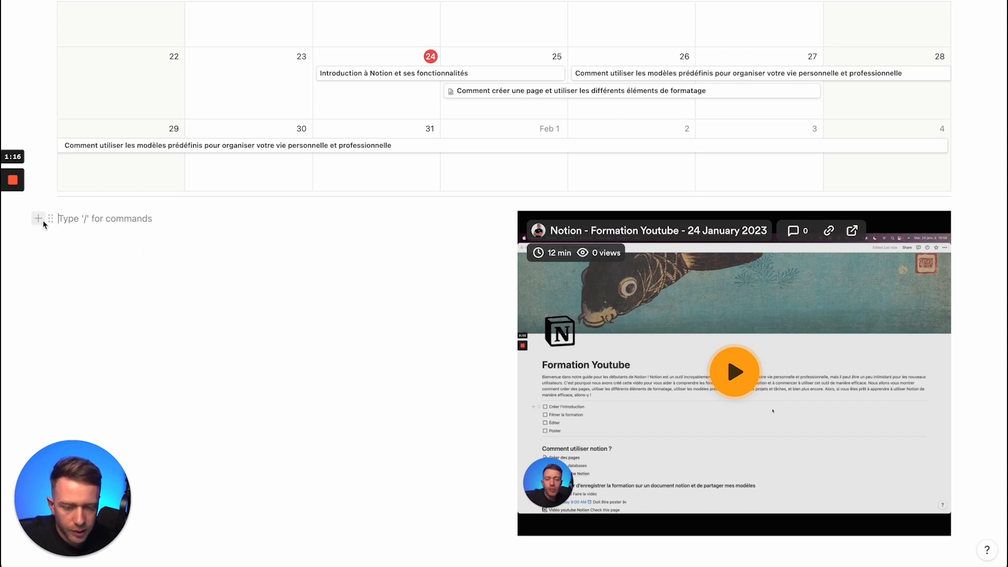
{"action": "left_click", "coordinate": [44, 224]}
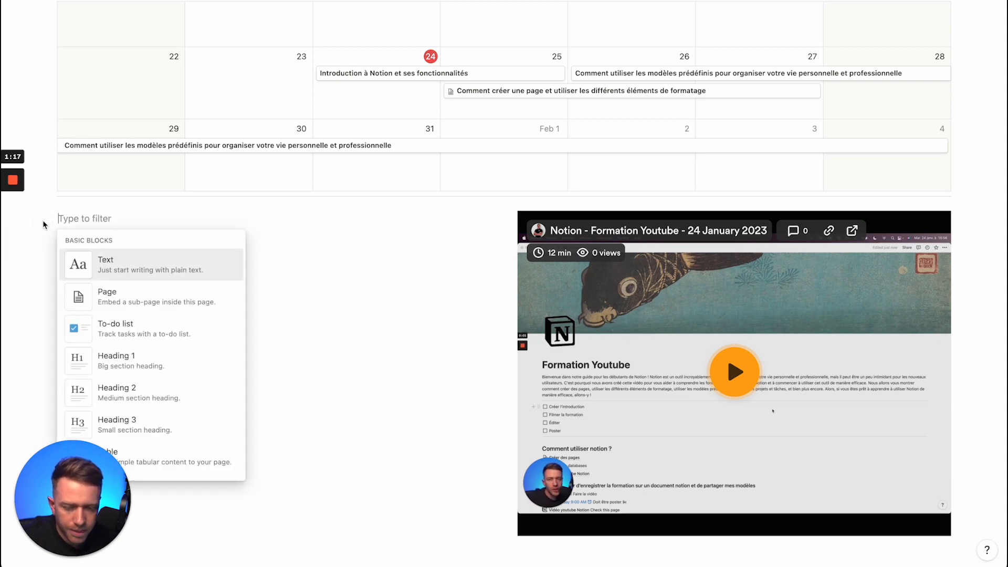
{"action": "left_click", "coordinate": [120, 361]}
{"action": "type", "text": "Da"}
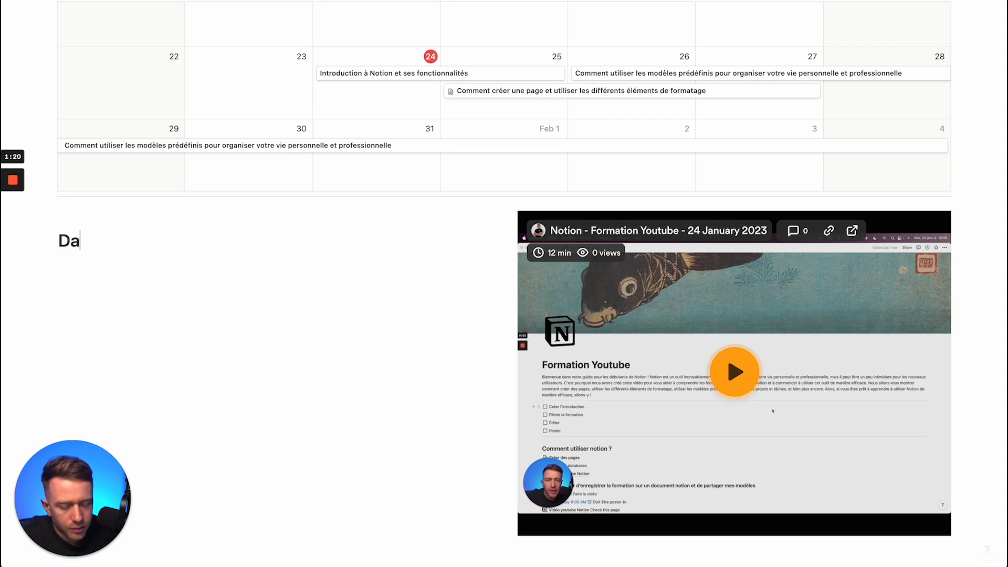
{"action": "type", "text": "tabase sur notion"}
{"action": "key", "text": "Return"}
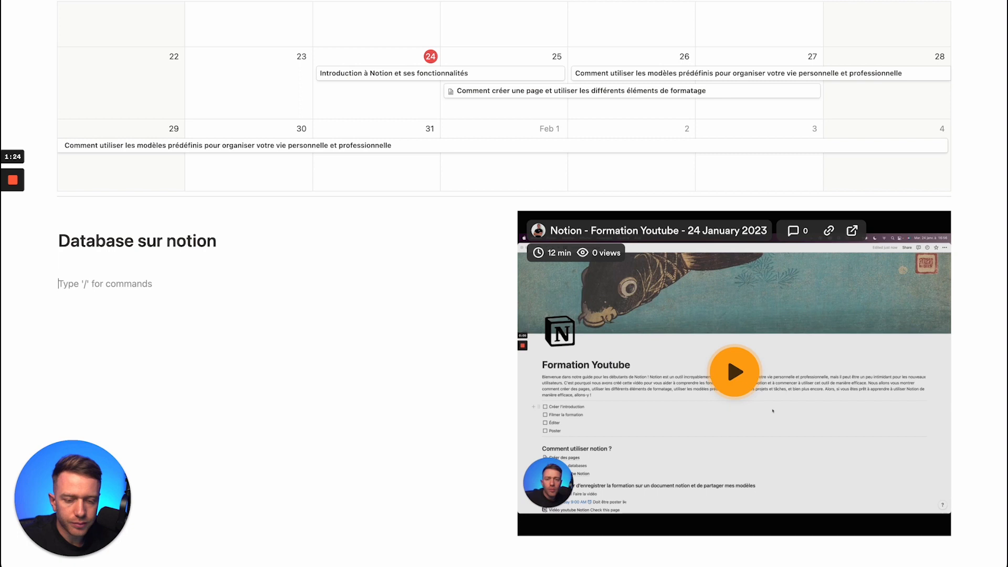
{"action": "type", "text": "Da"}
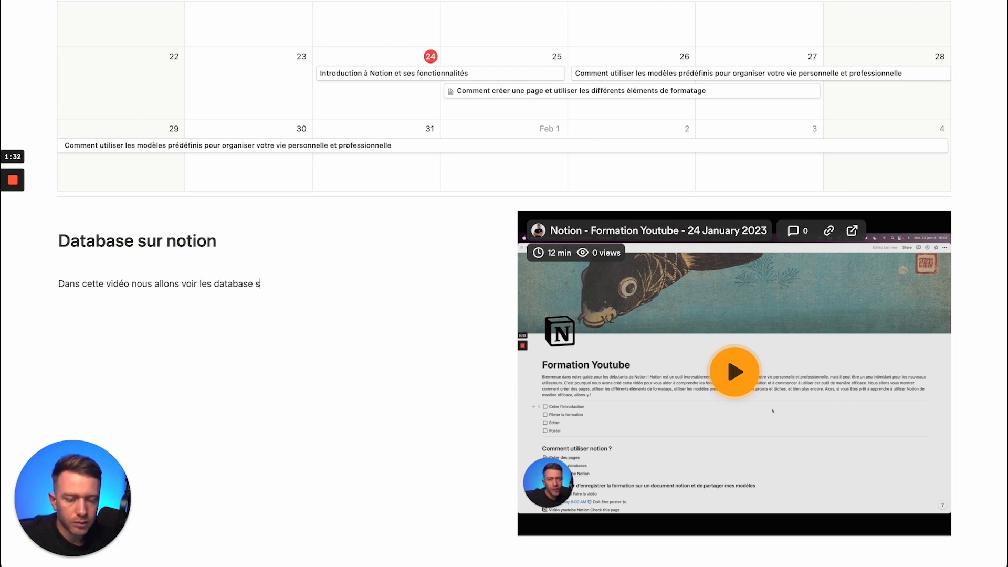
Step: Widen the video column to about two thirds of the page and enlarge the embedded video to nearly fill it
{"action": "scroll", "coordinate": [257, 352], "scroll_direction": "down", "scroll_amount": 3}
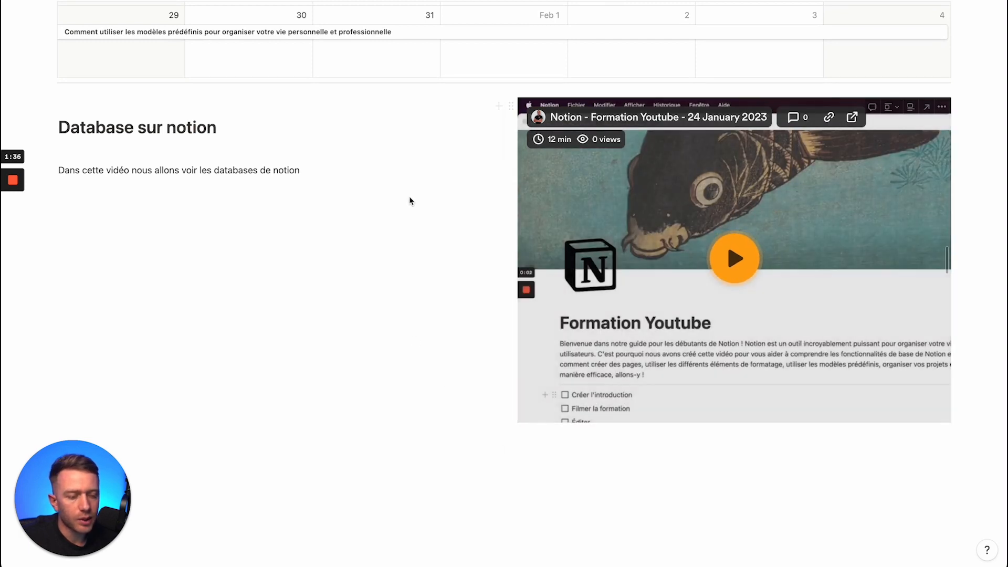
{"action": "left_click_drag", "start_coordinate": [505, 130], "coordinate": [340, 155]}
{"action": "left_click_drag", "start_coordinate": [798, 265], "coordinate": [914, 259]}
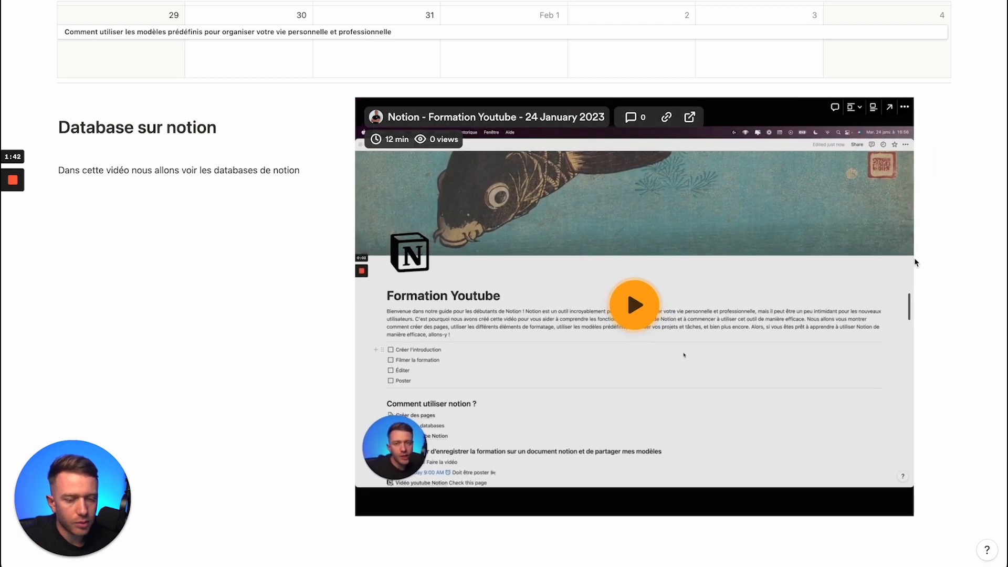
{"action": "scroll", "coordinate": [279, 322], "scroll_direction": "down", "scroll_amount": 1}
{"action": "scroll", "coordinate": [279, 322], "scroll_direction": "up", "scroll_amount": 6}
{"action": "scroll", "coordinate": [279, 322], "scroll_direction": "down", "scroll_amount": 4}
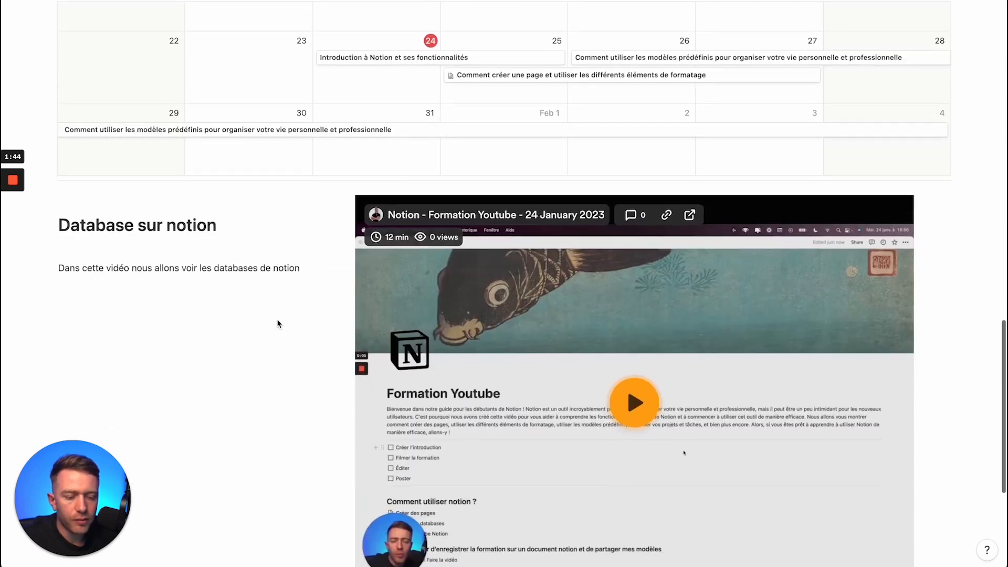
Step: Start a new block below the first column's text and examine the embed and media block types offered for it
{"action": "scroll", "coordinate": [279, 322], "scroll_direction": "down", "scroll_amount": 5}
{"action": "left_click", "coordinate": [312, 149]}
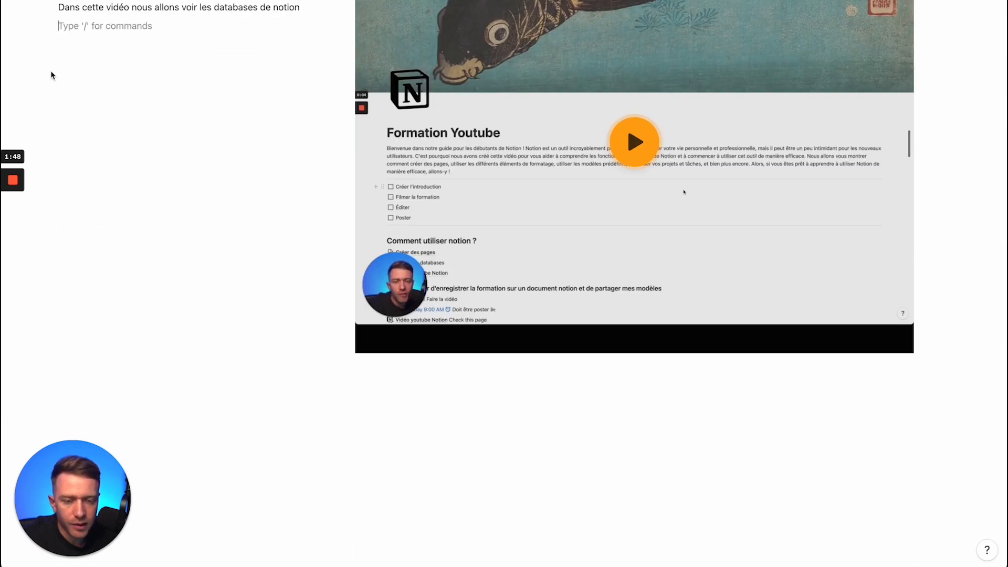
{"action": "left_click", "coordinate": [43, 33]}
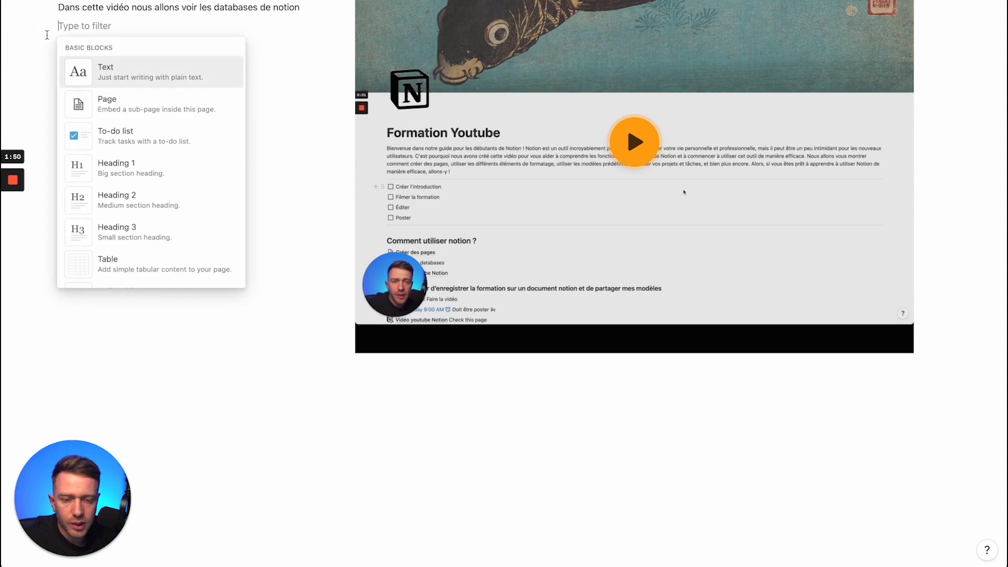
{"action": "scroll", "coordinate": [126, 221], "scroll_direction": "down", "scroll_amount": 15}
{"action": "scroll", "coordinate": [125, 244], "scroll_direction": "down", "scroll_amount": 5}
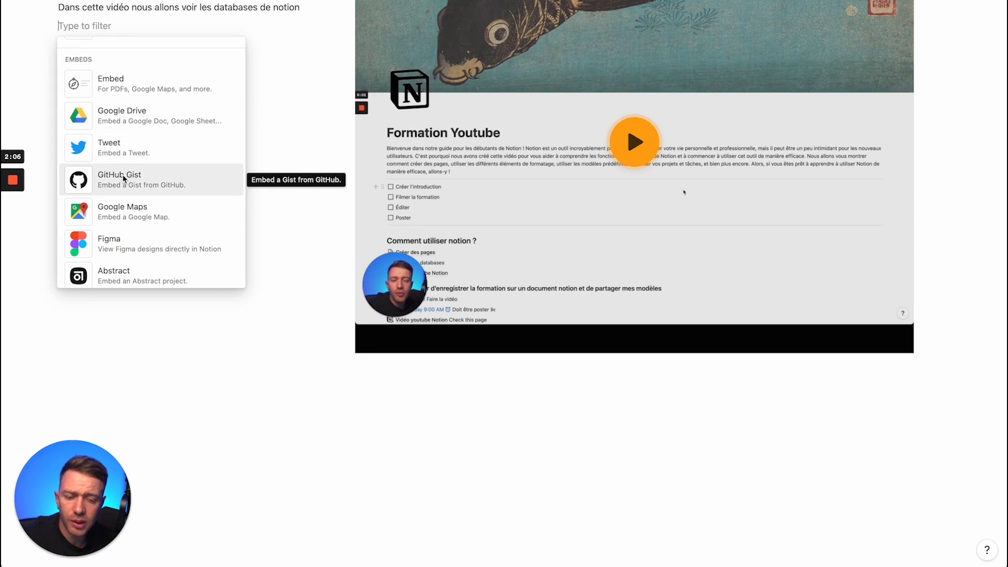
{"action": "scroll", "coordinate": [125, 194], "scroll_direction": "down", "scroll_amount": 2}
{"action": "scroll", "coordinate": [120, 216], "scroll_direction": "down", "scroll_amount": 10}
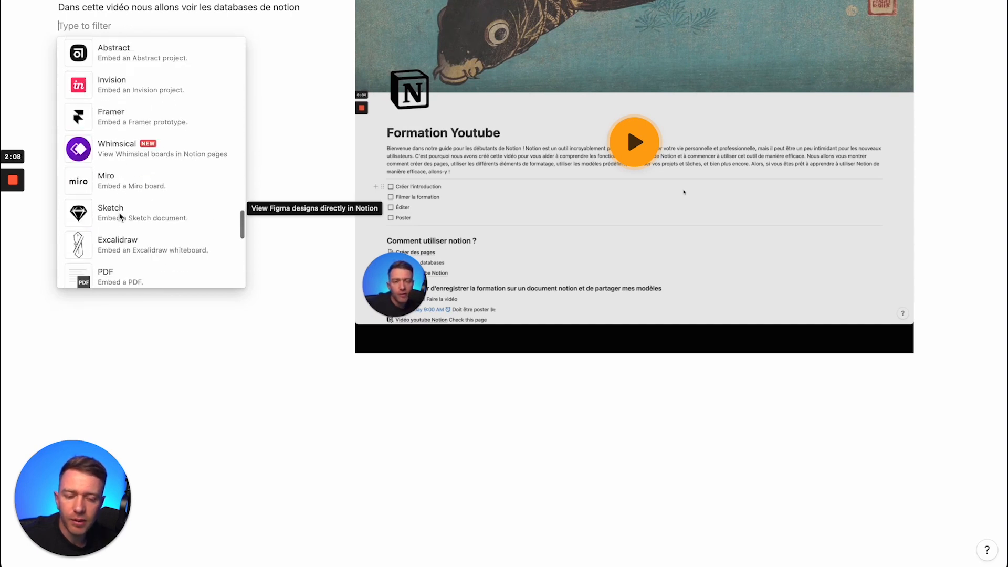
{"action": "scroll", "coordinate": [121, 215], "scroll_direction": "down", "scroll_amount": 5}
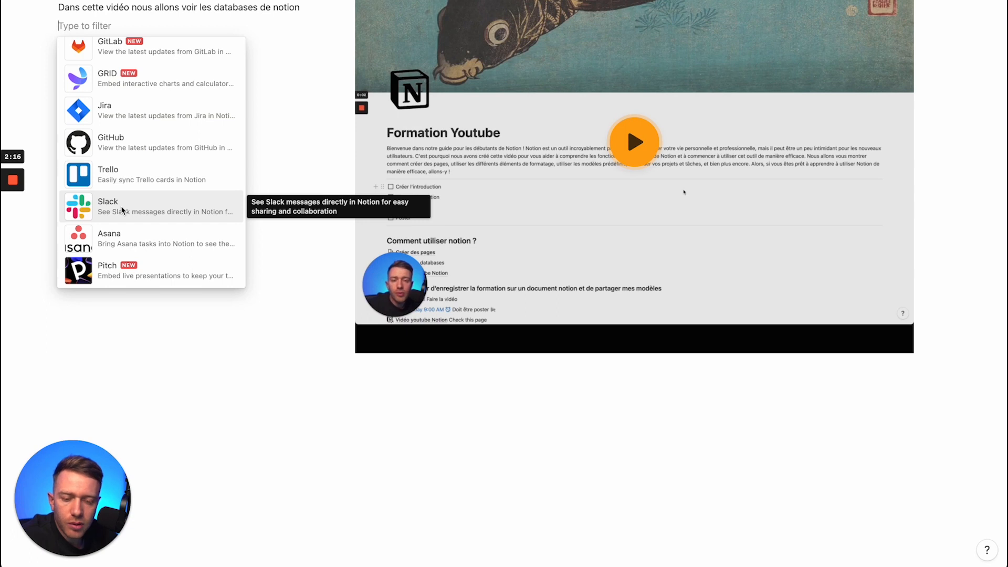
{"action": "scroll", "coordinate": [129, 186], "scroll_direction": "down", "scroll_amount": 6}
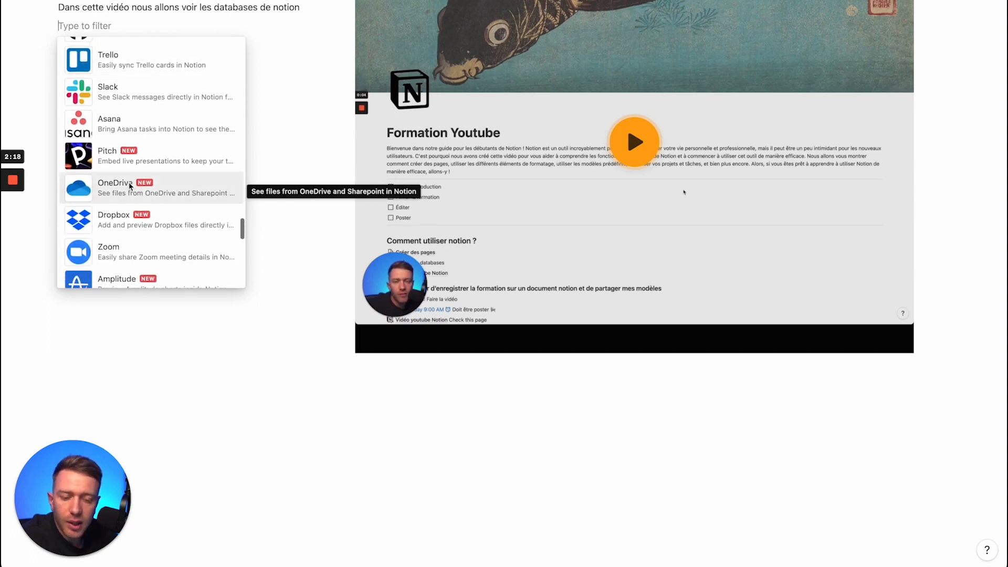
{"action": "scroll", "coordinate": [125, 144], "scroll_direction": "down", "scroll_amount": 5}
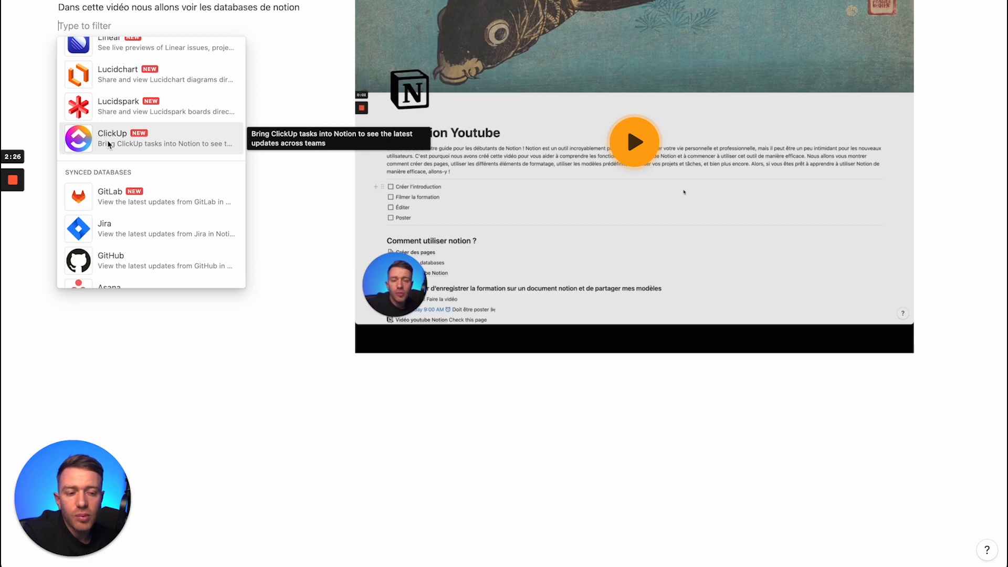
{"action": "scroll", "coordinate": [109, 144], "scroll_direction": "up", "scroll_amount": 5}
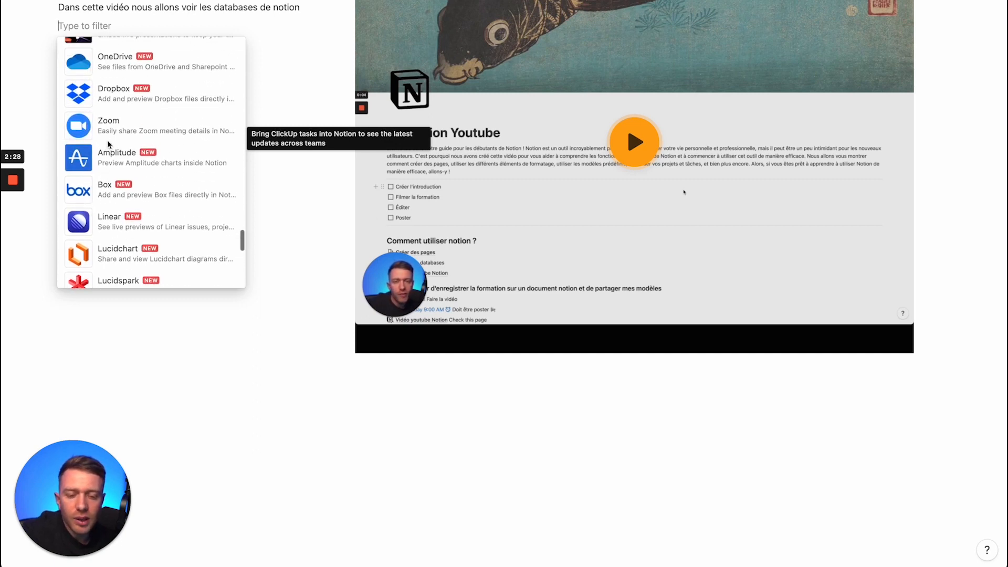
{"action": "scroll", "coordinate": [109, 144], "scroll_direction": "up", "scroll_amount": 10}
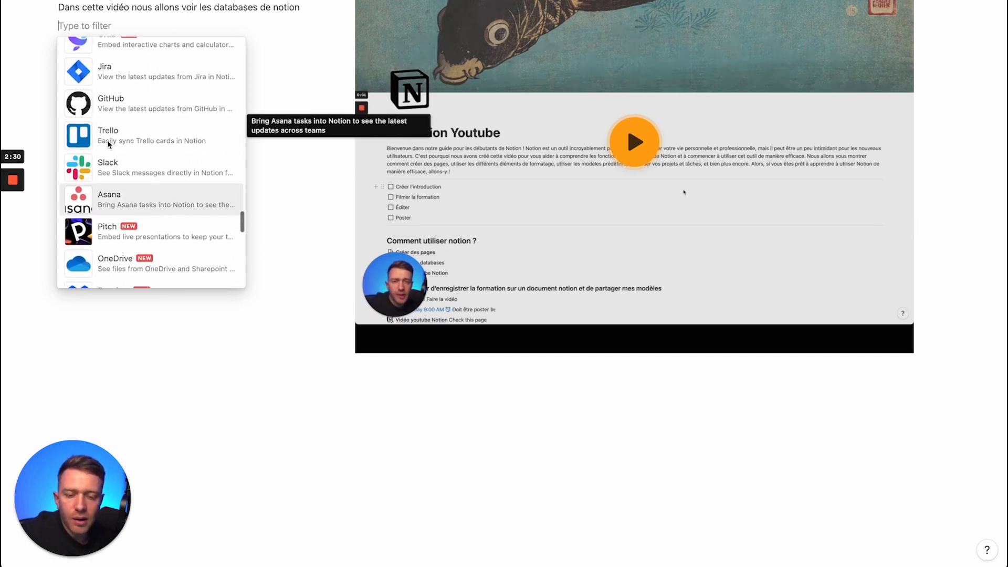
{"action": "scroll", "coordinate": [109, 144], "scroll_direction": "up", "scroll_amount": 1}
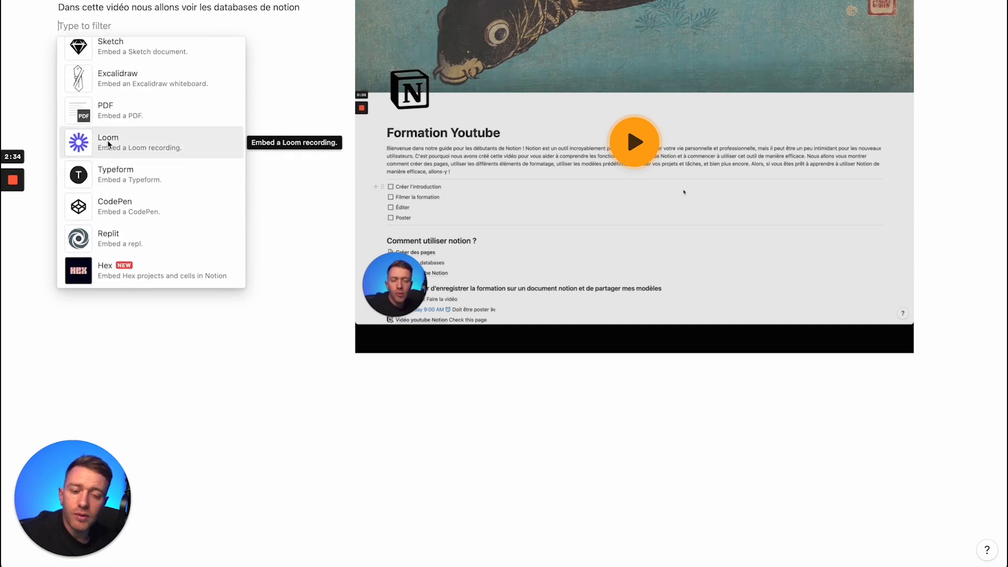
{"action": "scroll", "coordinate": [109, 145], "scroll_direction": "up", "scroll_amount": 1}
{"action": "scroll", "coordinate": [116, 151], "scroll_direction": "up", "scroll_amount": 4}
{"action": "scroll", "coordinate": [117, 152], "scroll_direction": "up", "scroll_amount": 10}
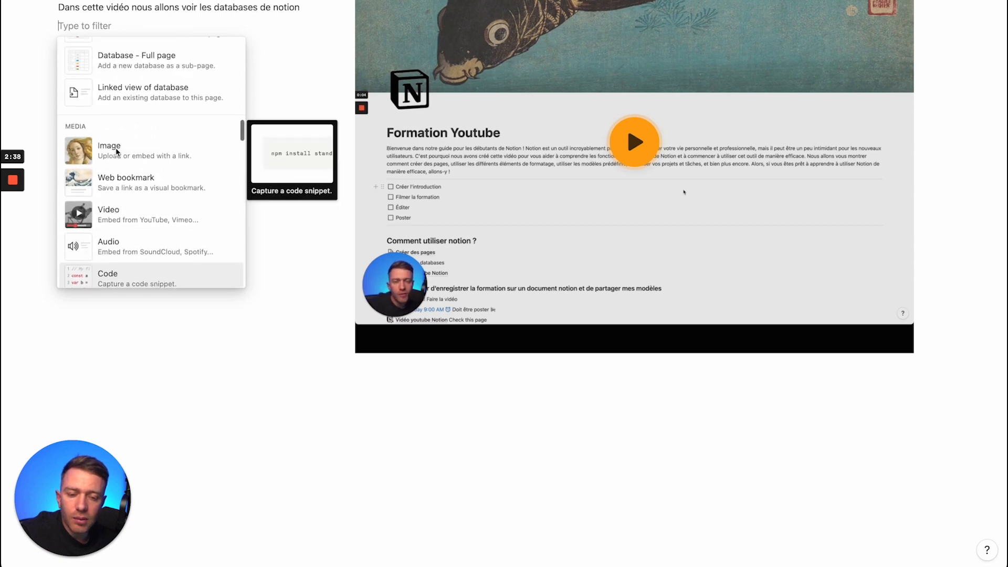
{"action": "scroll", "coordinate": [117, 152], "scroll_direction": "down", "scroll_amount": 4}
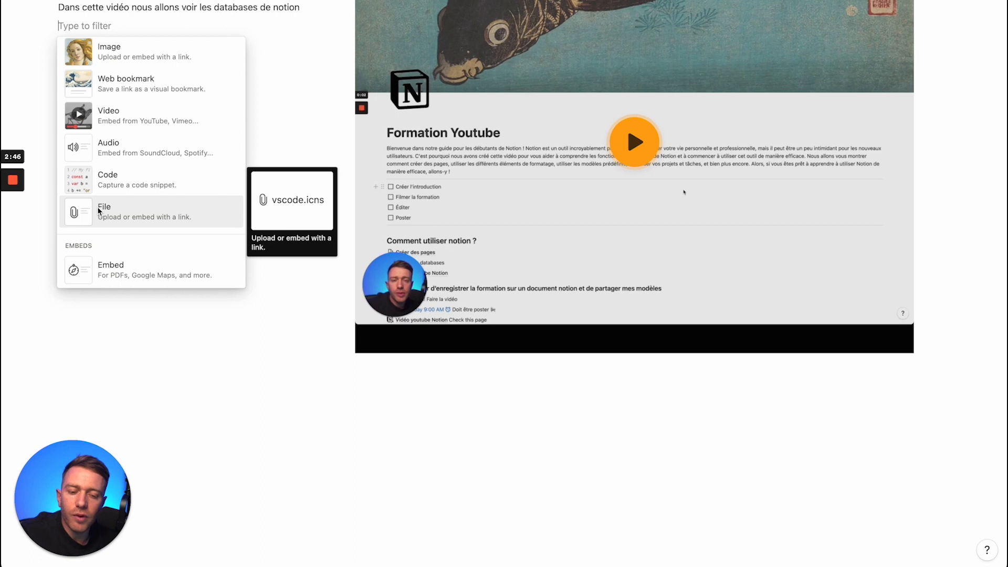
Step: Insert a File block below the first column's text and upload size SM1).pdf from the Téléchargements folder into it
{"action": "scroll", "coordinate": [99, 212], "scroll_direction": "up", "scroll_amount": 1}
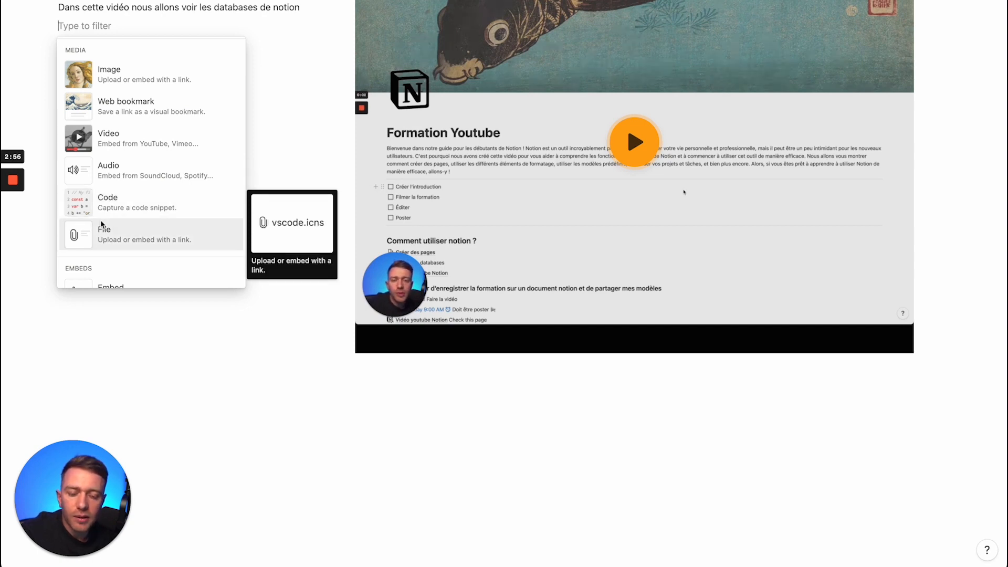
{"action": "left_click", "coordinate": [102, 228]}
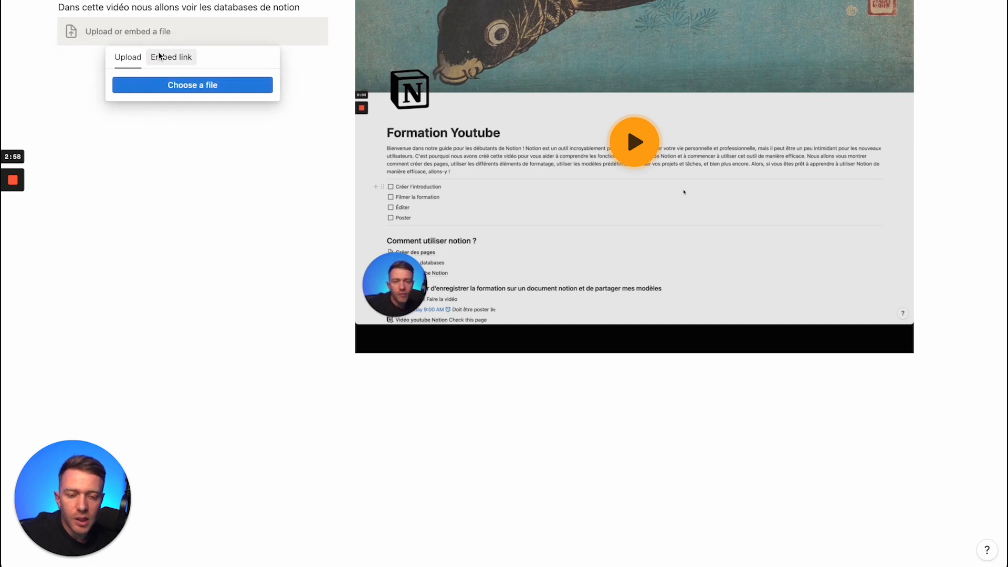
{"action": "left_click", "coordinate": [156, 85]}
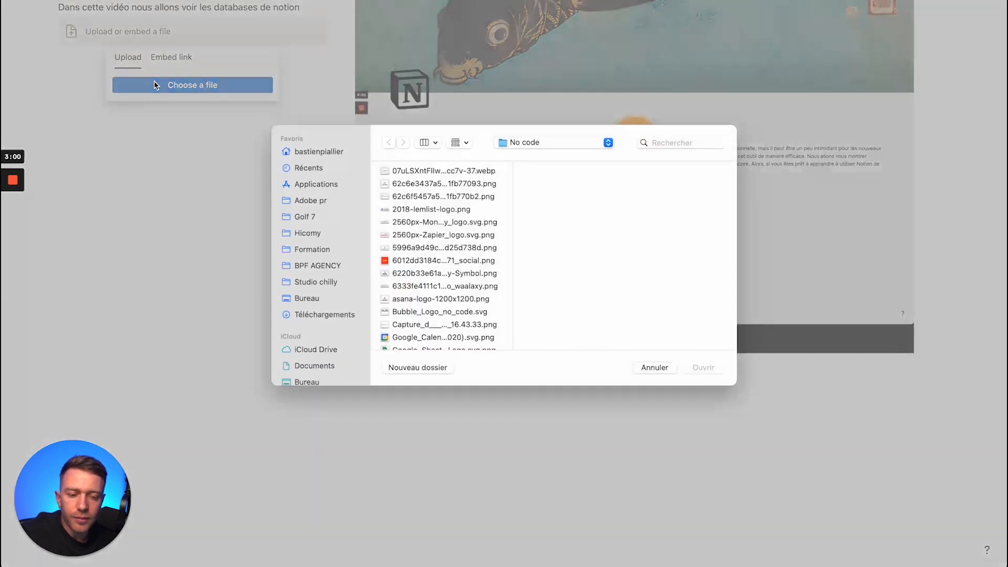
{"action": "scroll", "coordinate": [485, 289], "scroll_direction": "down", "scroll_amount": 3}
{"action": "scroll", "coordinate": [485, 289], "scroll_direction": "down", "scroll_amount": 2}
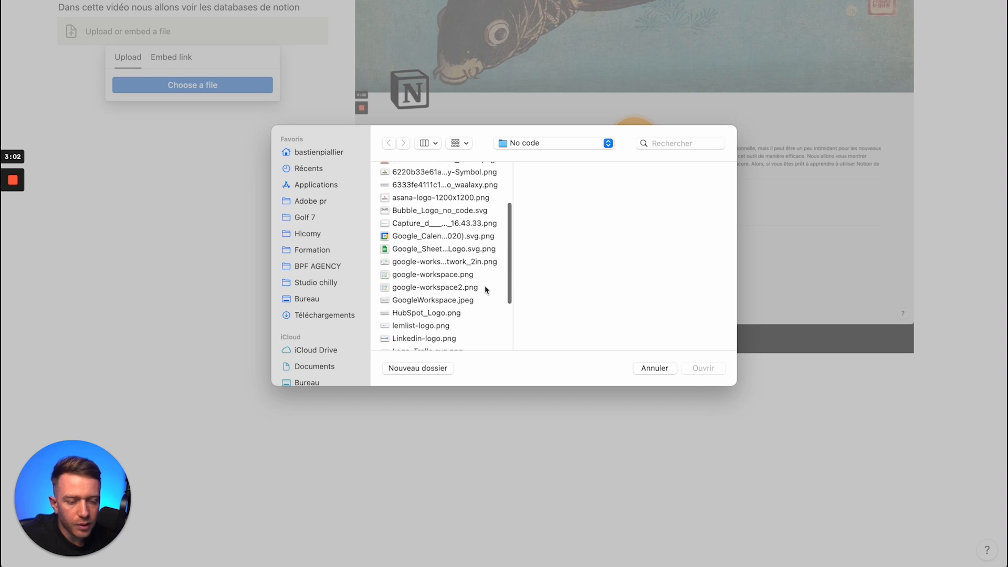
{"action": "left_click", "coordinate": [316, 317]}
{"action": "scroll", "coordinate": [444, 294], "scroll_direction": "down", "scroll_amount": 2}
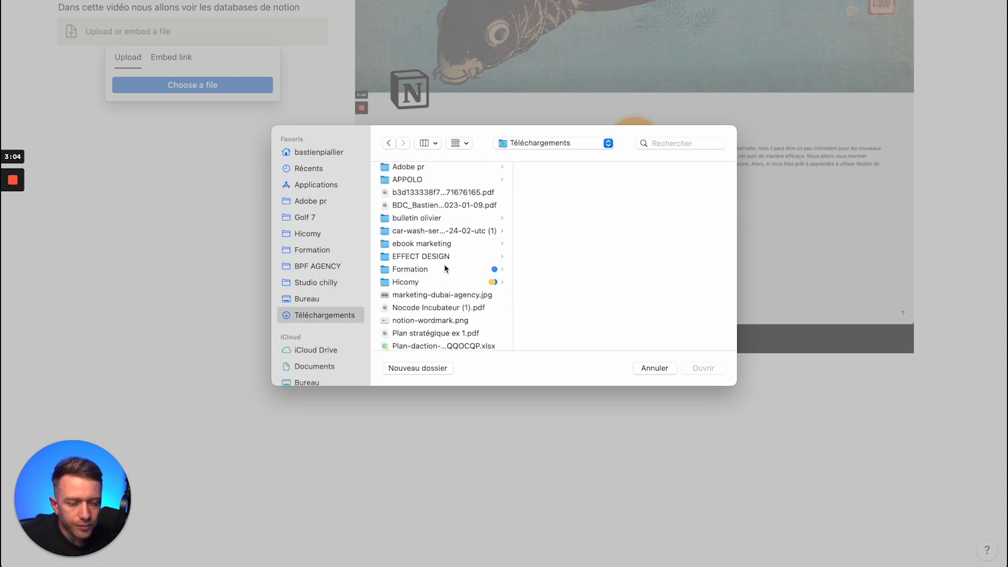
{"action": "scroll", "coordinate": [445, 269], "scroll_direction": "down", "scroll_amount": 5}
{"action": "left_click", "coordinate": [445, 273]}
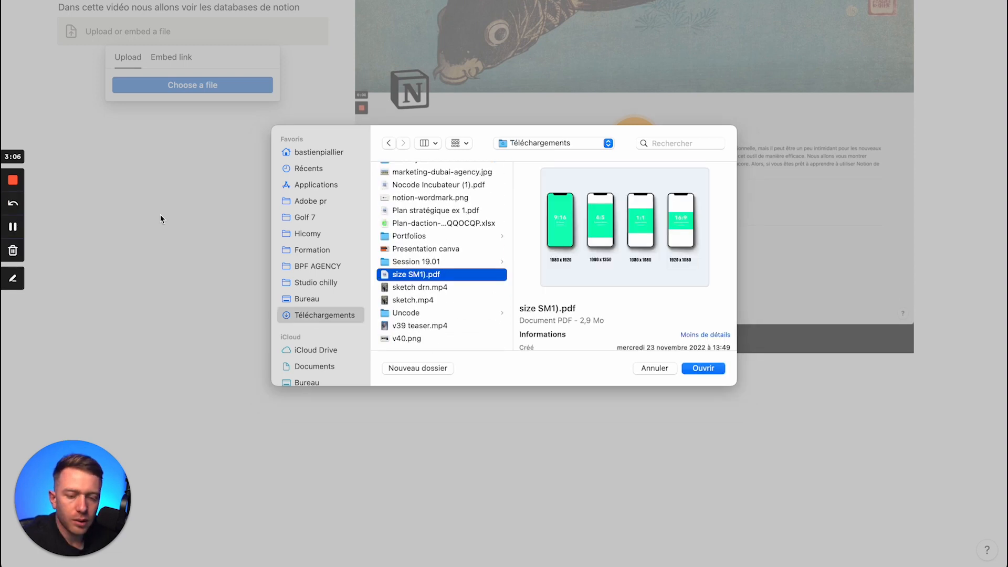
{"action": "left_click", "coordinate": [709, 370]}
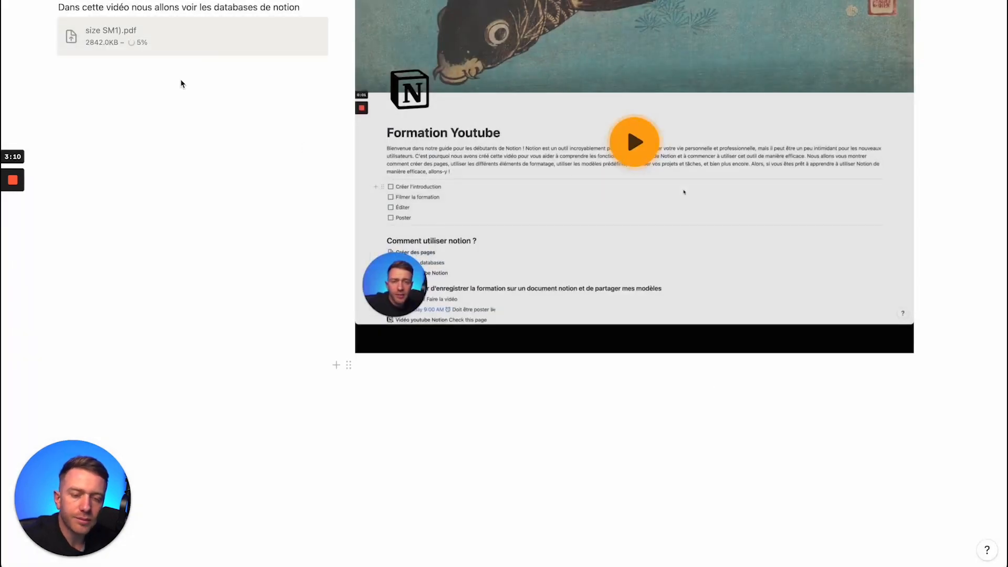
Step: Widen the first column with the heading and PDF file to slightly under half the page width
{"action": "scroll", "coordinate": [149, 66], "scroll_direction": "up", "scroll_amount": 3}
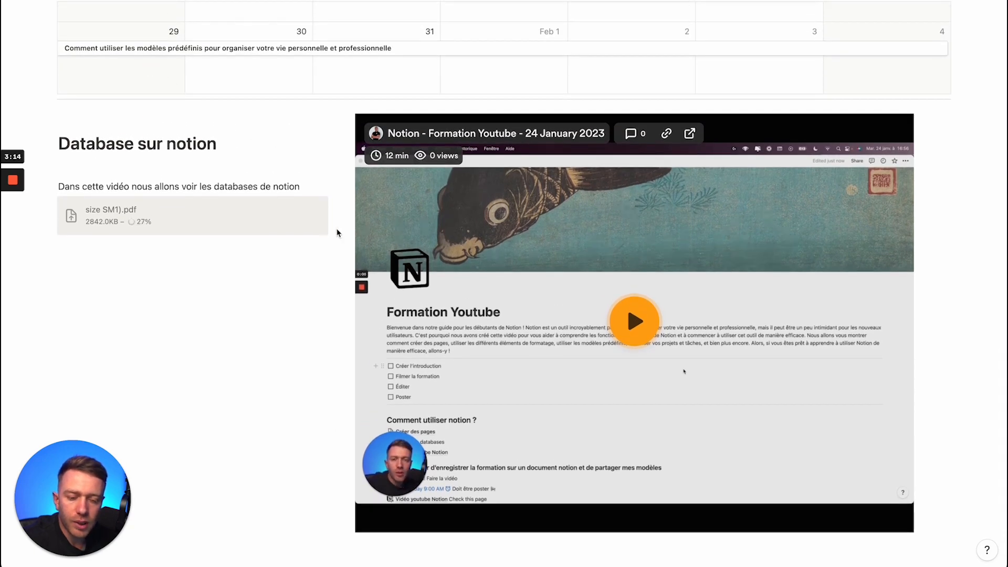
{"action": "left_click_drag", "start_coordinate": [345, 237], "coordinate": [450, 227]}
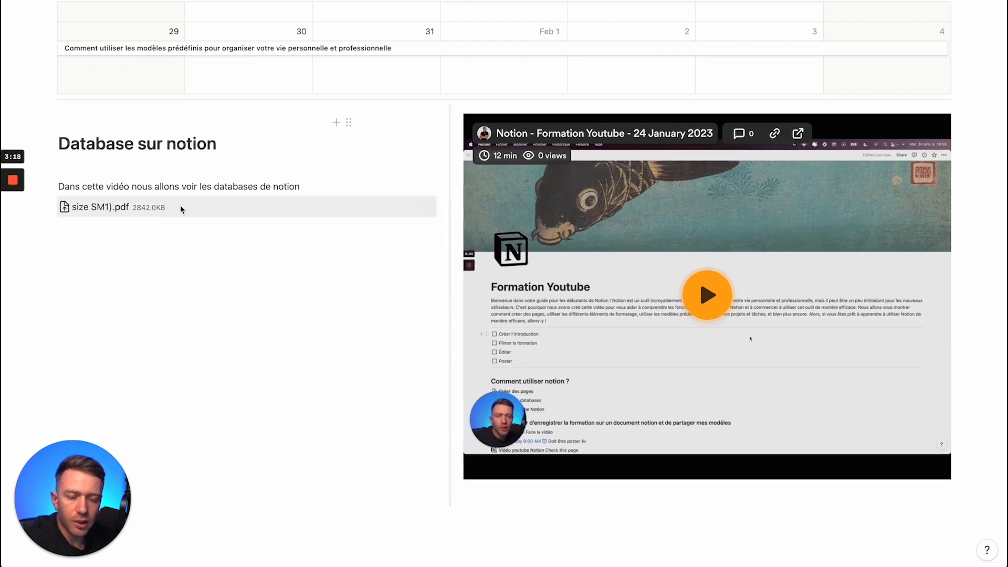
Step: Open the size SM1).pdf file from the first column to view it, and return to the Formation Youtube page
{"action": "left_click", "coordinate": [94, 215]}
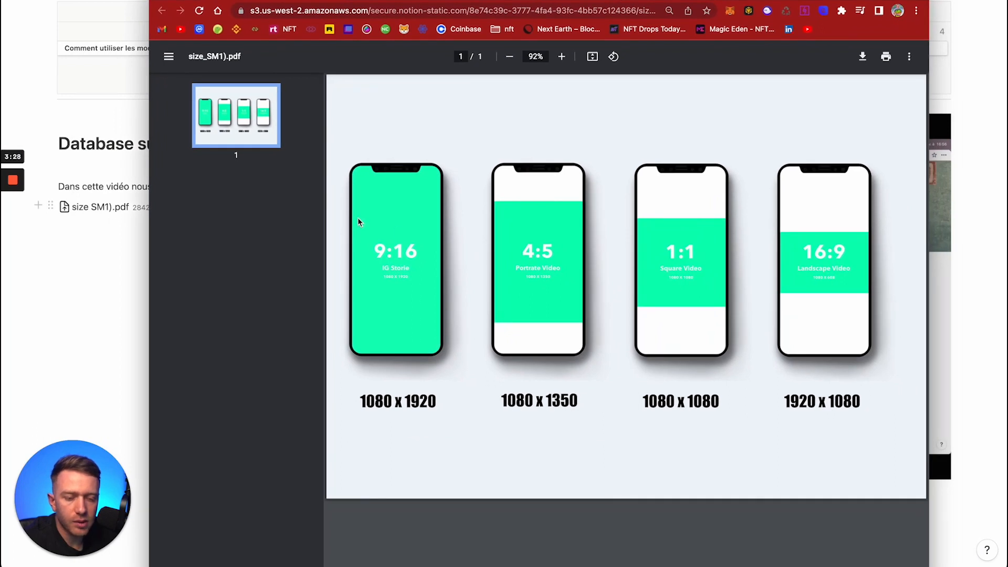
{"action": "left_click", "coordinate": [105, 207]}
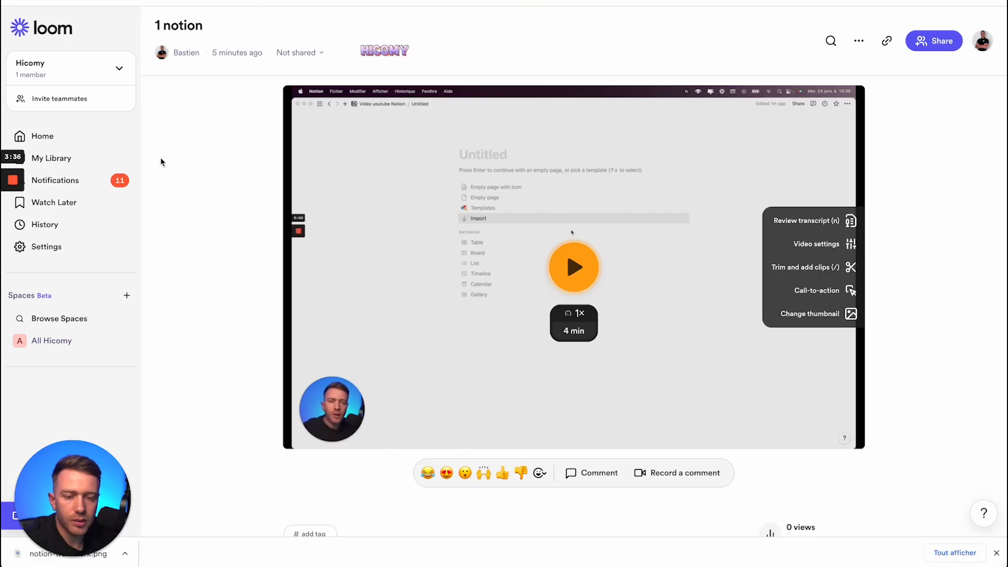
{"action": "key", "text": "ctrl+Up"}
{"action": "left_click", "coordinate": [591, 210]}
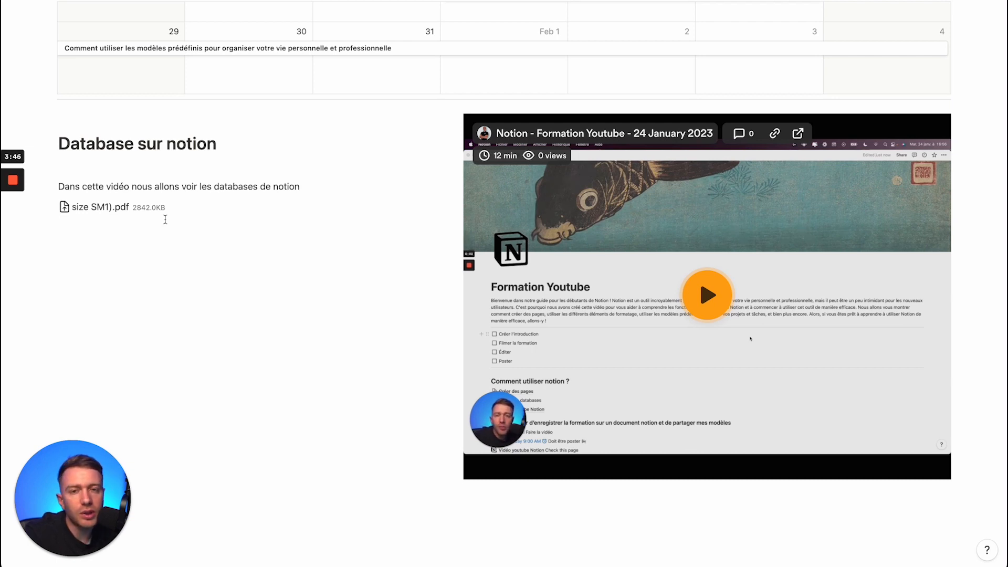
Step: Review the Formation Youtube page from its cover down to the two-column section with the file and video
{"action": "scroll", "coordinate": [165, 219], "scroll_direction": "up", "scroll_amount": 20}
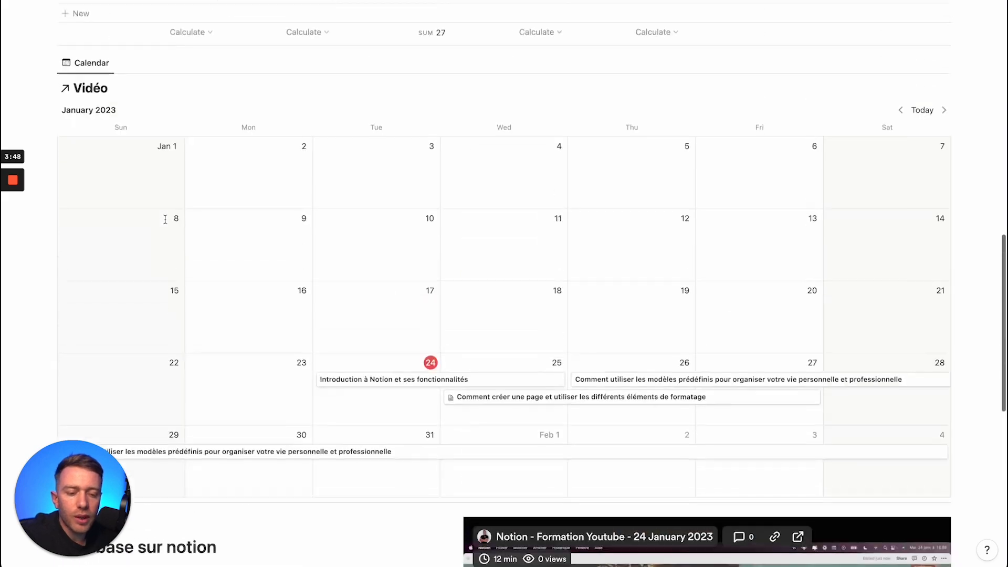
{"action": "scroll", "coordinate": [165, 219], "scroll_direction": "up", "scroll_amount": 4}
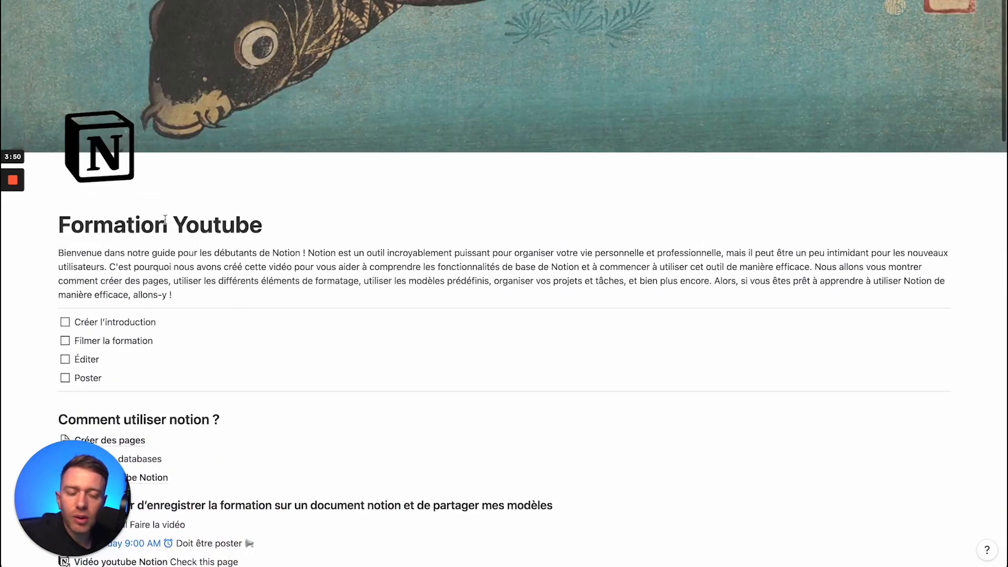
{"action": "scroll", "coordinate": [165, 219], "scroll_direction": "down", "scroll_amount": 20}
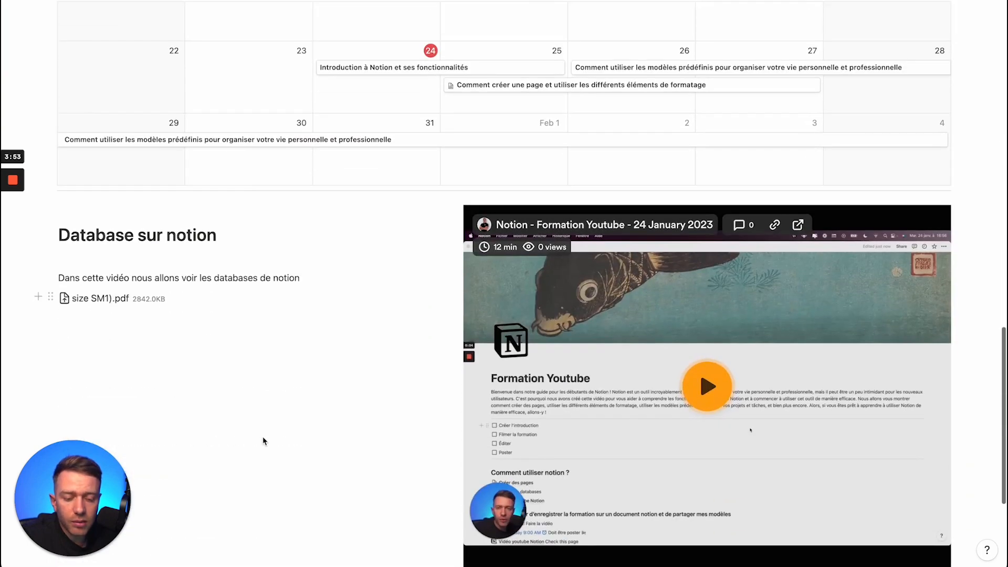
{"action": "left_click", "coordinate": [264, 441]}
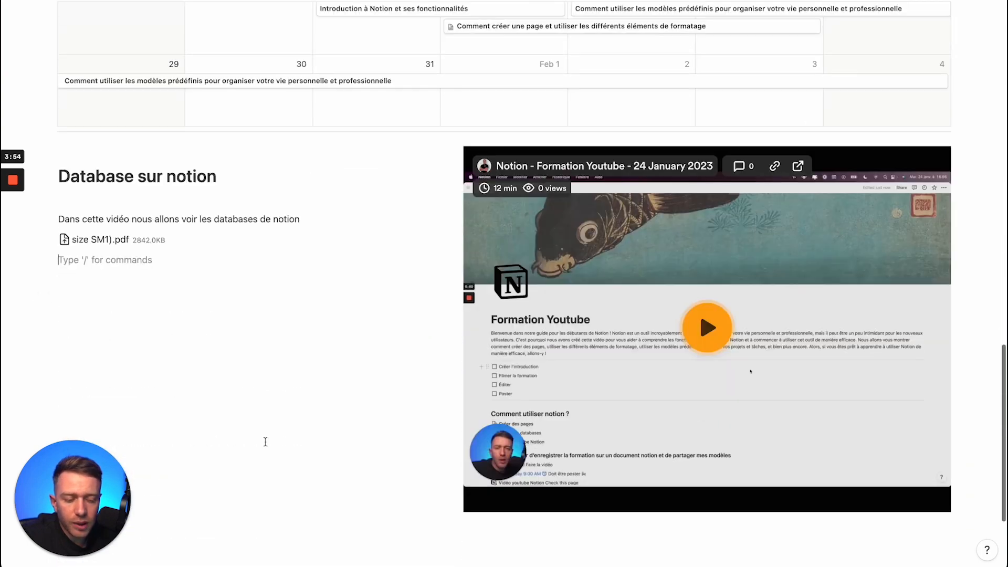
{"action": "scroll", "coordinate": [265, 442], "scroll_direction": "down", "scroll_amount": 5}
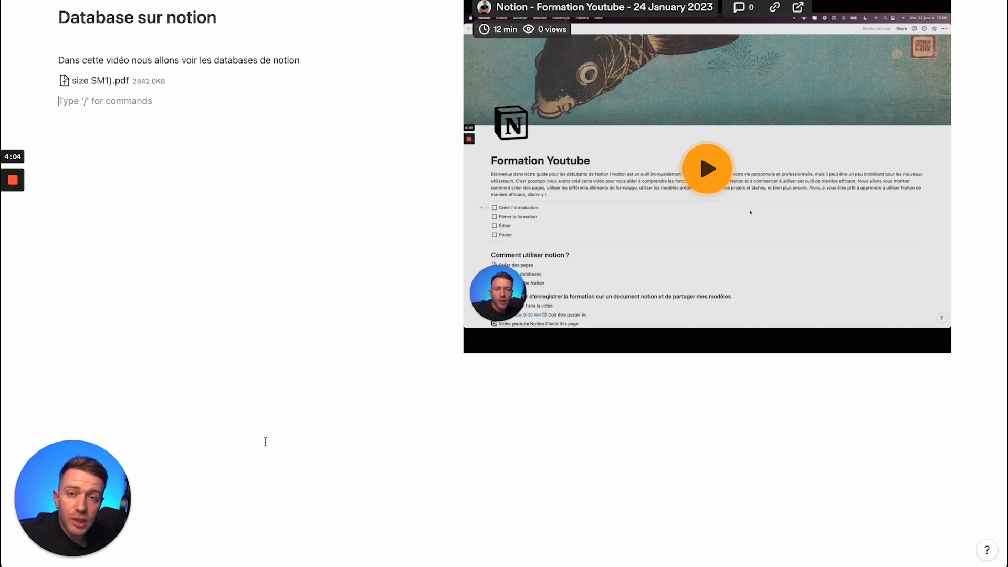
Step: Look at the Vidéo database in its Timeline and Board views, ending back in the Table view
{"action": "scroll", "coordinate": [266, 452], "scroll_direction": "up", "scroll_amount": 15}
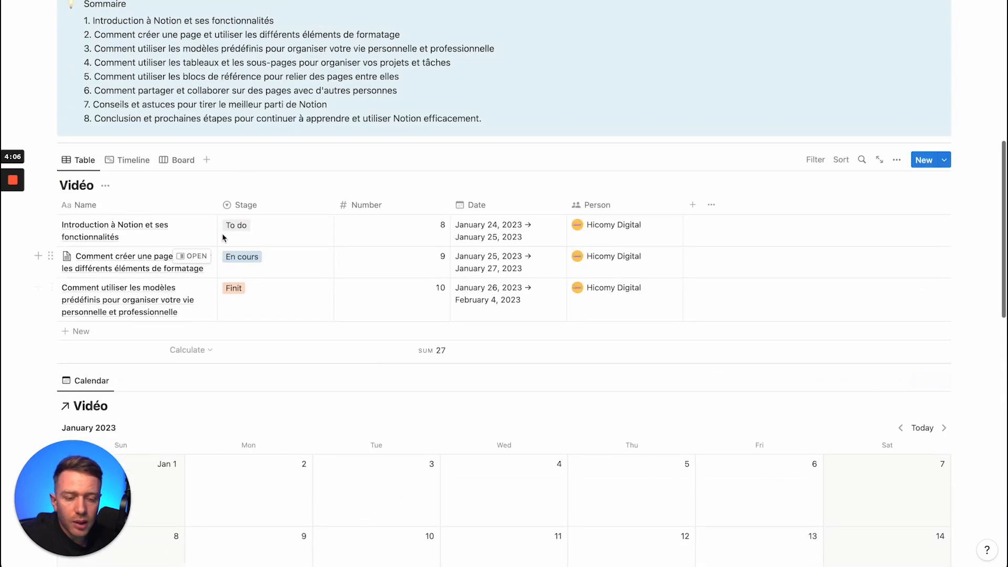
{"action": "left_click", "coordinate": [129, 159]}
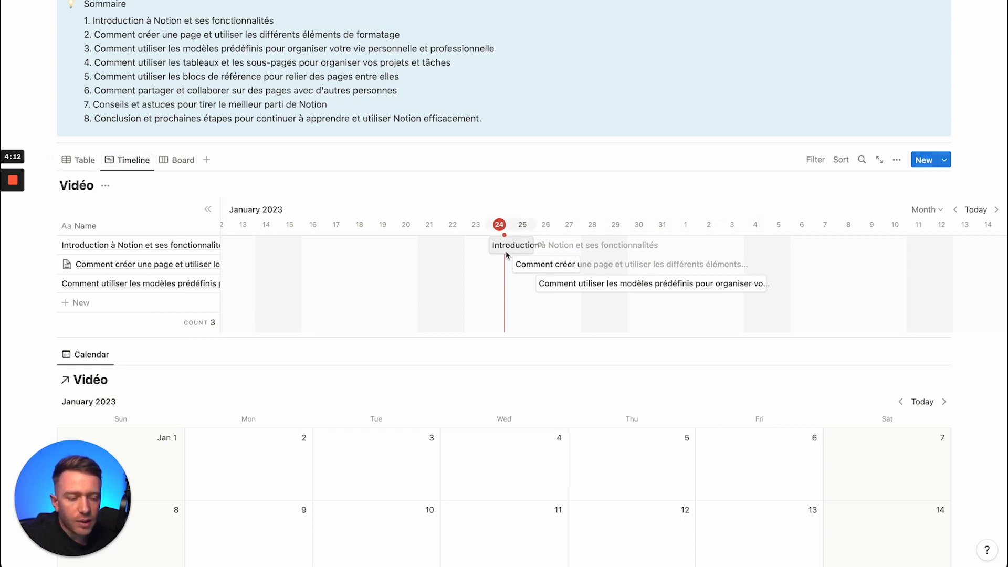
{"action": "left_click", "coordinate": [188, 159]}
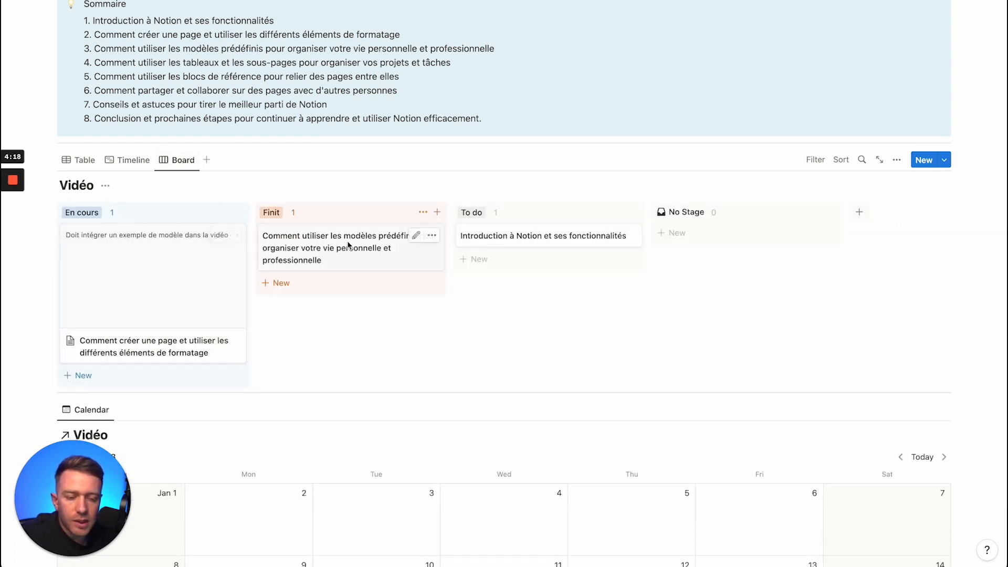
{"action": "left_click", "coordinate": [130, 160]}
{"action": "left_click", "coordinate": [83, 161]}
{"action": "scroll", "coordinate": [326, 331], "scroll_direction": "down", "scroll_amount": 7}
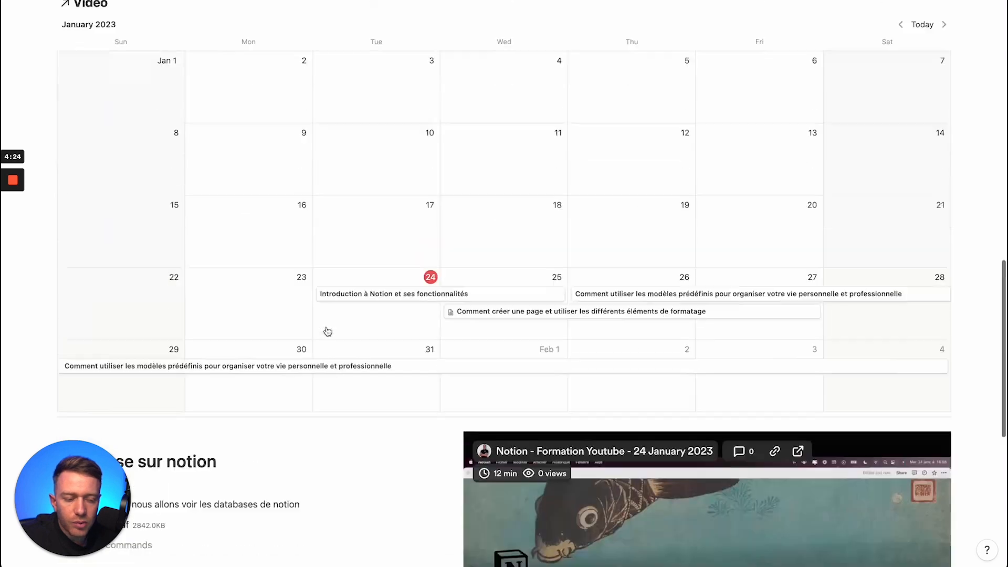
Step: Copy the Formation Youtube page's public web link from its sharing options and open it in the web browser
{"action": "scroll", "coordinate": [327, 331], "scroll_direction": "up", "scroll_amount": 15}
{"action": "left_click", "coordinate": [906, 1]}
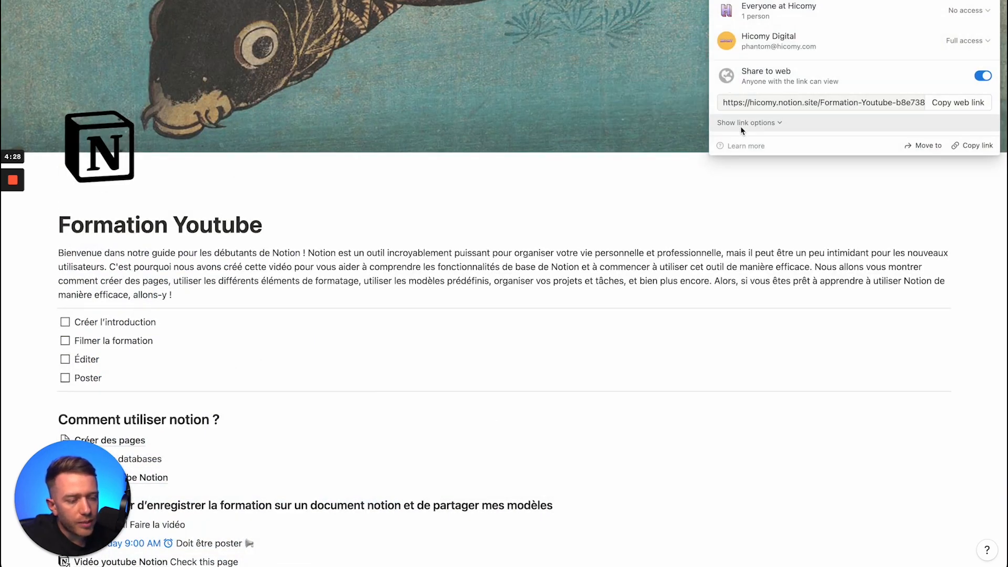
{"action": "left_click", "coordinate": [959, 104]}
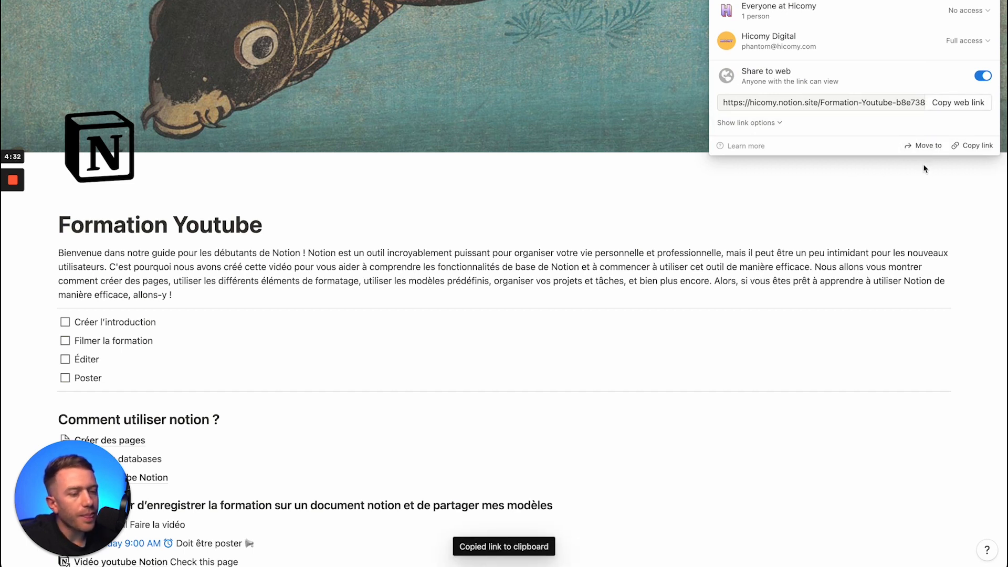
{"action": "key", "text": "ctrl+Up"}
{"action": "left_click", "coordinate": [566, 254]}
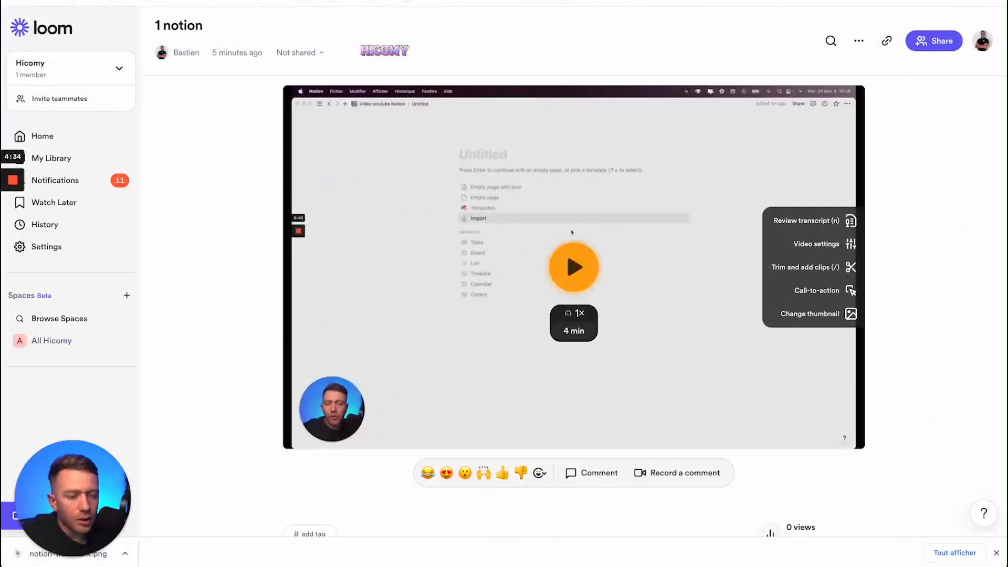
{"action": "key", "text": "super+l"}
{"action": "key", "text": "super+v"}
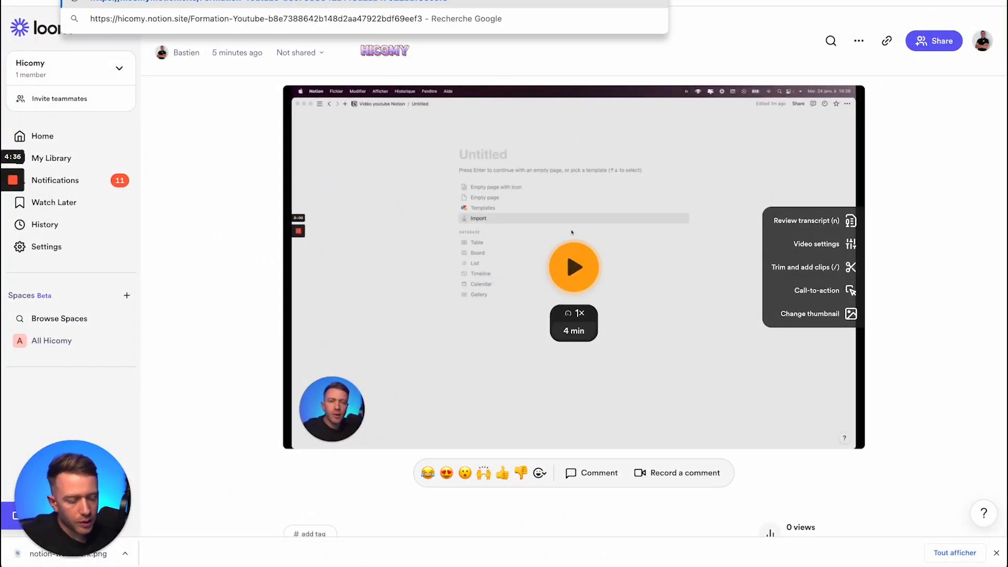
{"action": "key", "text": "Return"}
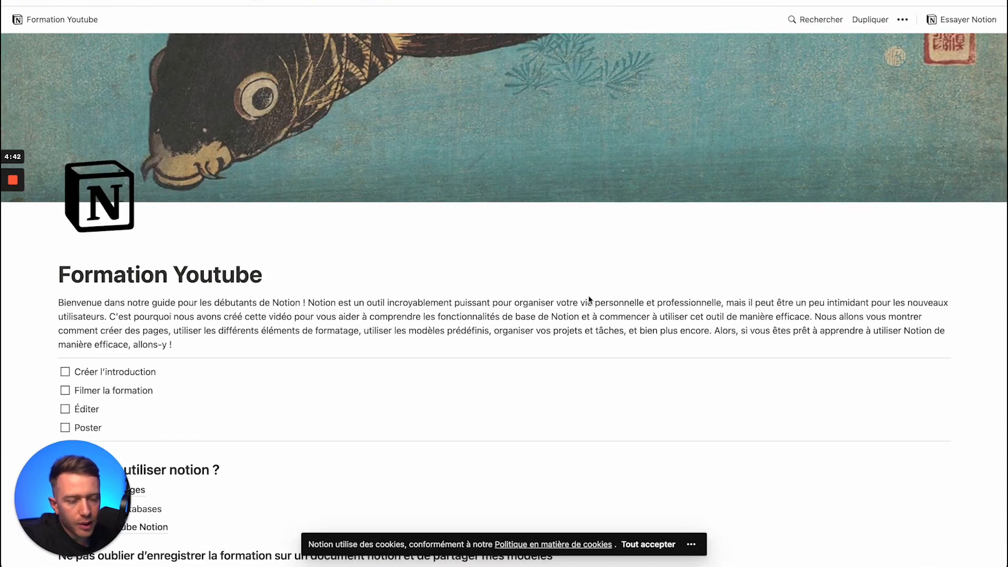
Step: Examine the published Formation Youtube page, from the cover and checklist down to the embedded video
{"action": "scroll", "coordinate": [589, 300], "scroll_direction": "down", "scroll_amount": 5}
{"action": "scroll", "coordinate": [590, 300], "scroll_direction": "down", "scroll_amount": 12}
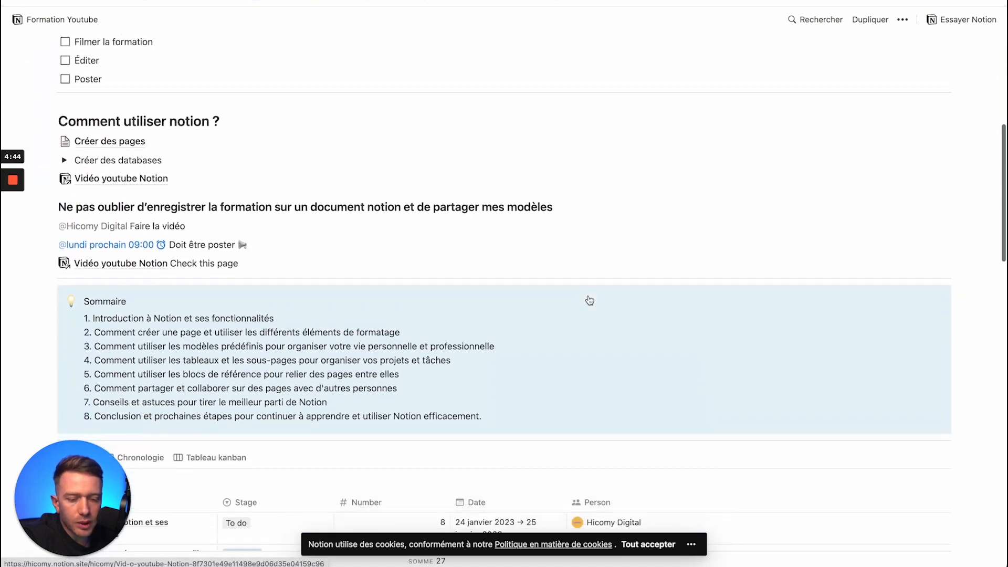
{"action": "scroll", "coordinate": [589, 300], "scroll_direction": "down", "scroll_amount": 12}
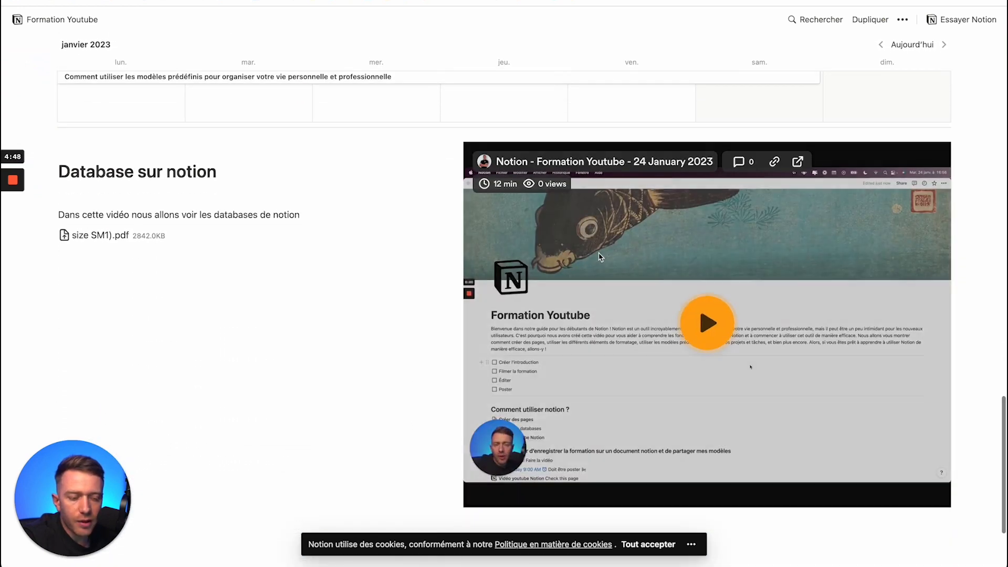
{"action": "scroll", "coordinate": [594, 279], "scroll_direction": "down", "scroll_amount": 3}
{"action": "scroll", "coordinate": [599, 253], "scroll_direction": "up", "scroll_amount": 20}
{"action": "scroll", "coordinate": [600, 257], "scroll_direction": "up", "scroll_amount": 2}
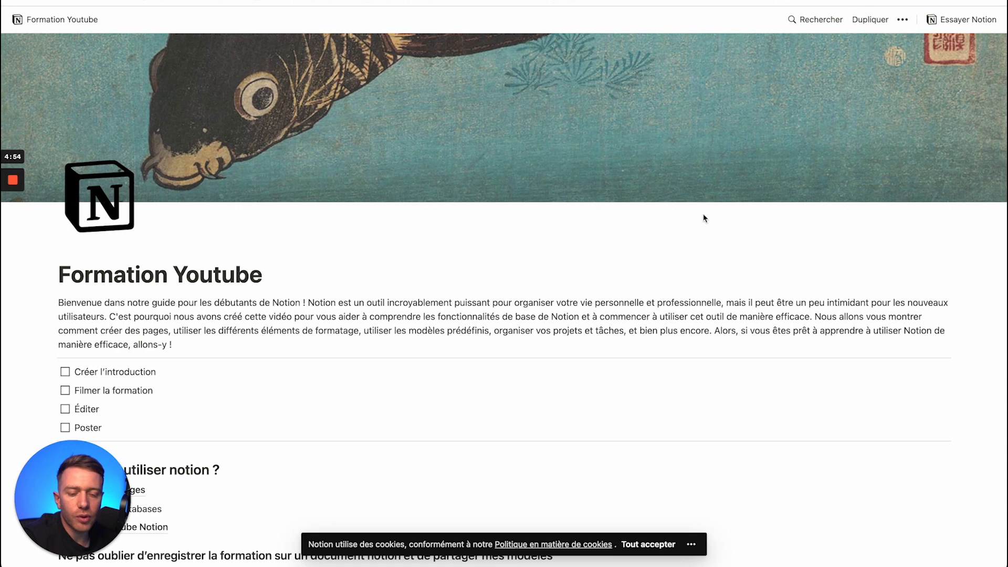
{"action": "scroll", "coordinate": [563, 428], "scroll_direction": "down", "scroll_amount": 4}
{"action": "scroll", "coordinate": [206, 275], "scroll_direction": "up", "scroll_amount": 1}
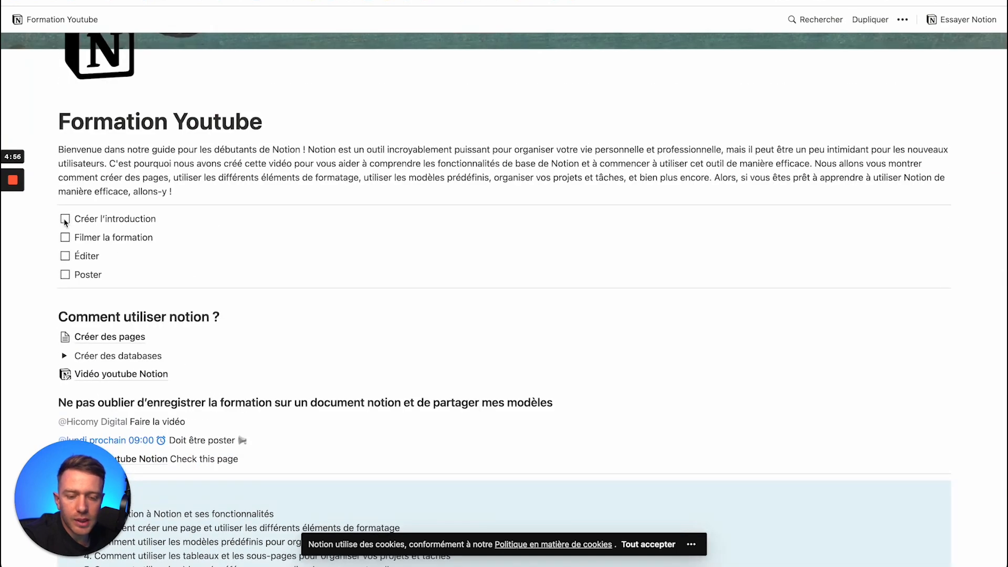
{"action": "scroll", "coordinate": [119, 327], "scroll_direction": "down", "scroll_amount": 2}
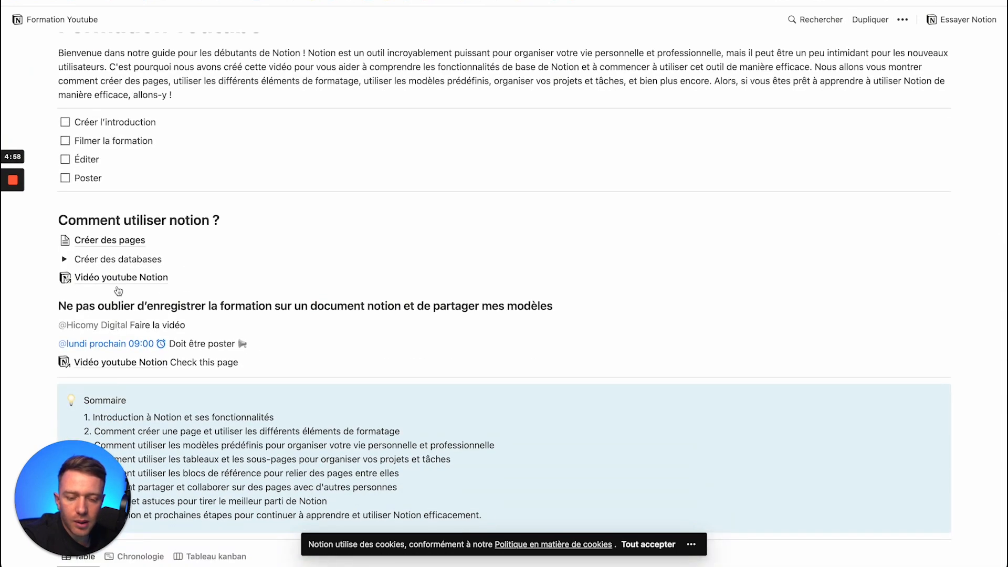
Step: View the published Créer des pages subpage, and go back to the Vidéo table and calendar on Formation Youtube
{"action": "left_click", "coordinate": [103, 242]}
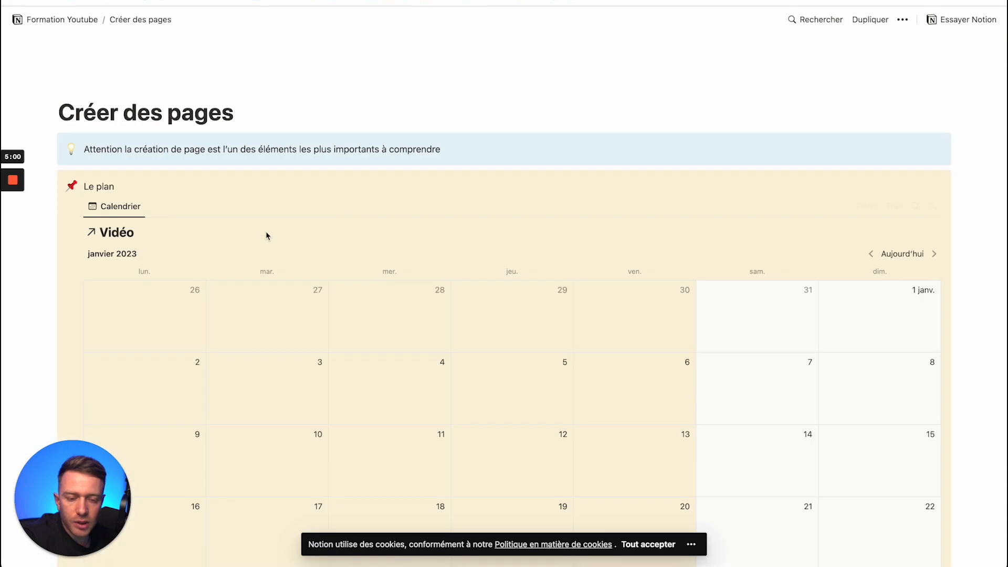
{"action": "scroll", "coordinate": [266, 235], "scroll_direction": "down", "scroll_amount": 4}
{"action": "scroll", "coordinate": [266, 236], "scroll_direction": "up", "scroll_amount": 4}
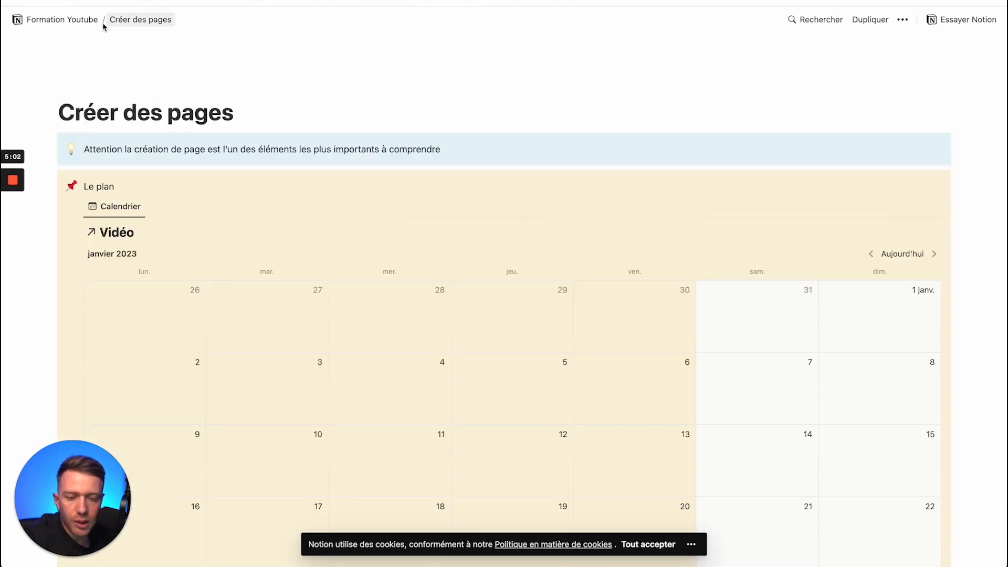
{"action": "left_click", "coordinate": [78, 20]}
{"action": "scroll", "coordinate": [172, 323], "scroll_direction": "down", "scroll_amount": 5}
{"action": "scroll", "coordinate": [172, 323], "scroll_direction": "down", "scroll_amount": 10}
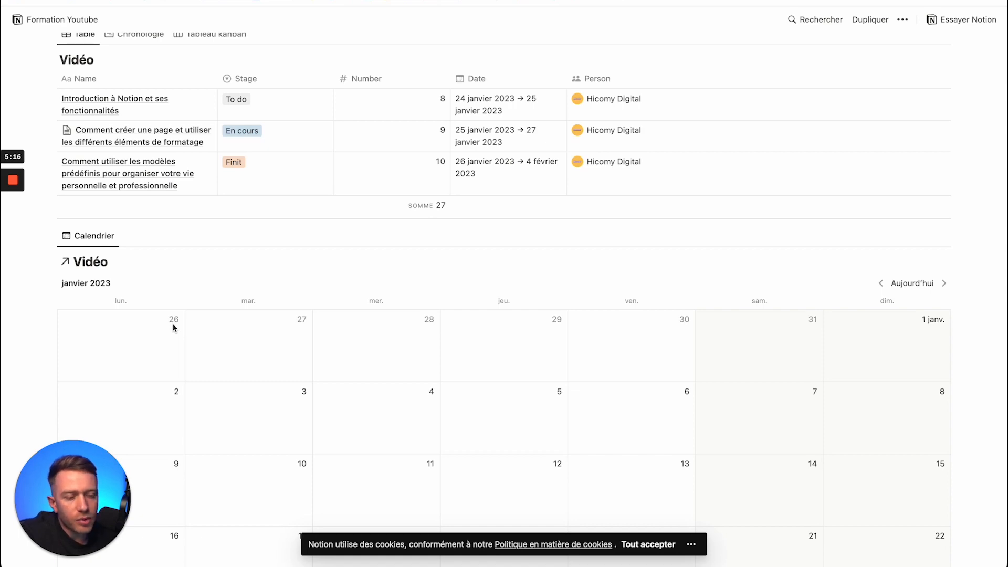
Step: Switch back to the Notion app and add a subpage titled Exemple below the two-column section of Formation Youtube
{"action": "key", "text": "ctrl+Up"}
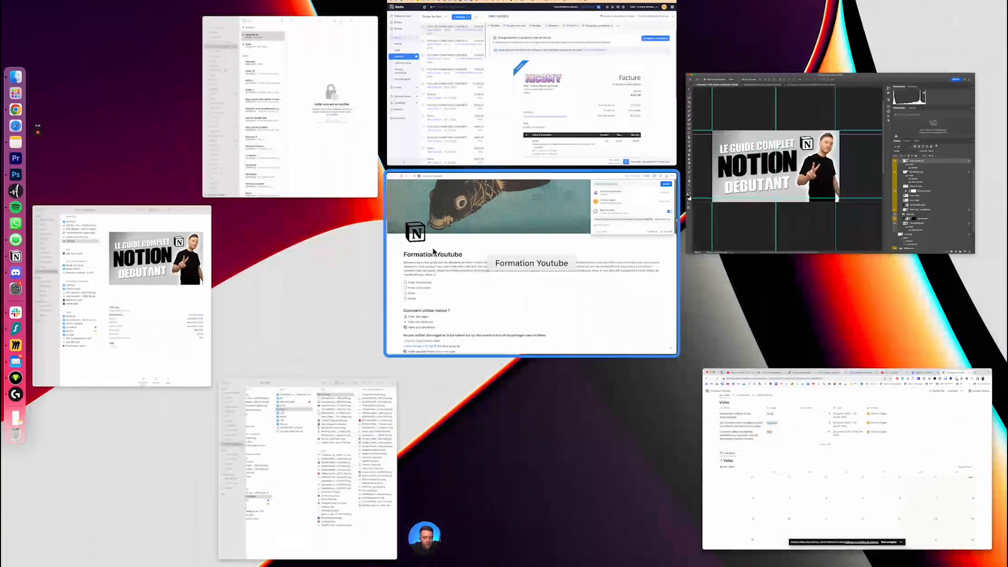
{"action": "left_click", "coordinate": [437, 212]}
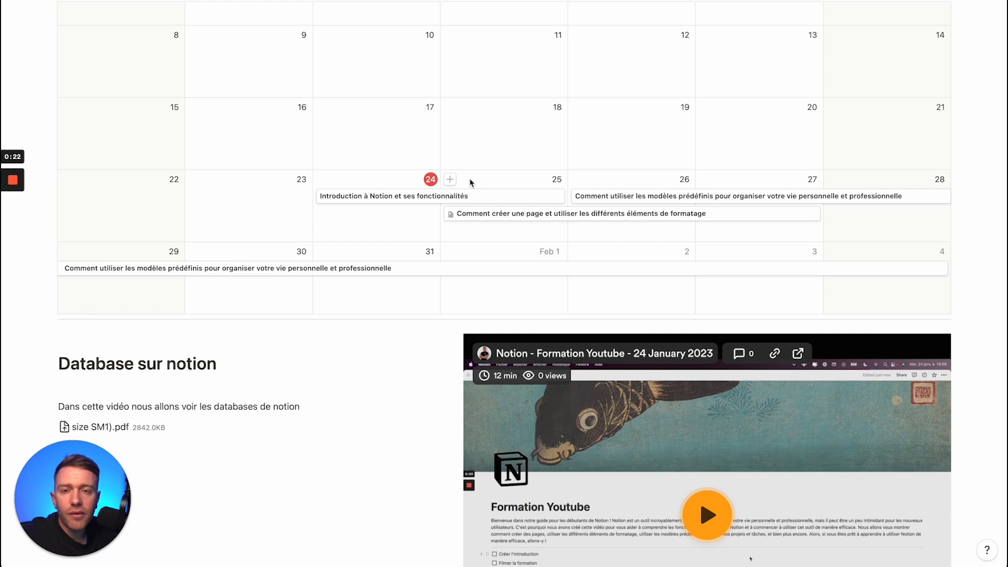
{"action": "scroll", "coordinate": [472, 182], "scroll_direction": "down", "scroll_amount": 7}
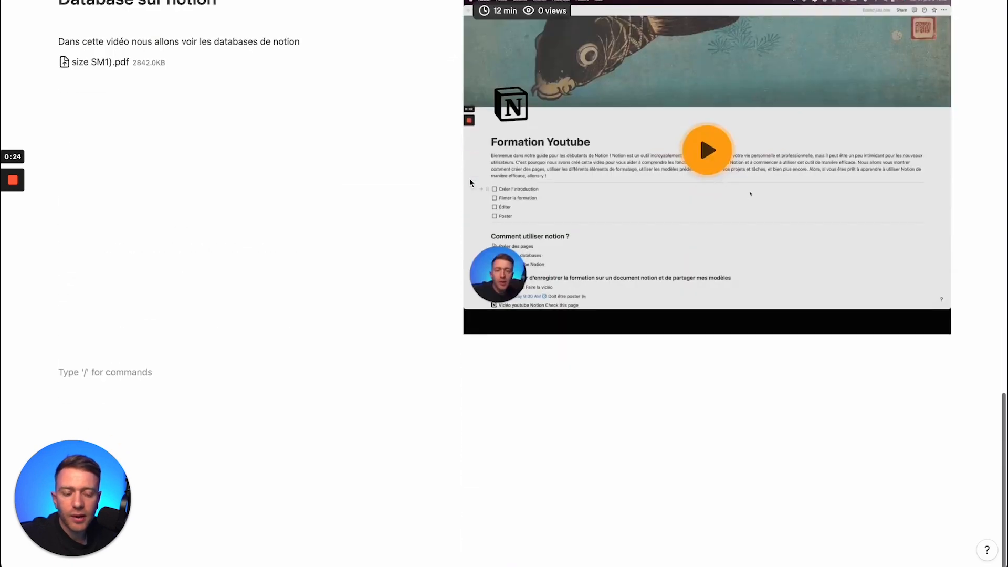
{"action": "left_click", "coordinate": [39, 373]}
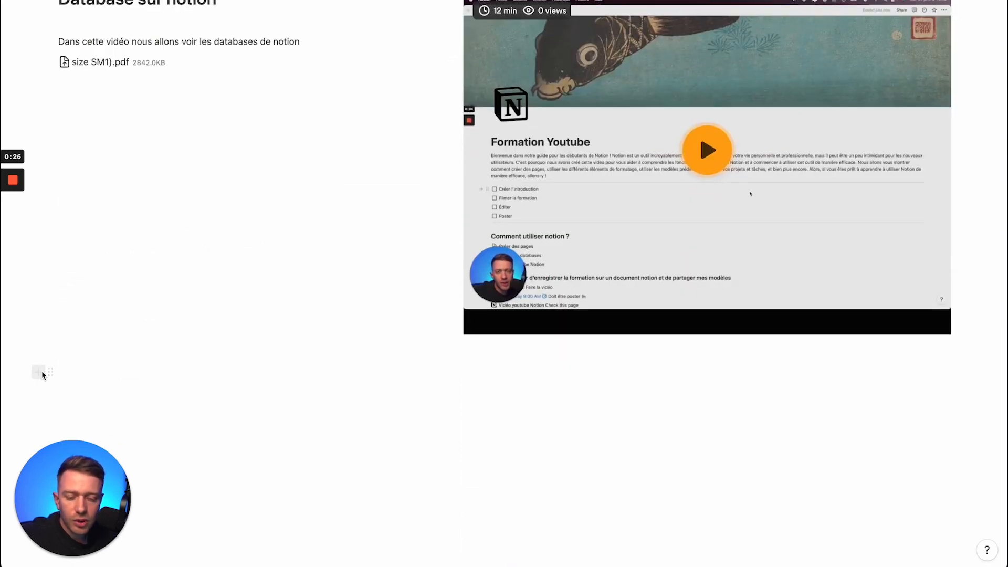
{"action": "left_click", "coordinate": [122, 164]}
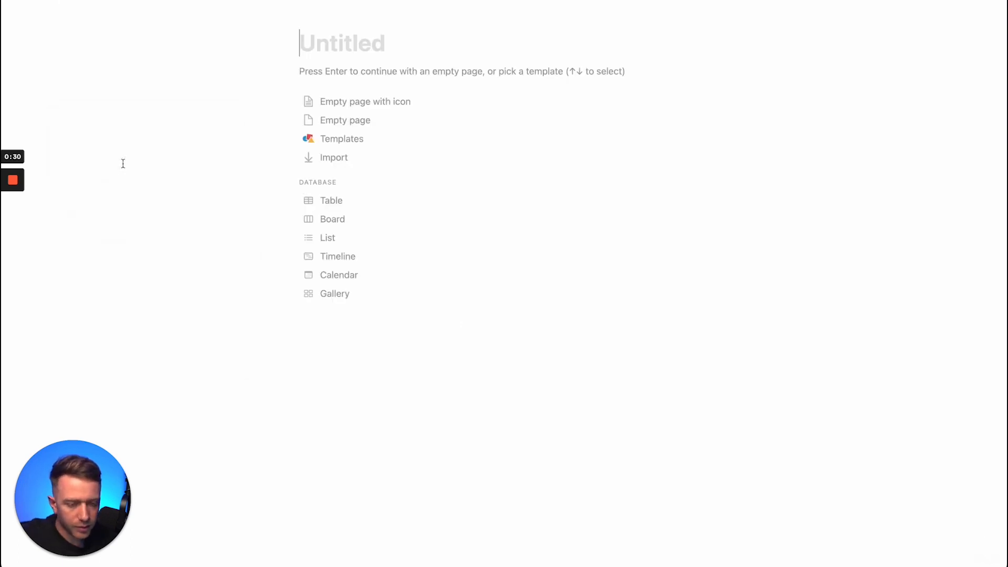
{"action": "type", "text": "Exemple"}
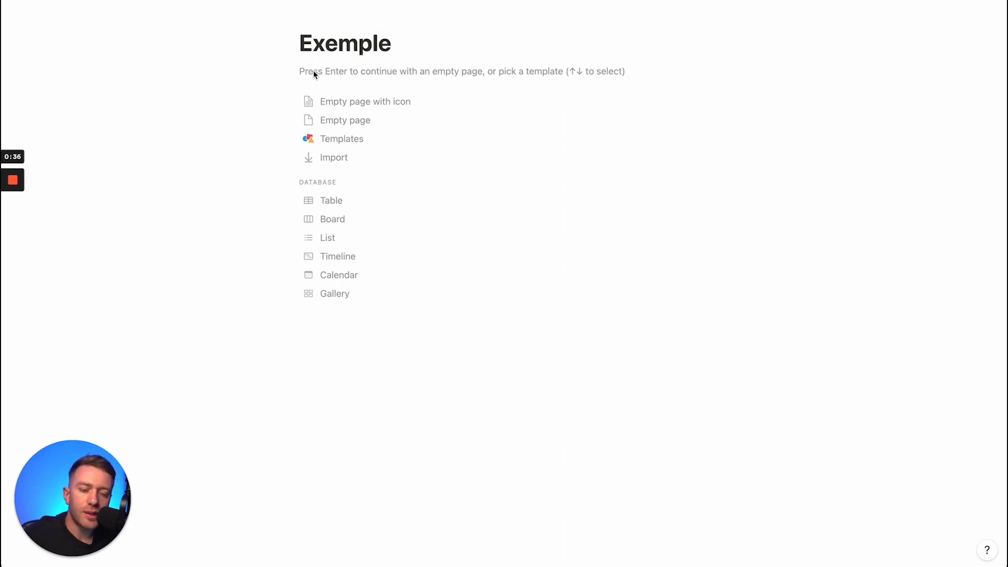
Step: Open the template gallery from the Exemple page and preview the suggested templates from To-do list through Docs
{"action": "left_click", "coordinate": [330, 139]}
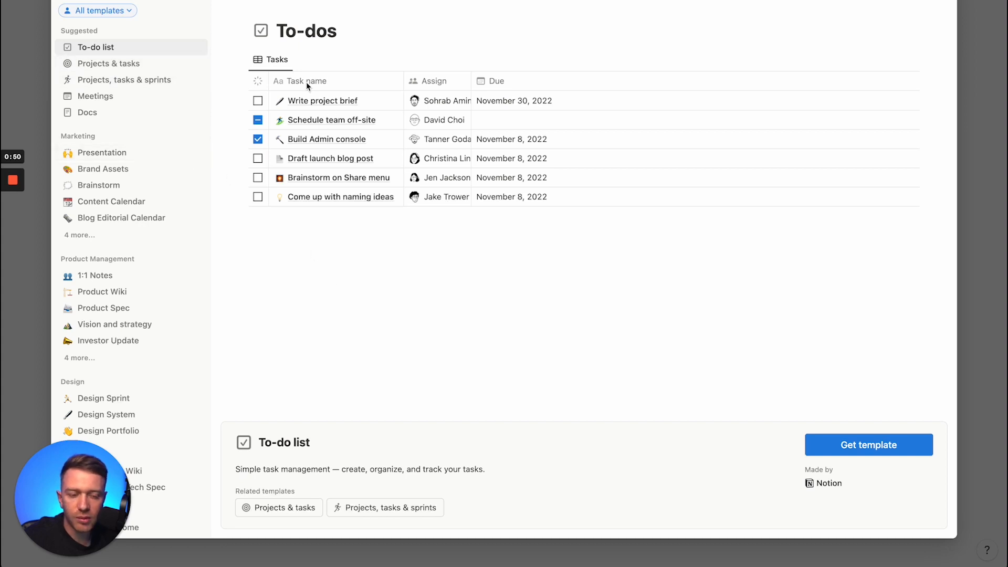
{"action": "left_click", "coordinate": [131, 64]}
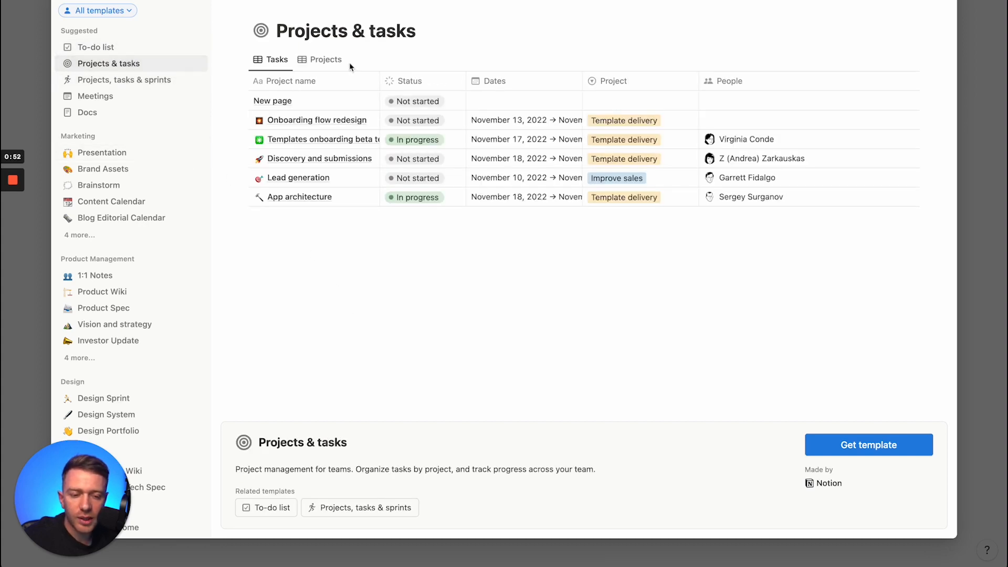
{"action": "left_click", "coordinate": [101, 80]}
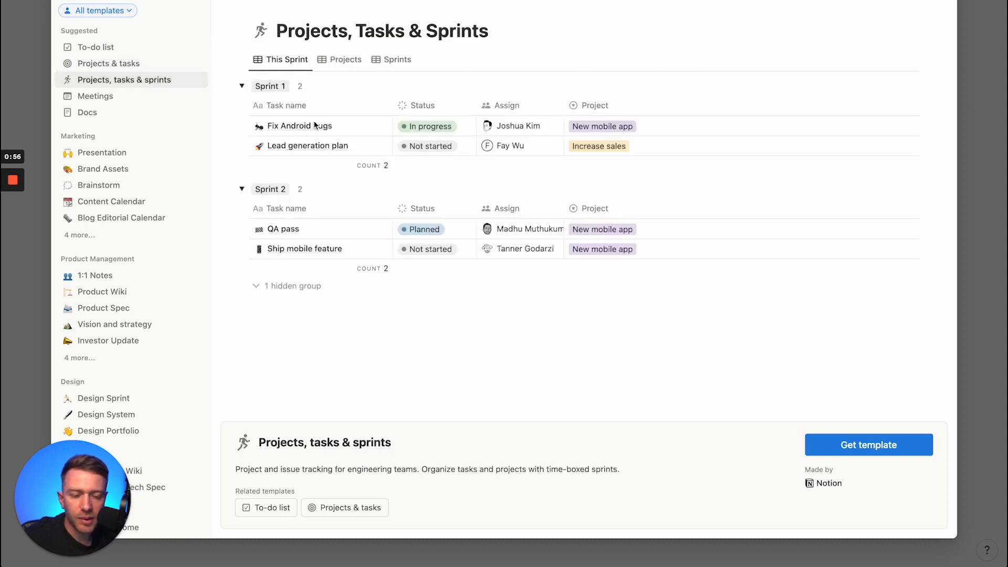
{"action": "left_click", "coordinate": [87, 96]}
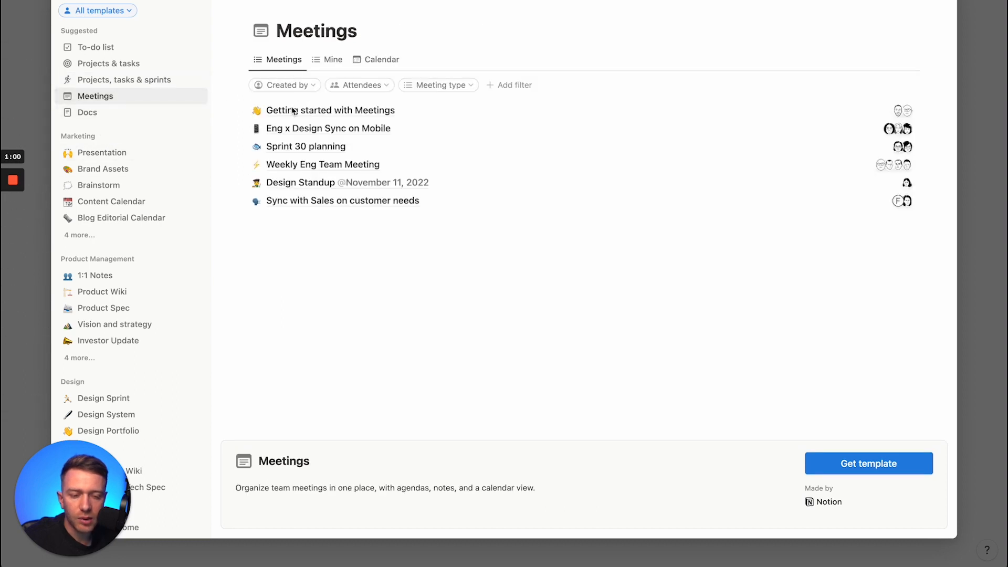
{"action": "left_click", "coordinate": [98, 114]}
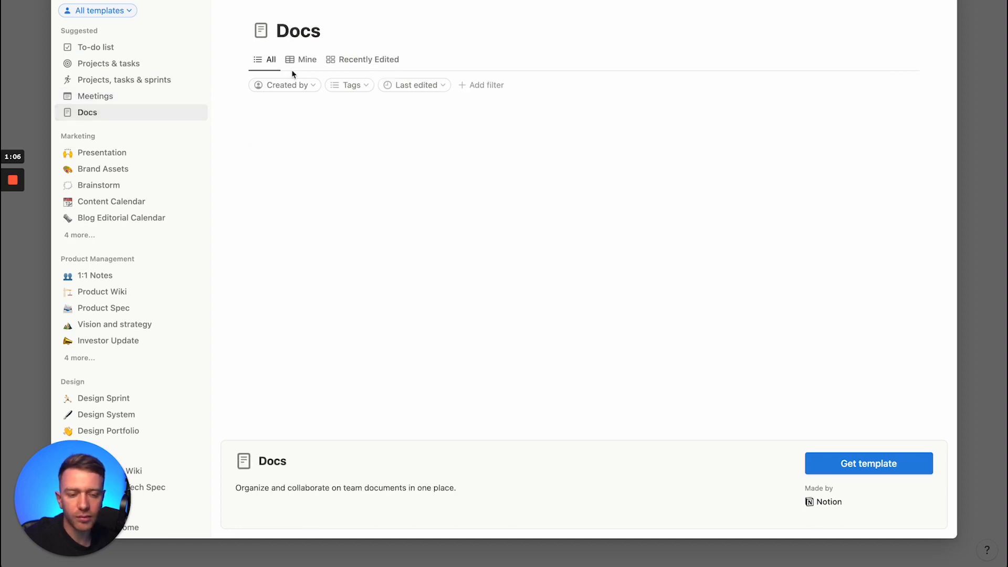
Step: Preview the Marketing Presentation template, reading it down to the Q&A section and back up to its title
{"action": "scroll", "coordinate": [172, 203], "scroll_direction": "down", "scroll_amount": 3}
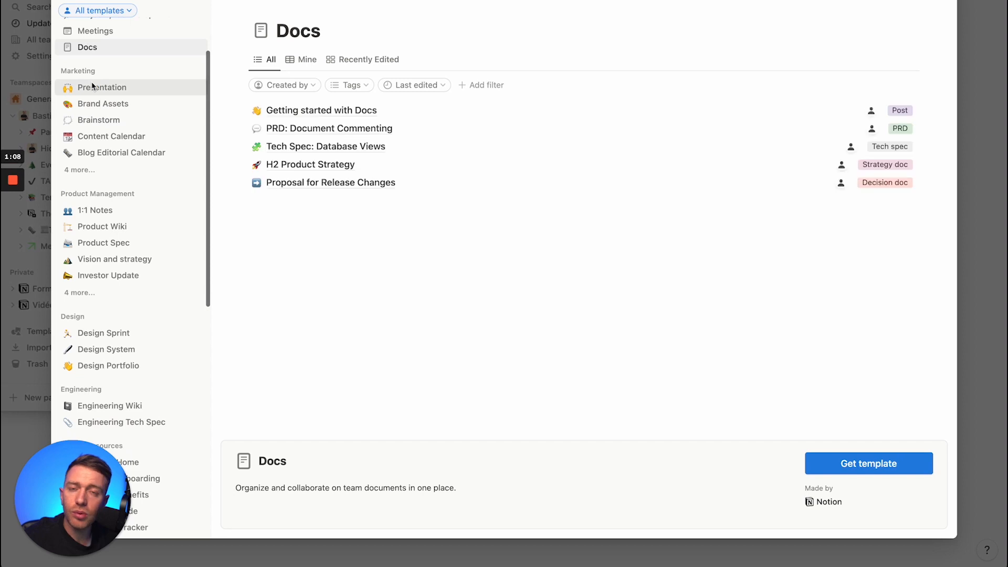
{"action": "left_click", "coordinate": [94, 86]}
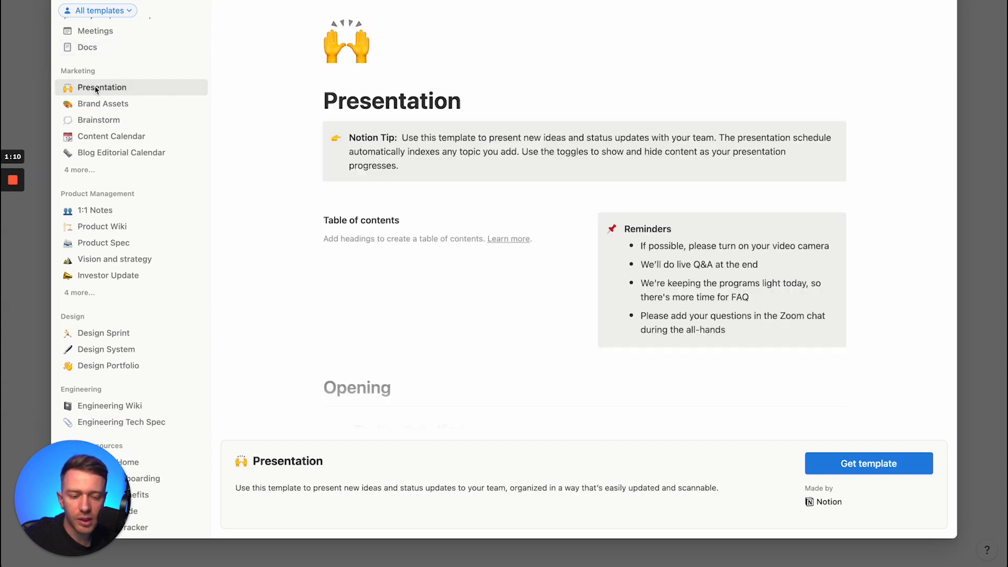
{"action": "scroll", "coordinate": [559, 219], "scroll_direction": "down", "scroll_amount": 10}
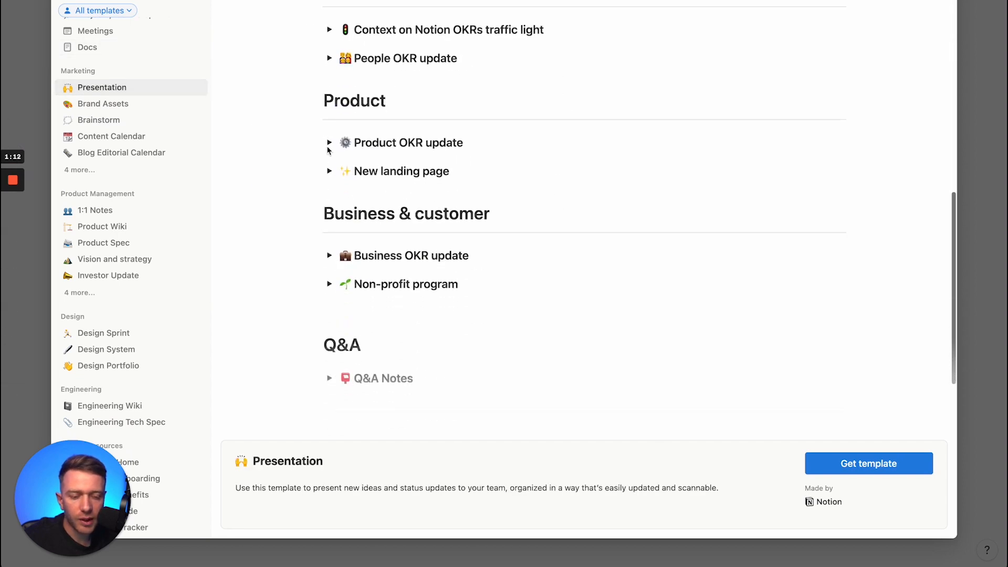
{"action": "scroll", "coordinate": [371, 180], "scroll_direction": "down", "scroll_amount": 2}
{"action": "scroll", "coordinate": [371, 179], "scroll_direction": "up", "scroll_amount": 7}
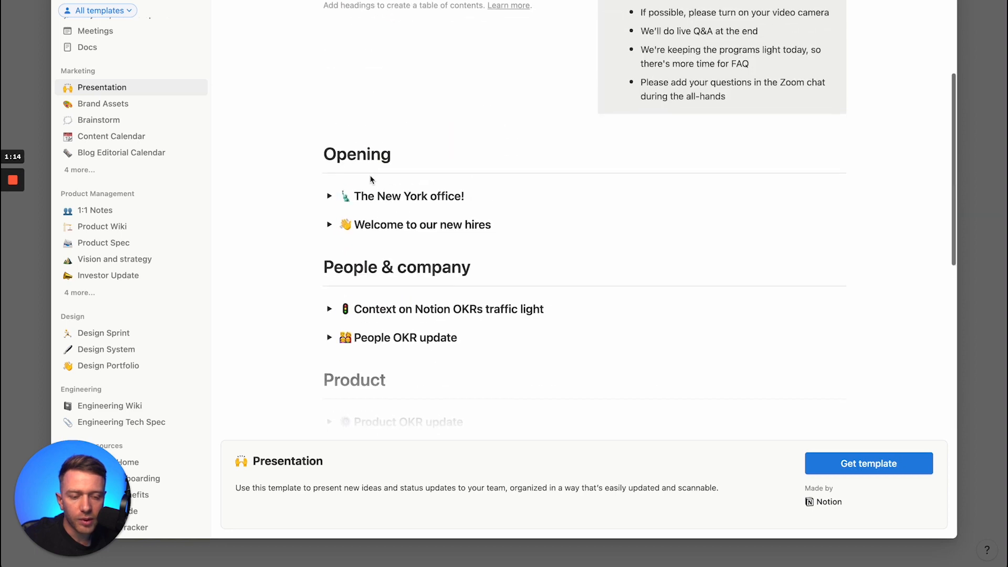
{"action": "scroll", "coordinate": [371, 180], "scroll_direction": "up", "scroll_amount": 5}
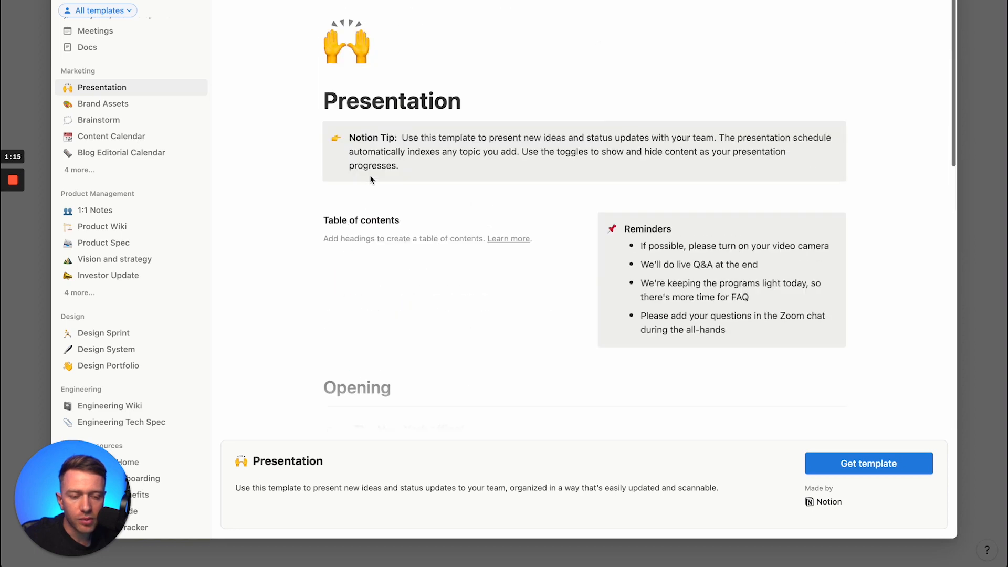
Step: Preview the Brand Assets template's full gallery, followed by the Brainstorm template
{"action": "left_click", "coordinate": [116, 108]}
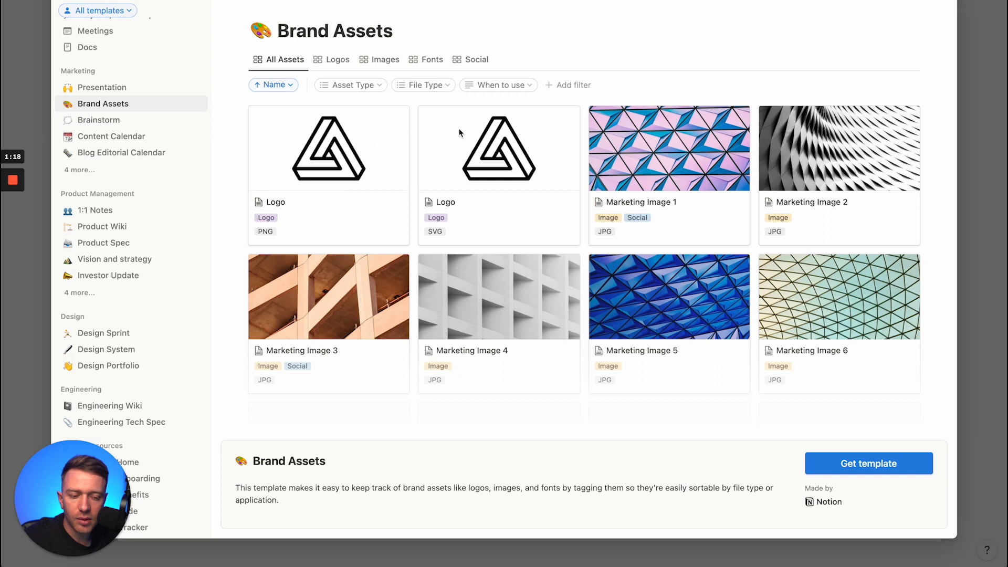
{"action": "scroll", "coordinate": [604, 329], "scroll_direction": "down", "scroll_amount": 10}
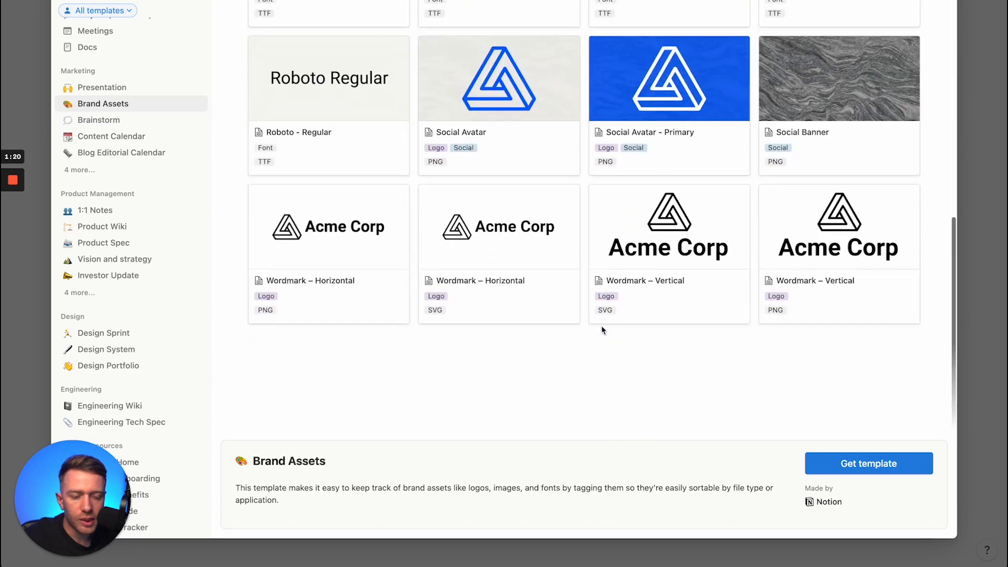
{"action": "left_click", "coordinate": [105, 120]}
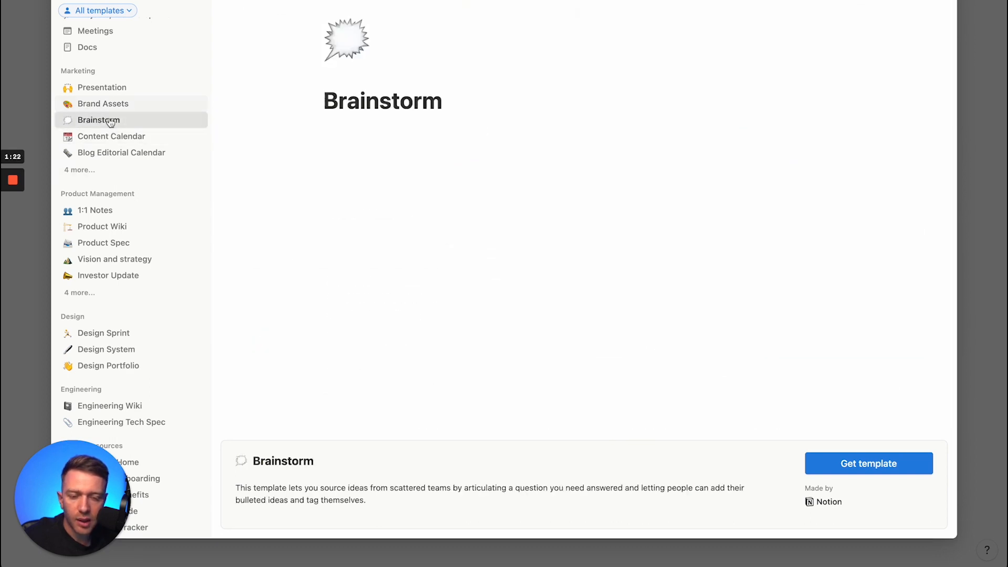
Step: Expand the full Marketing and Product Management template lists, and preview the 1:1 Notes and Investor Update templates
{"action": "left_click", "coordinate": [73, 170]}
{"action": "scroll", "coordinate": [129, 193], "scroll_direction": "down", "scroll_amount": 4}
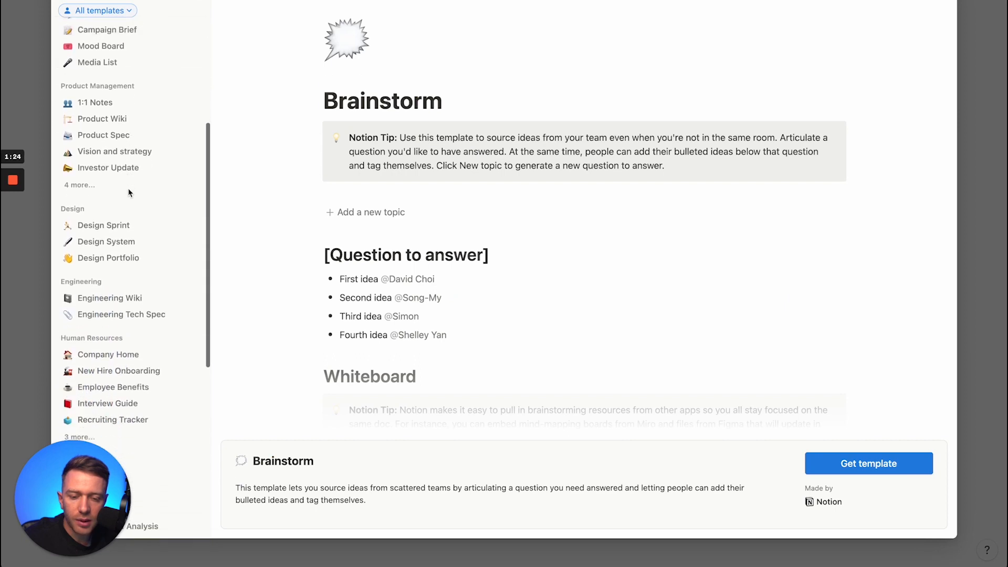
{"action": "scroll", "coordinate": [128, 193], "scroll_direction": "down", "scroll_amount": 2}
{"action": "left_click", "coordinate": [84, 141]}
{"action": "scroll", "coordinate": [73, 163], "scroll_direction": "down", "scroll_amount": 3}
{"action": "scroll", "coordinate": [74, 163], "scroll_direction": "up", "scroll_amount": 3}
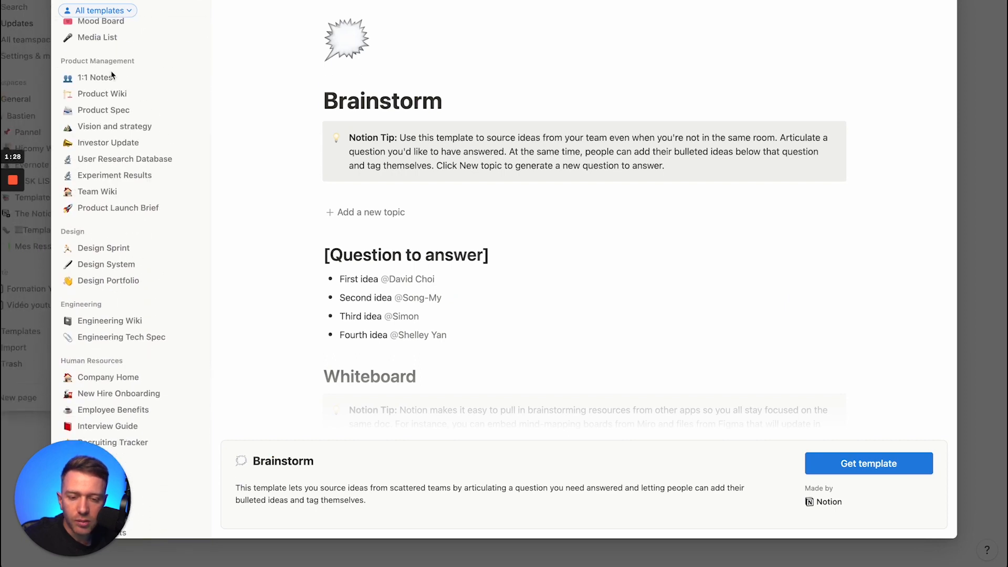
{"action": "left_click", "coordinate": [105, 77]}
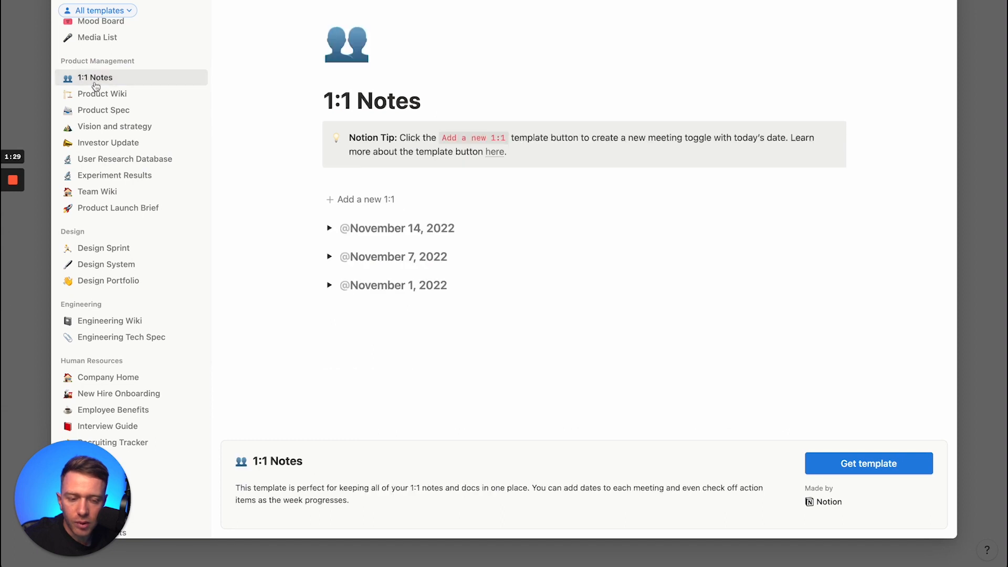
{"action": "left_click", "coordinate": [97, 146]}
Step: Preview the Habit Tracker template from the Life category, examining the daily habit cards for the whole month
{"action": "scroll", "coordinate": [141, 195], "scroll_direction": "down", "scroll_amount": 10}
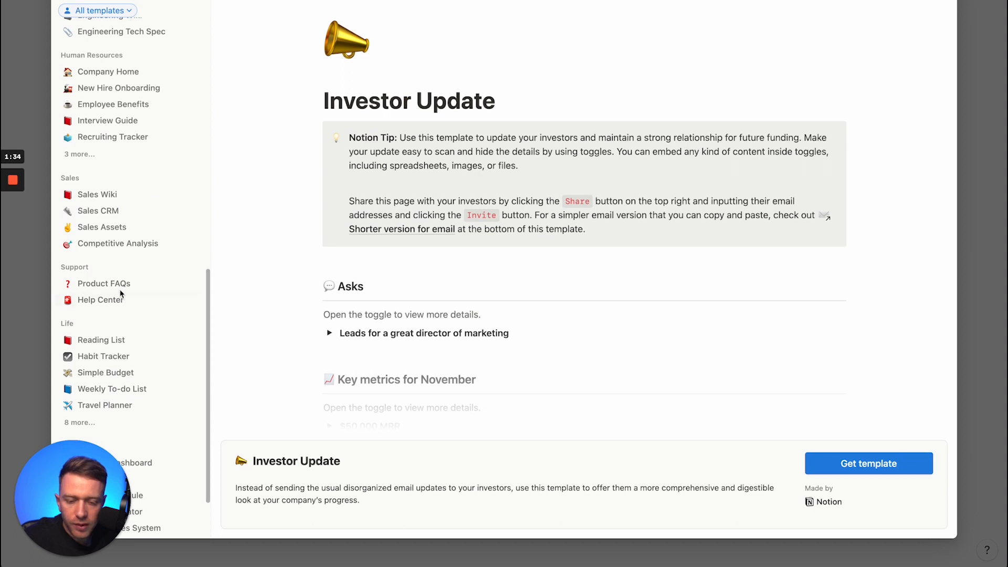
{"action": "left_click", "coordinate": [105, 356]}
{"action": "scroll", "coordinate": [448, 298], "scroll_direction": "down", "scroll_amount": 2}
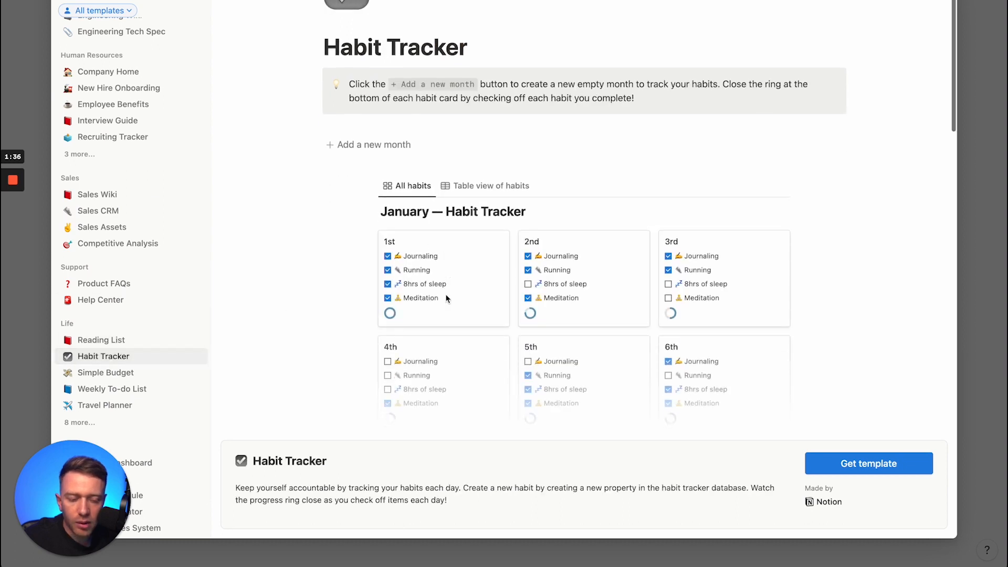
{"action": "scroll", "coordinate": [447, 298], "scroll_direction": "down", "scroll_amount": 2}
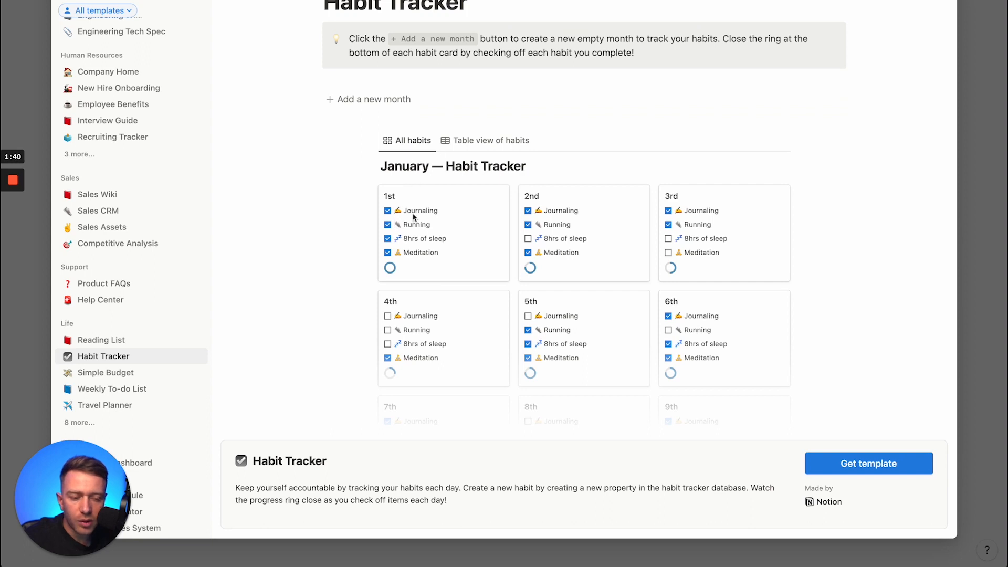
{"action": "scroll", "coordinate": [374, 279], "scroll_direction": "down", "scroll_amount": 15}
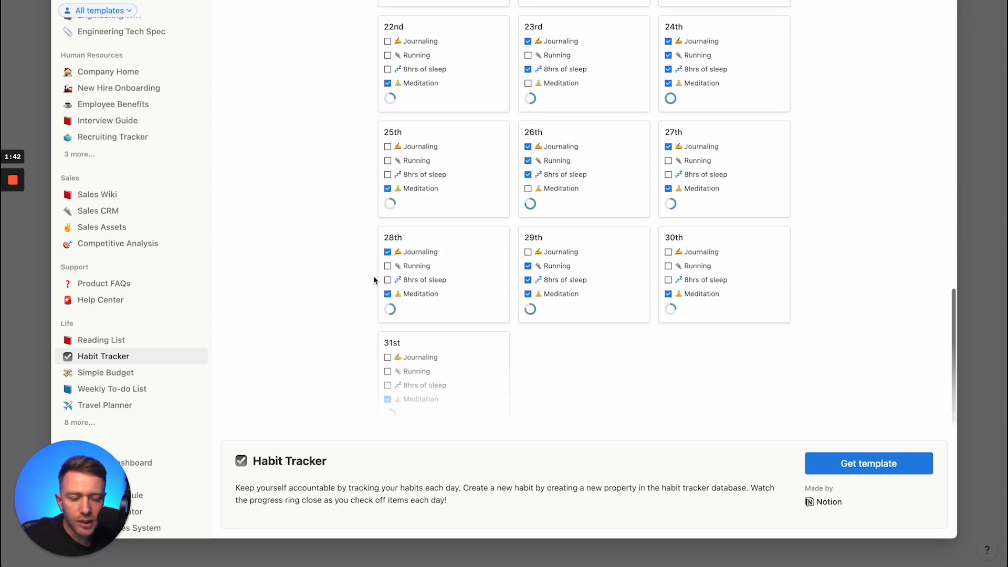
{"action": "scroll", "coordinate": [374, 278], "scroll_direction": "up", "scroll_amount": 20}
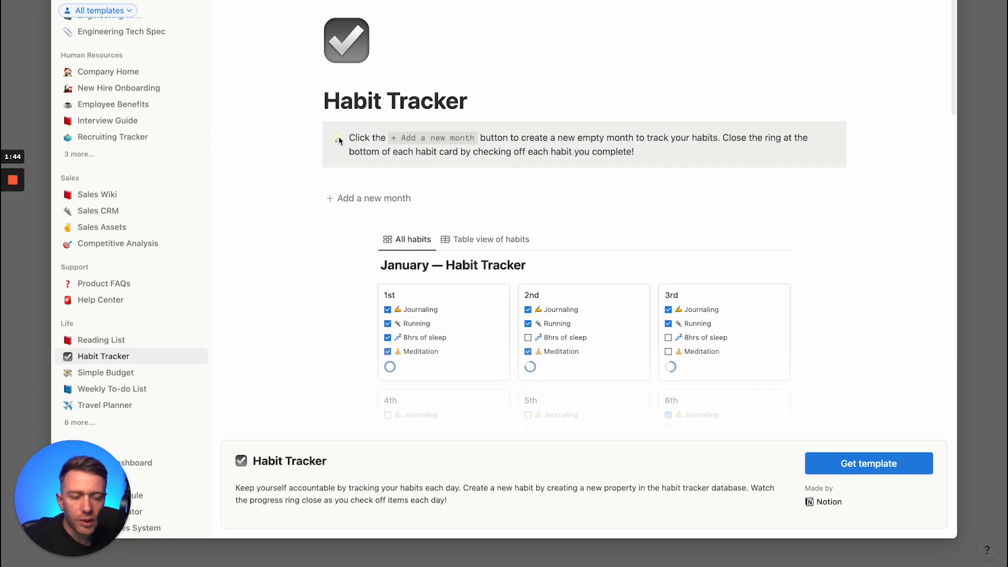
Step: Preview the Sales CRM template and examine its table of client records
{"action": "scroll", "coordinate": [133, 389], "scroll_direction": "down", "scroll_amount": 2}
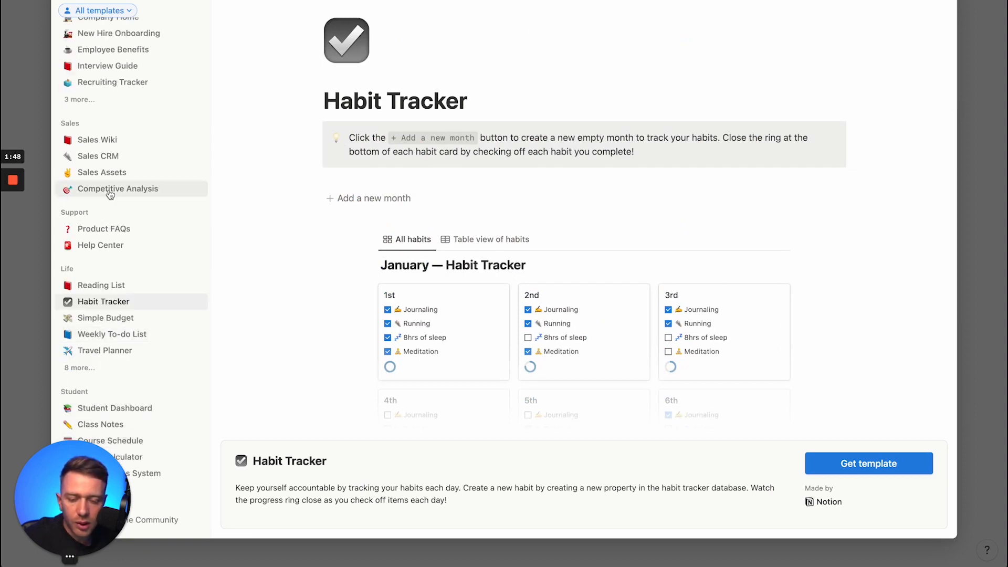
{"action": "scroll", "coordinate": [109, 190], "scroll_direction": "up", "scroll_amount": 3}
{"action": "left_click", "coordinate": [99, 226]}
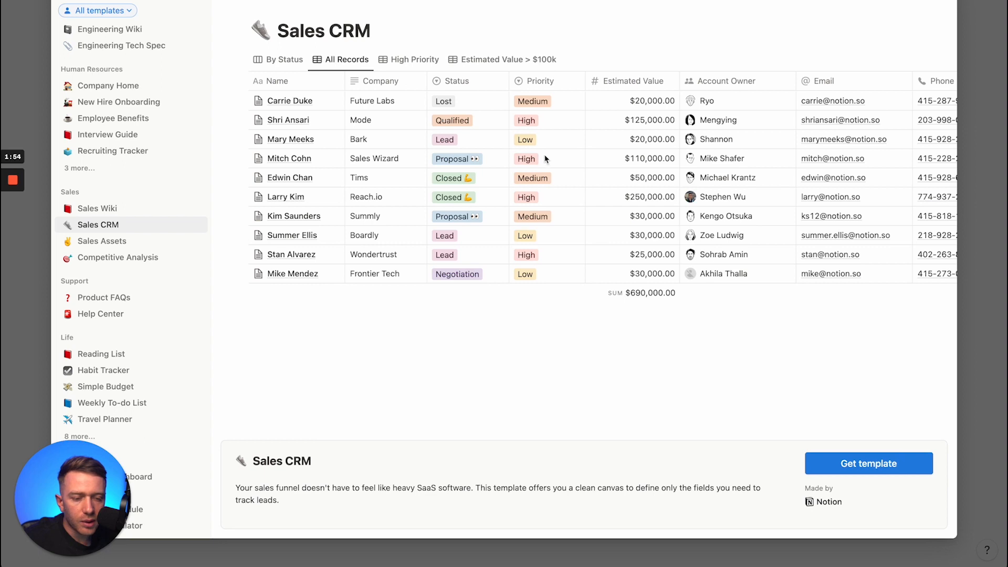
{"action": "mouse_move", "coordinate": [44, 302]}
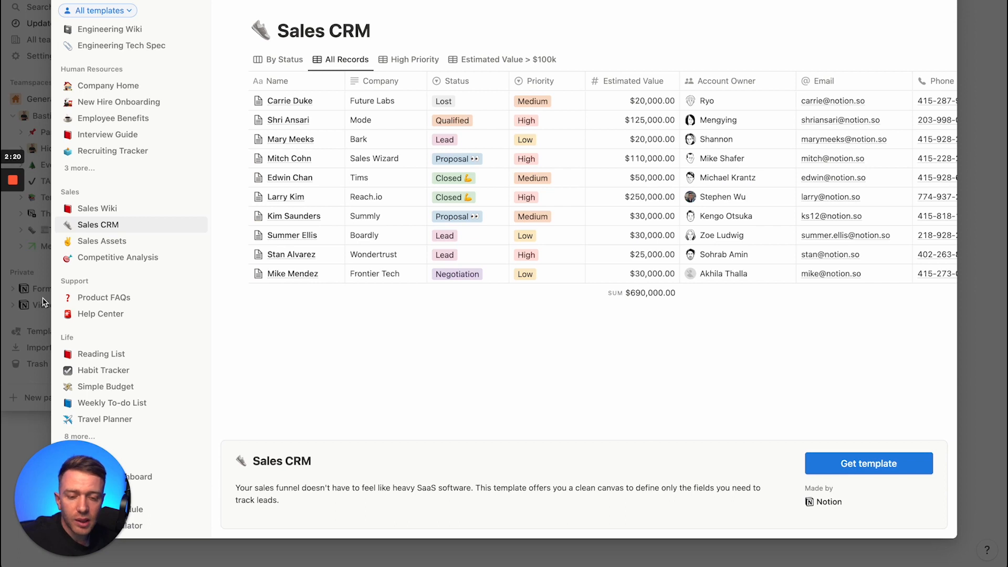
Step: Go back to the Marketing templates and review the Brainstorm template down to its Whiteboard embed examples
{"action": "scroll", "coordinate": [73, 200], "scroll_direction": "up", "scroll_amount": 3}
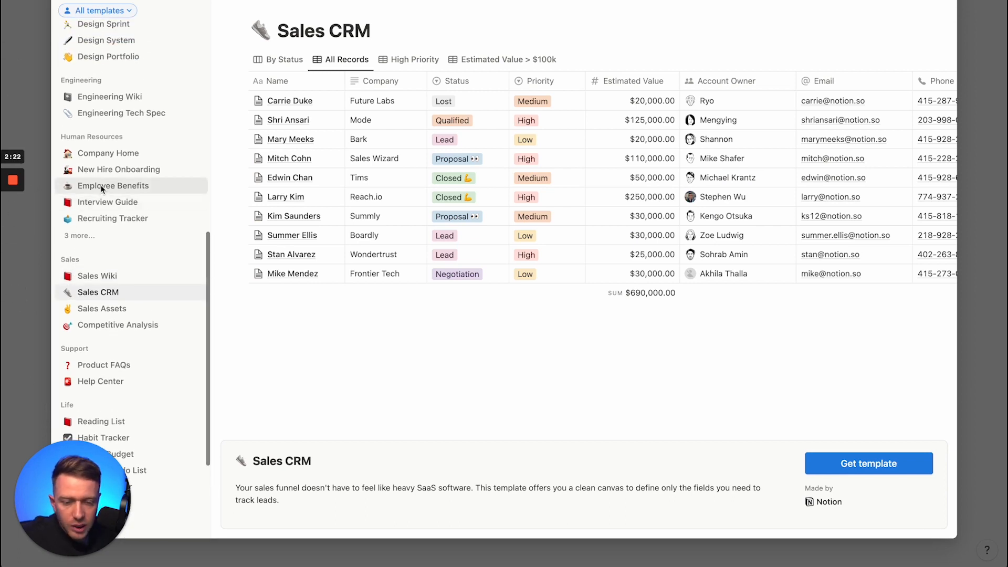
{"action": "scroll", "coordinate": [102, 189], "scroll_direction": "up", "scroll_amount": 4}
{"action": "scroll", "coordinate": [101, 189], "scroll_direction": "up", "scroll_amount": 4}
{"action": "scroll", "coordinate": [101, 186], "scroll_direction": "up", "scroll_amount": 10}
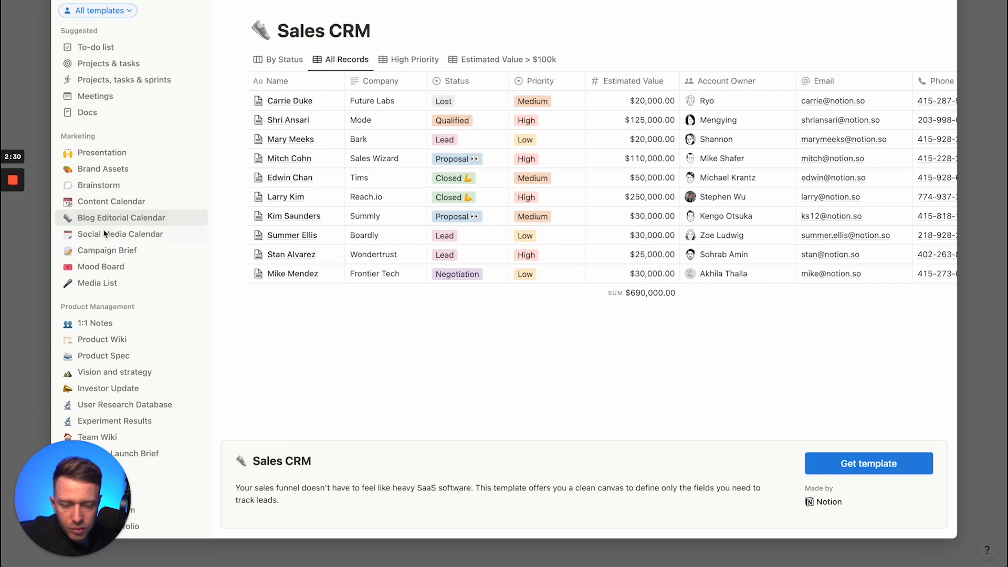
{"action": "left_click", "coordinate": [116, 190]}
{"action": "scroll", "coordinate": [402, 284], "scroll_direction": "down", "scroll_amount": 3}
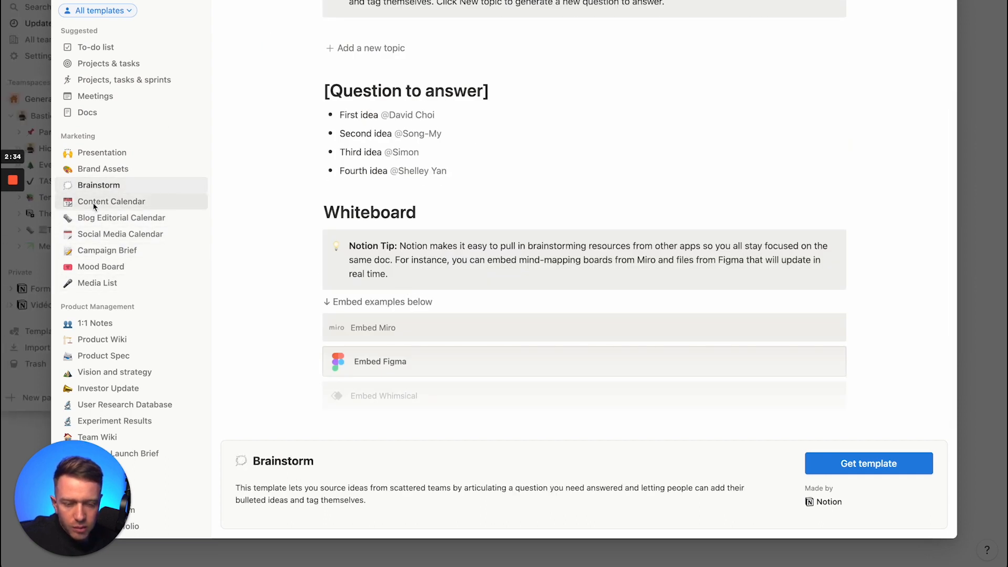
Step: Preview the Content Calendar template and apply it to the Exemple page
{"action": "left_click", "coordinate": [95, 204]}
{"action": "scroll", "coordinate": [348, 252], "scroll_direction": "down", "scroll_amount": 1}
{"action": "scroll", "coordinate": [349, 252], "scroll_direction": "up", "scroll_amount": 1}
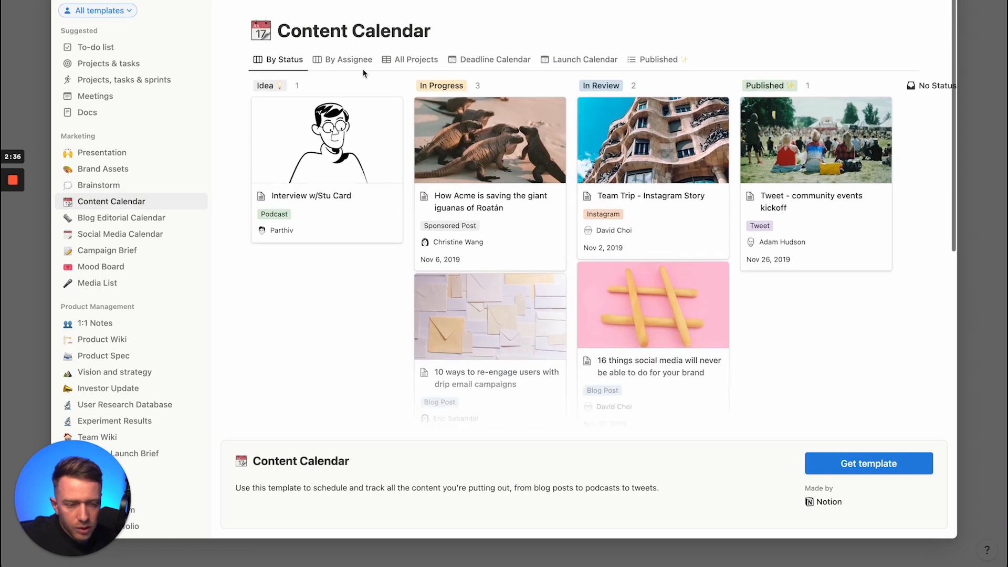
{"action": "left_click_drag", "start_coordinate": [343, 62], "coordinate": [156, 177]}
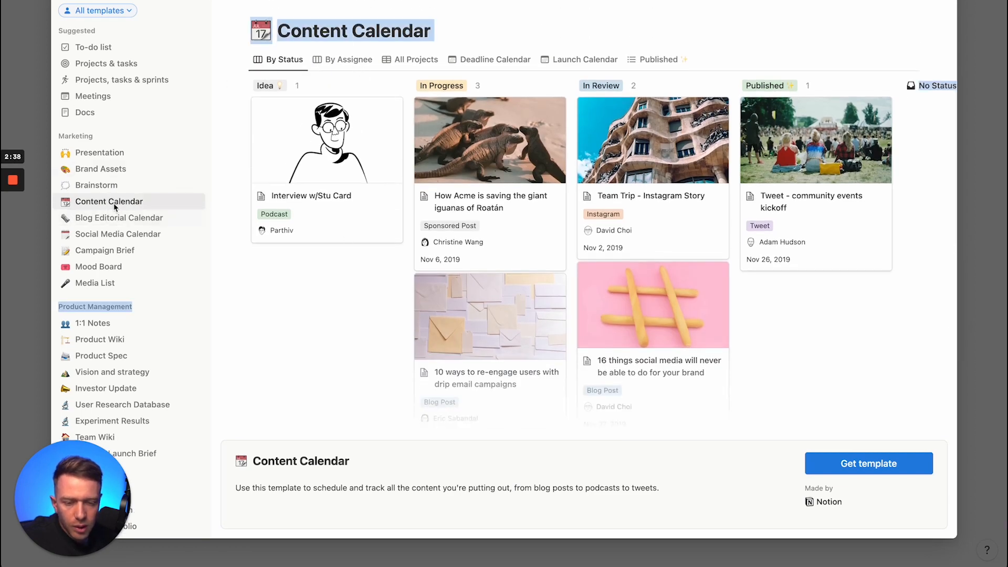
{"action": "left_click", "coordinate": [865, 468]}
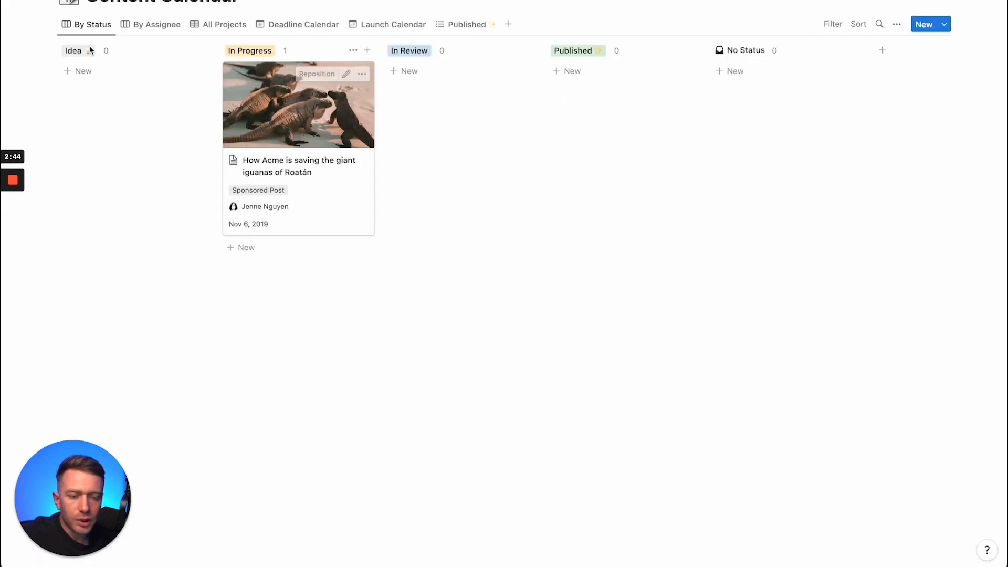
Step: Look through the Content Calendar's By Assignee and All Projects views, including one of the hidden assignee groups
{"action": "left_click", "coordinate": [152, 24]}
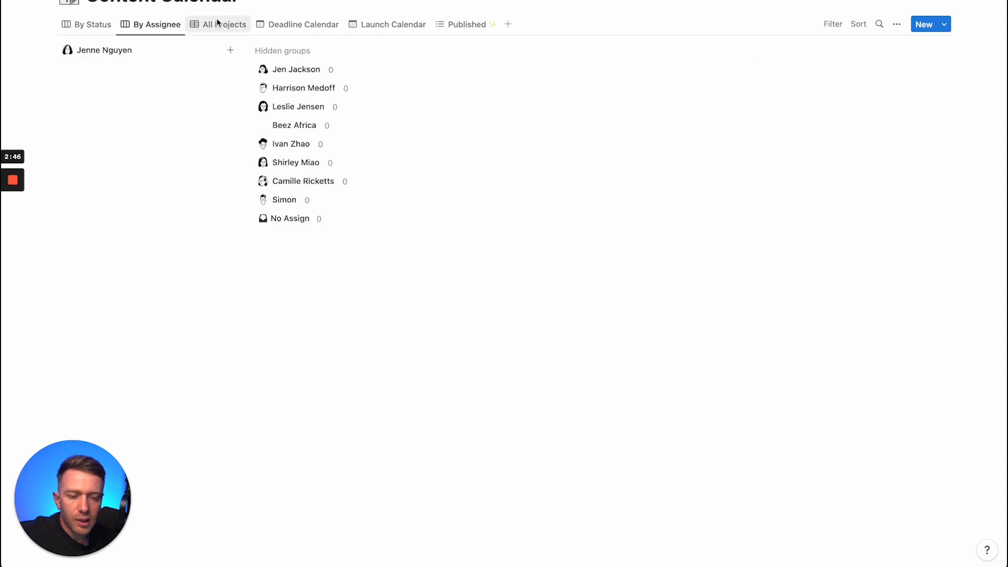
{"action": "left_click", "coordinate": [232, 33]}
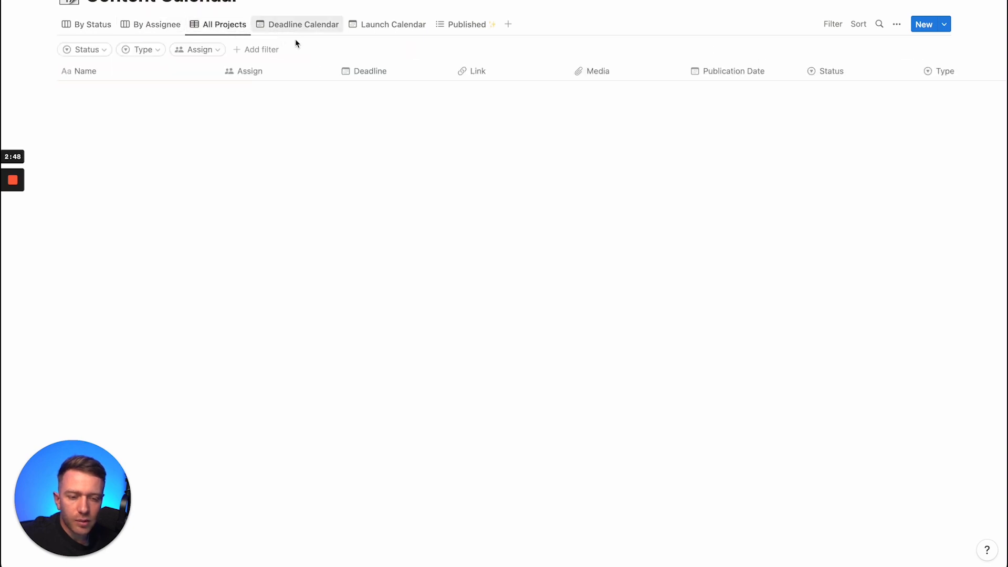
{"action": "left_click", "coordinate": [155, 31]}
{"action": "left_click", "coordinate": [273, 70]}
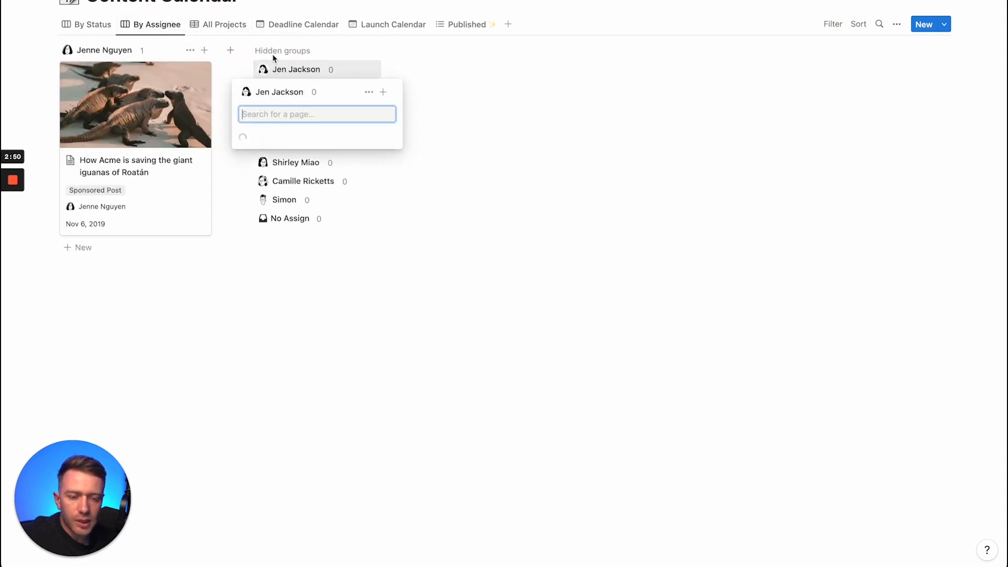
{"action": "left_click", "coordinate": [225, 26]}
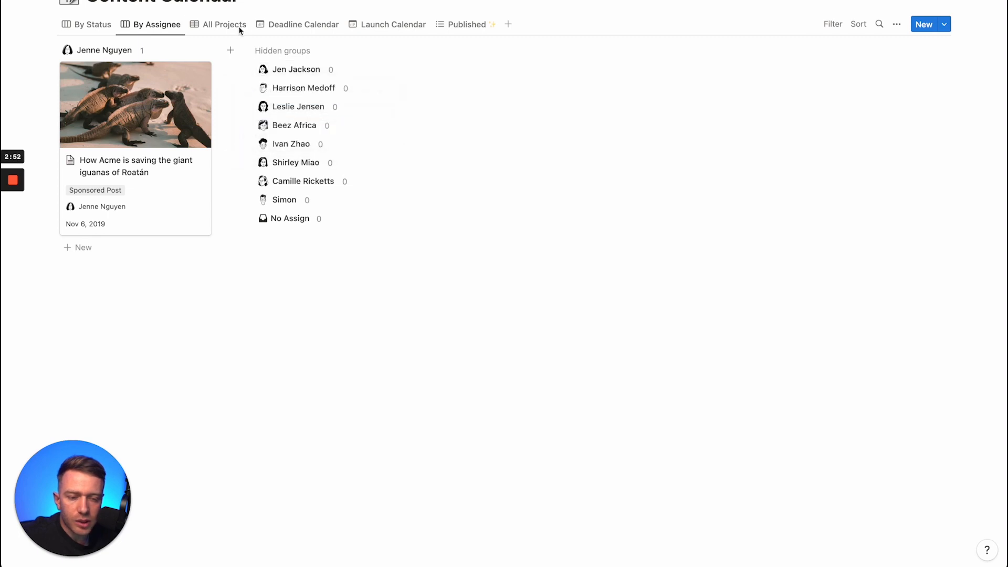
Step: View the Content Calendar's All Projects, Deadline Calendar, Launch Calendar and Published views in turn
{"action": "left_click", "coordinate": [225, 24]}
{"action": "left_click", "coordinate": [289, 24]}
{"action": "left_click", "coordinate": [399, 24]}
{"action": "left_click", "coordinate": [457, 27]}
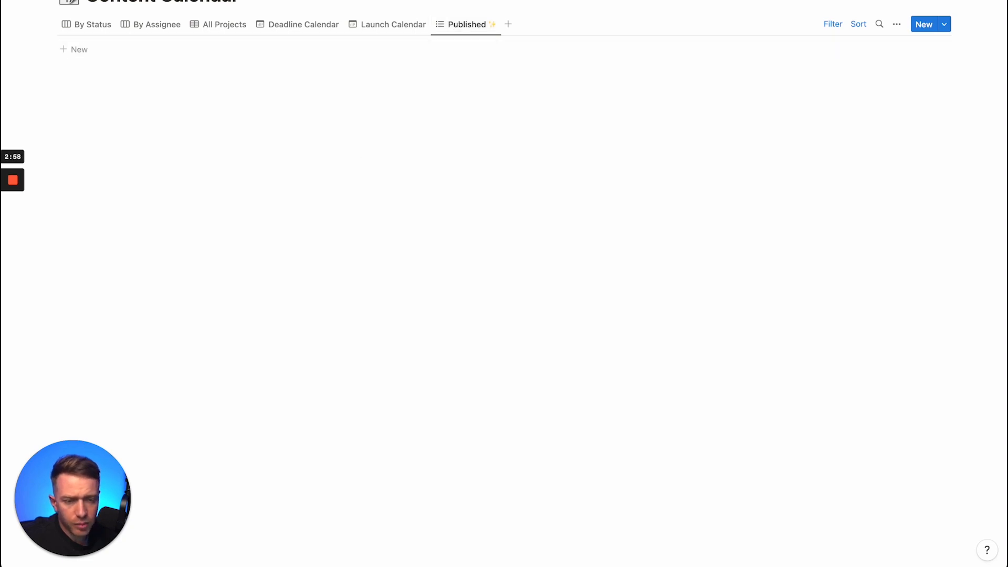
Step: Return to the Exemple page and insert a new subpage below Content Calendar
{"action": "key", "text": "super+["}
{"action": "scroll", "coordinate": [319, 356], "scroll_direction": "down", "scroll_amount": 20}
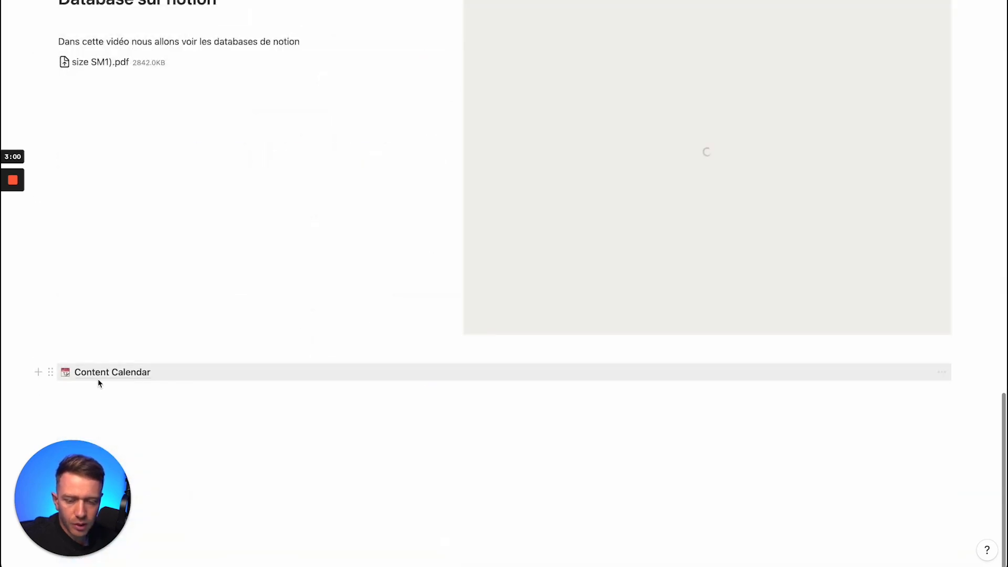
{"action": "left_click", "coordinate": [206, 414]}
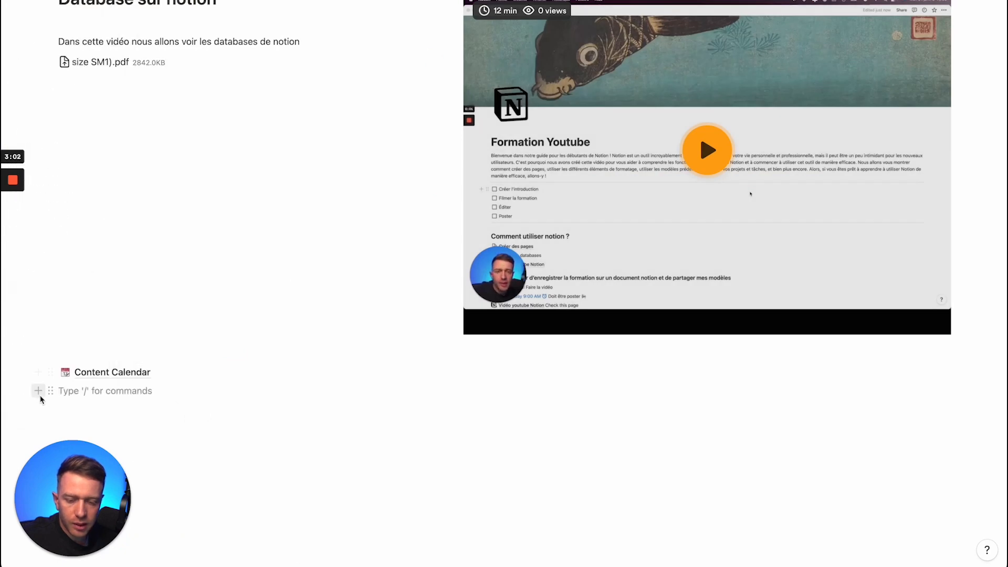
{"action": "left_click", "coordinate": [40, 397]}
{"action": "scroll", "coordinate": [154, 232], "scroll_direction": "down", "scroll_amount": 15}
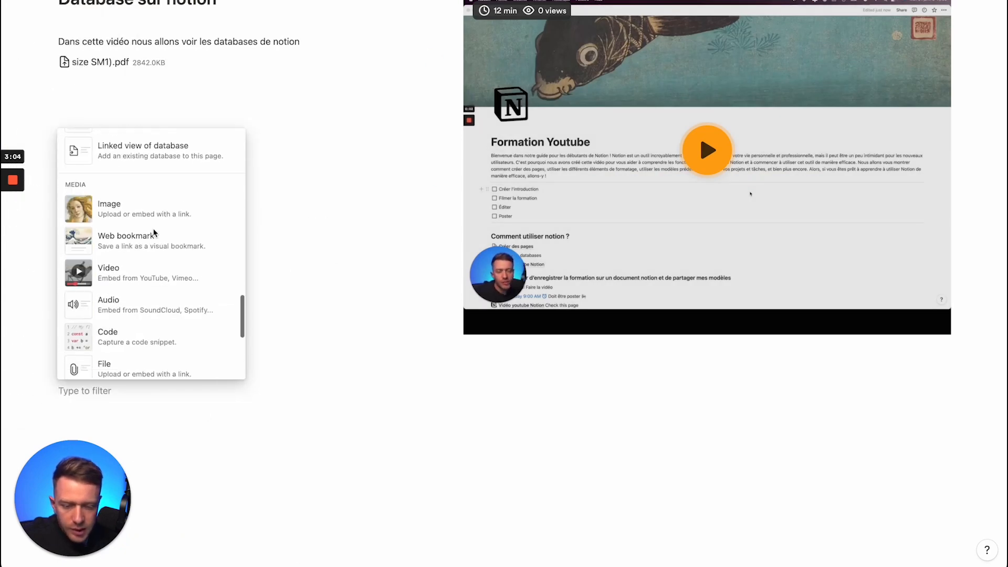
{"action": "scroll", "coordinate": [218, 230], "scroll_direction": "up", "scroll_amount": 13}
{"action": "scroll", "coordinate": [152, 242], "scroll_direction": "up", "scroll_amount": 10}
{"action": "left_click", "coordinate": [132, 196]}
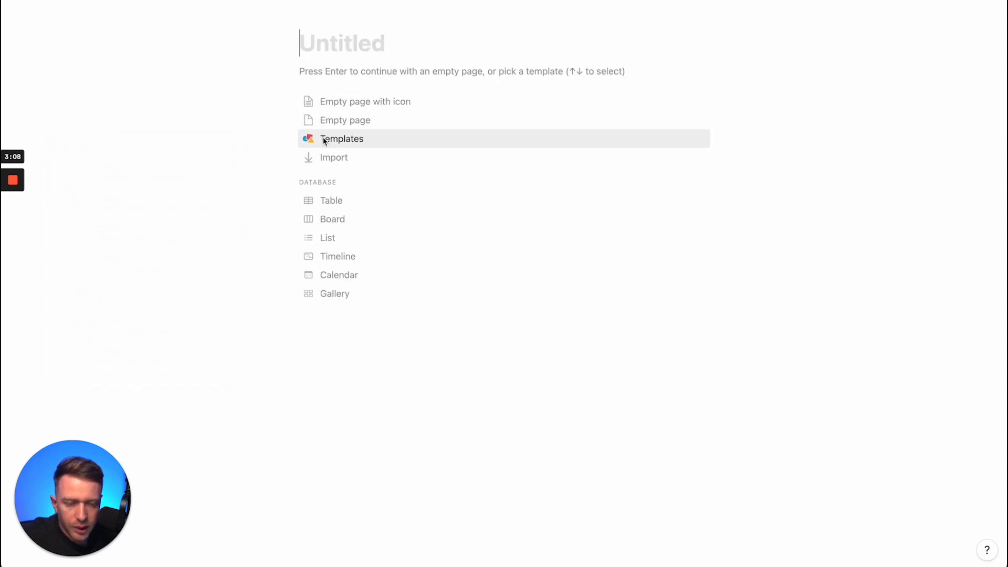
Step: Preview the Product Launch Brief template from the Product Management category and apply it to the new page
{"action": "left_click", "coordinate": [323, 138]}
{"action": "scroll", "coordinate": [114, 411], "scroll_direction": "down", "scroll_amount": 4}
{"action": "scroll", "coordinate": [112, 411], "scroll_direction": "down", "scroll_amount": 9}
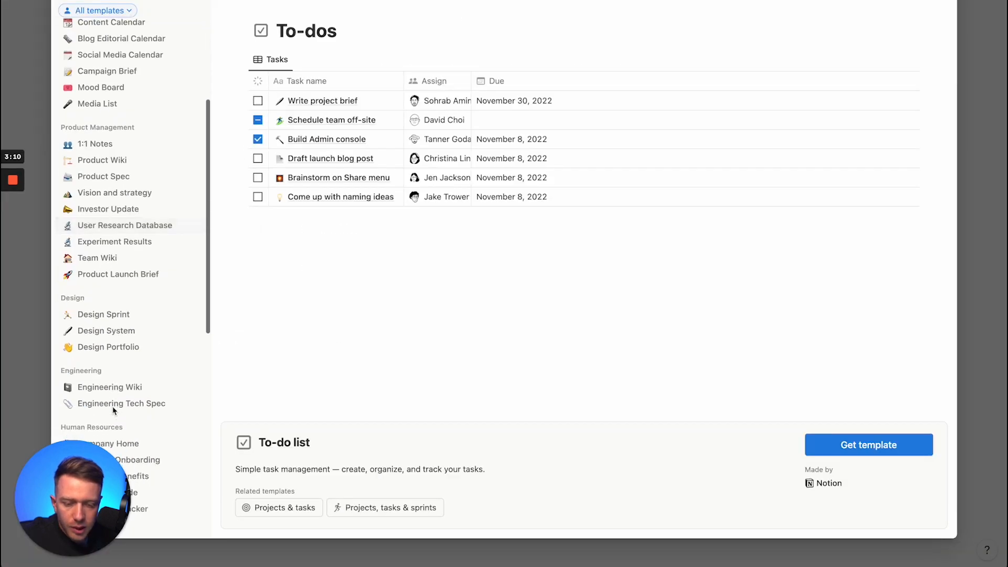
{"action": "left_click", "coordinate": [124, 95]}
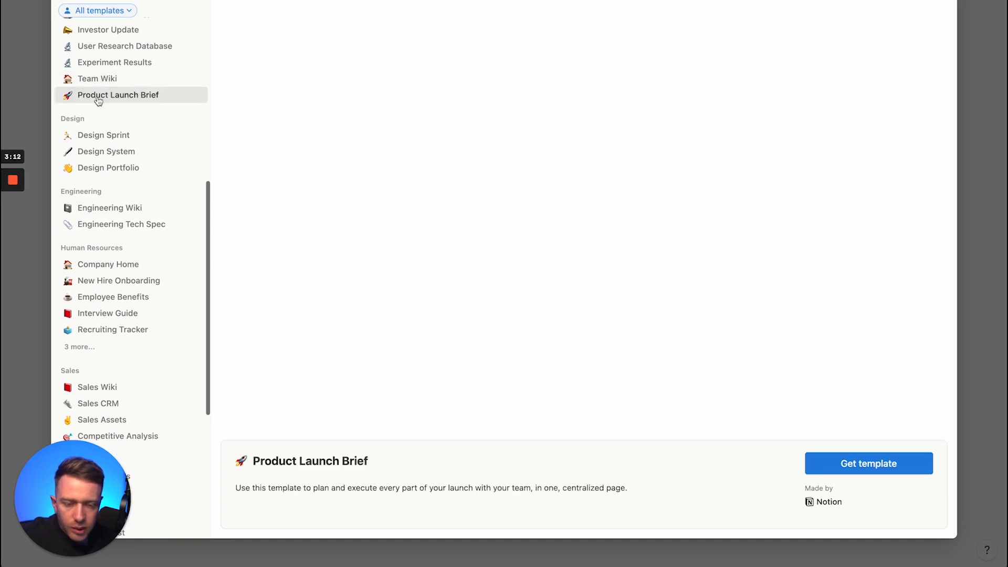
{"action": "scroll", "coordinate": [522, 342], "scroll_direction": "down", "scroll_amount": 5}
{"action": "scroll", "coordinate": [522, 342], "scroll_direction": "down", "scroll_amount": 10}
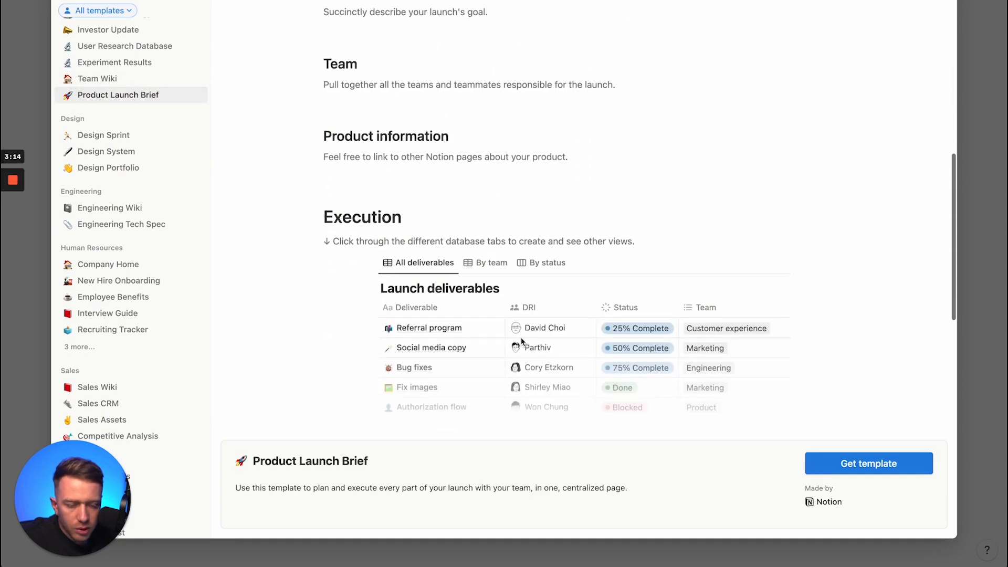
{"action": "left_click", "coordinate": [869, 463]}
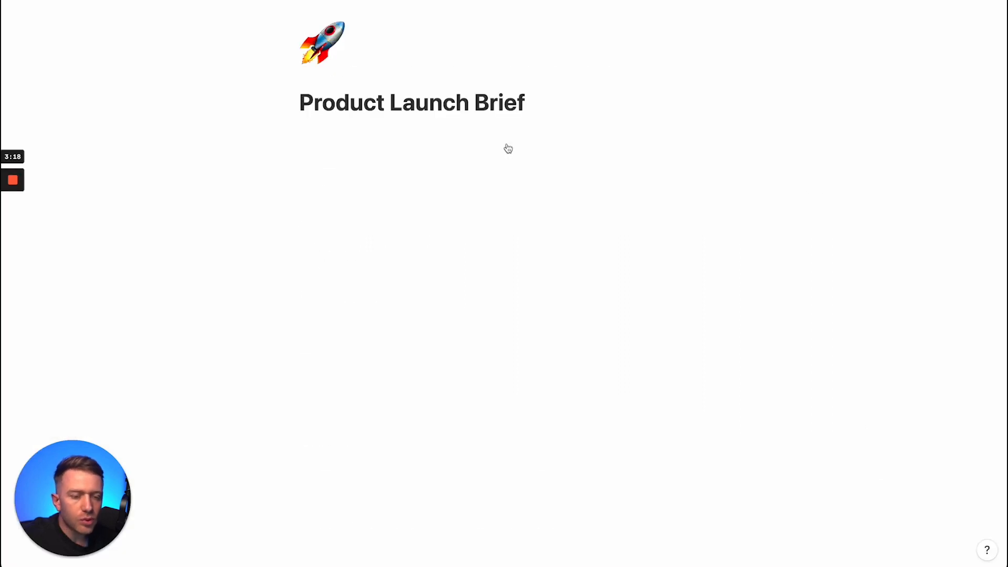
Step: Enter "Power point" as the first to-do in the Product Launch Brief's Pre-launch checklist
{"action": "scroll", "coordinate": [508, 144], "scroll_direction": "down", "scroll_amount": 1}
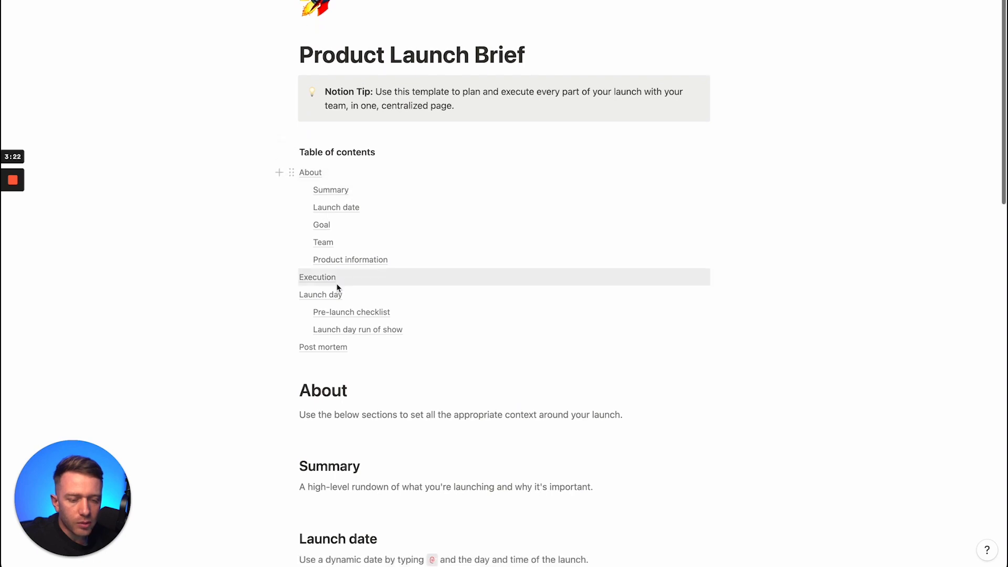
{"action": "scroll", "coordinate": [326, 273], "scroll_direction": "down", "scroll_amount": 3}
{"action": "left_click", "coordinate": [331, 222]}
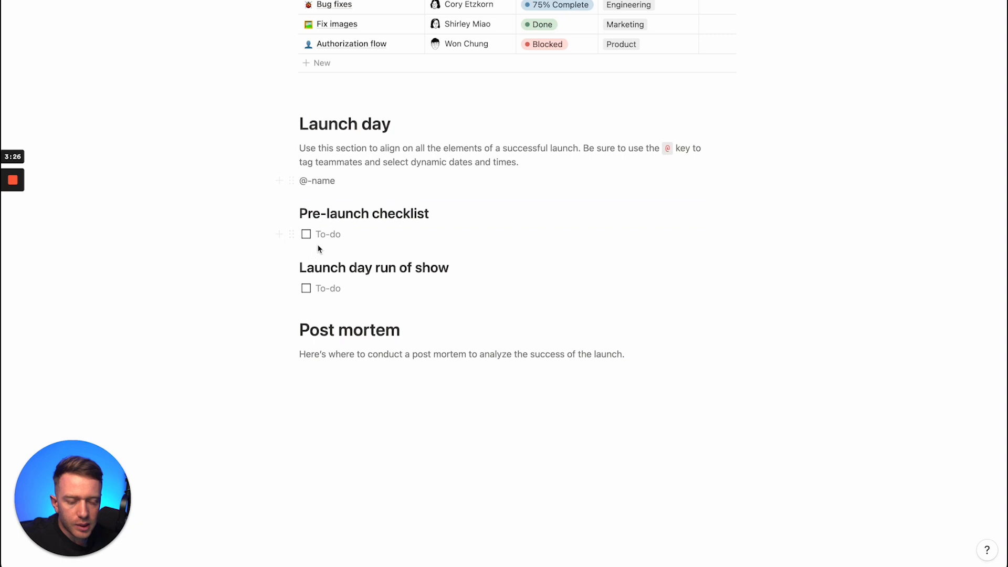
{"action": "left_click", "coordinate": [336, 235]}
{"action": "type", "text": "Visi"}
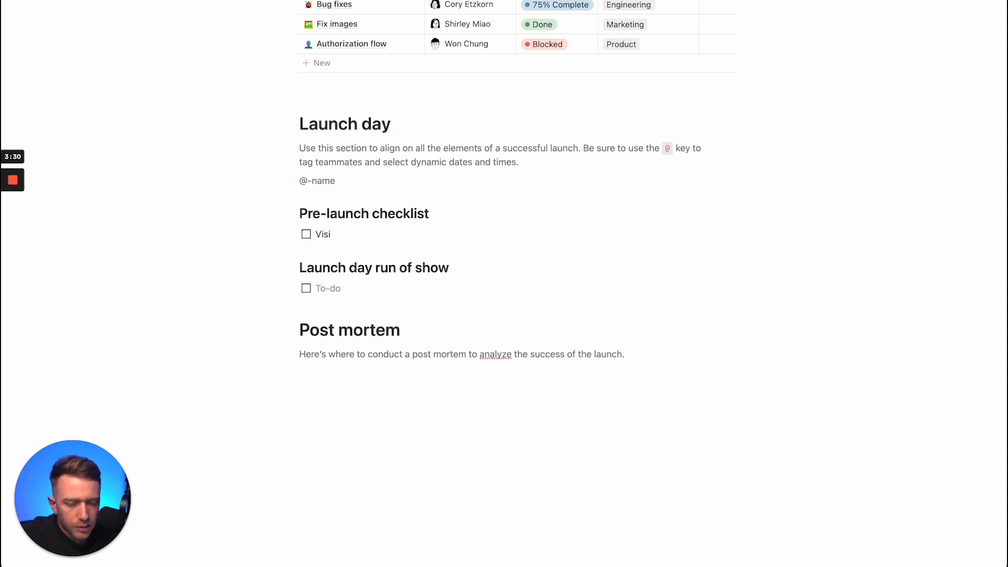
{"action": "key", "text": "BackSpace"}
{"action": "key", "text": "BackSpace"}
{"action": "key", "text": "BackSpace"}
{"action": "key", "text": "BackSpace"}
{"action": "type", "text": "Pow"}
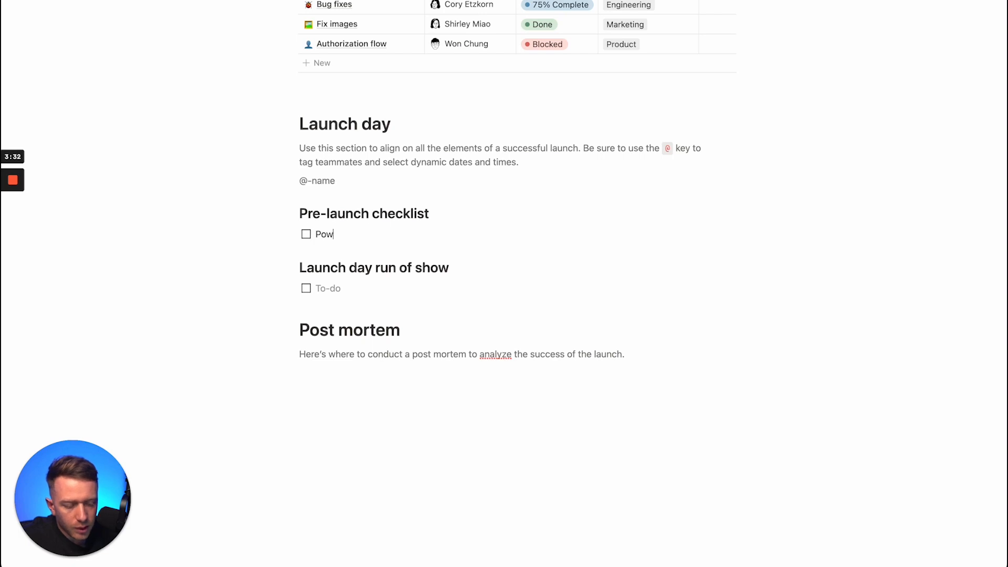
{"action": "type", "text": "er point"}
{"action": "key", "text": "Return"}
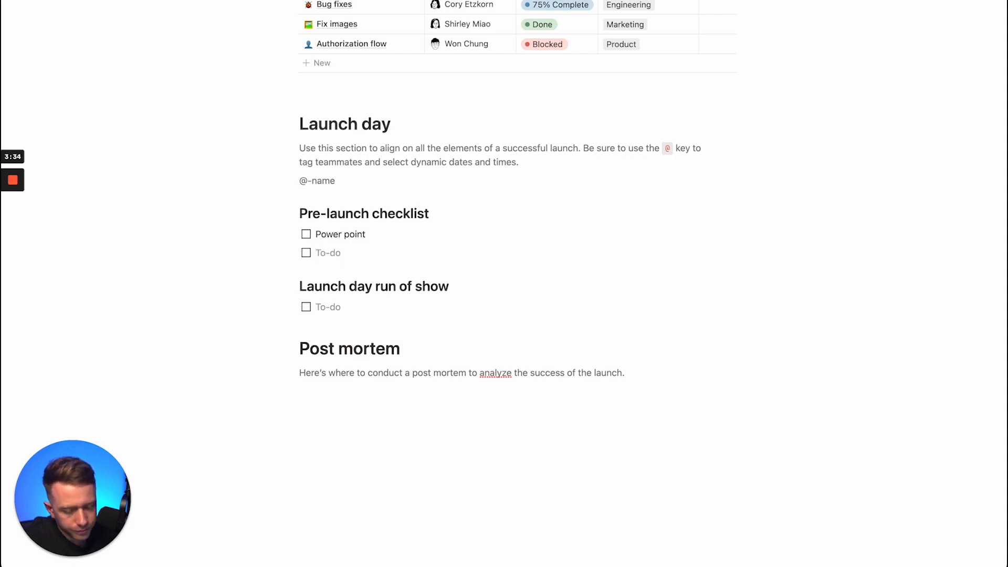
Step: Add the to-dos "Excel" and "Figma" to the Pre-launch checklist, and mark Power point and Excel as done
{"action": "type", "text": "Excel"}
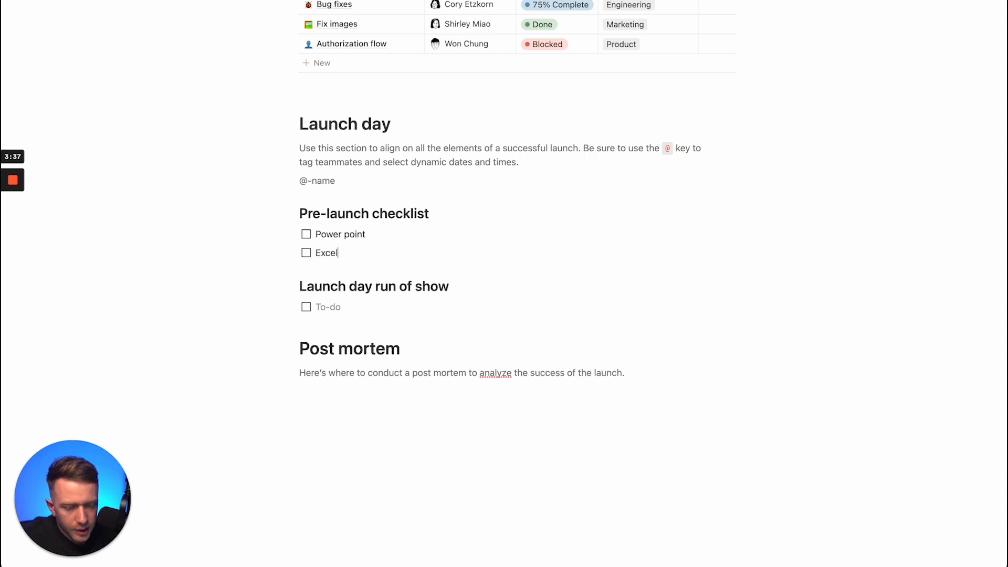
{"action": "key", "text": "Return"}
{"action": "type", "text": "S"}
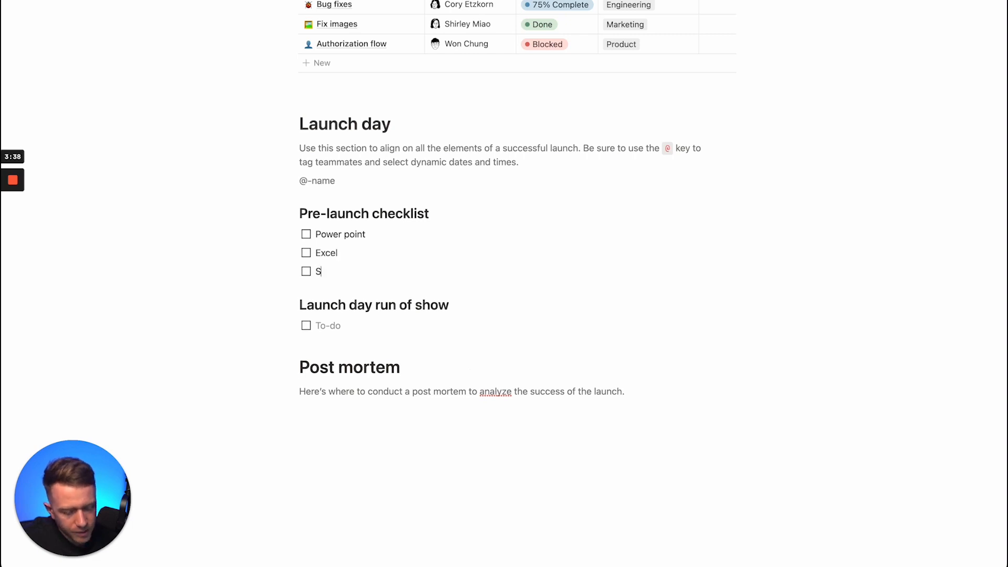
{"action": "key", "text": "BackSpace"}
{"action": "type", "text": "Figma"}
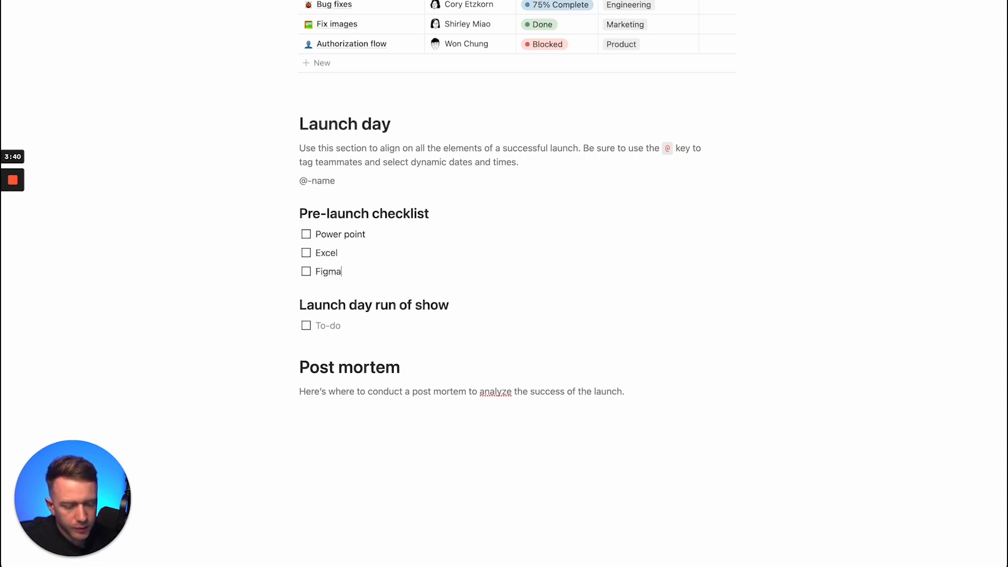
{"action": "left_click", "coordinate": [306, 234]}
{"action": "left_click", "coordinate": [306, 252]}
Step: View the Referral program and Bug fixes entries of Launch deliverables in side peek, and return to the page's beginning
{"action": "scroll", "coordinate": [387, 134], "scroll_direction": "up", "scroll_amount": 3}
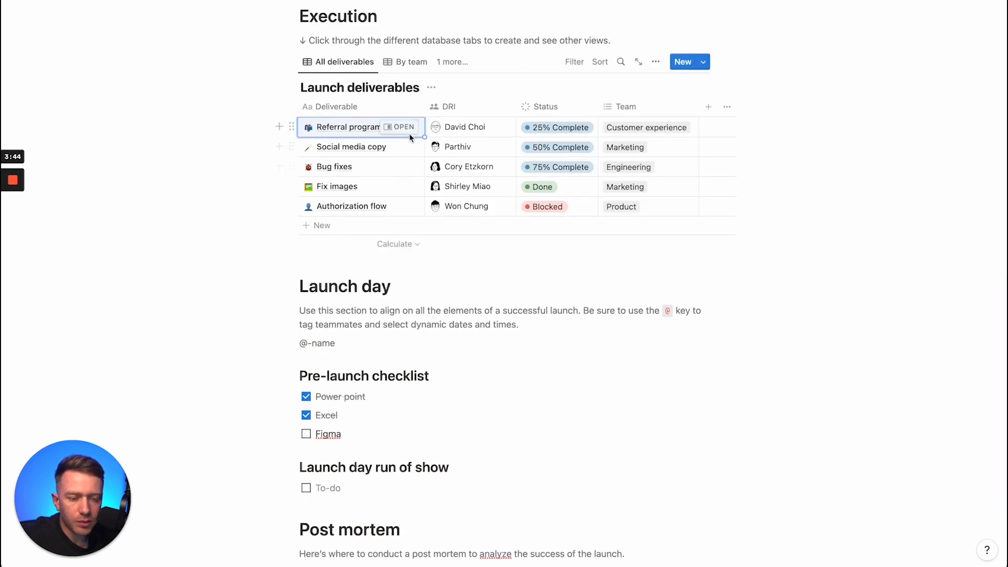
{"action": "left_click", "coordinate": [404, 127]}
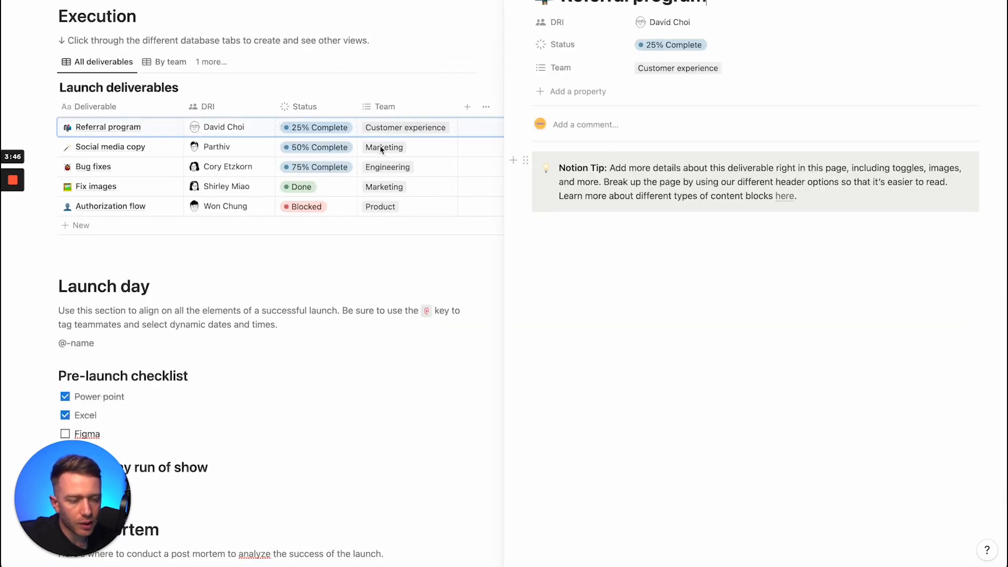
{"action": "left_click", "coordinate": [175, 167]}
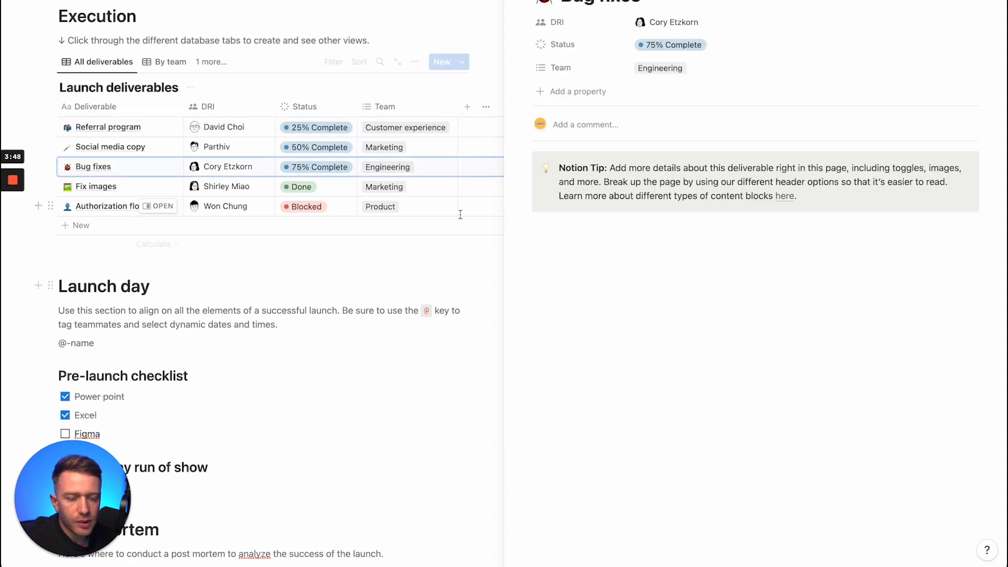
{"action": "left_click", "coordinate": [514, 1]}
{"action": "scroll", "coordinate": [297, 148], "scroll_direction": "up", "scroll_amount": 20}
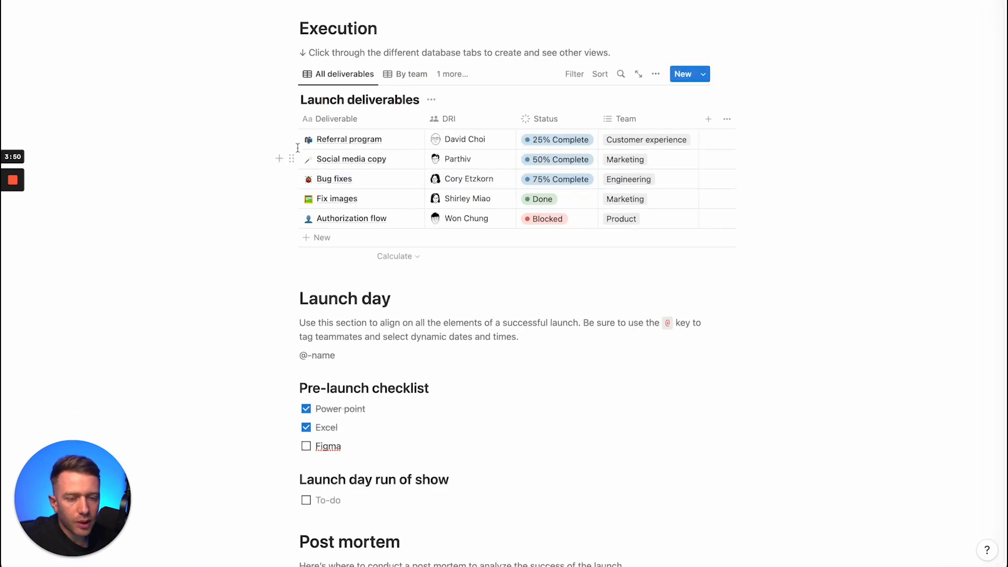
{"action": "scroll", "coordinate": [298, 147], "scroll_direction": "down", "scroll_amount": 2}
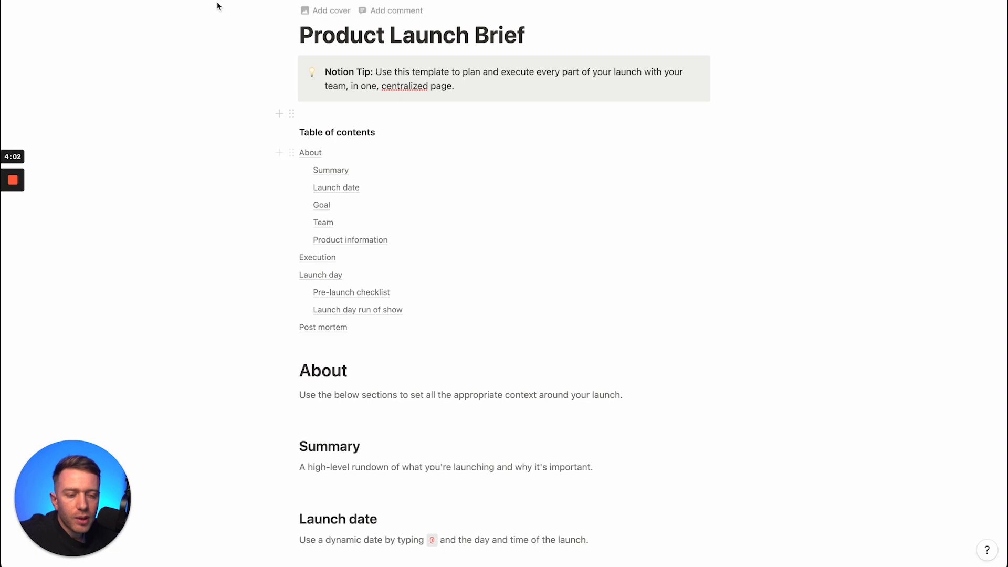
Step: Switch to the Formation Youtube page and review its content down through the Sommaire and the database
{"action": "key", "text": "ctrl+Tab"}
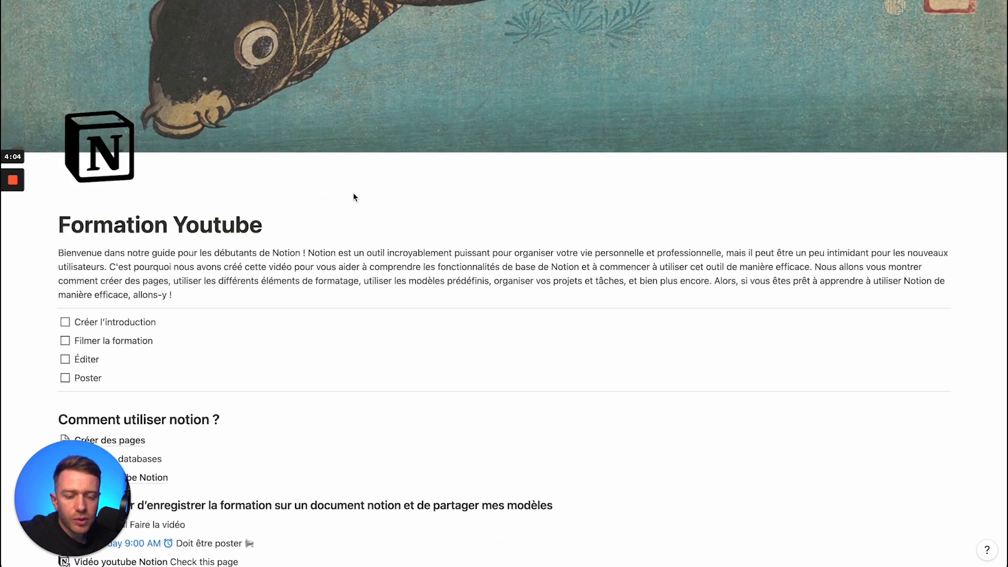
{"action": "scroll", "coordinate": [353, 195], "scroll_direction": "down", "scroll_amount": 5}
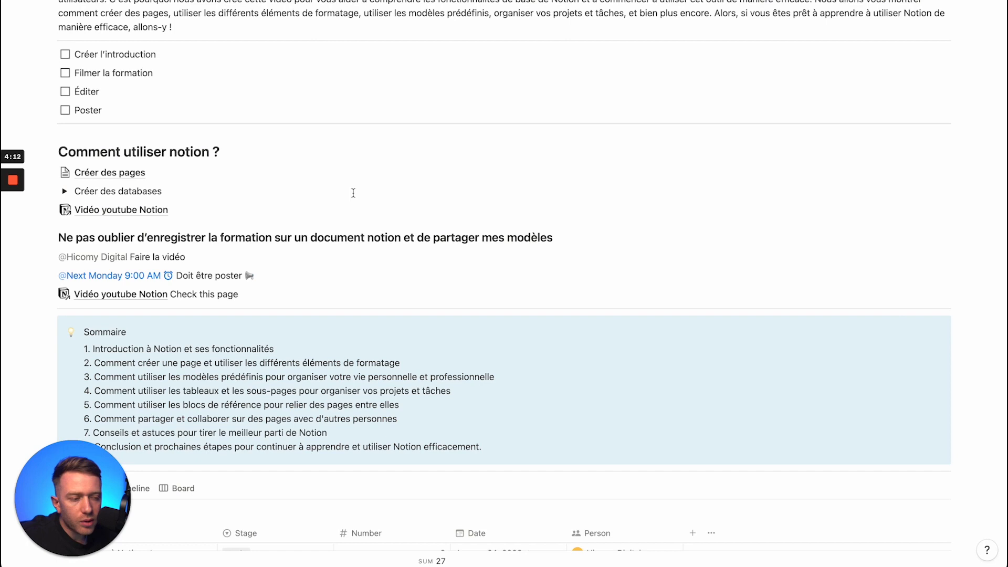
{"action": "scroll", "coordinate": [354, 192], "scroll_direction": "down", "scroll_amount": 20}
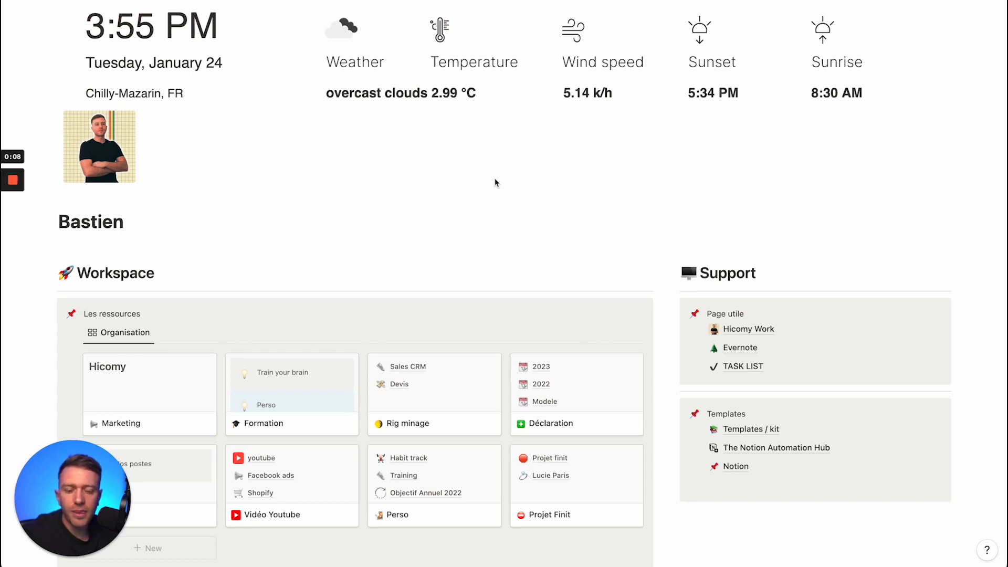
Step: Open Board Startup via Formation, Board Notion Formation and Template Board Entreprise, and look through its Dossier DRN gallery
{"action": "scroll", "coordinate": [352, 210], "scroll_direction": "down", "scroll_amount": 3}
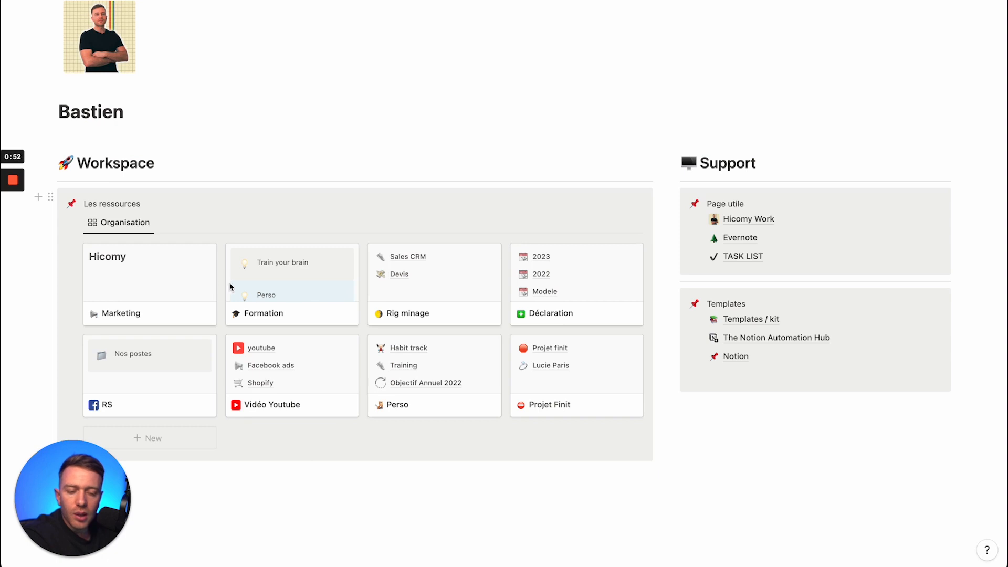
{"action": "left_click", "coordinate": [278, 302]}
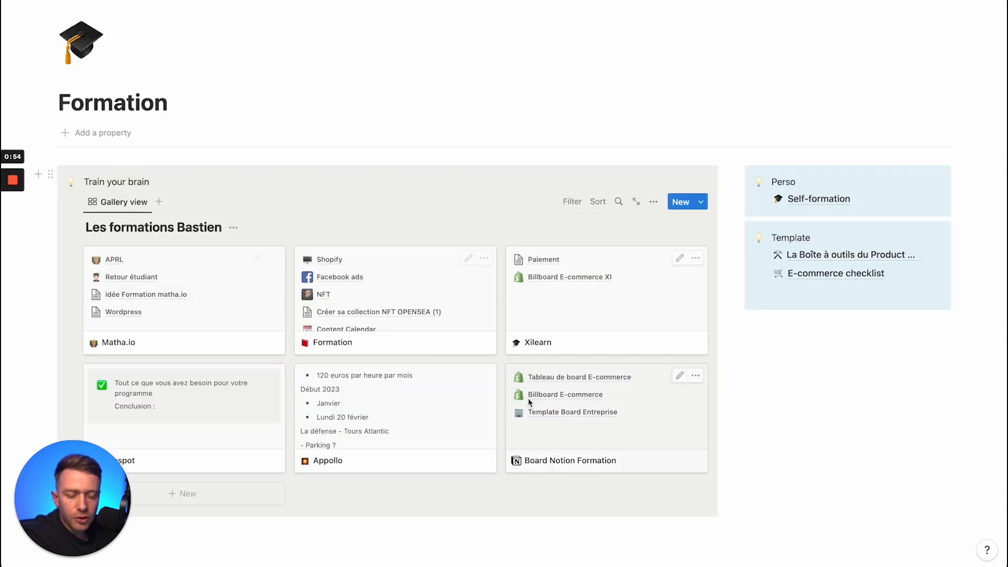
{"action": "left_click", "coordinate": [527, 419]}
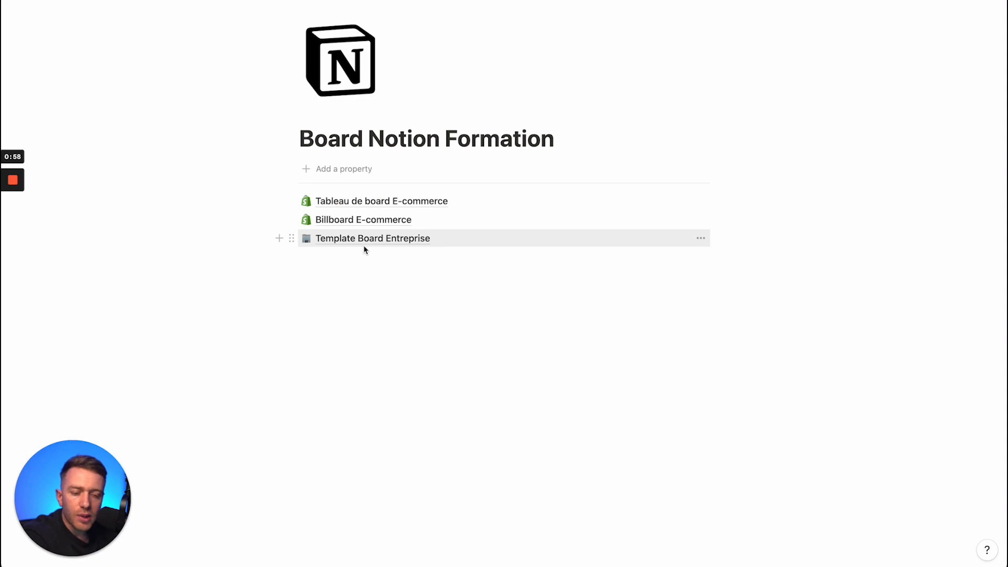
{"action": "left_click", "coordinate": [334, 239]}
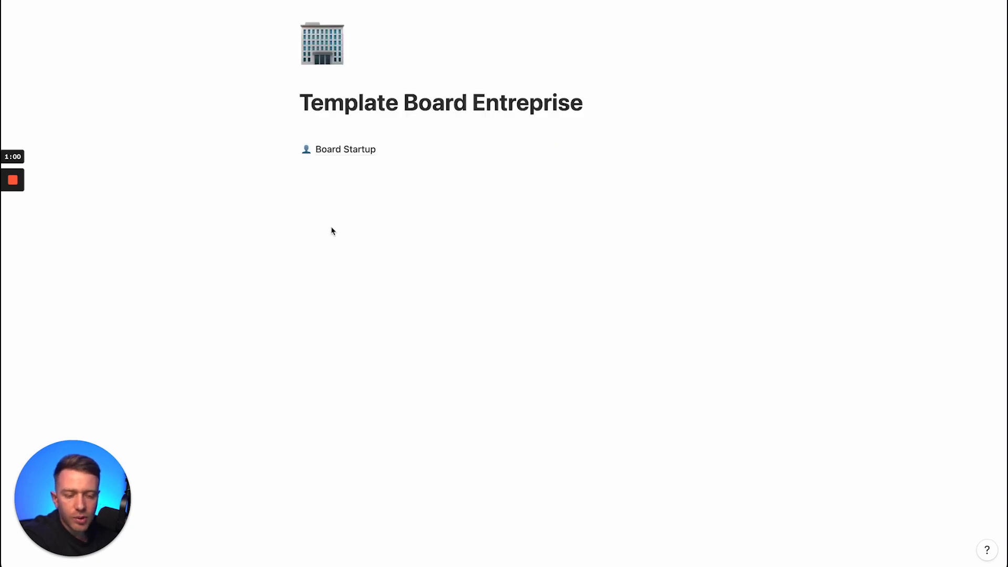
{"action": "left_click", "coordinate": [340, 147]}
{"action": "scroll", "coordinate": [160, 332], "scroll_direction": "down", "scroll_amount": 3}
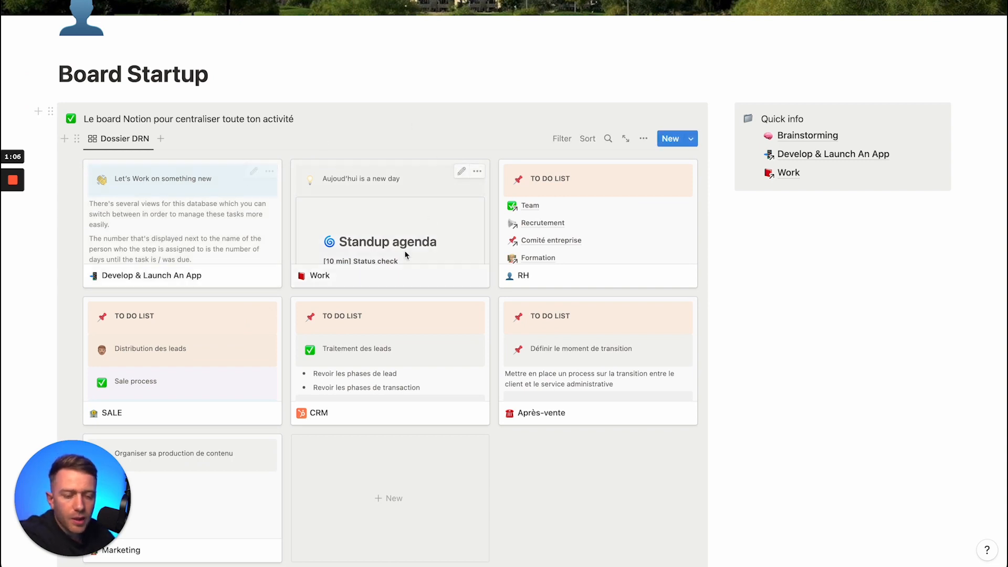
{"action": "scroll", "coordinate": [555, 266], "scroll_direction": "down", "scroll_amount": 3}
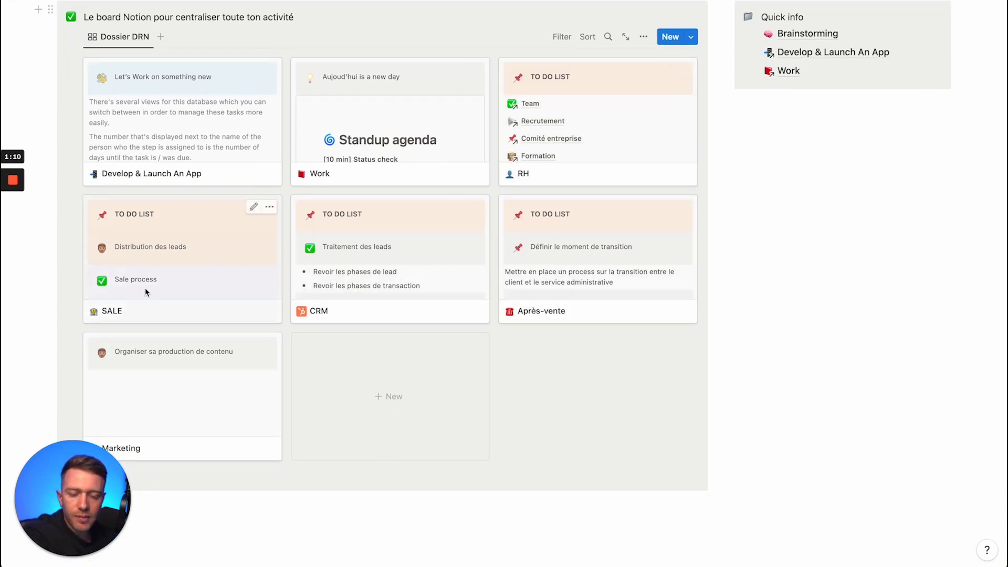
{"action": "scroll", "coordinate": [156, 374], "scroll_direction": "up", "scroll_amount": 6}
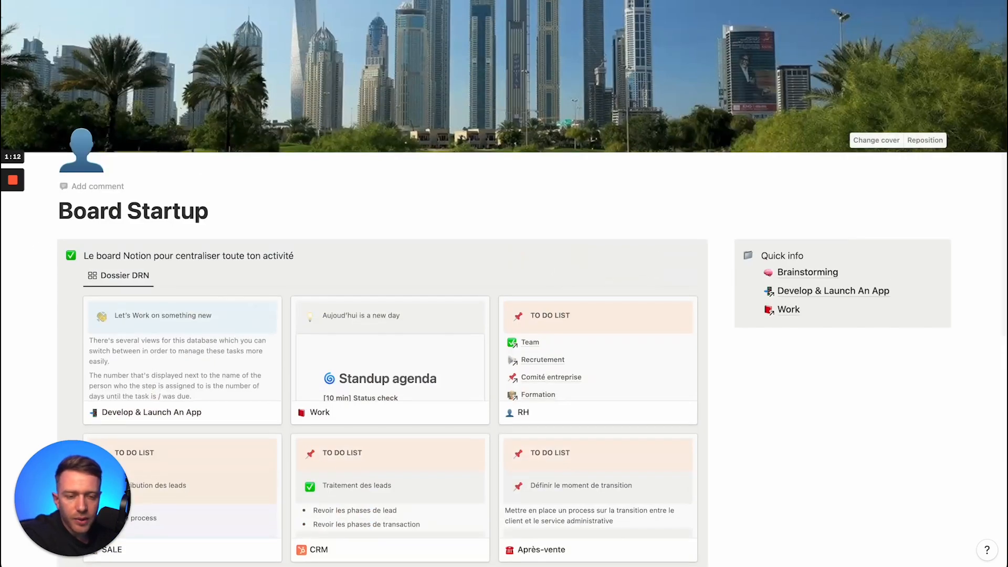
Step: Go back to Board Notion Formation and look through the Tableau de board E-commerce page's resource gallery
{"action": "left_click", "coordinate": [74, 1]}
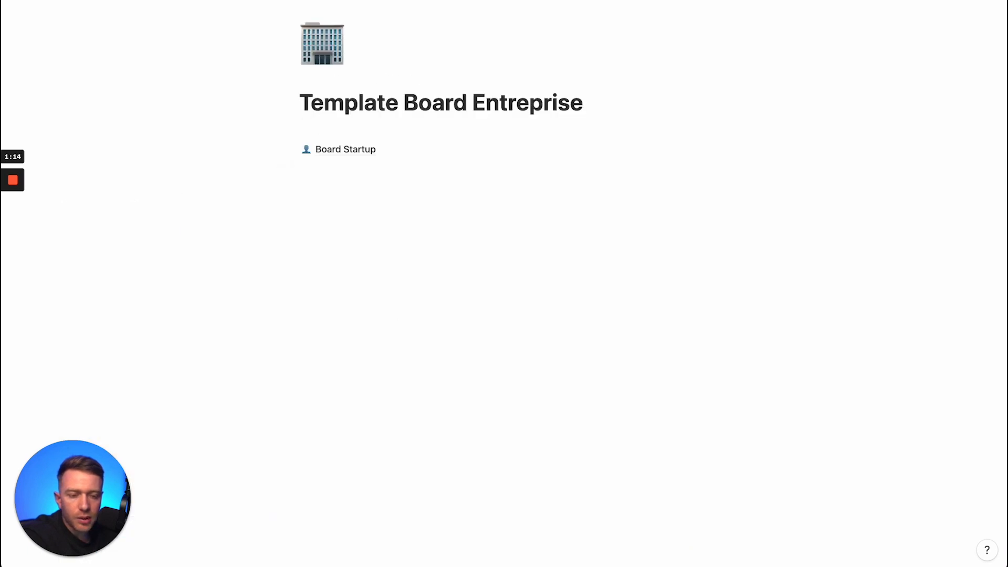
{"action": "left_click", "coordinate": [73, 1]}
{"action": "left_click", "coordinate": [334, 202]}
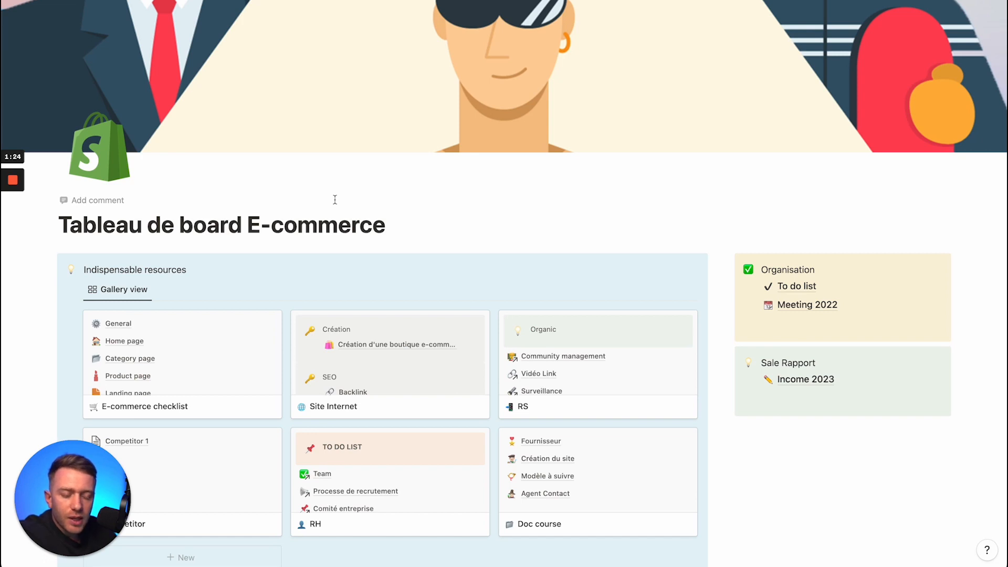
{"action": "scroll", "coordinate": [335, 200], "scroll_direction": "down", "scroll_amount": 5}
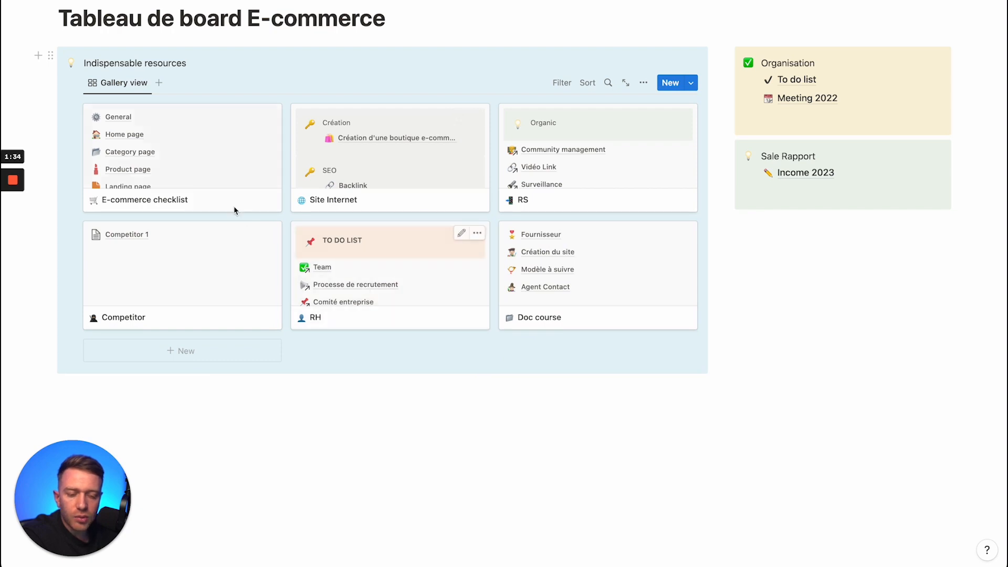
{"action": "scroll", "coordinate": [254, 258], "scroll_direction": "up", "scroll_amount": 5}
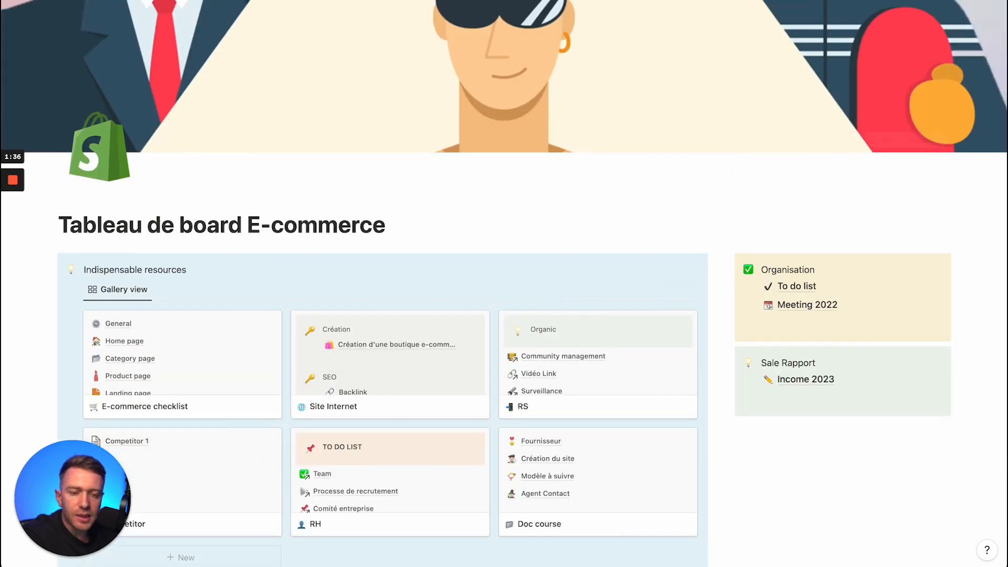
Step: Go back to the Formation page and return from it to the personal home dashboard
{"action": "key", "text": "super+["}
{"action": "key", "text": "super+["}
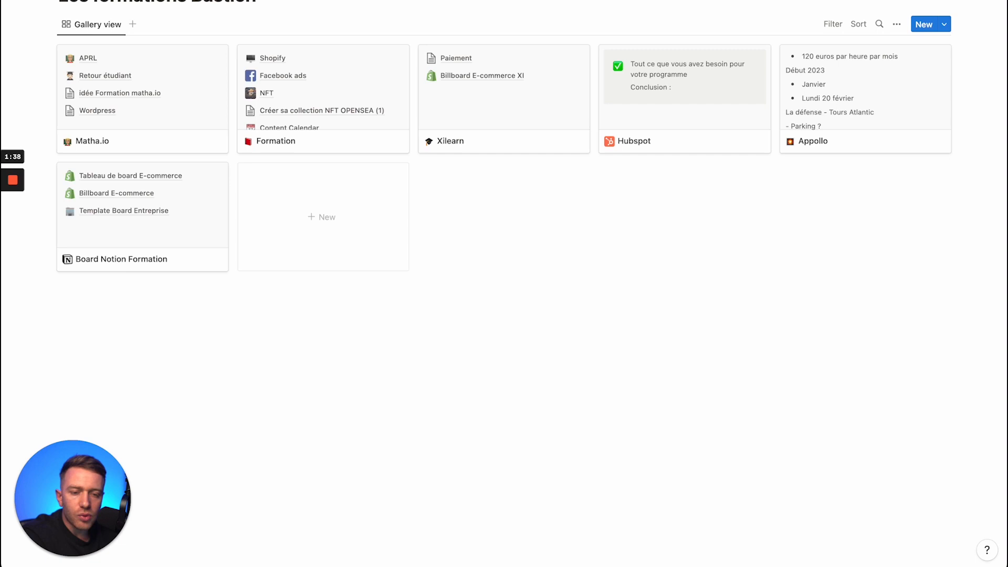
{"action": "key", "text": "super+["}
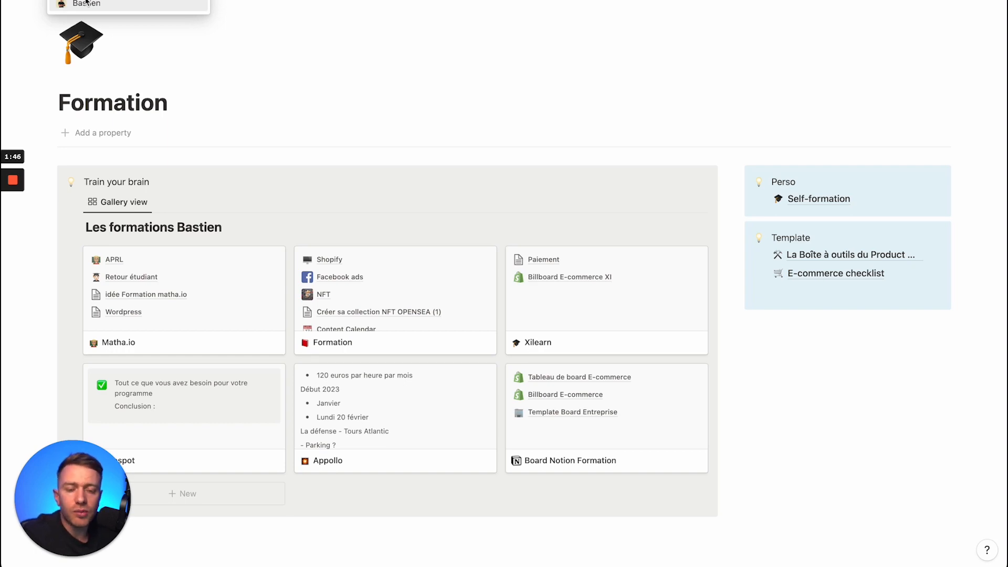
{"action": "left_click", "coordinate": [87, 5]}
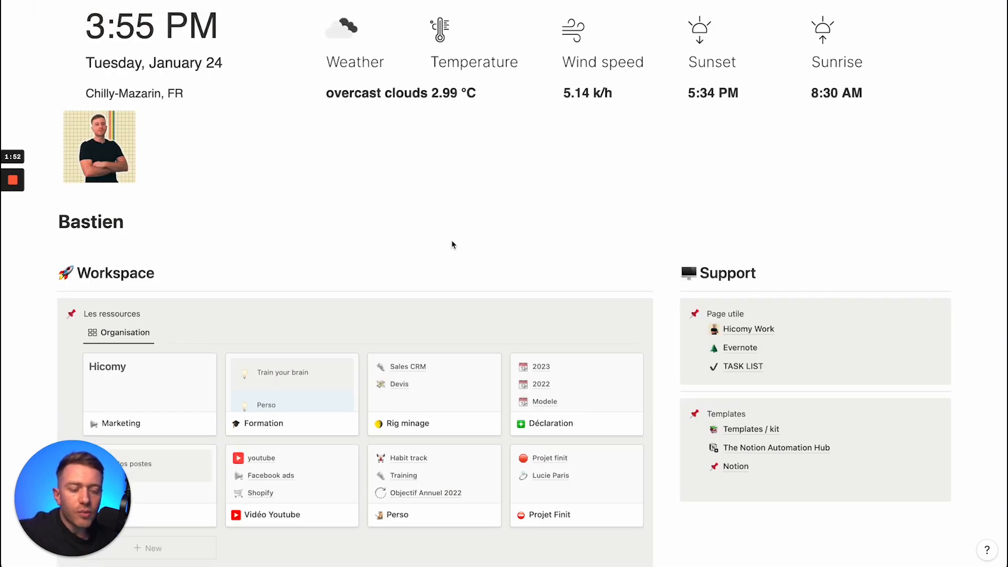